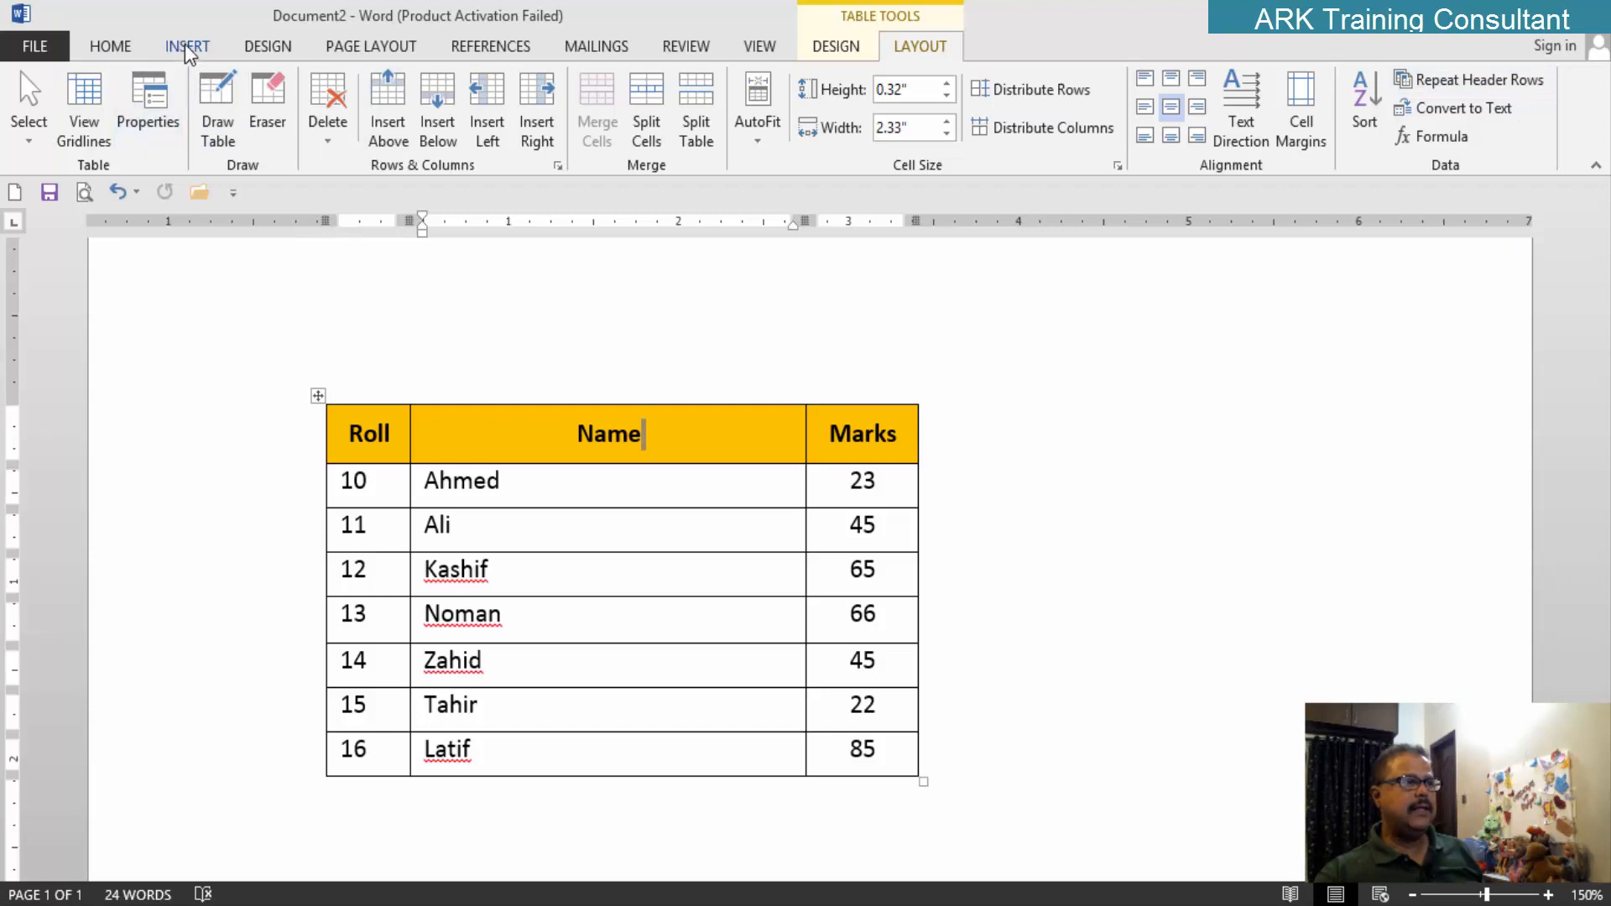
pyautogui.click(187, 52)
pyautogui.click(154, 143)
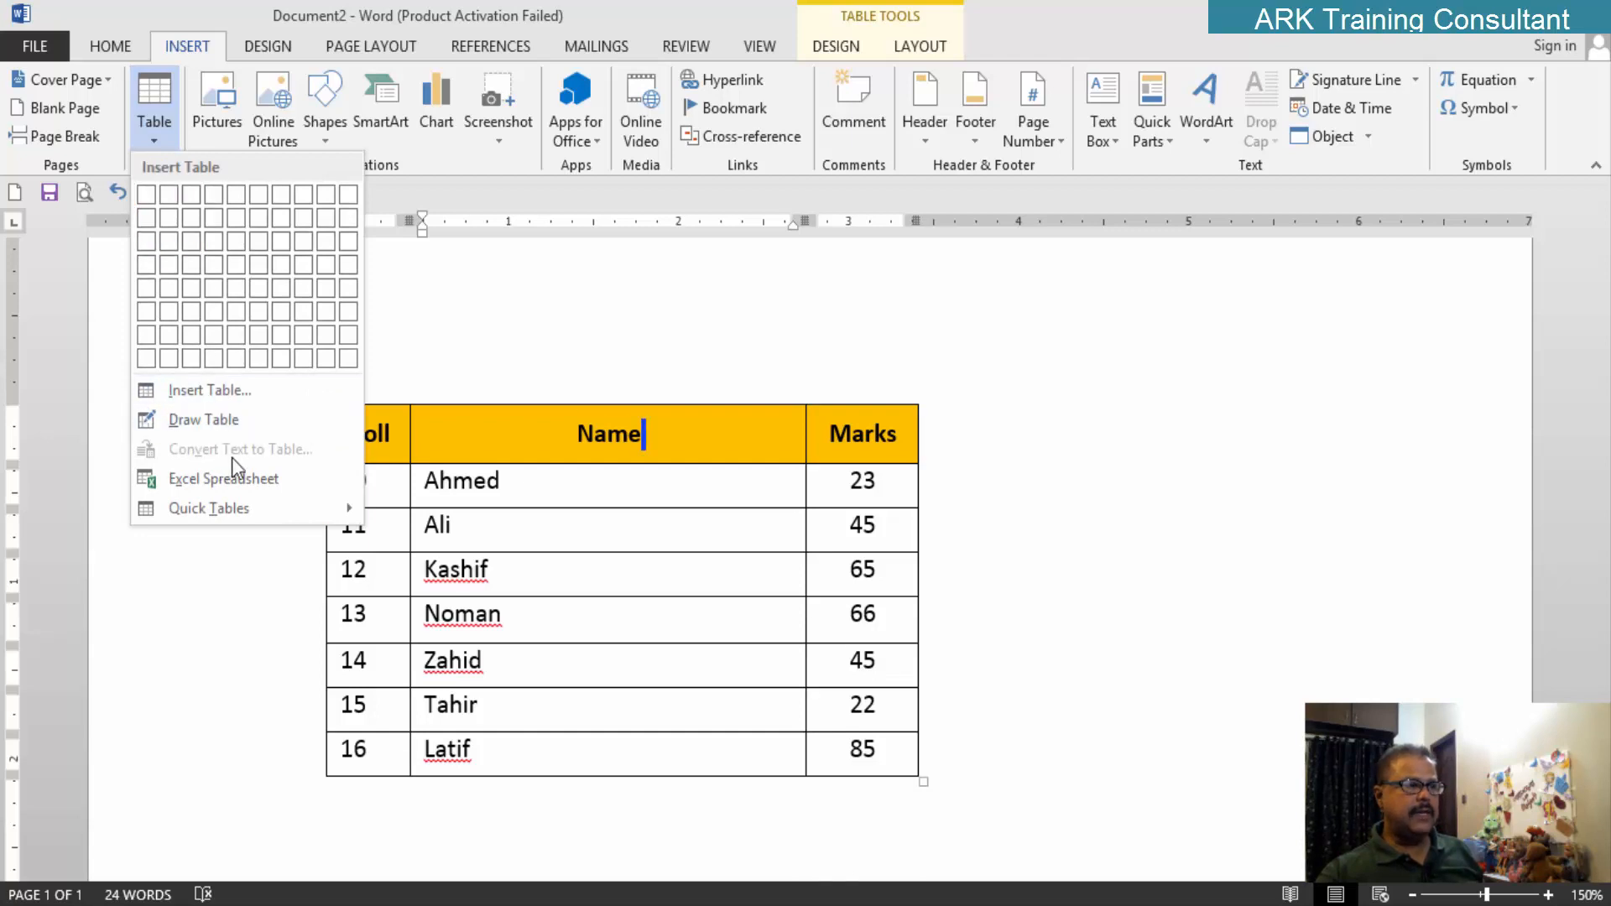
pyautogui.click(1089, 486)
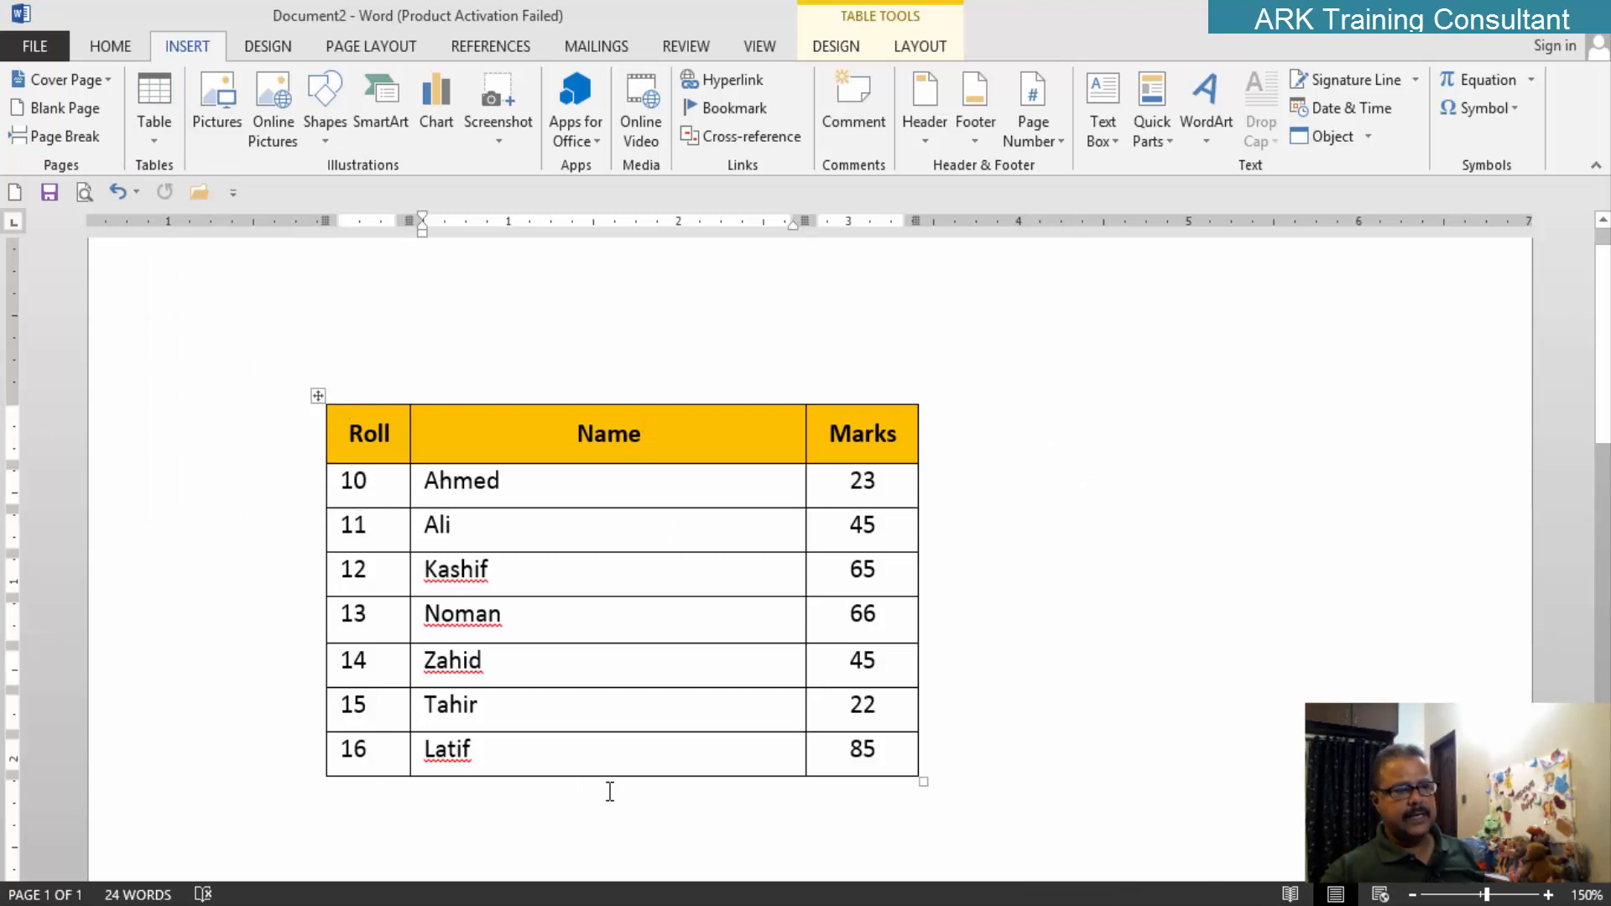
# Step: Move the marks table slightly to the right and convert the whole table to text separated with tabs
pyautogui.moveTo(318, 395); pyautogui.dragTo(387, 395)
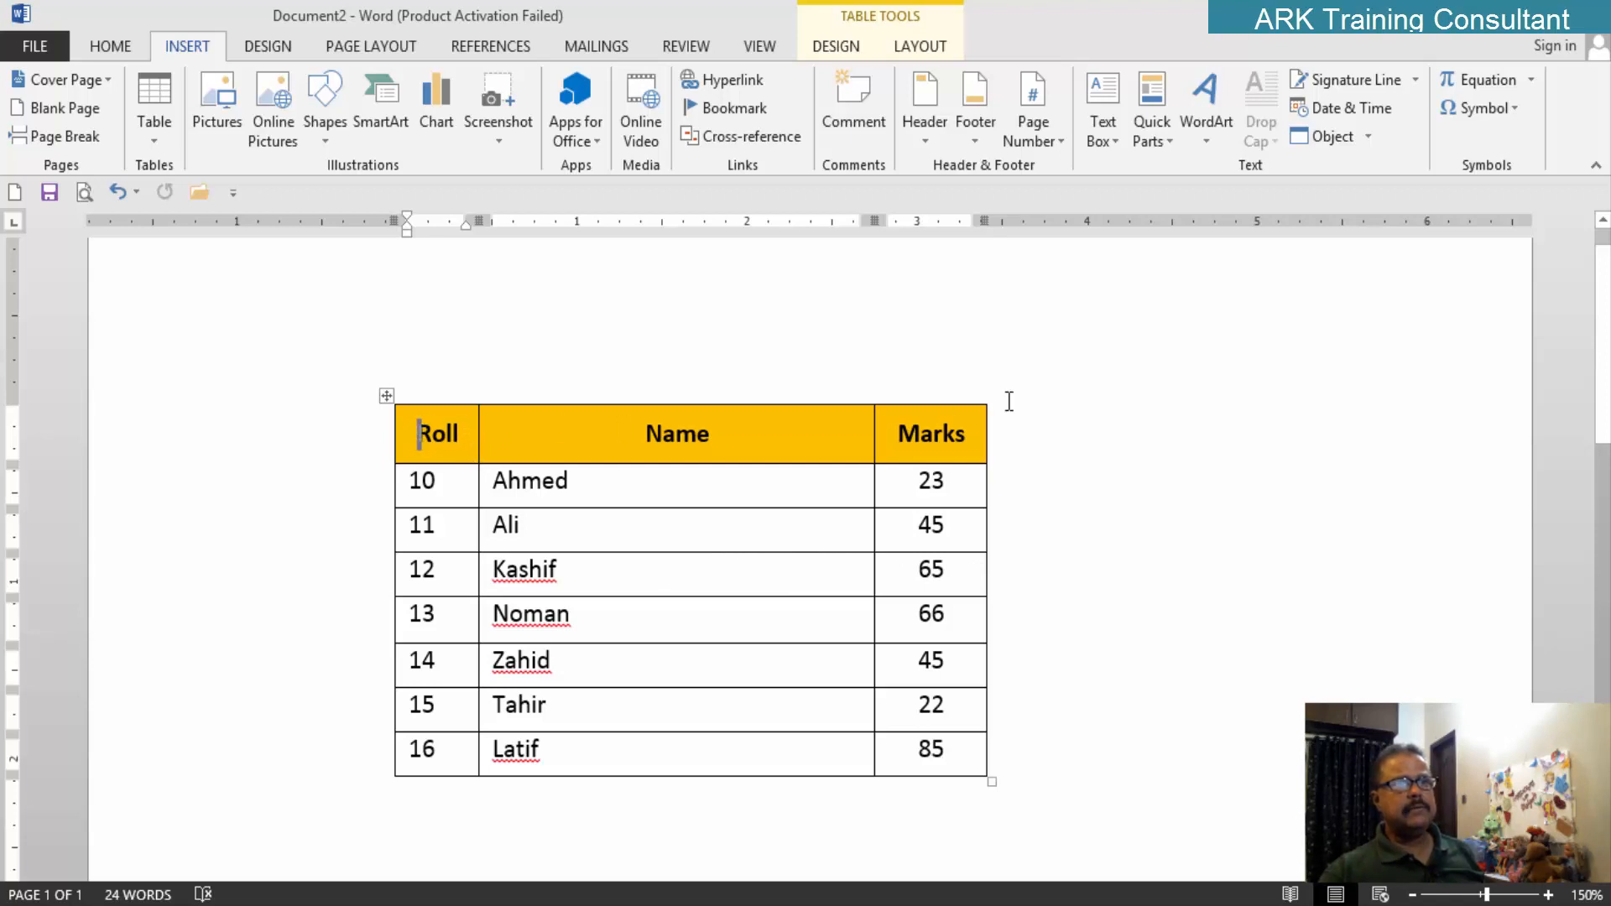
pyautogui.click(383, 396)
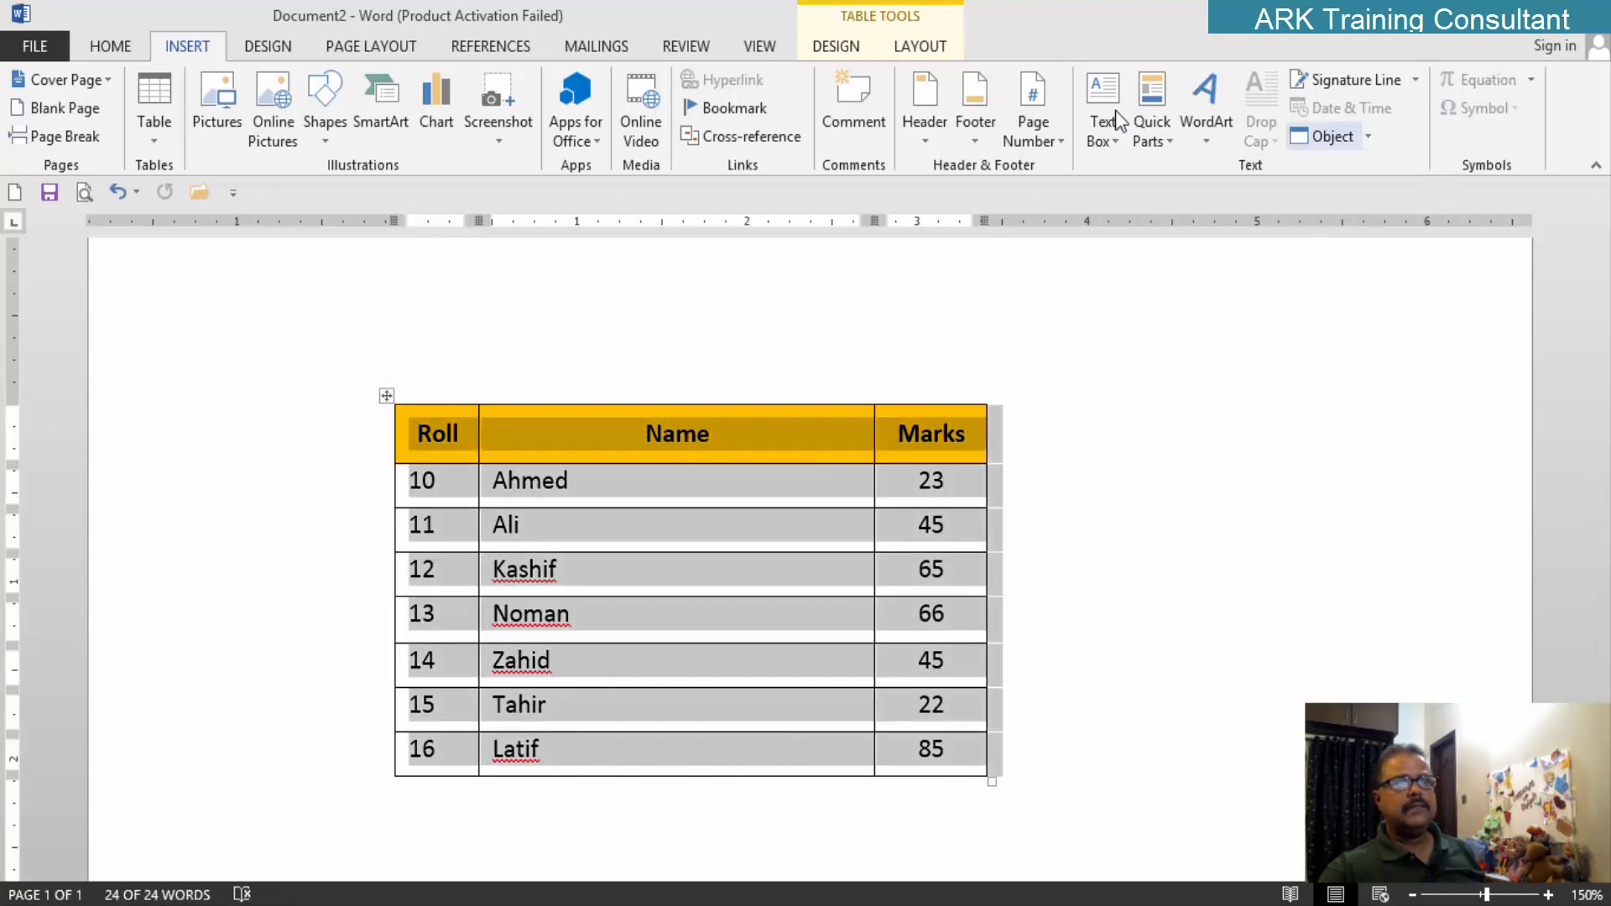
pyautogui.click(931, 44)
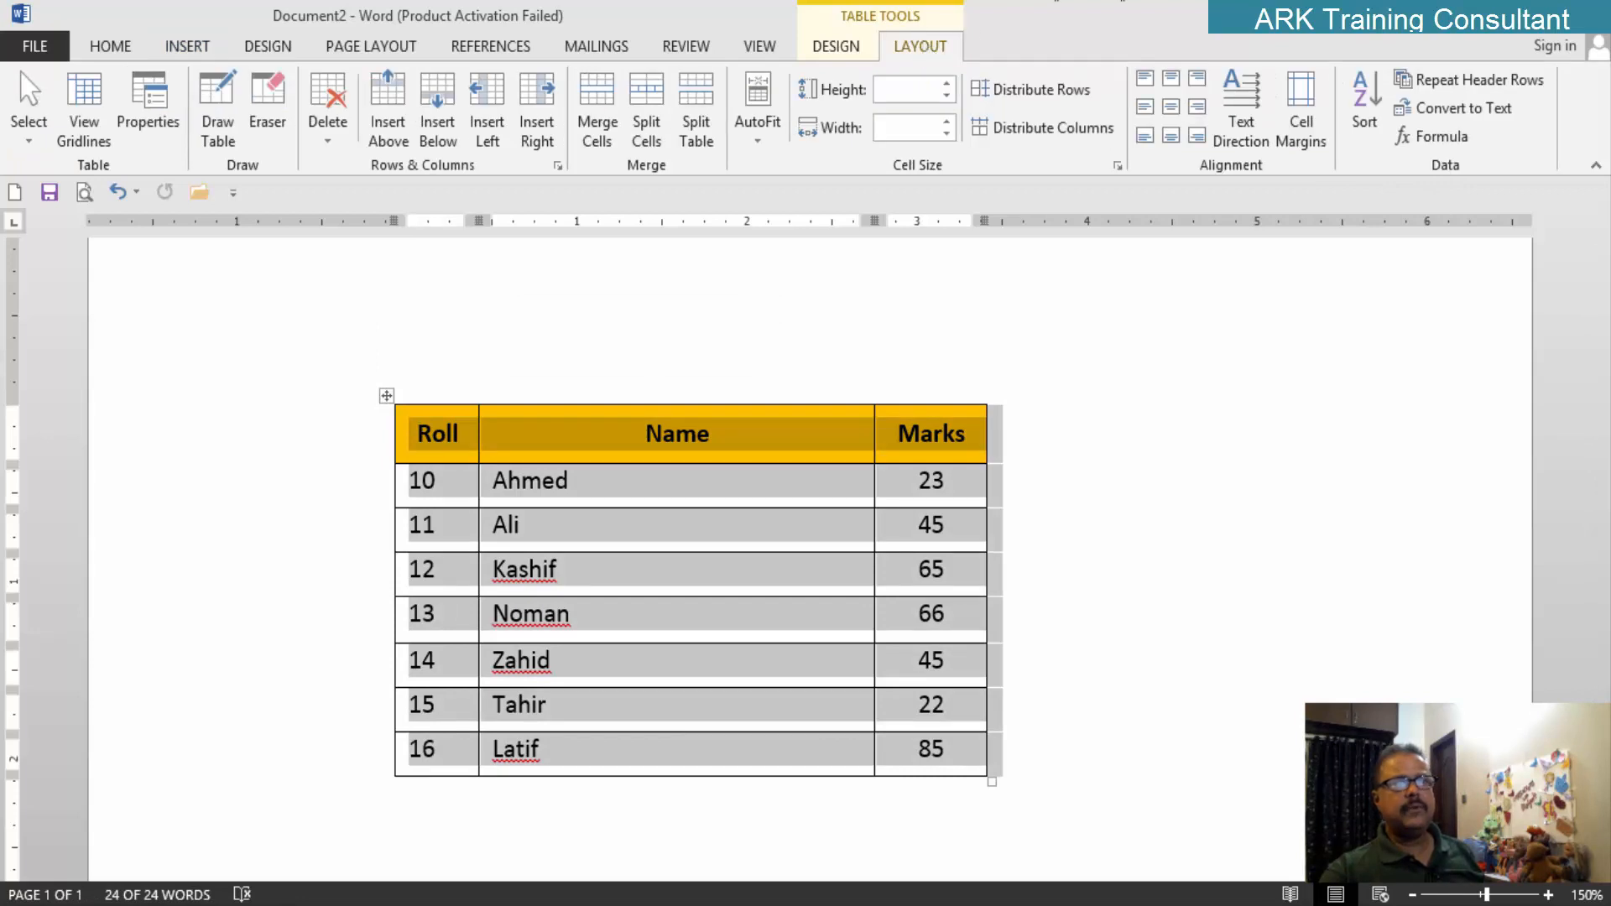
pyautogui.click(1480, 109)
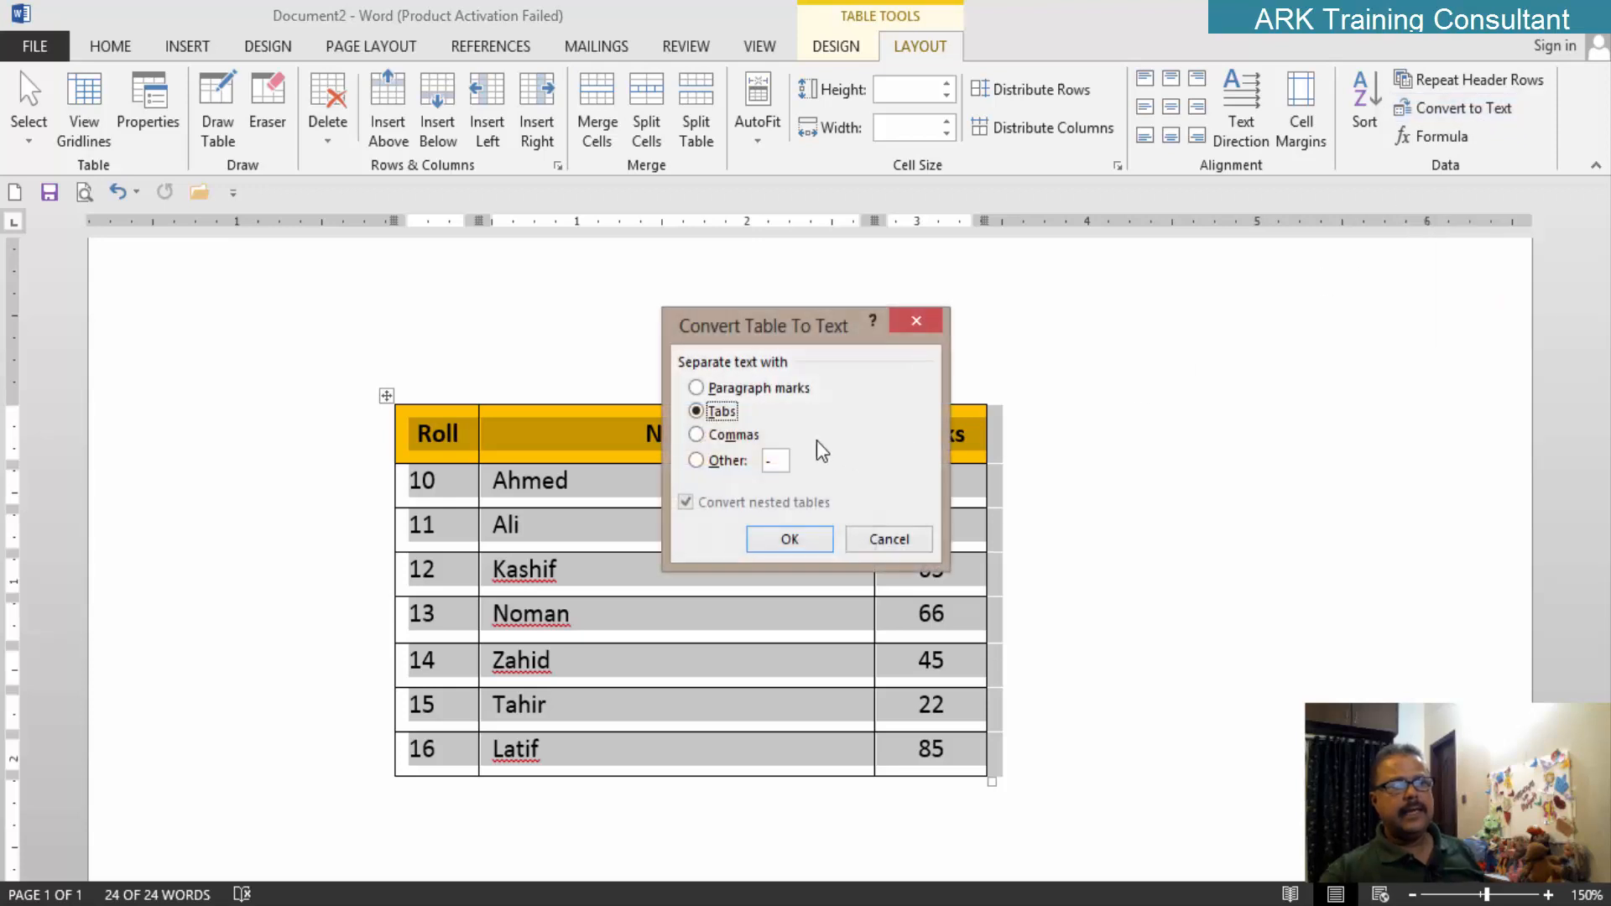
pyautogui.moveTo(814, 340); pyautogui.dragTo(1165, 296)
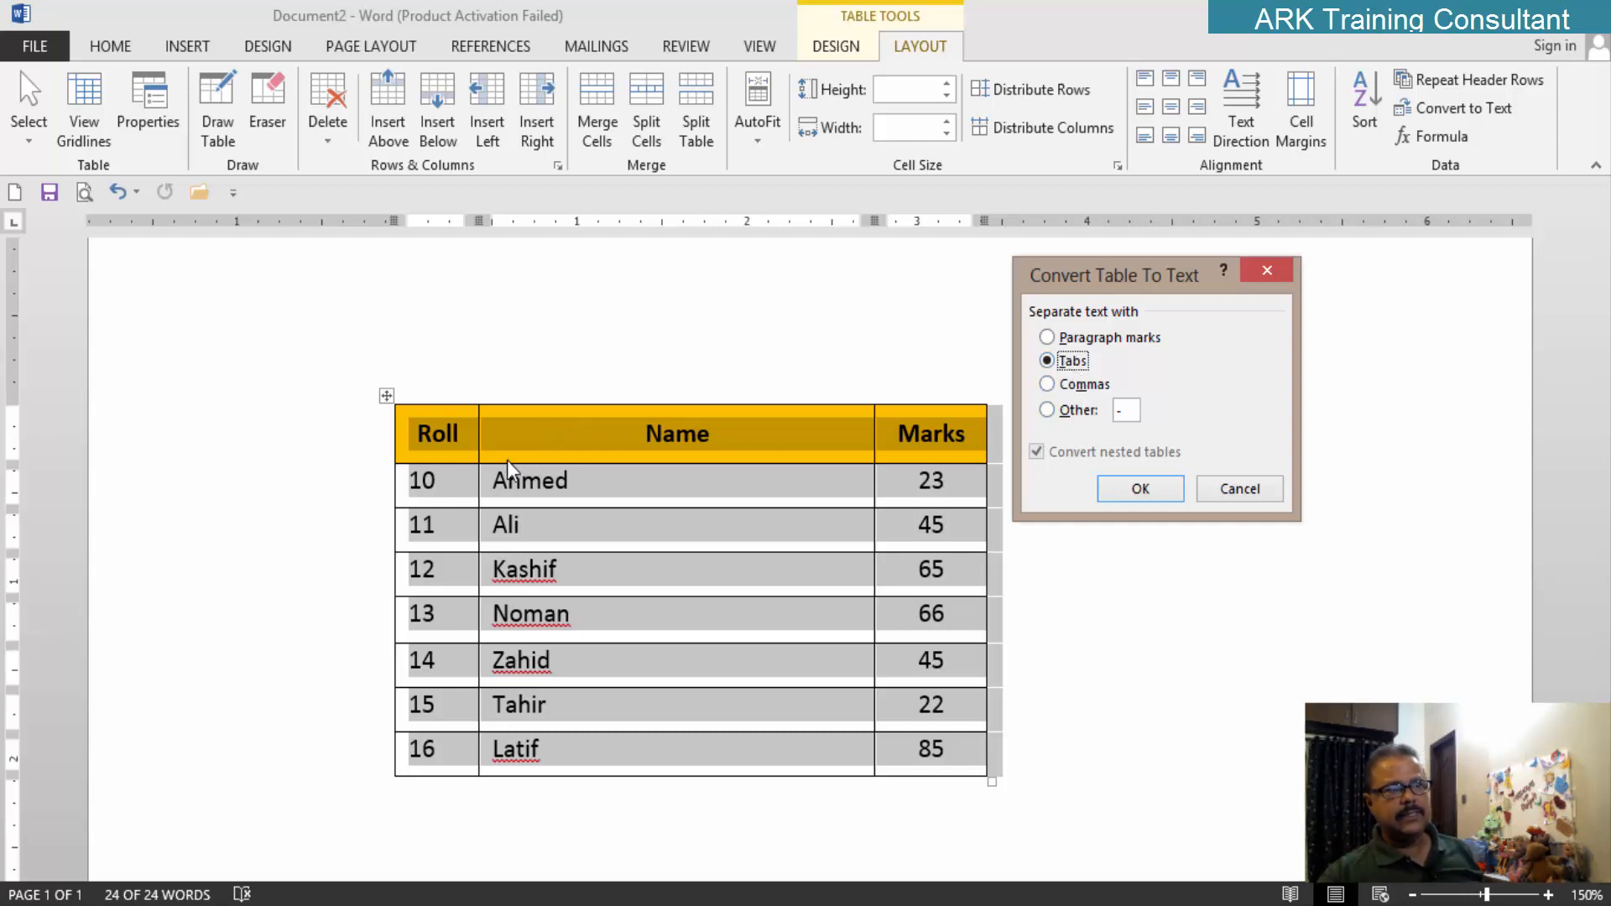
pyautogui.press('Return')
# Step: Add the filler text "hkdk kdhkdfhk dfhk dfhk fhk" after the name in the roll 10 line
pyautogui.click(510, 386)
pyautogui.click(500, 435)
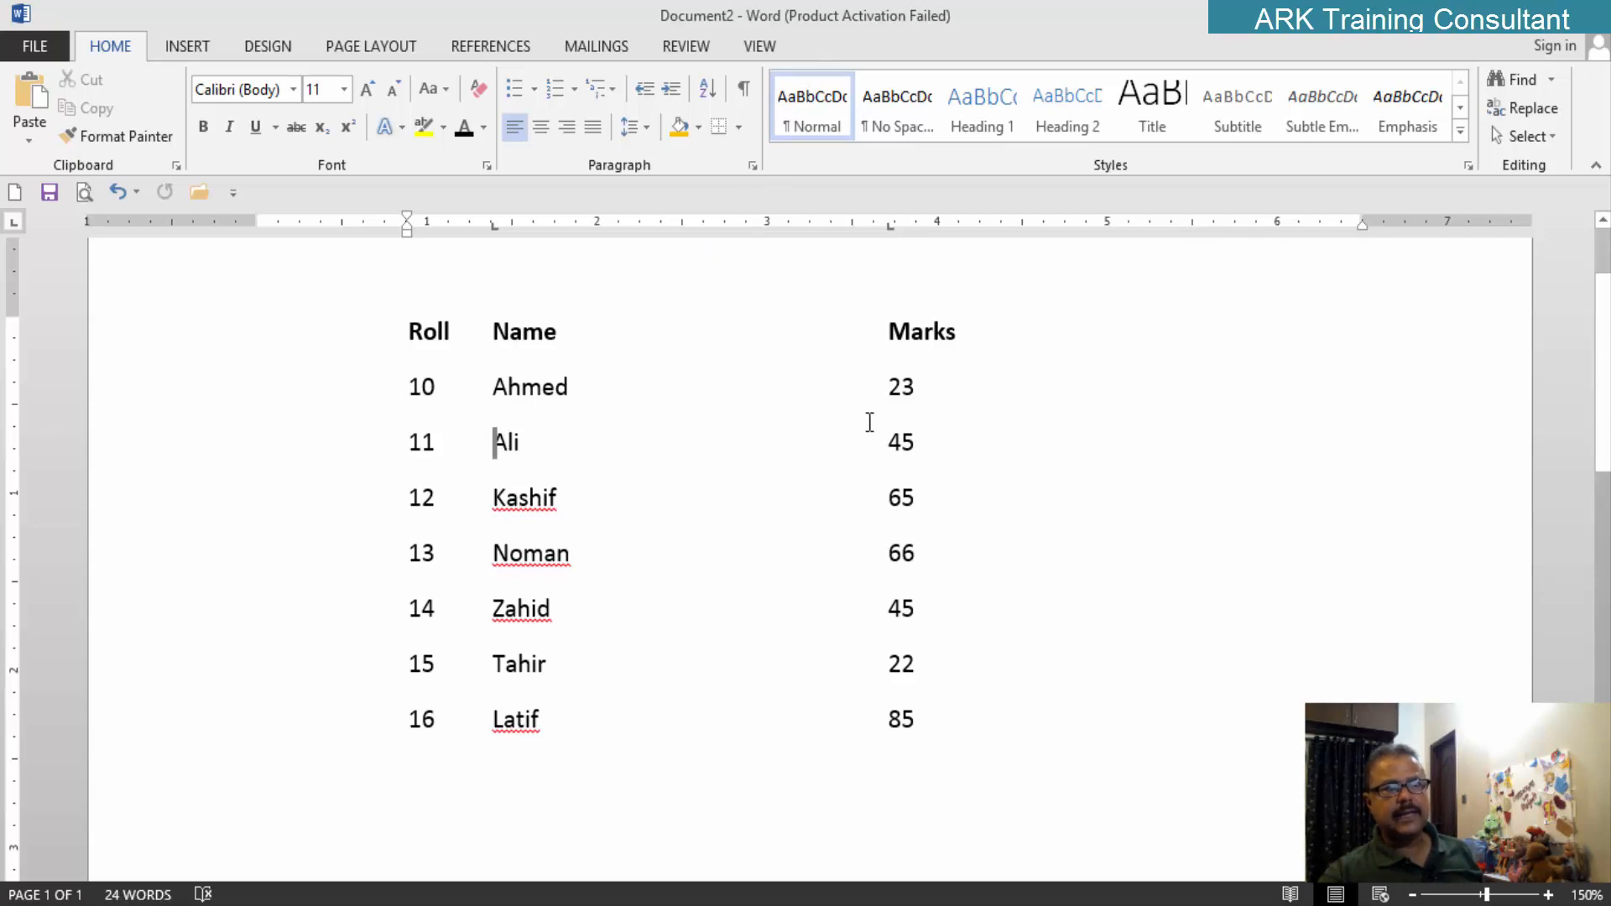
pyautogui.click(695, 386)
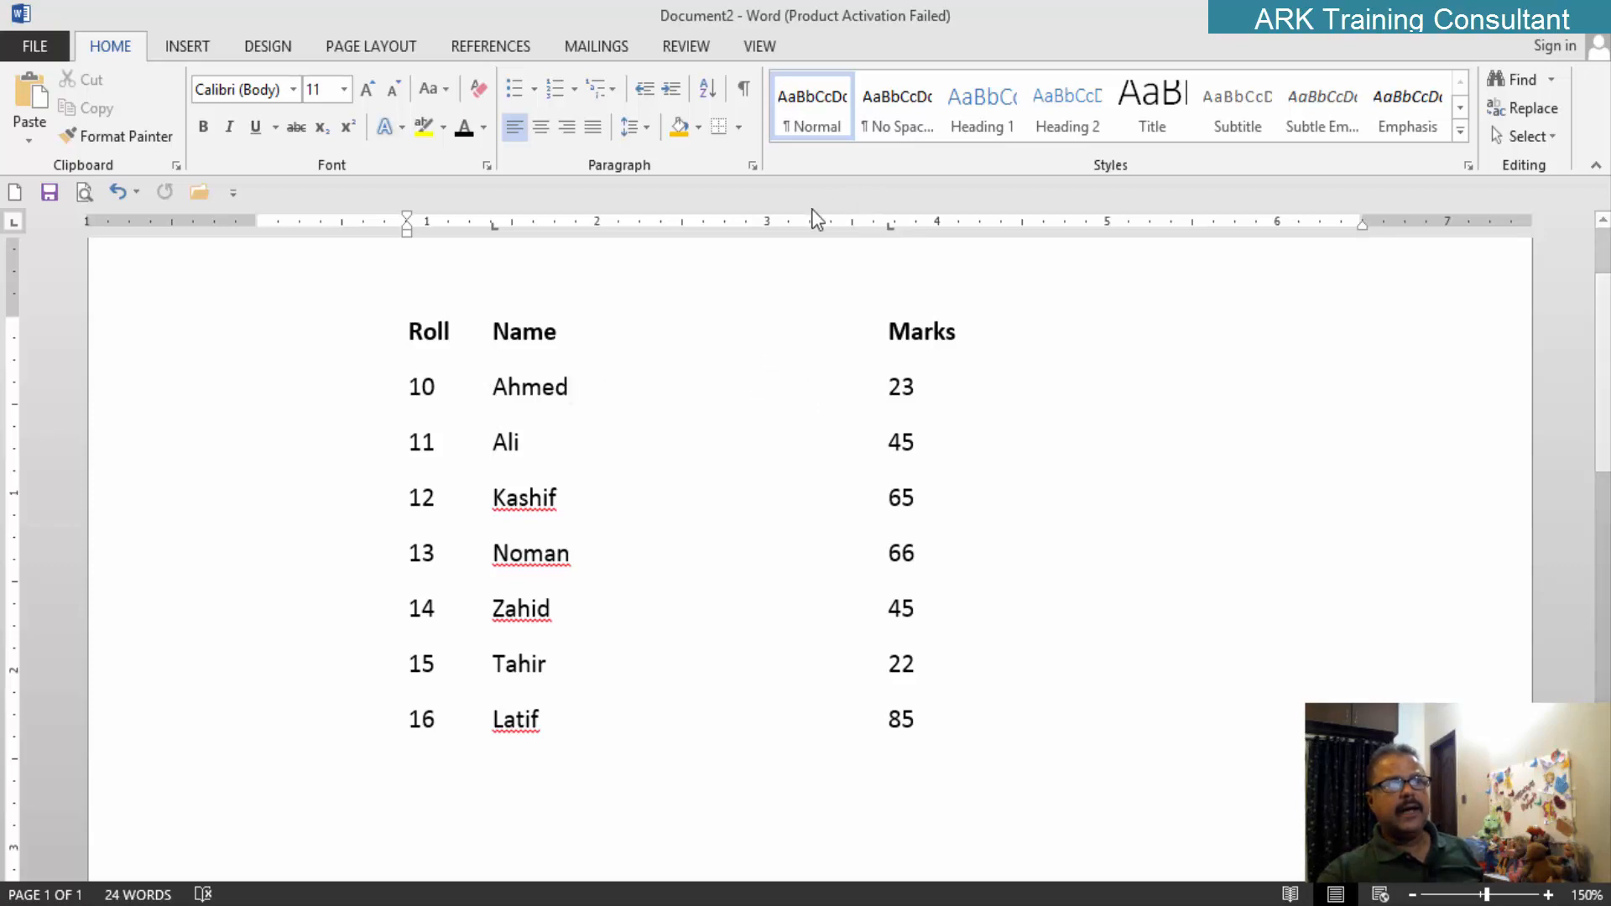
pyautogui.write('hk')
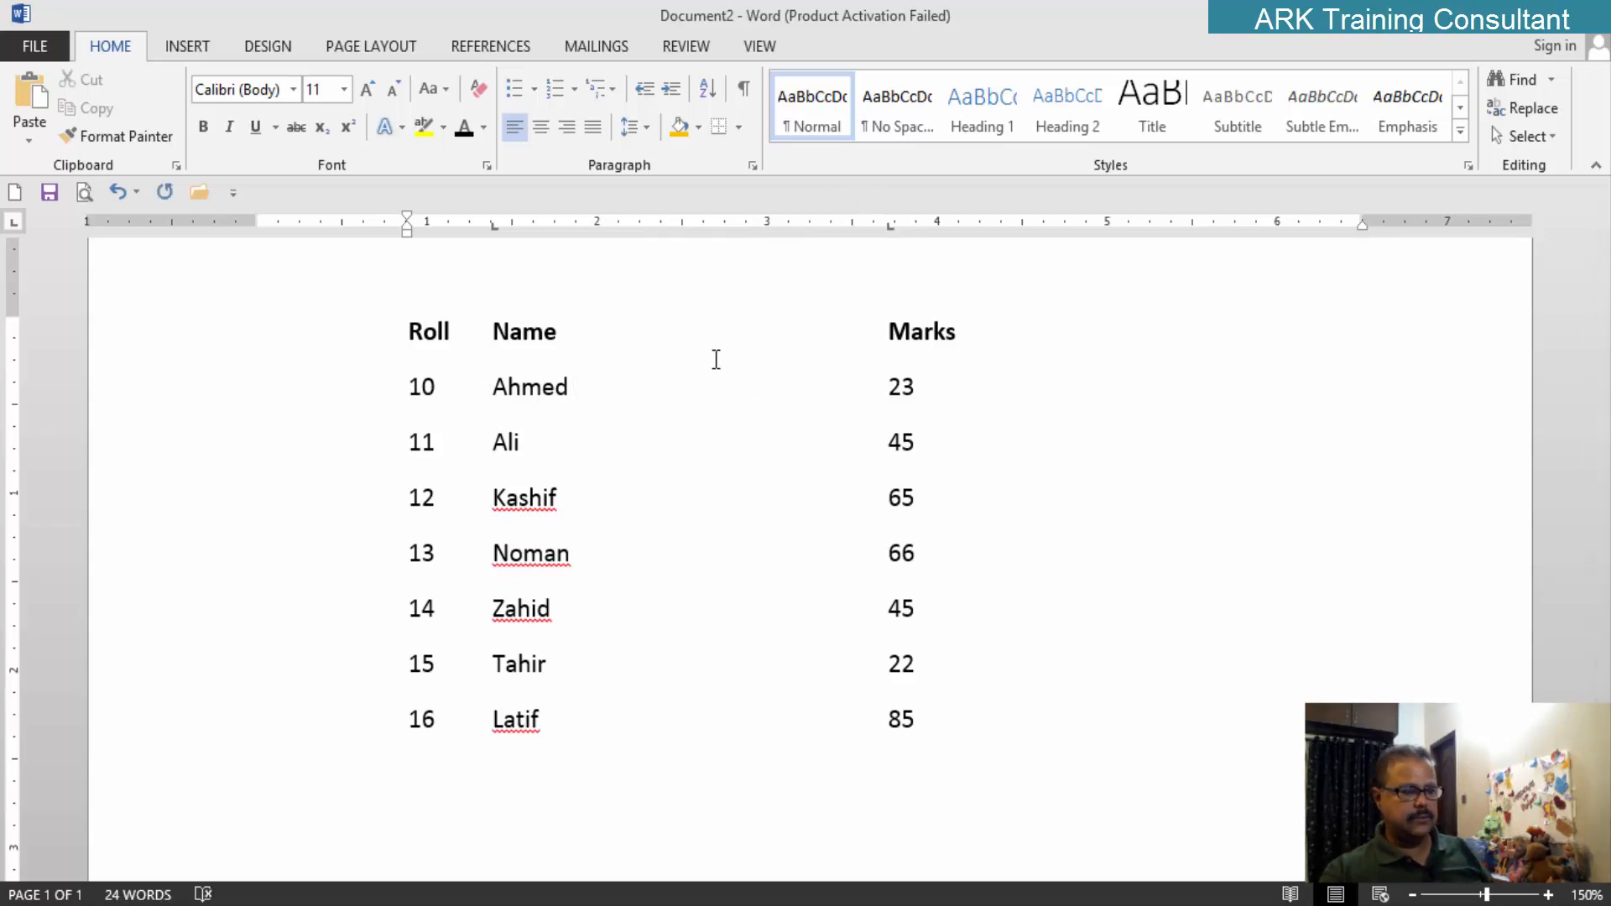
pyautogui.write('dk  kdhkdfhk dfhk dfhk fhk')
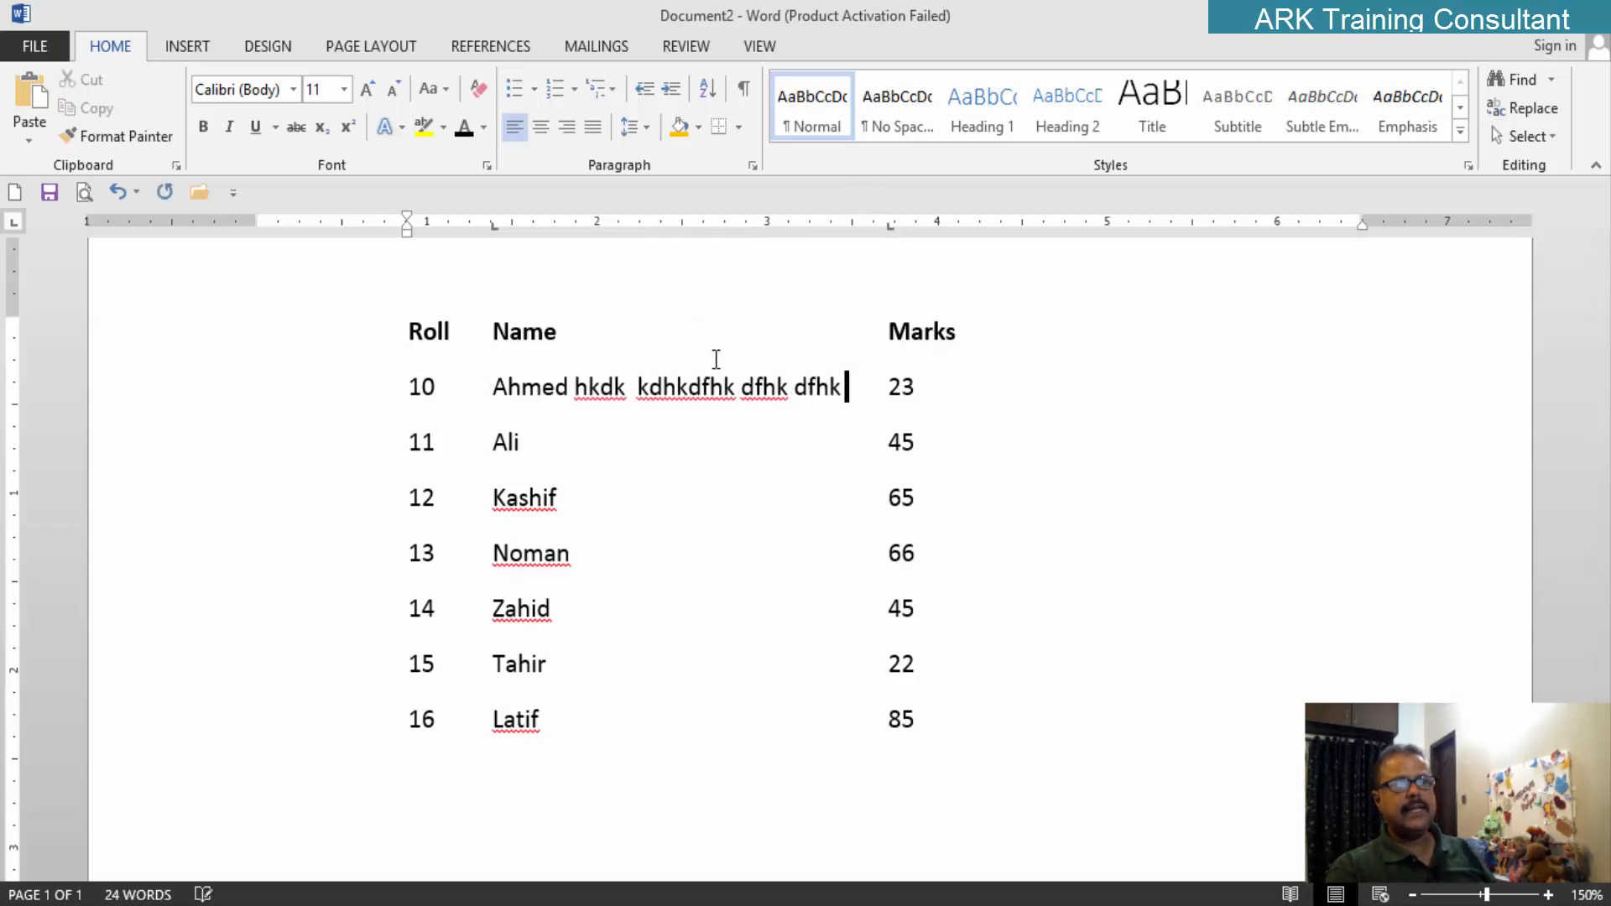
# Step: Delete the filler text after the name in the roll 10 line
pyautogui.press('BackSpace')
pyautogui.press('BackSpace')
pyautogui.press('BackSpace')
pyautogui.press('BackSpace')
pyautogui.press('BackSpace')
pyautogui.press('BackSpace')
pyautogui.press('BackSpace')
pyautogui.press('BackSpace')
pyautogui.press('BackSpace')
pyautogui.press('BackSpace')
pyautogui.press('BackSpace')
pyautogui.press('BackSpace')
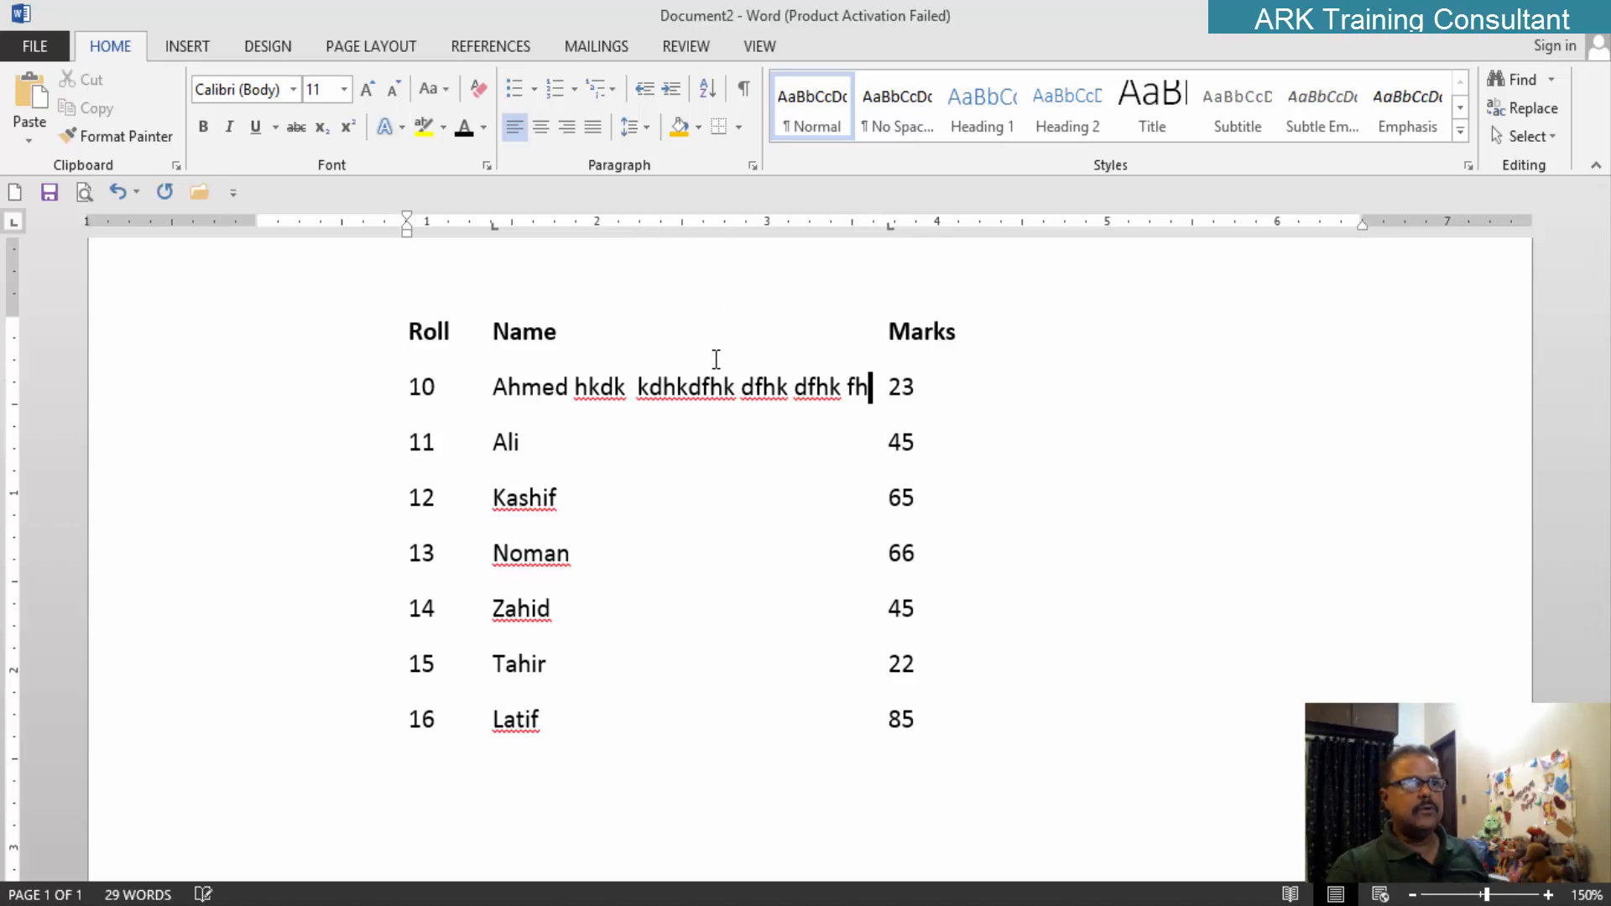
pyautogui.press('BackSpace')
pyautogui.press('BackSpace')
pyautogui.press('BackSpace')
pyautogui.press('BackSpace')
pyautogui.press('BackSpace')
pyautogui.press('BackSpace')
pyautogui.press('BackSpace')
pyautogui.press('BackSpace')
pyautogui.press('BackSpace')
pyautogui.press('BackSpace')
pyautogui.press('BackSpace')
pyautogui.press('BackSpace')
pyautogui.press('BackSpace')
pyautogui.press('BackSpace')
pyautogui.press('BackSpace')
pyautogui.press('BackSpace')
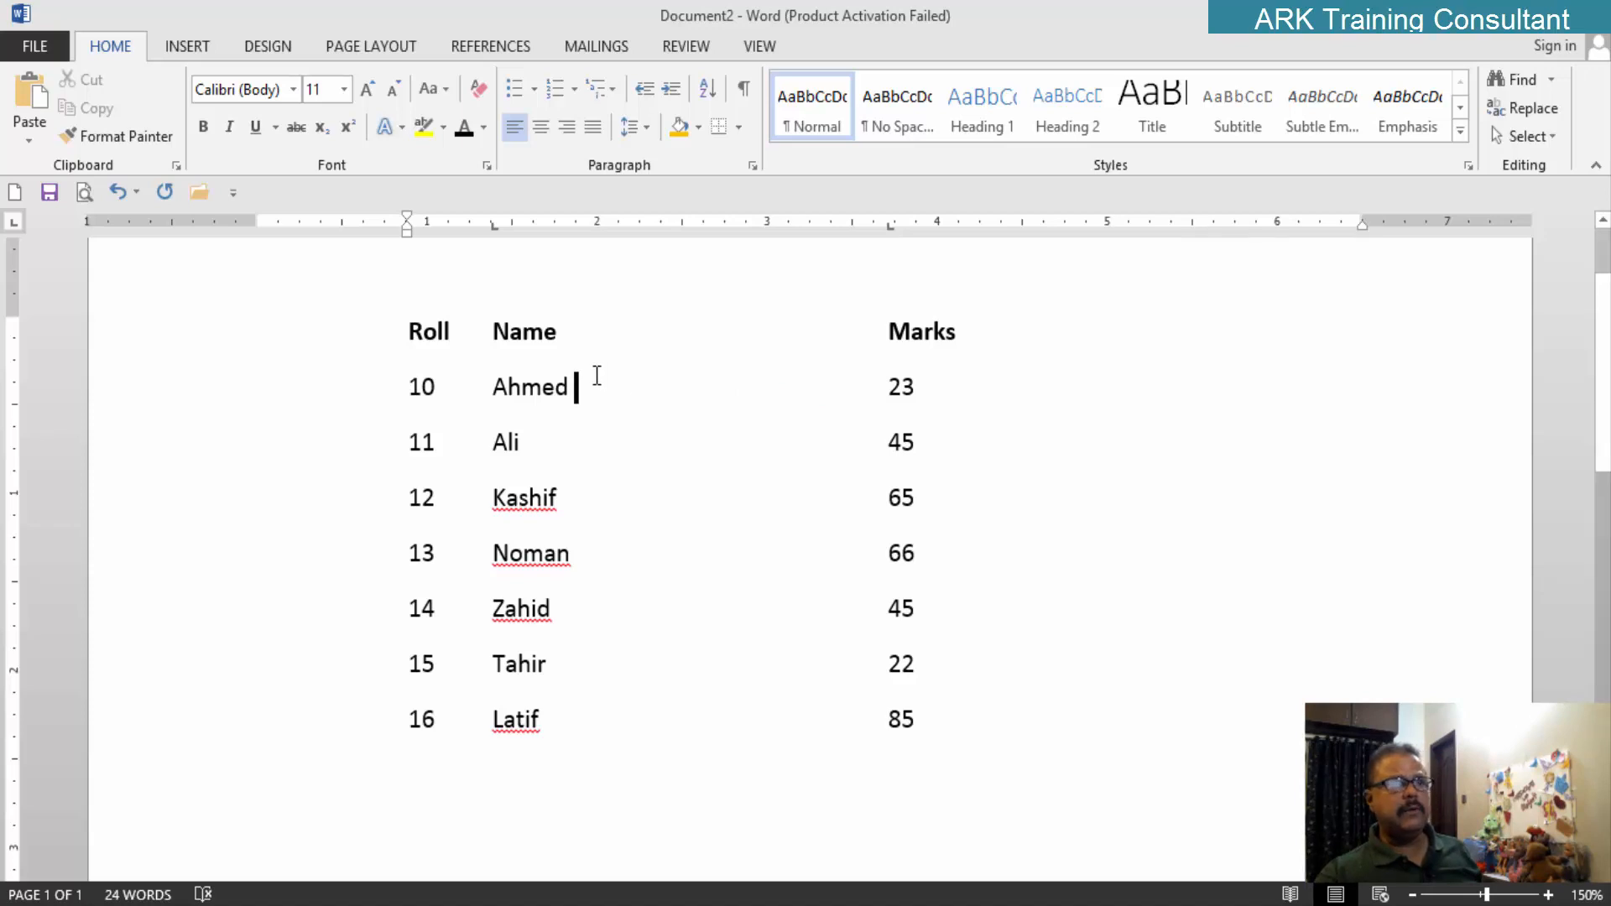
# Step: Convert all the tabbed lines from the heading to roll 16 into a 3-column table, separated at tabs, with AutoFit to contents
pyautogui.scroll(3, 757, 476)
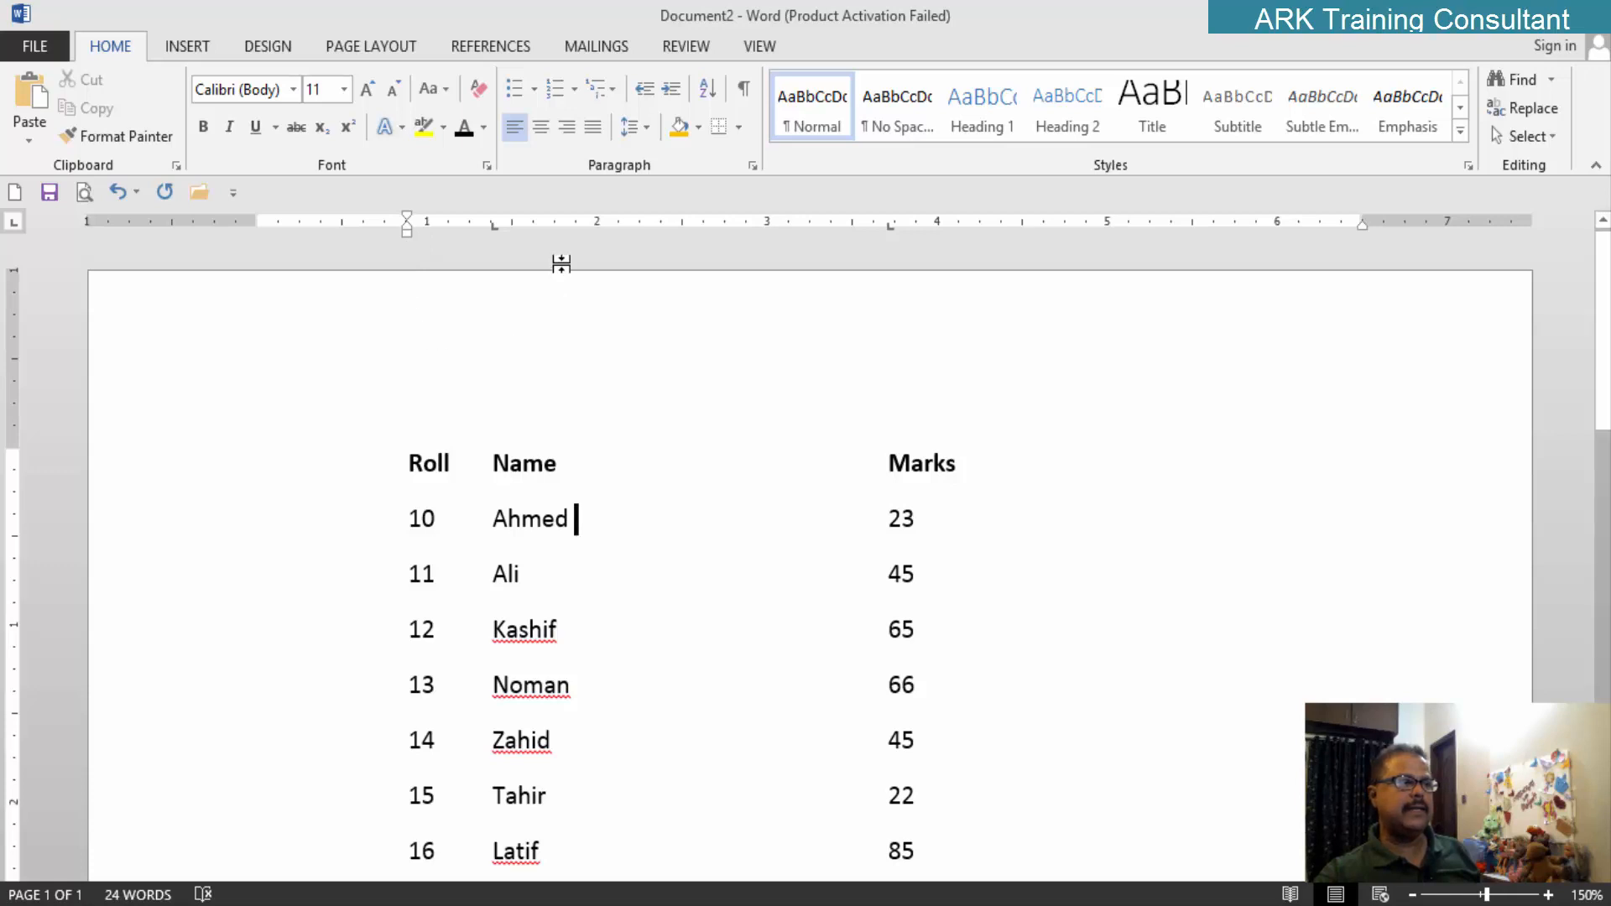
pyautogui.moveTo(408, 461); pyautogui.dragTo(949, 702)
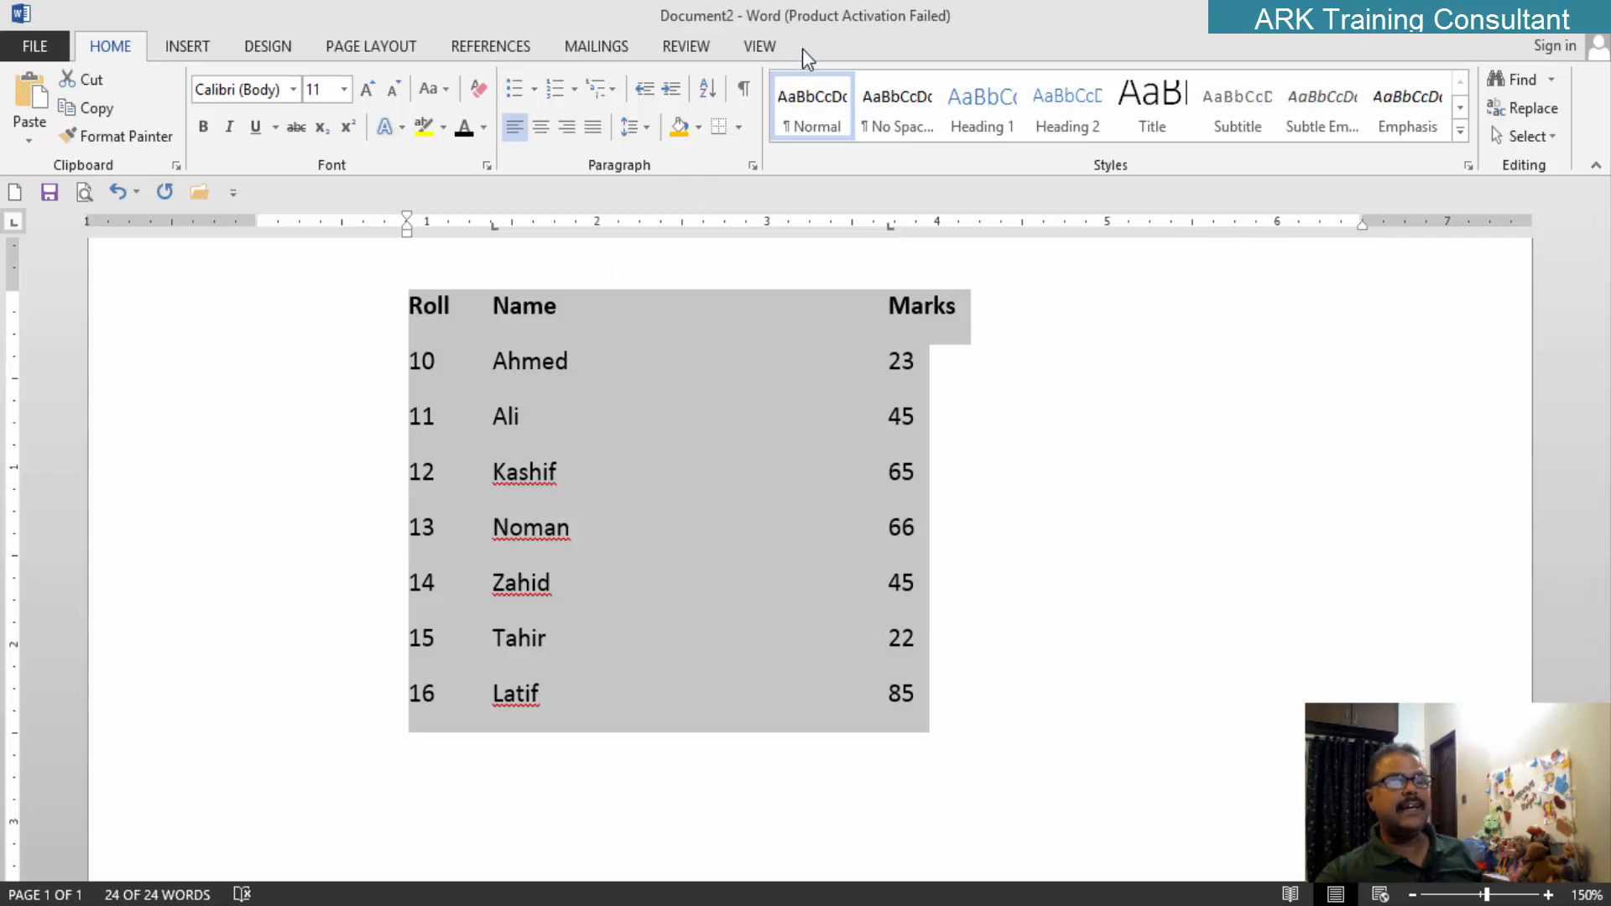
pyautogui.click(180, 49)
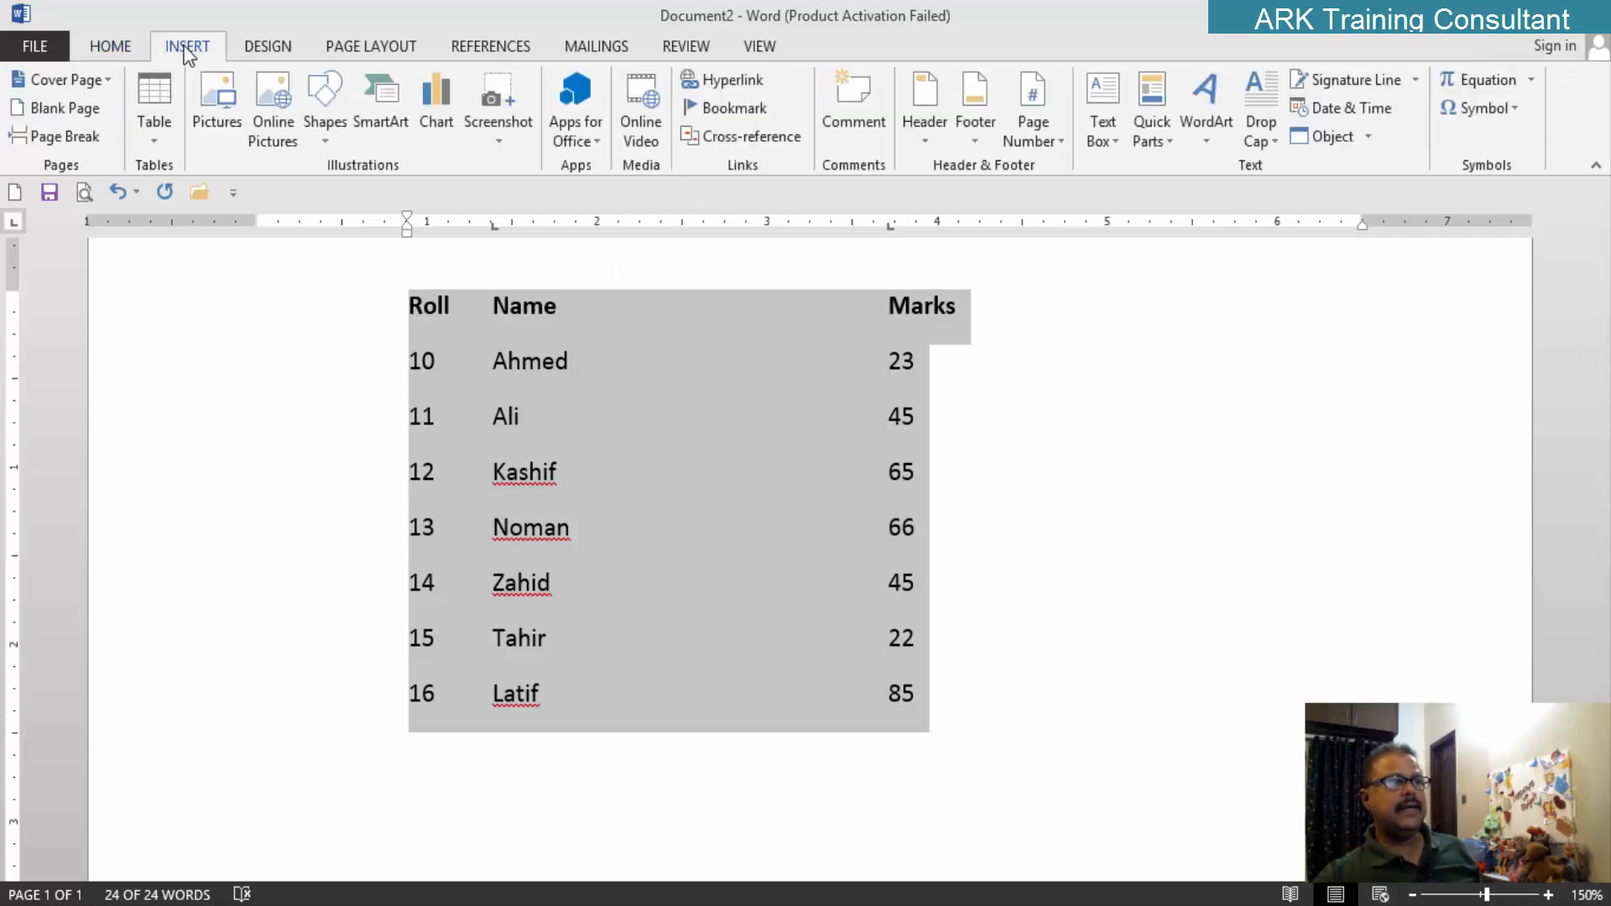
pyautogui.click(152, 146)
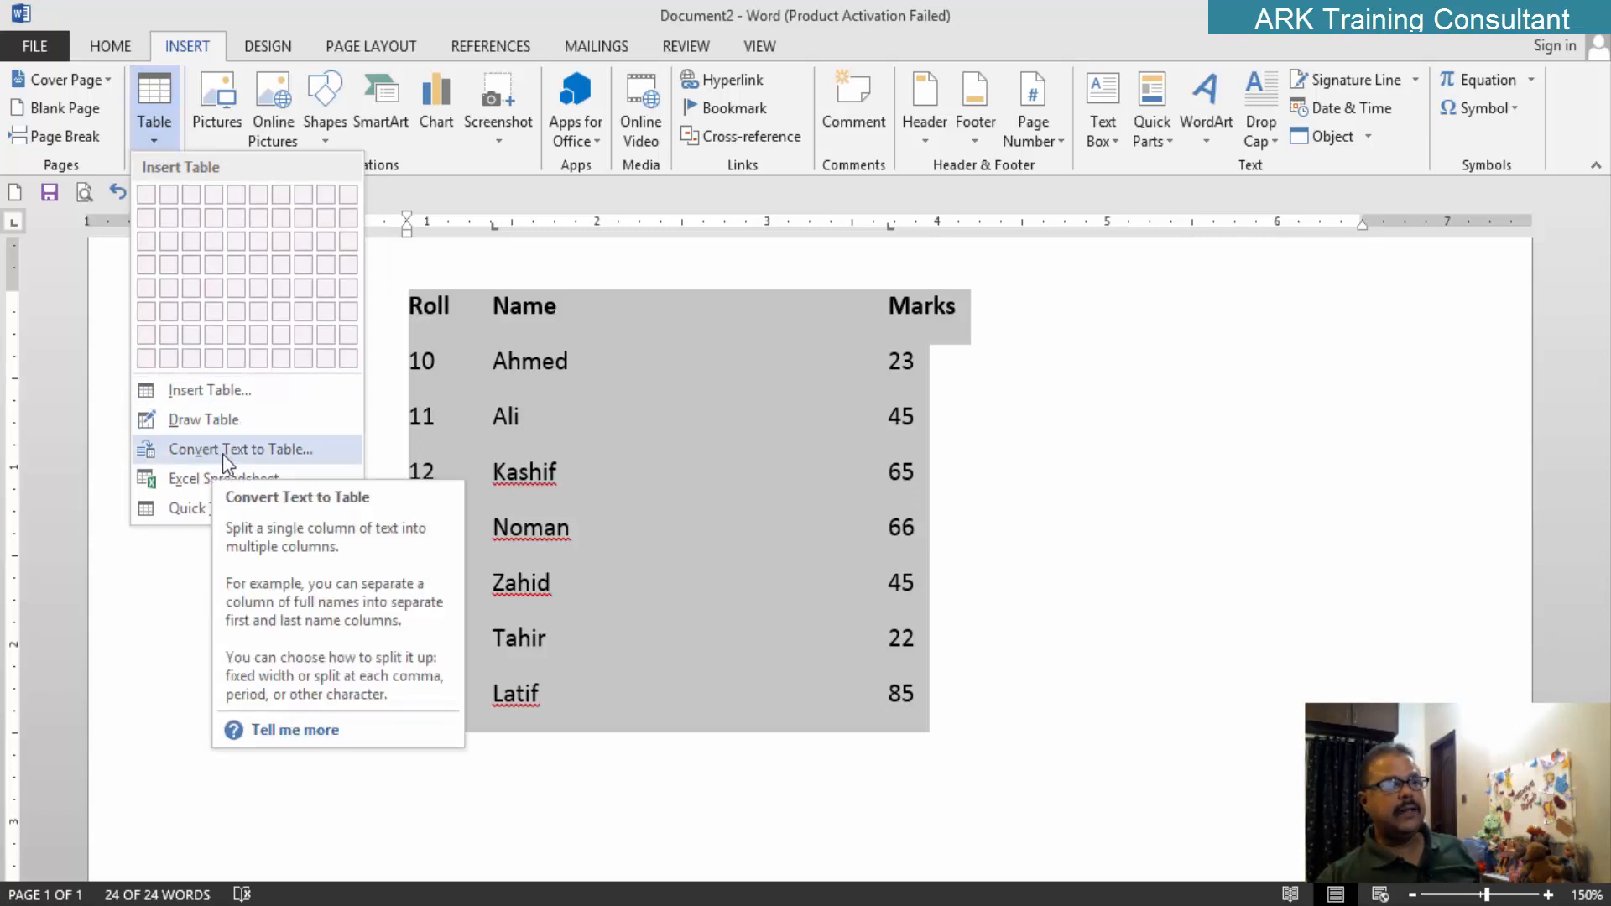
pyautogui.click(275, 453)
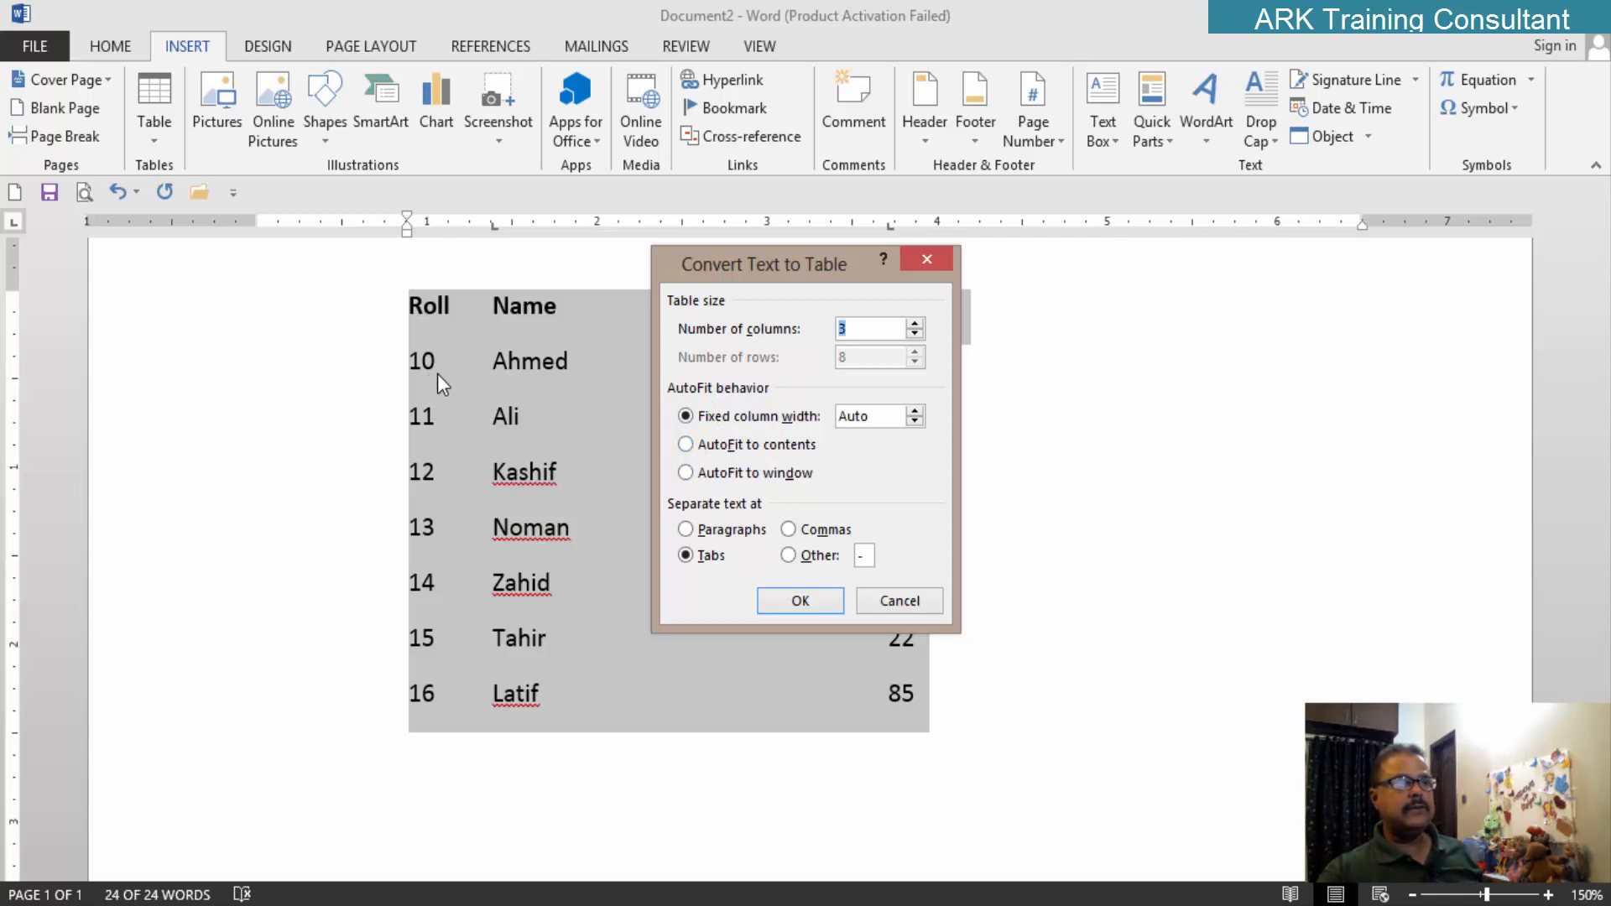
pyautogui.click(703, 447)
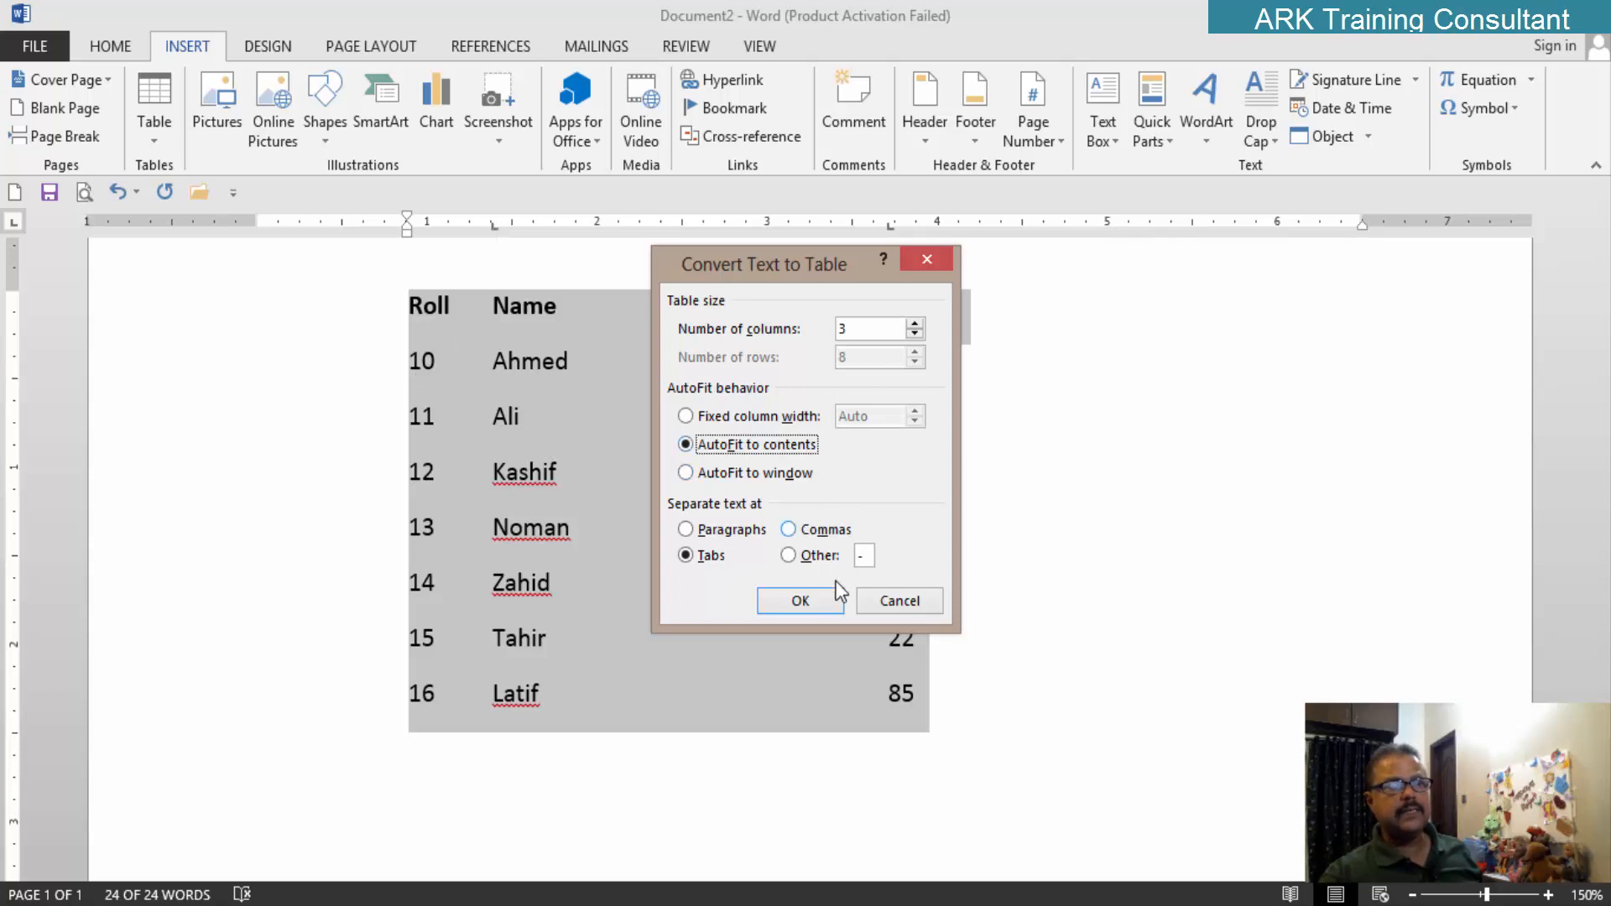
pyautogui.click(779, 601)
pyautogui.click(722, 657)
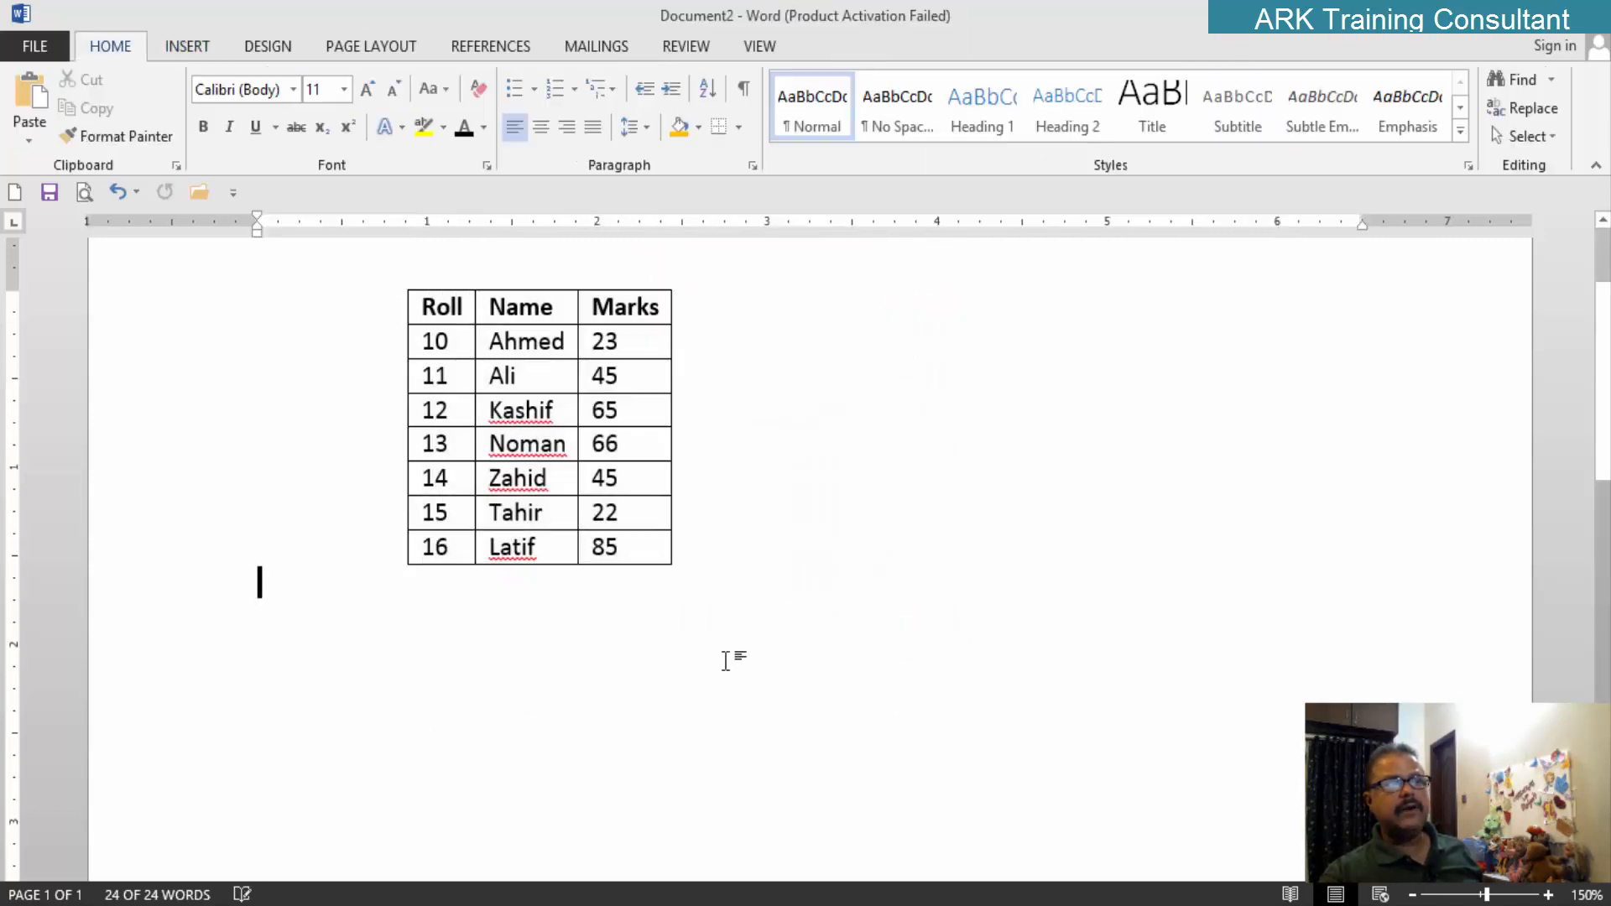
pyautogui.scroll(2, 721, 657)
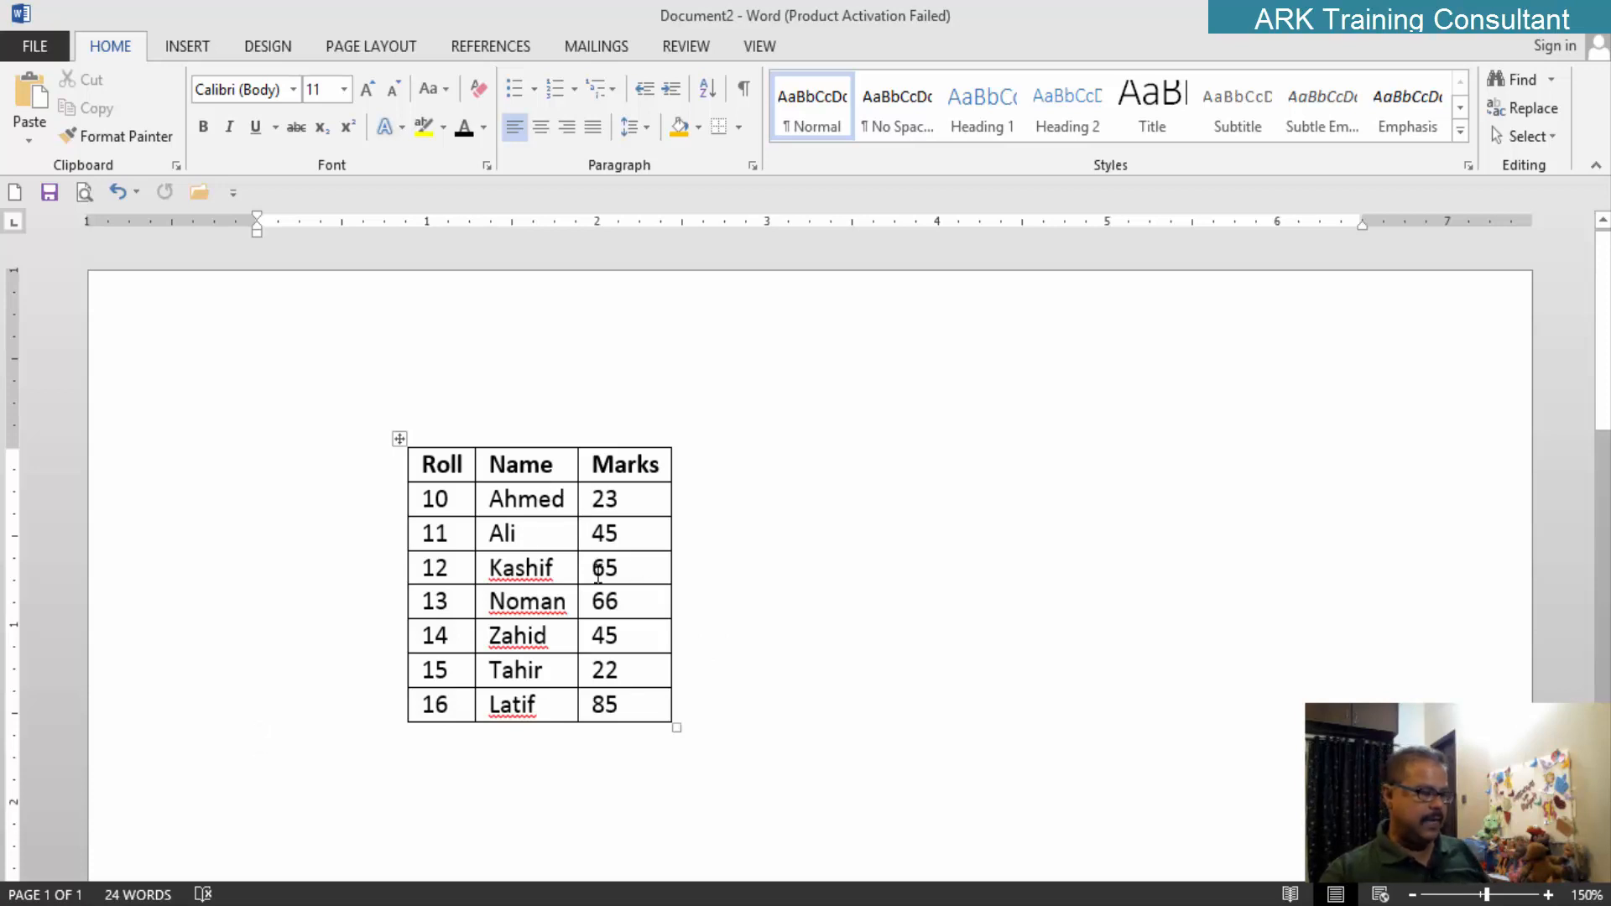
# Step: Undo the text-to-table conversion, look over the Convert Text to Table options and cancel them
pyautogui.hotkey('ctrl', 'z')
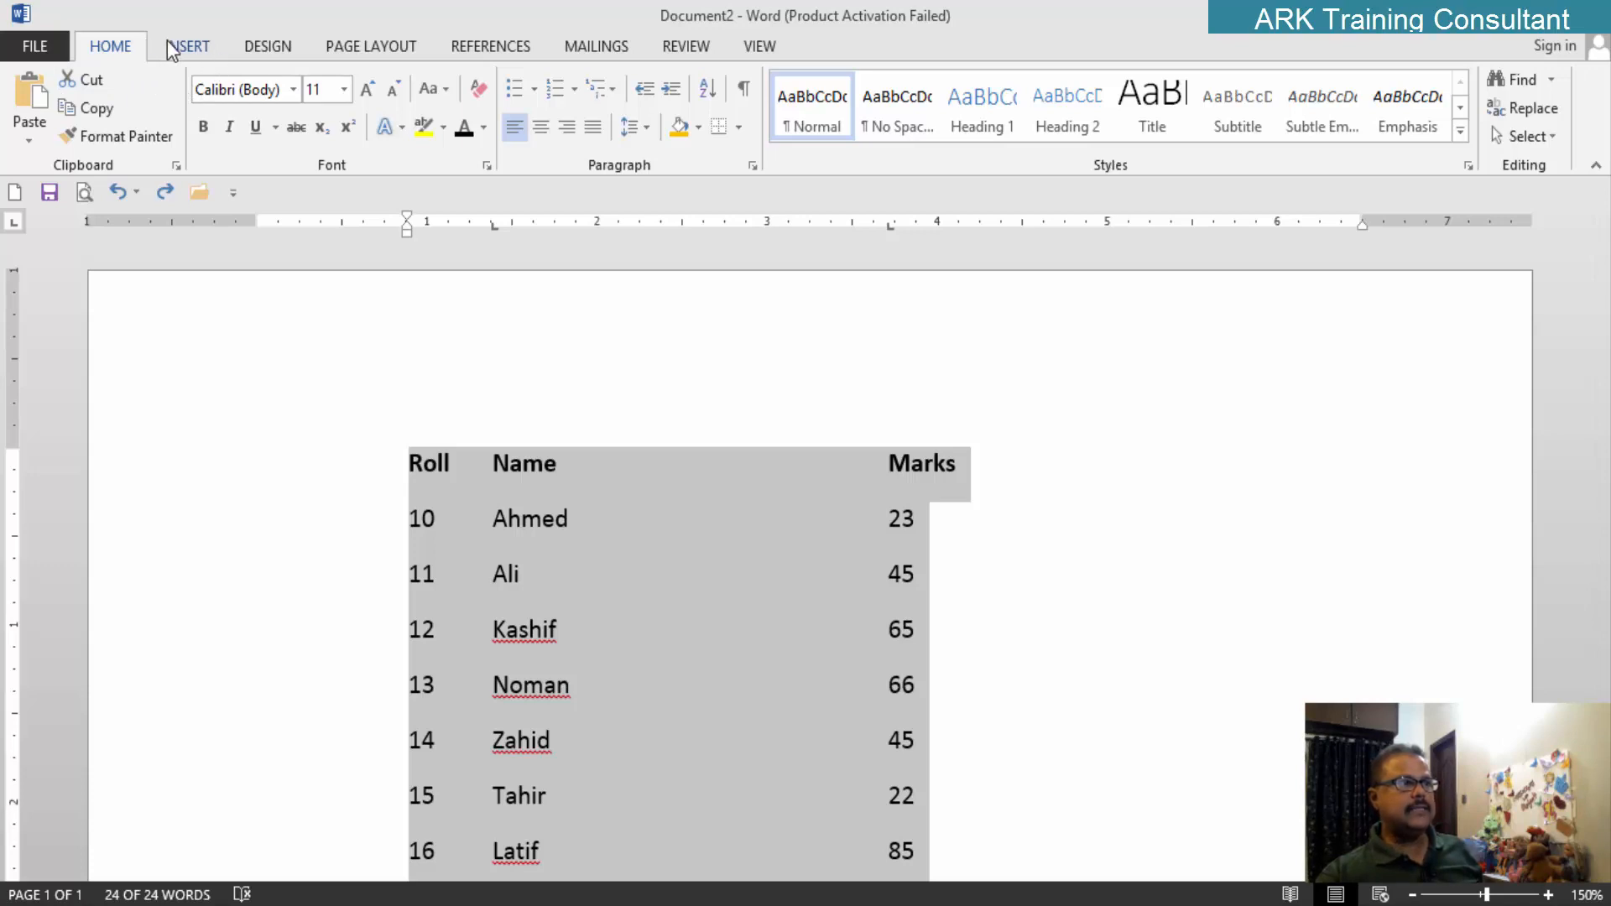
pyautogui.click(170, 42)
pyautogui.click(154, 140)
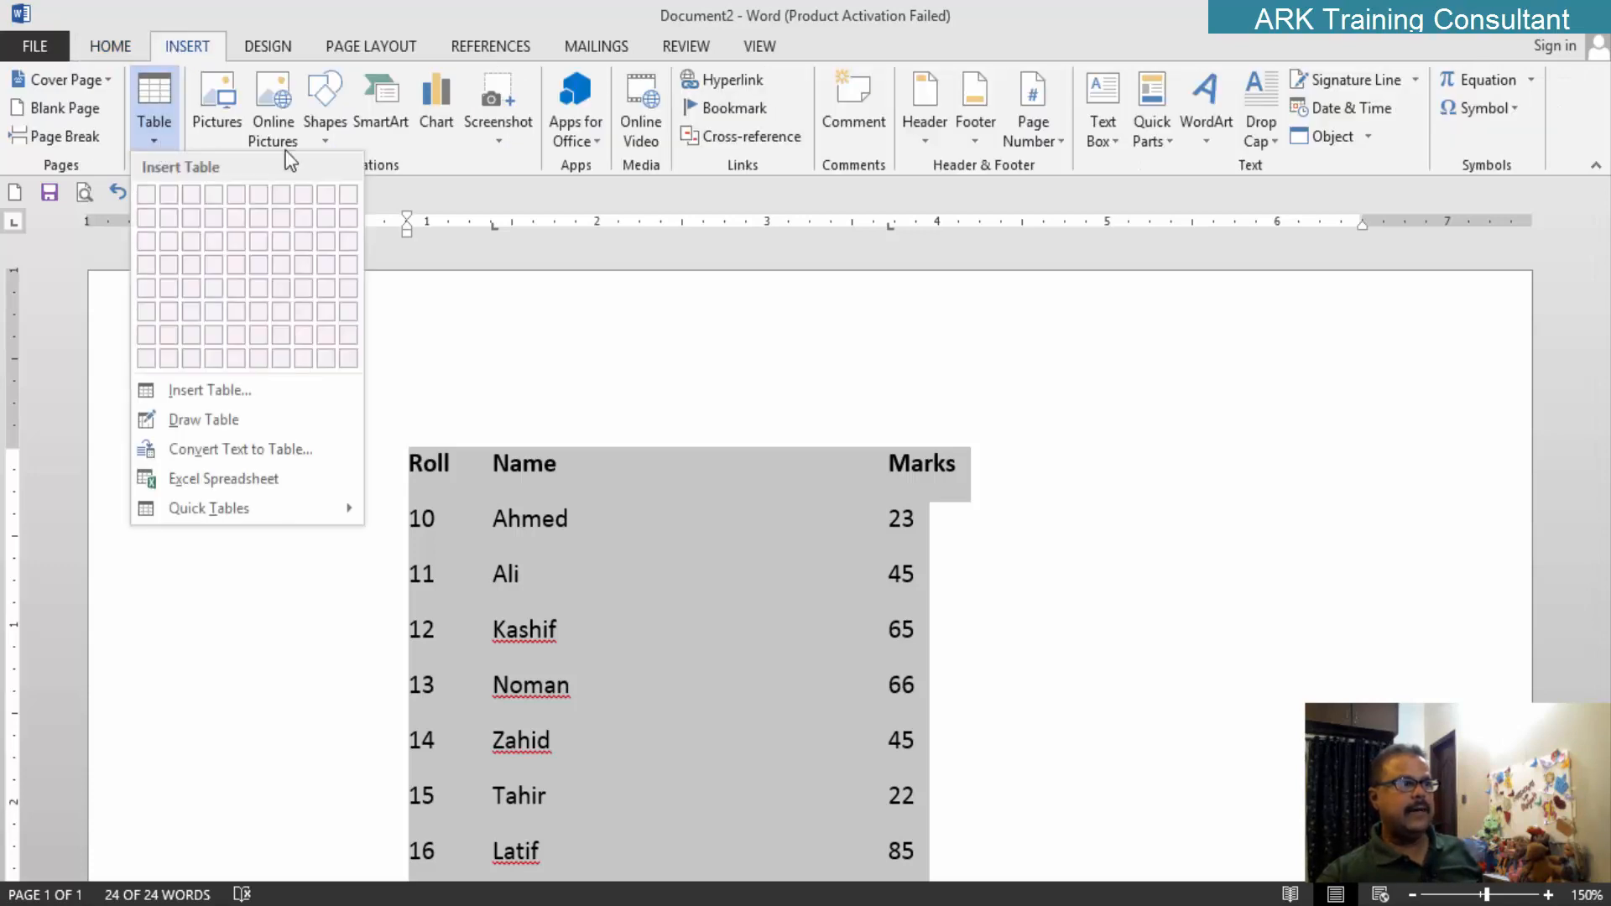
pyautogui.click(225, 449)
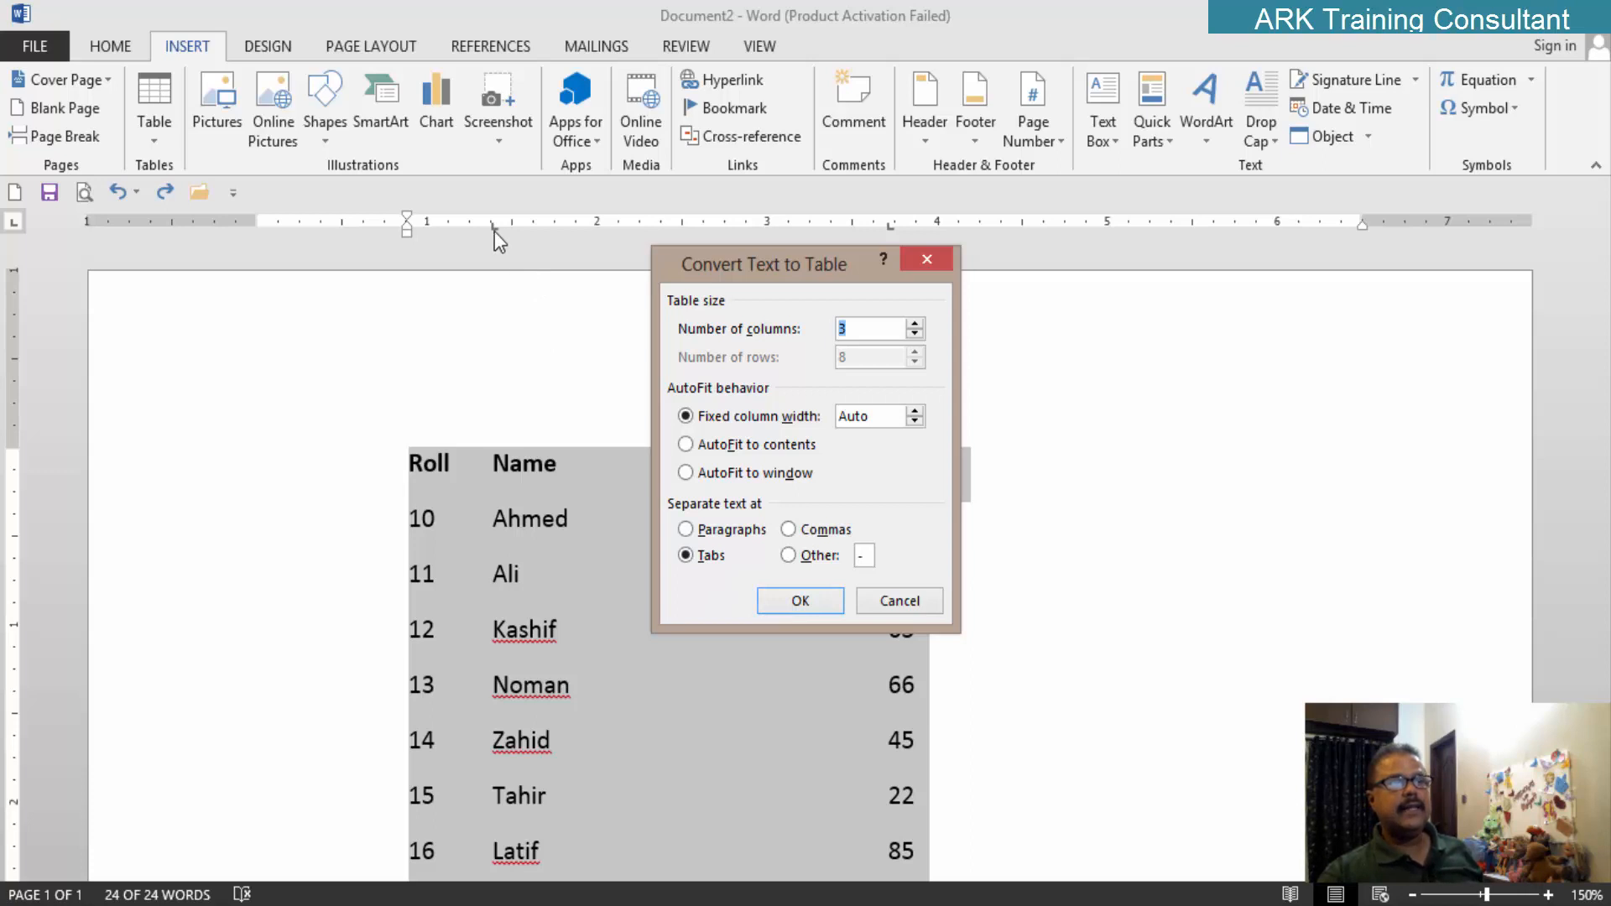
pyautogui.click(894, 595)
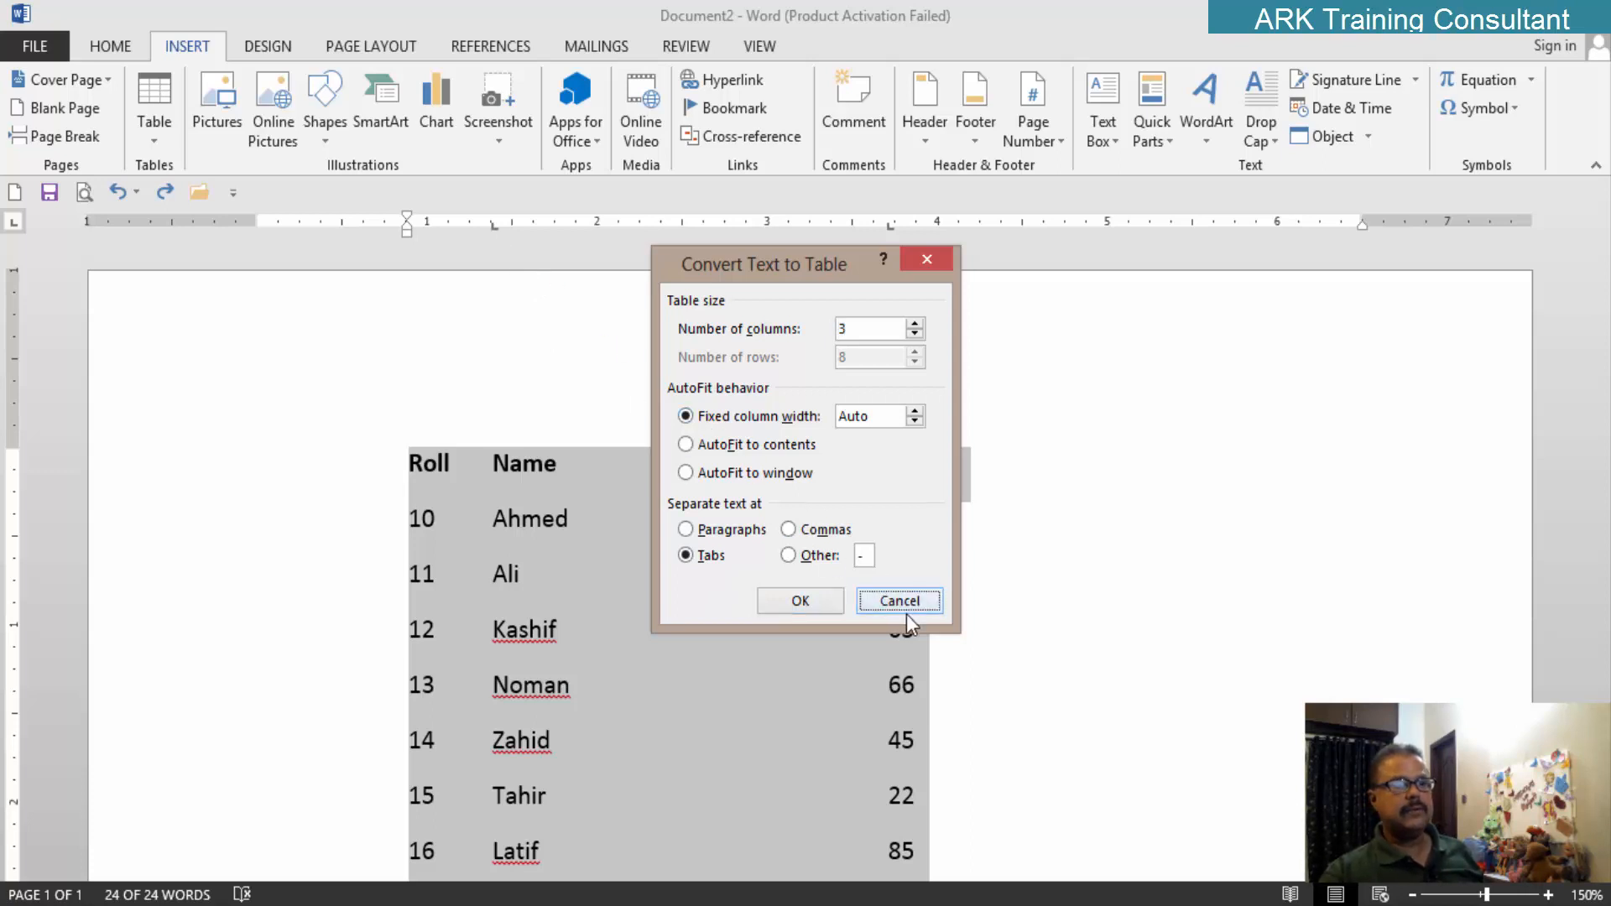
pyautogui.click(906, 606)
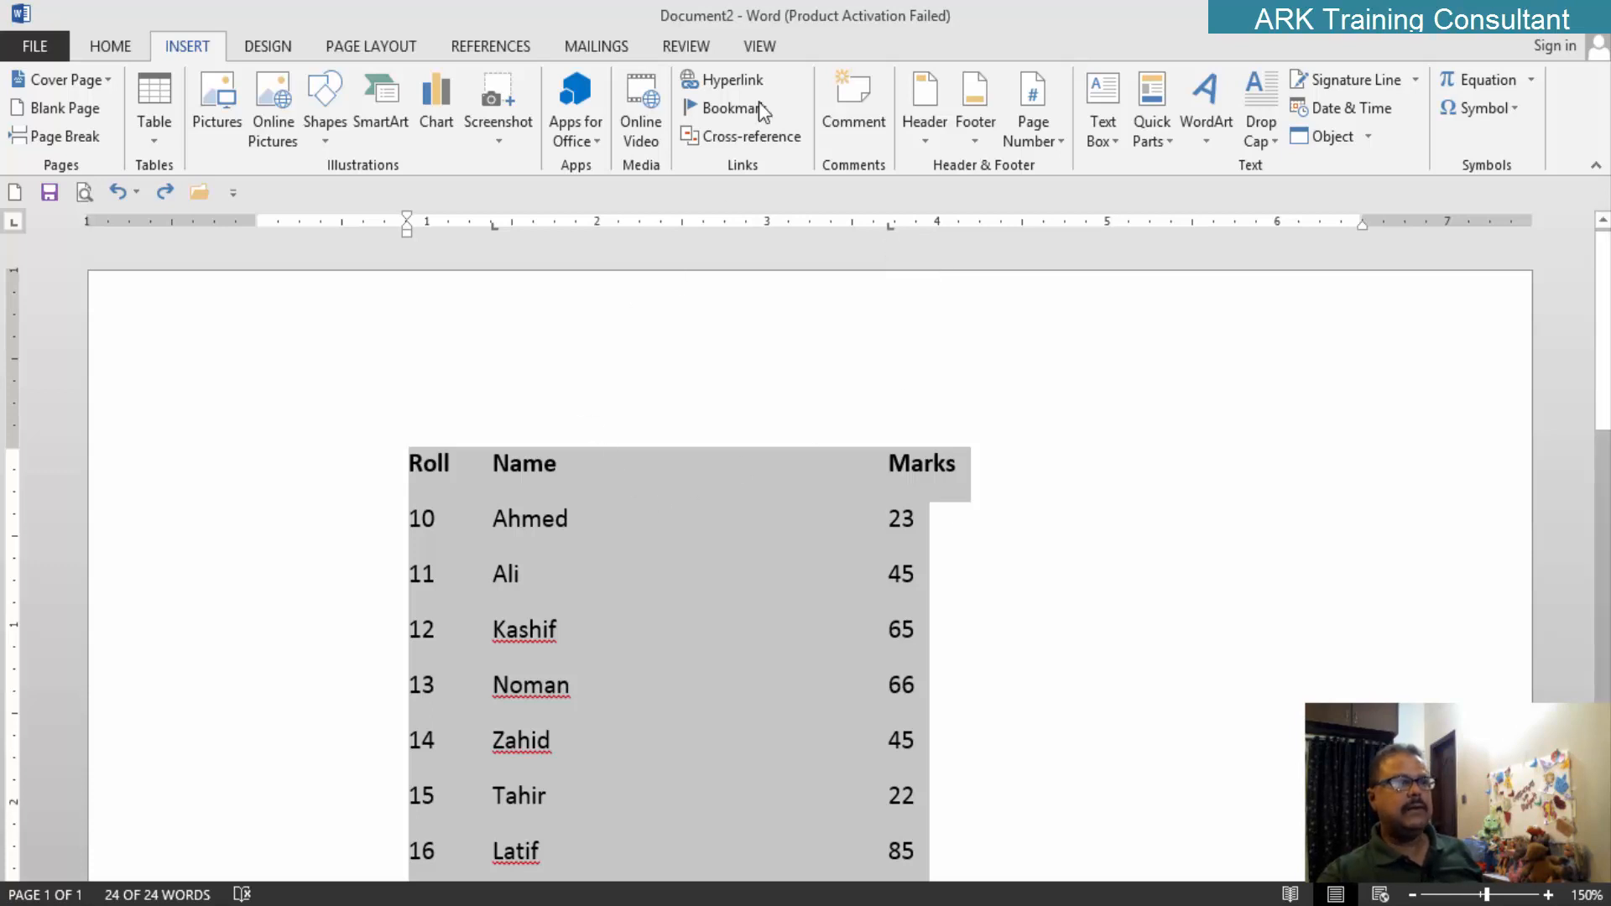
# Step: Convert the selected lines into a 3-column table, separated at tabs, with fixed column width set to Auto
pyautogui.click(160, 143)
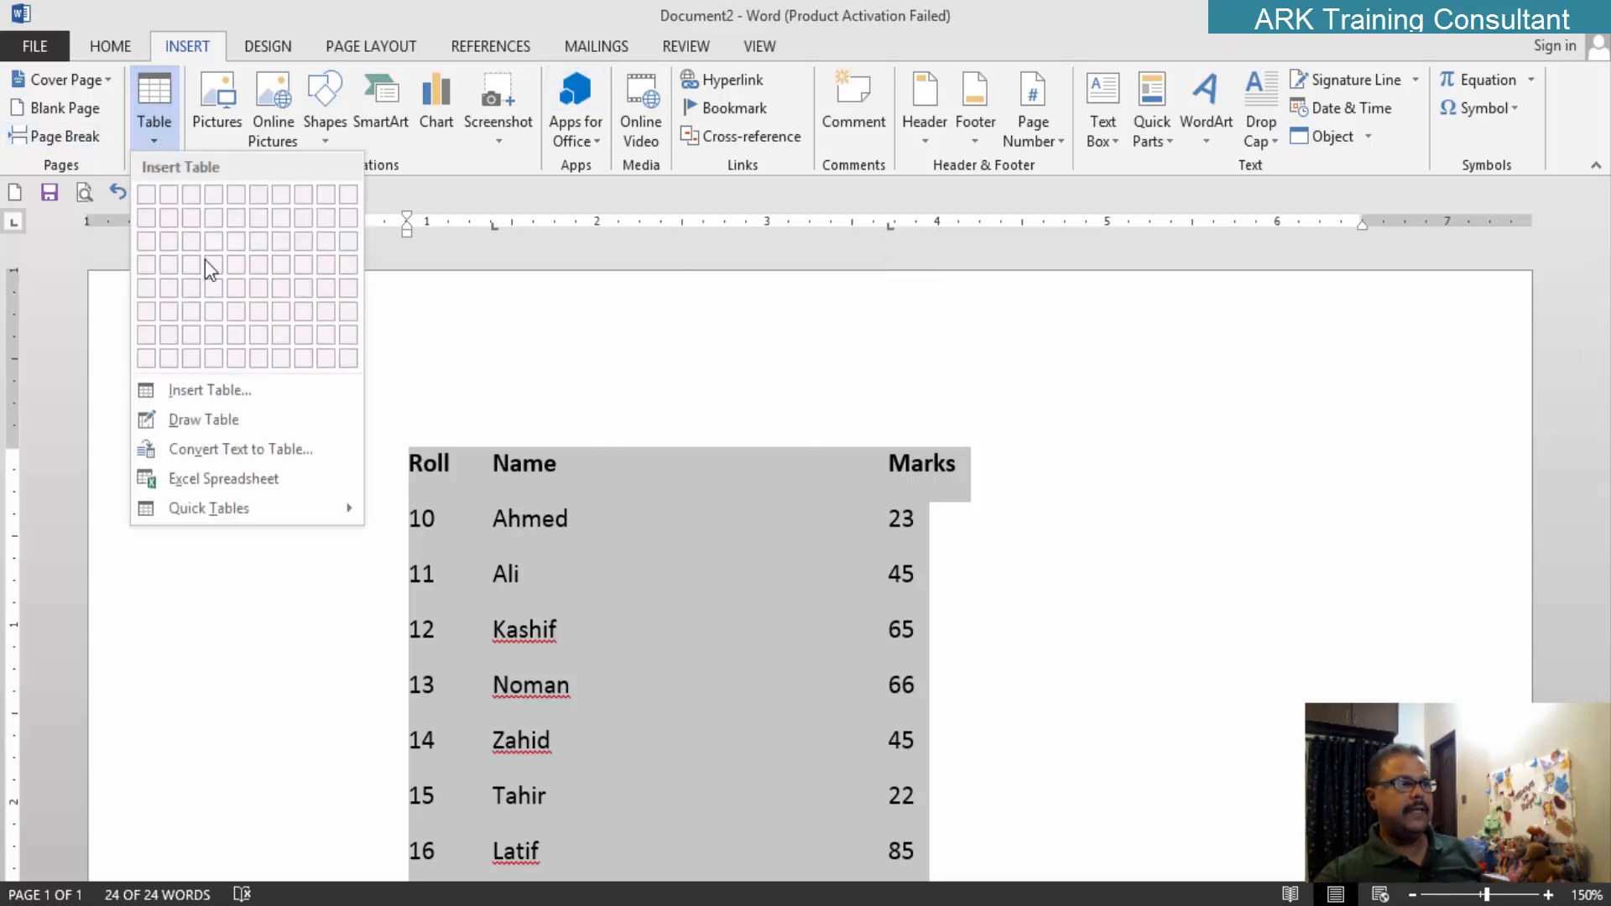
pyautogui.click(225, 453)
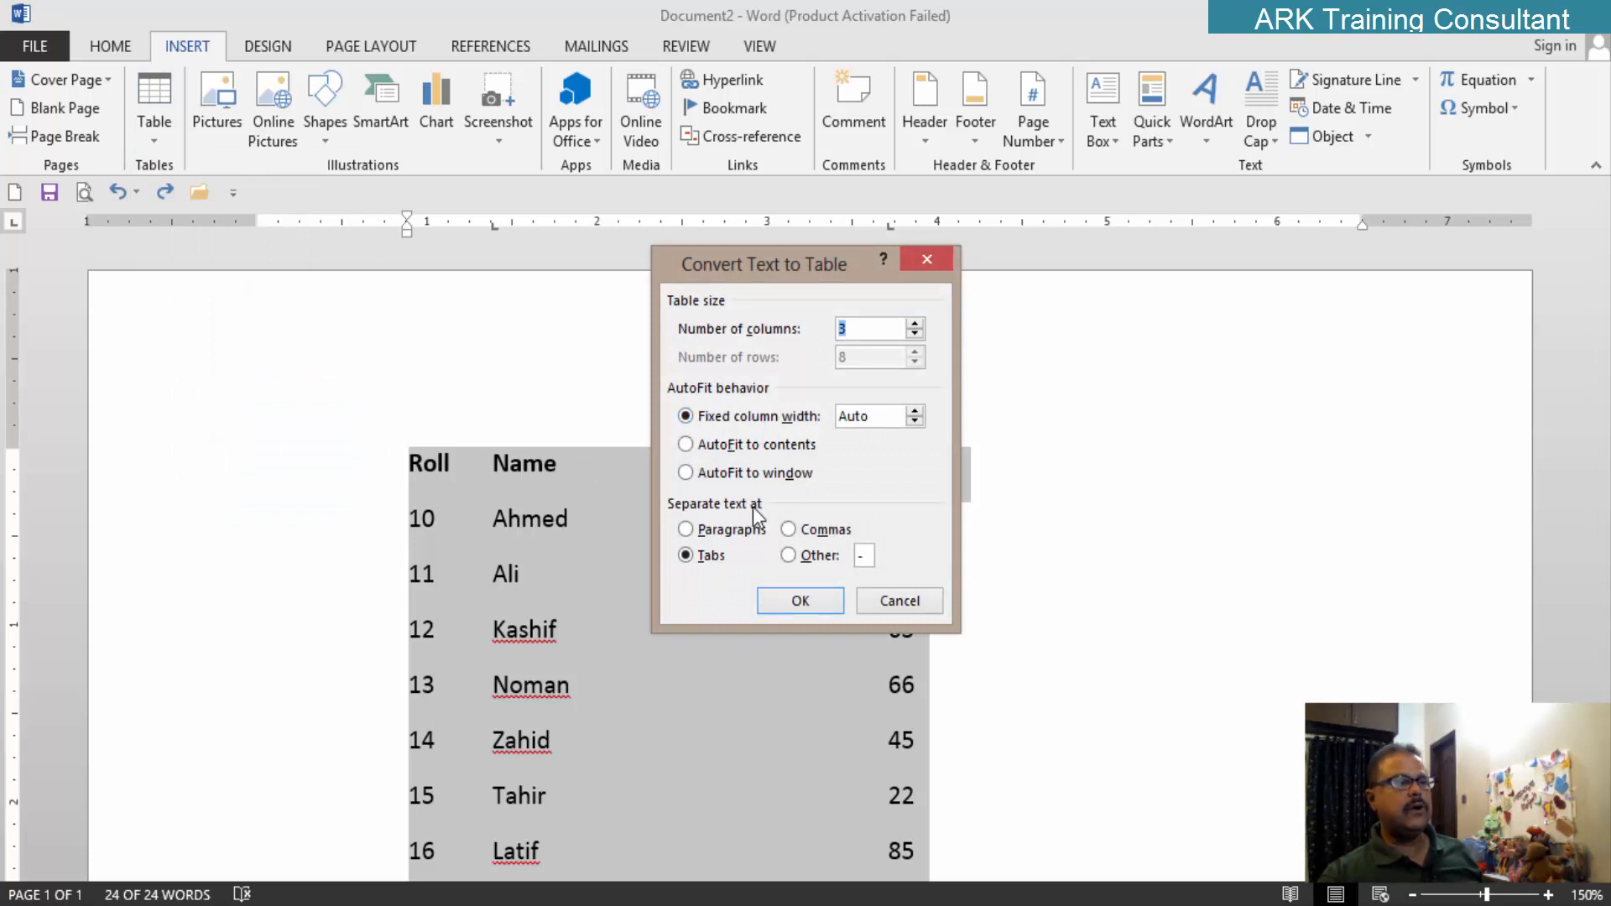
pyautogui.click(831, 607)
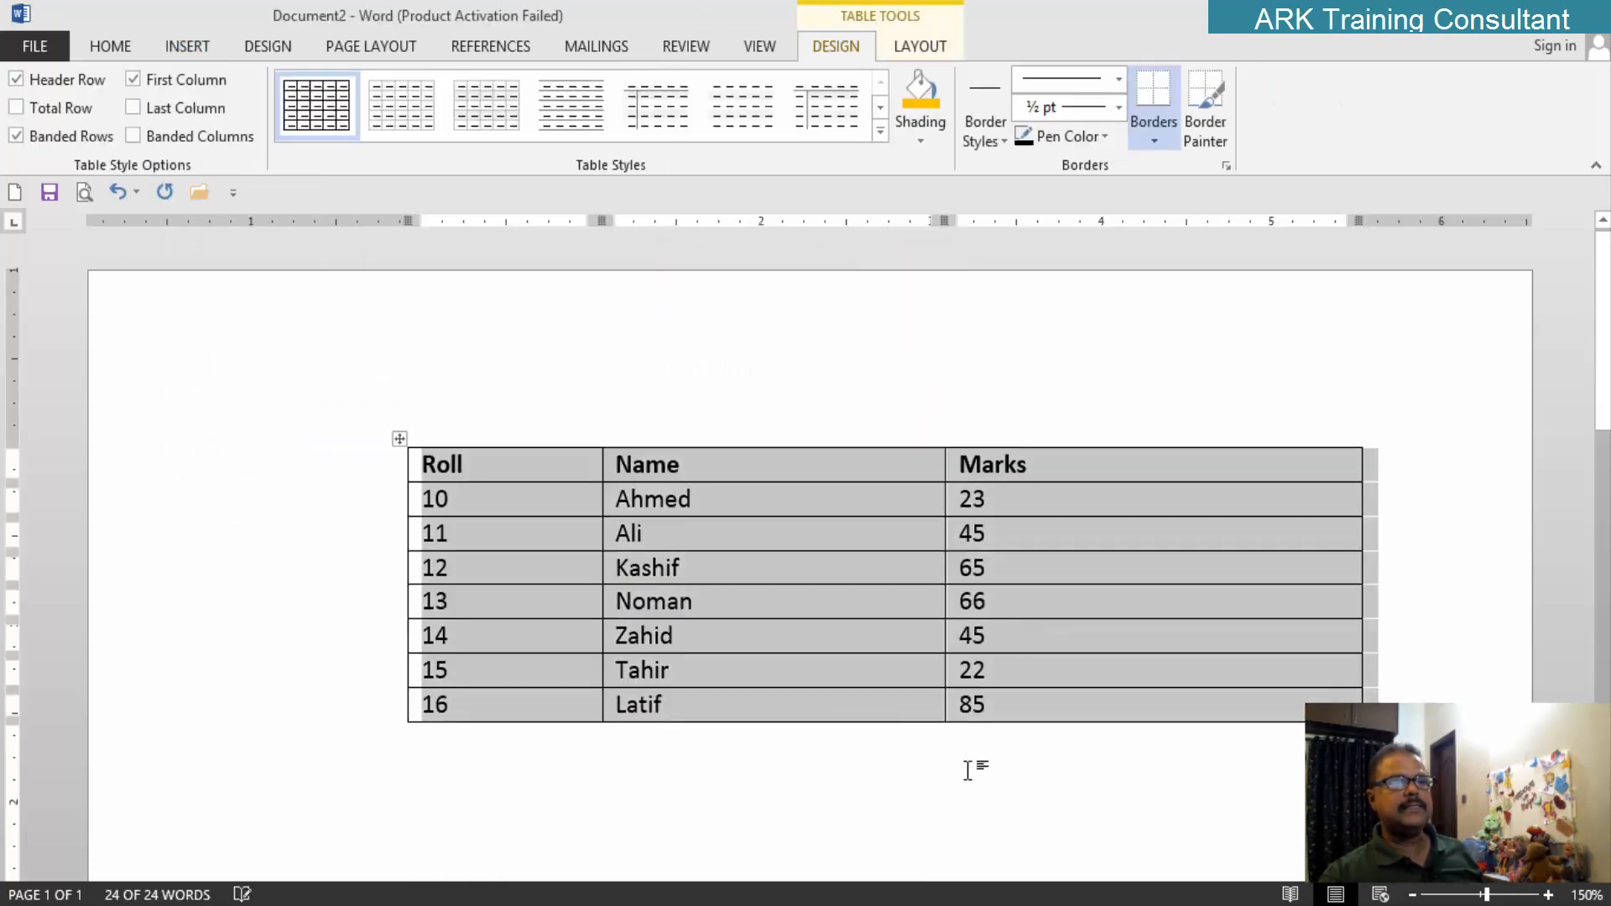
pyautogui.click(948, 763)
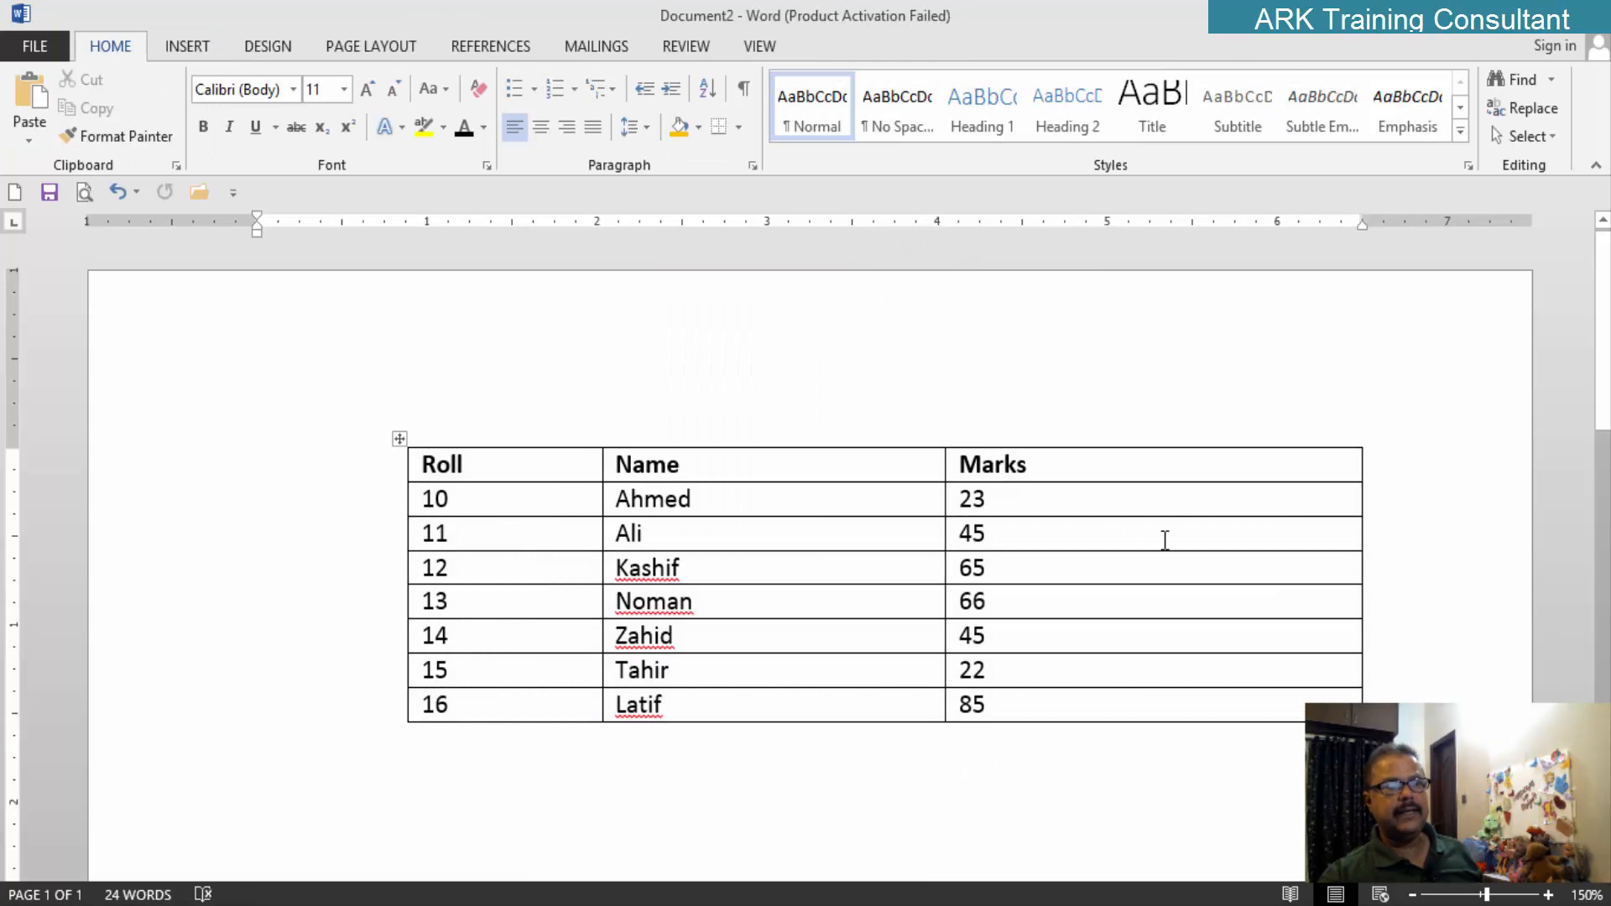
# Step: Fit the Marks, Name and Roll columns to the width of their contents and place the cursor in the Roll heading cell
pyautogui.doubleClick(1359, 458)
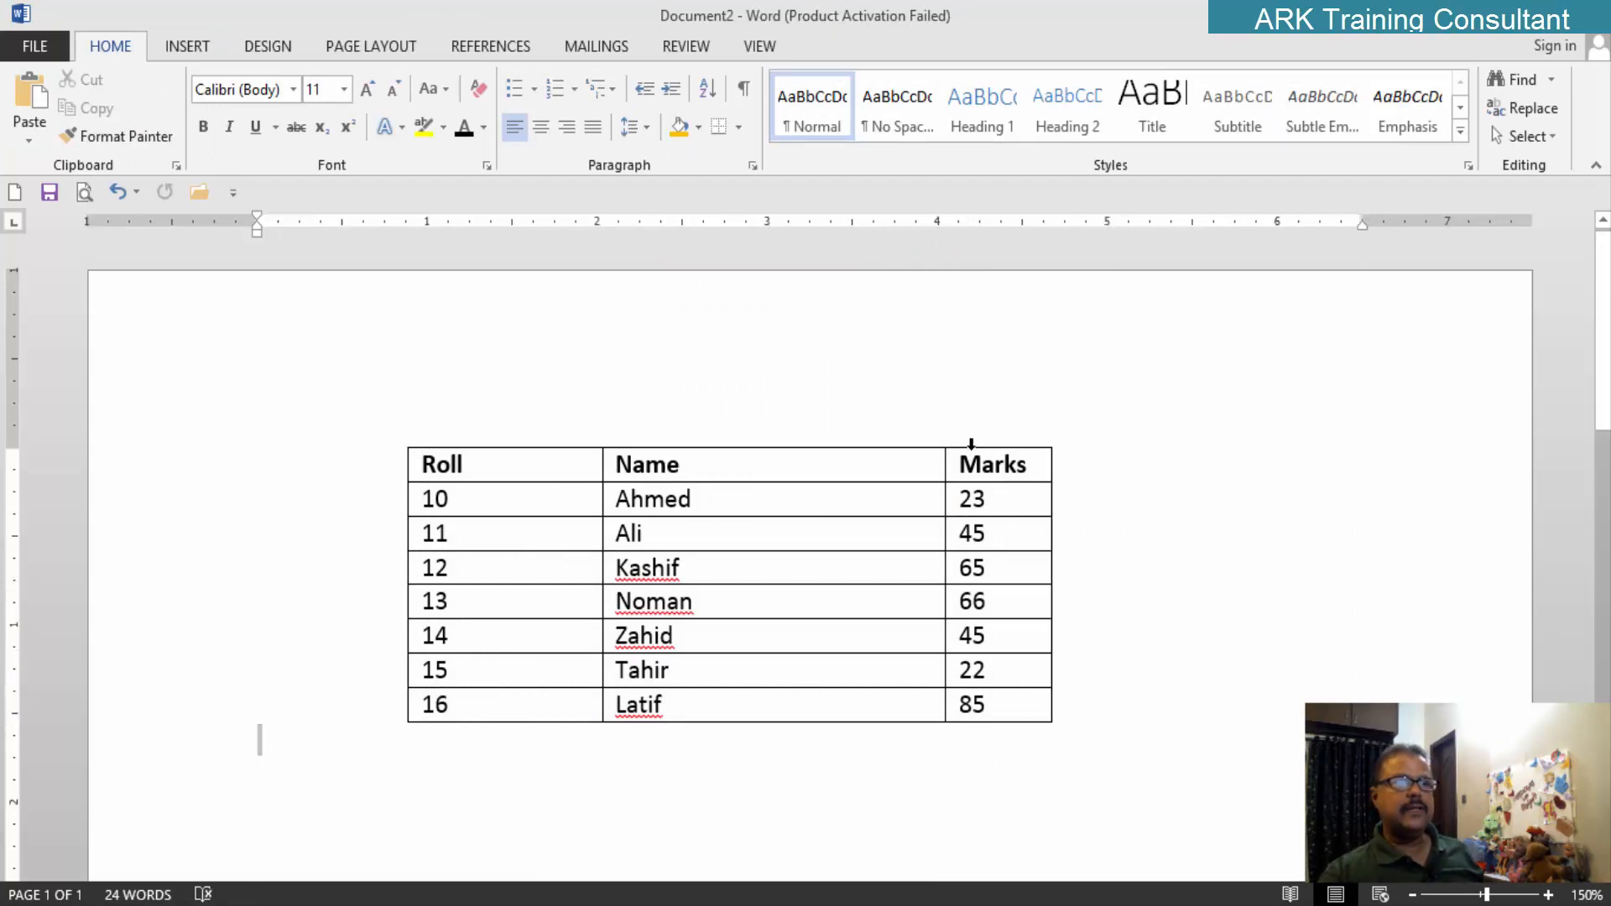
pyautogui.doubleClick(945, 464)
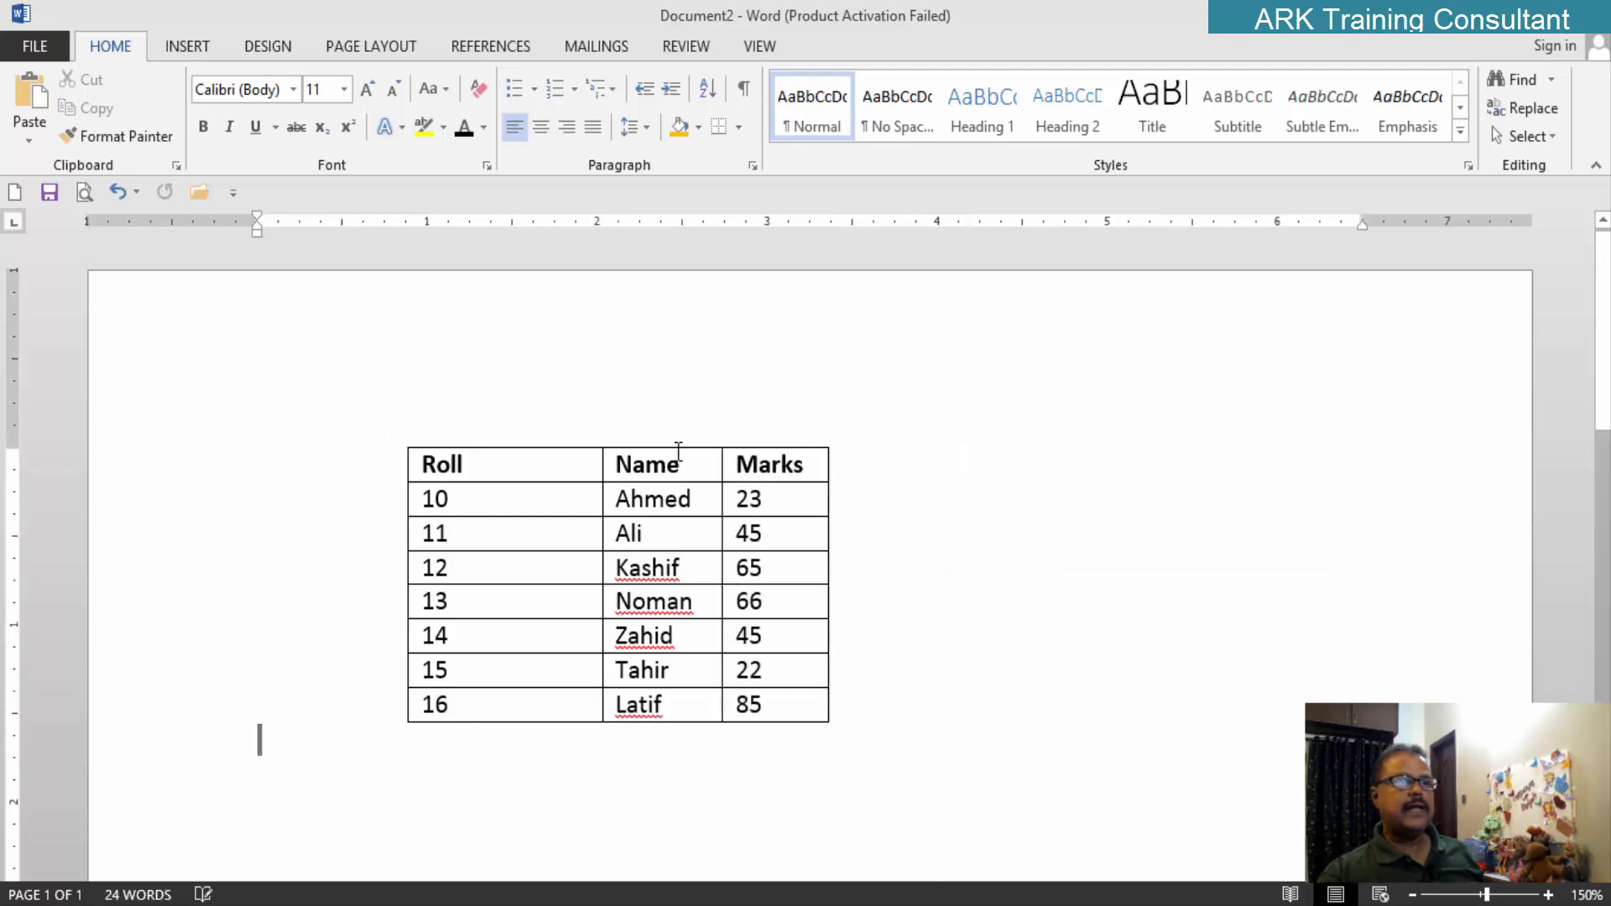
pyautogui.doubleClick(602, 464)
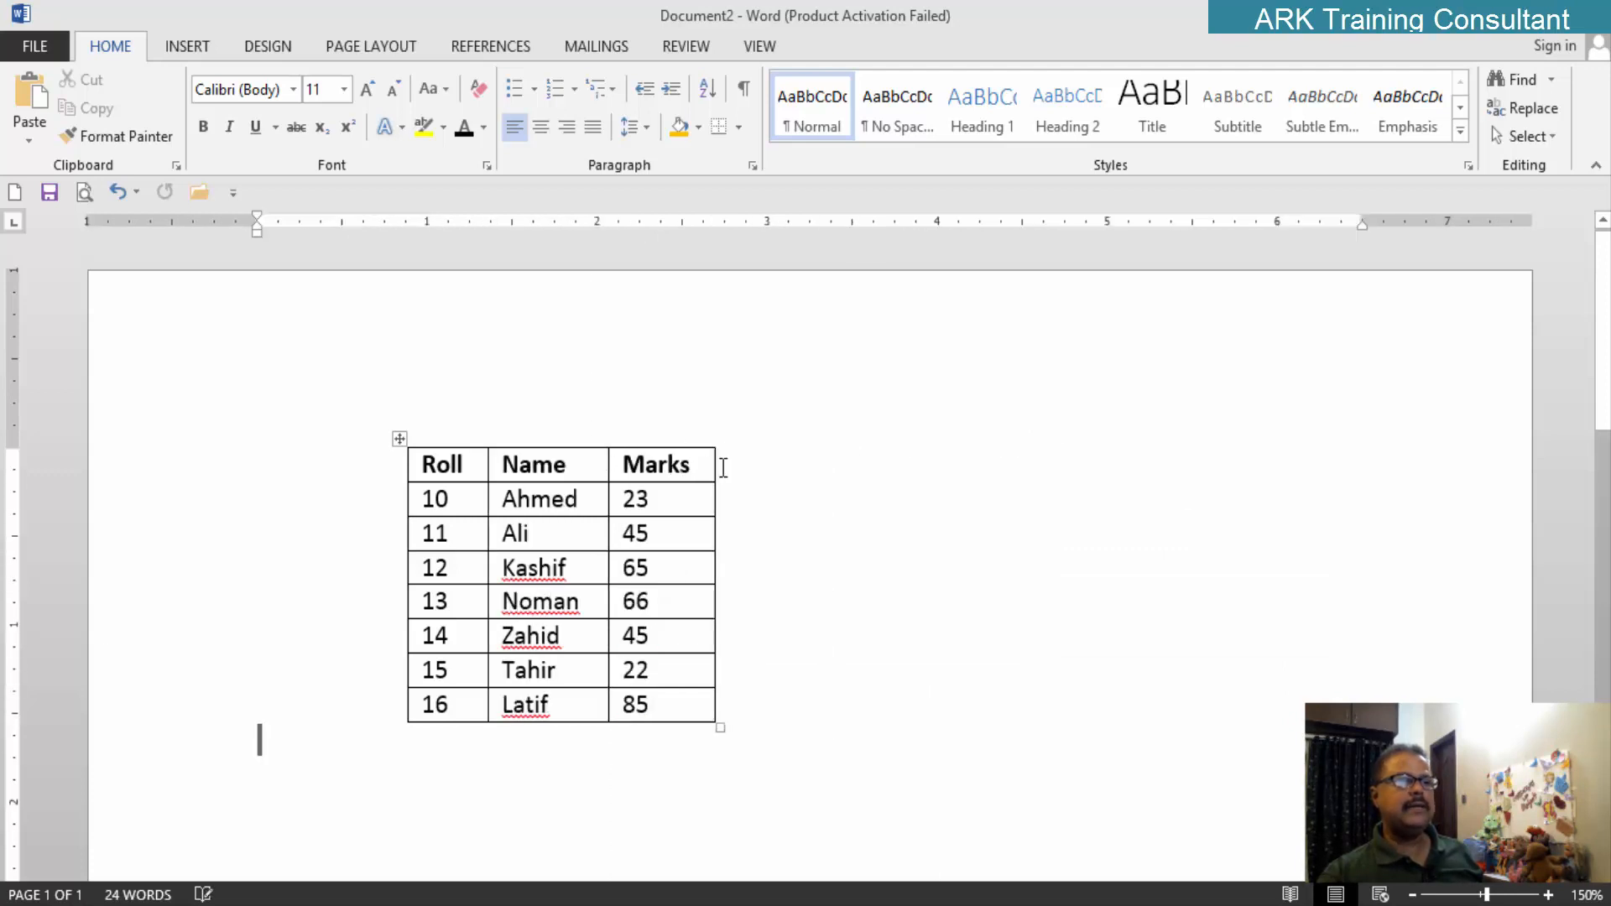
pyautogui.click(834, 578)
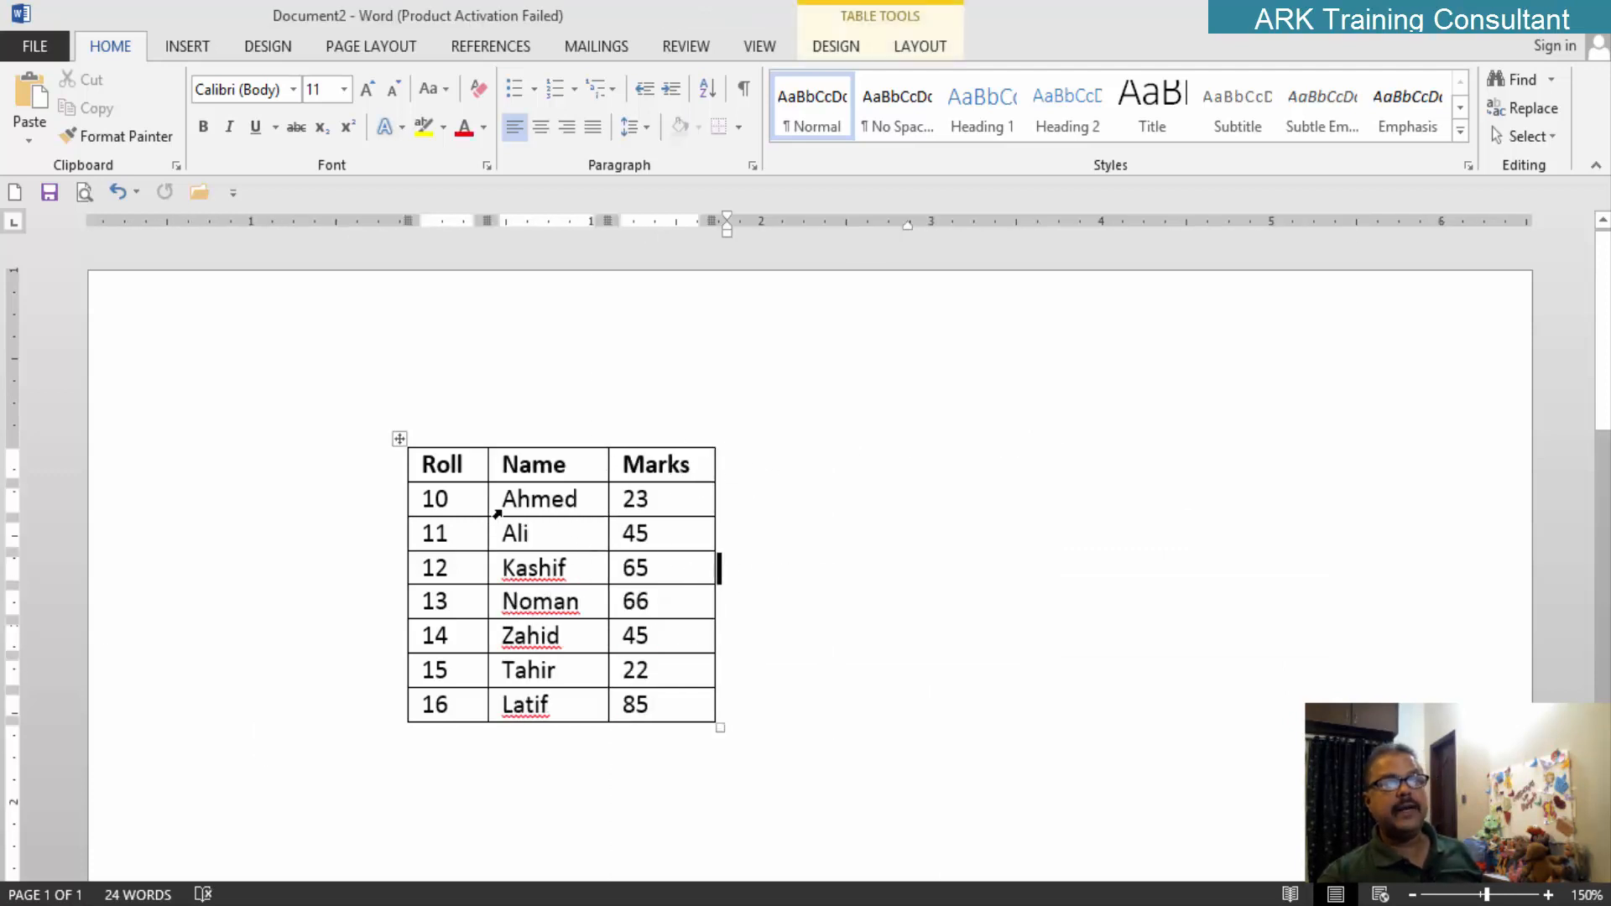
pyautogui.click(438, 462)
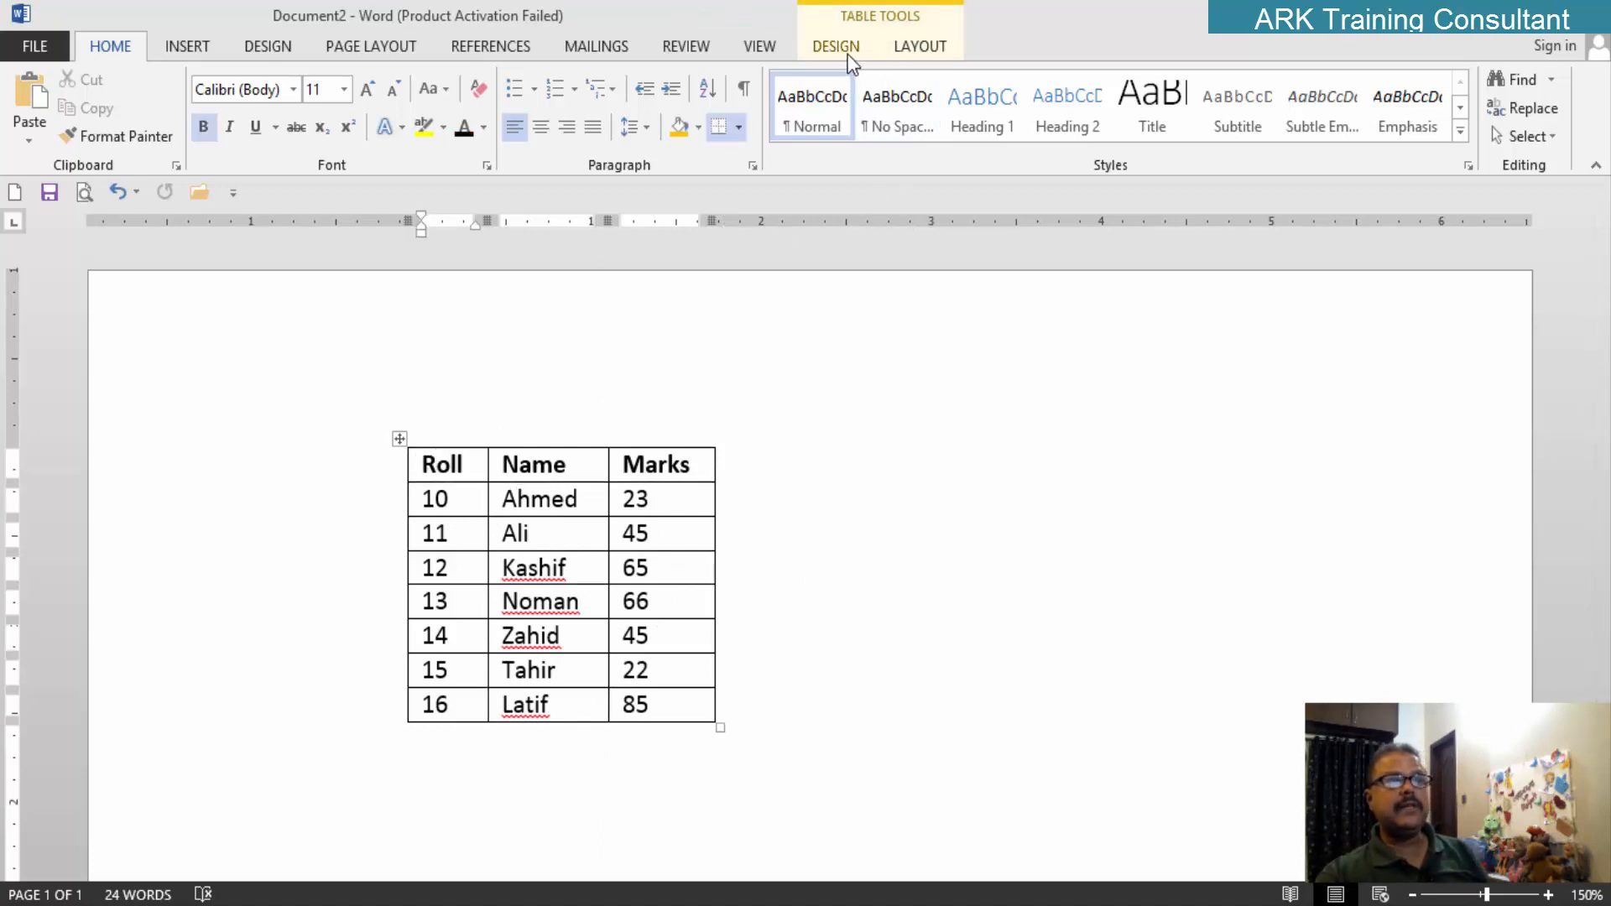
# Step: Leave a blank line below the marks table and enter a comma-separated record with roll 10, the student's name and marks 23
pyautogui.click(922, 48)
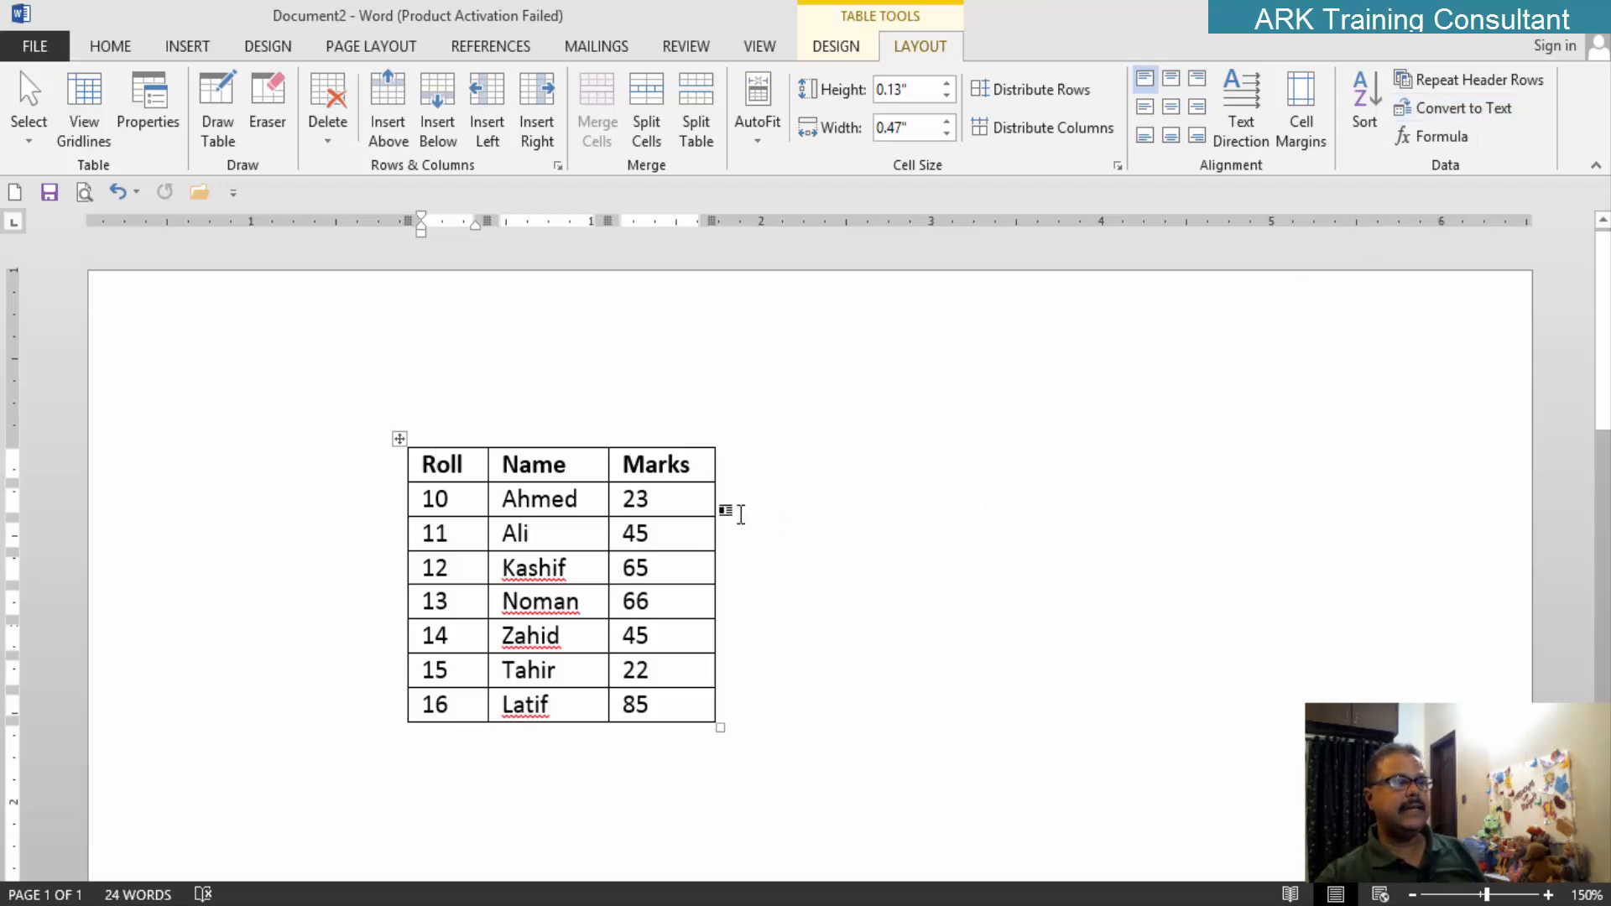
pyautogui.scroll(-2, 597, 524)
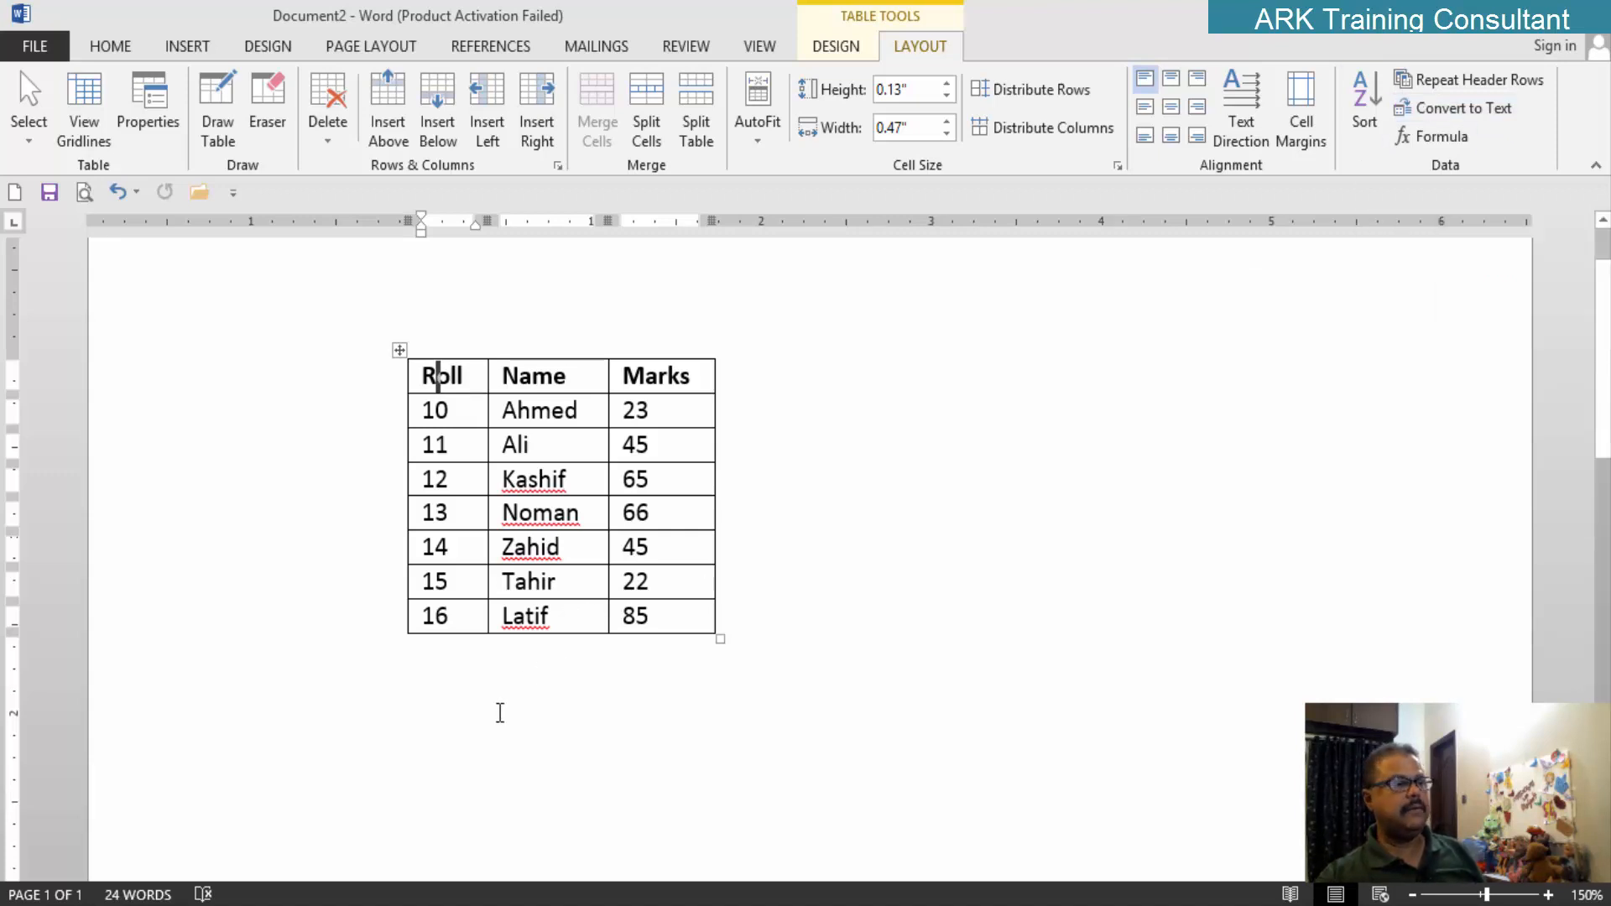
pyautogui.scroll(-1, 479, 696)
pyautogui.click(456, 651)
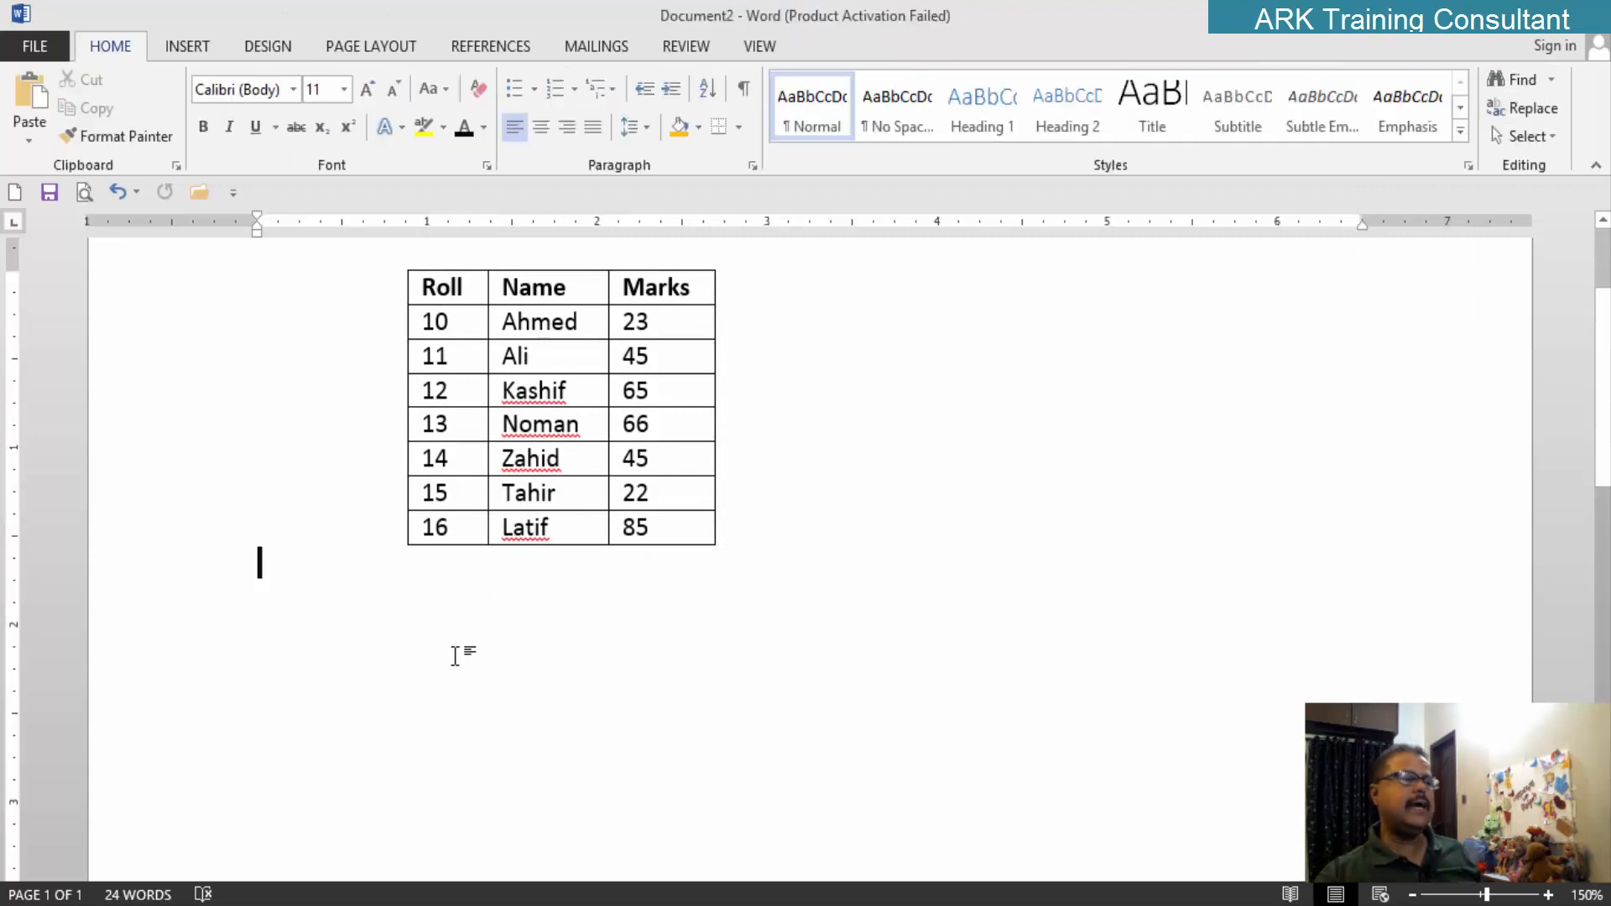
pyautogui.press('Return')
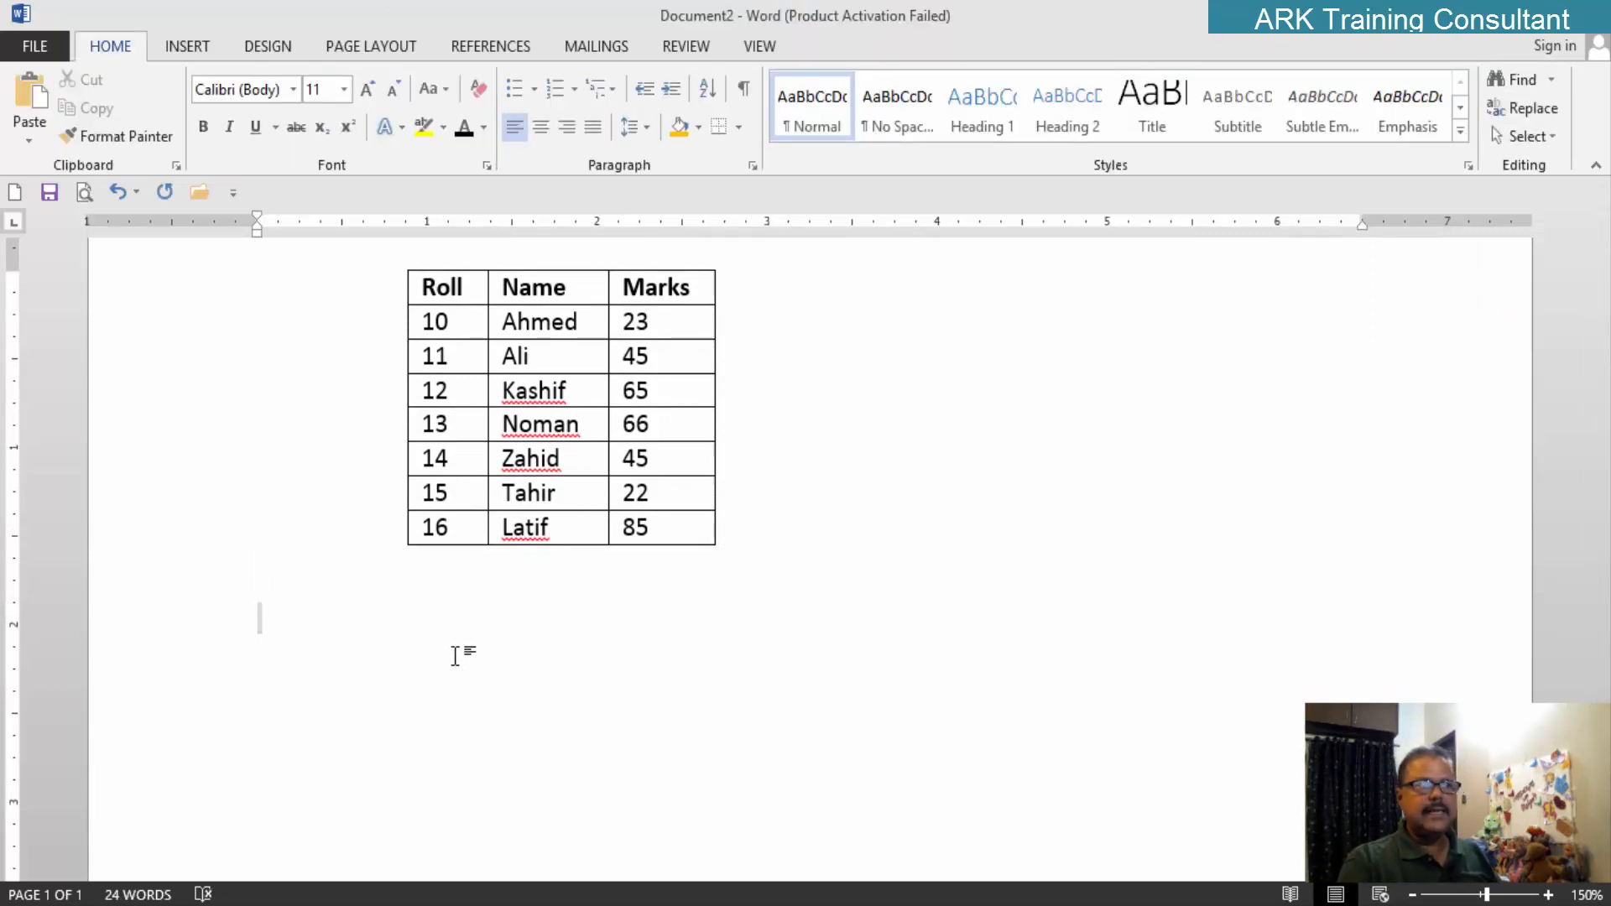
pyautogui.write('10')
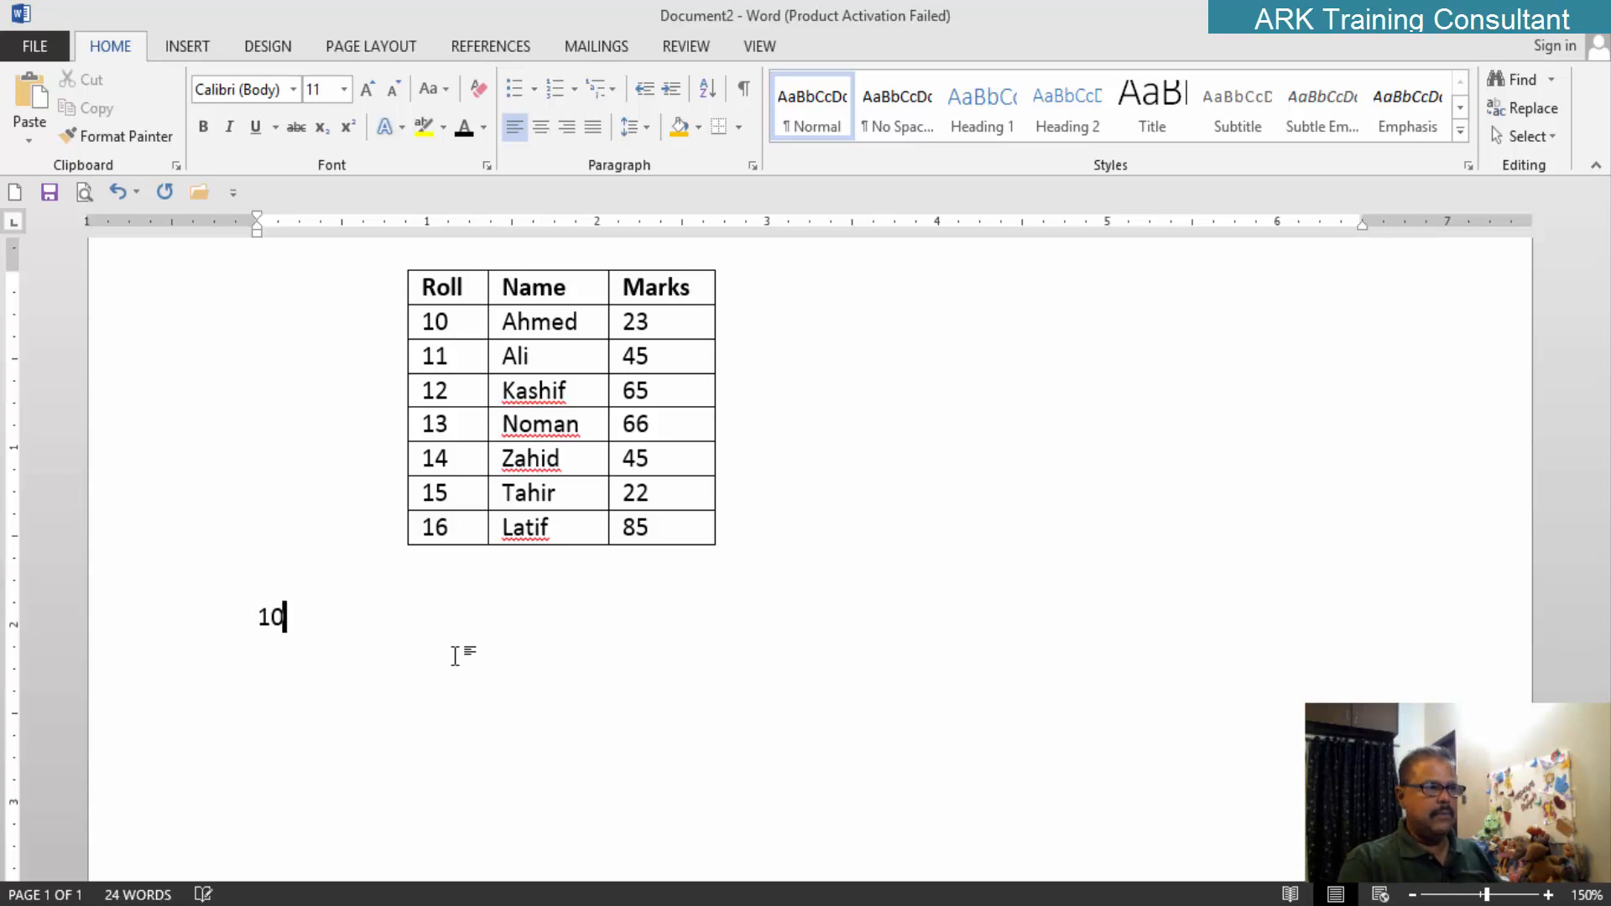
pyautogui.write(',')
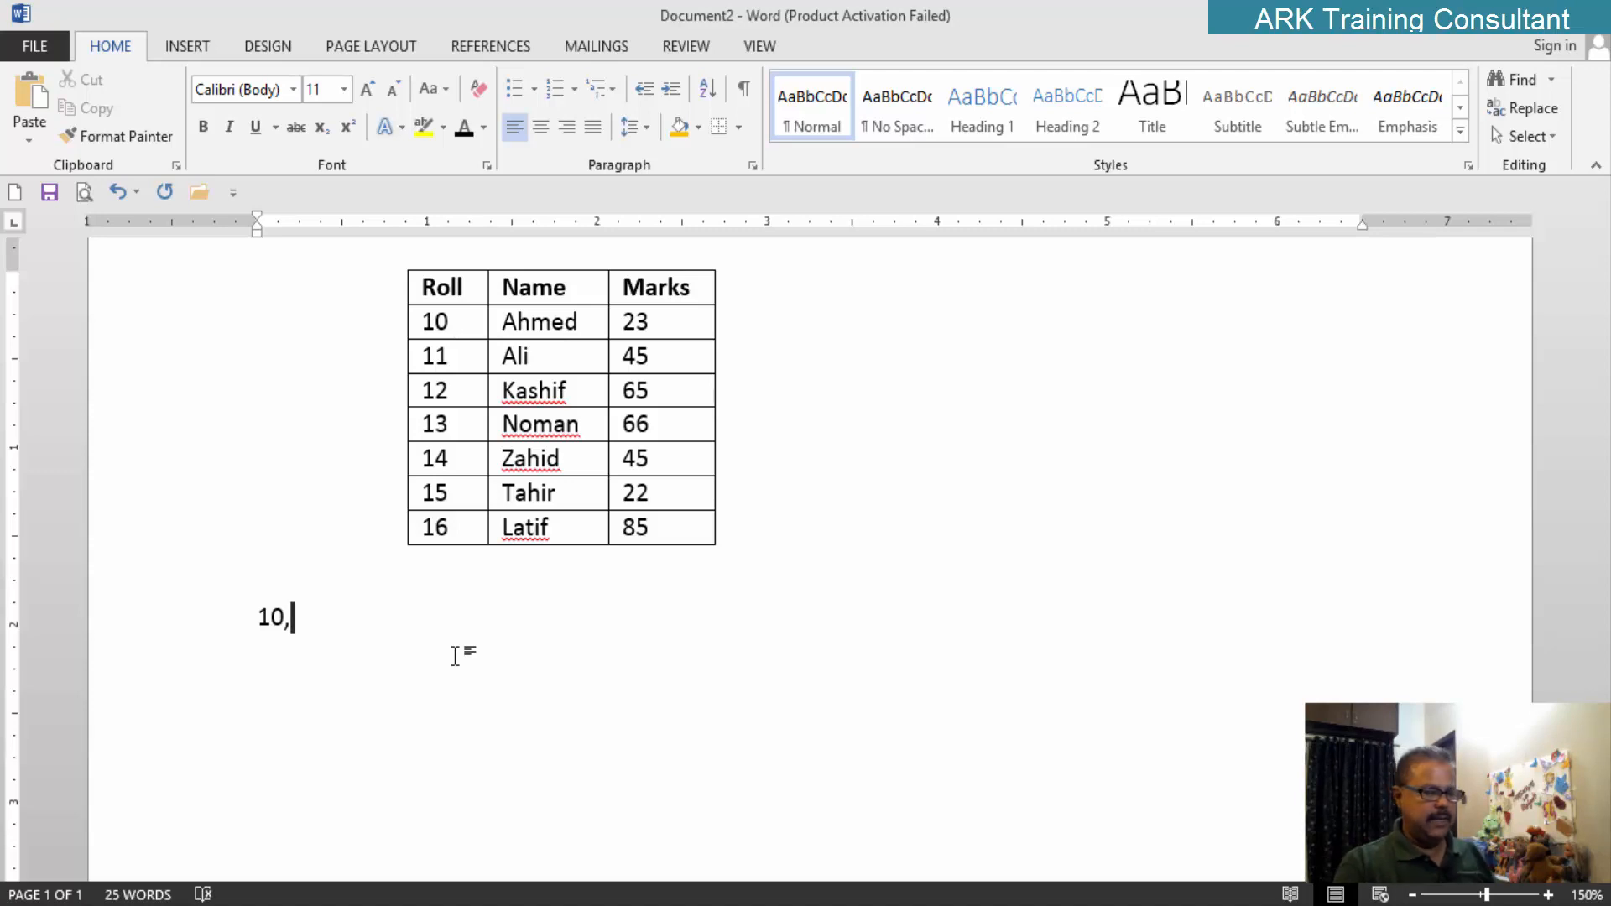
pyautogui.write('ALI')
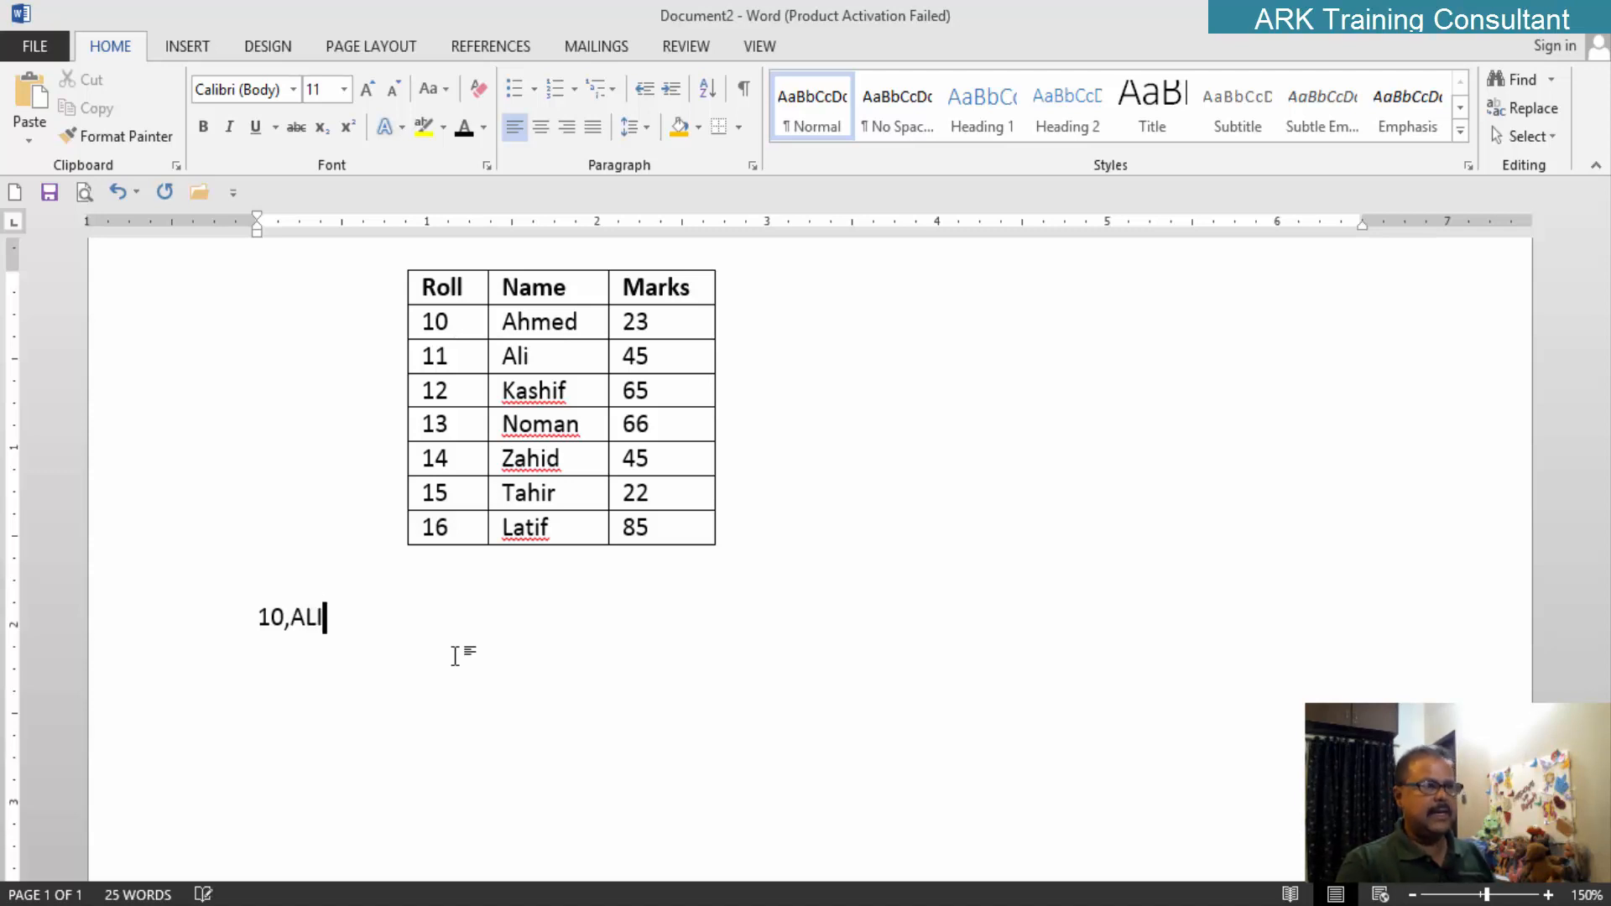
pyautogui.write(',23')
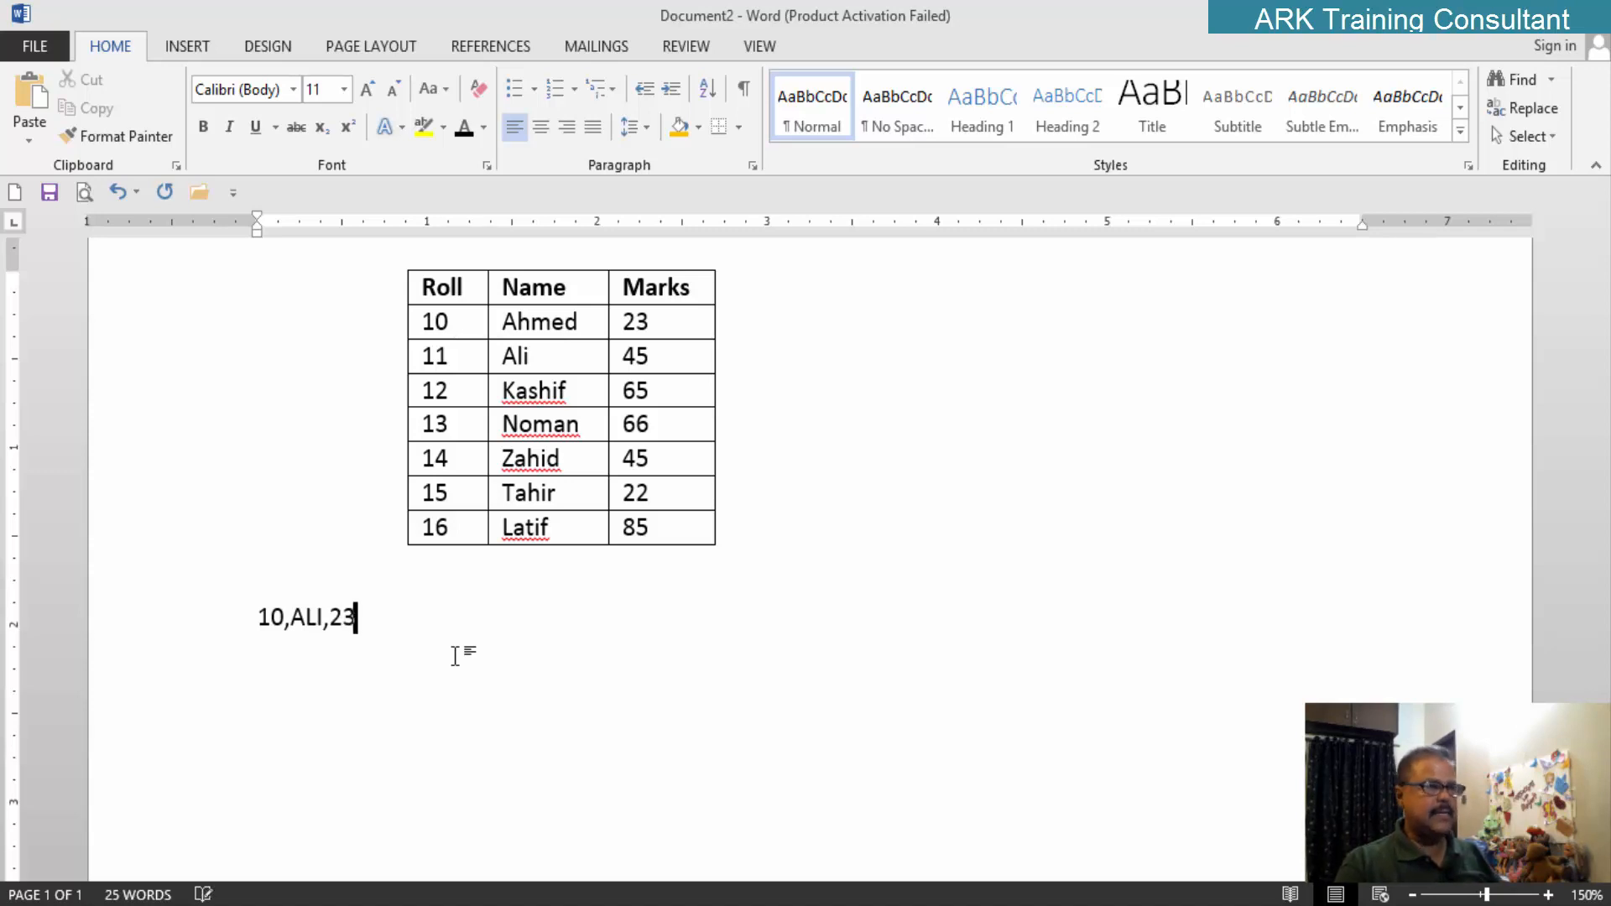
pyautogui.press('Return')
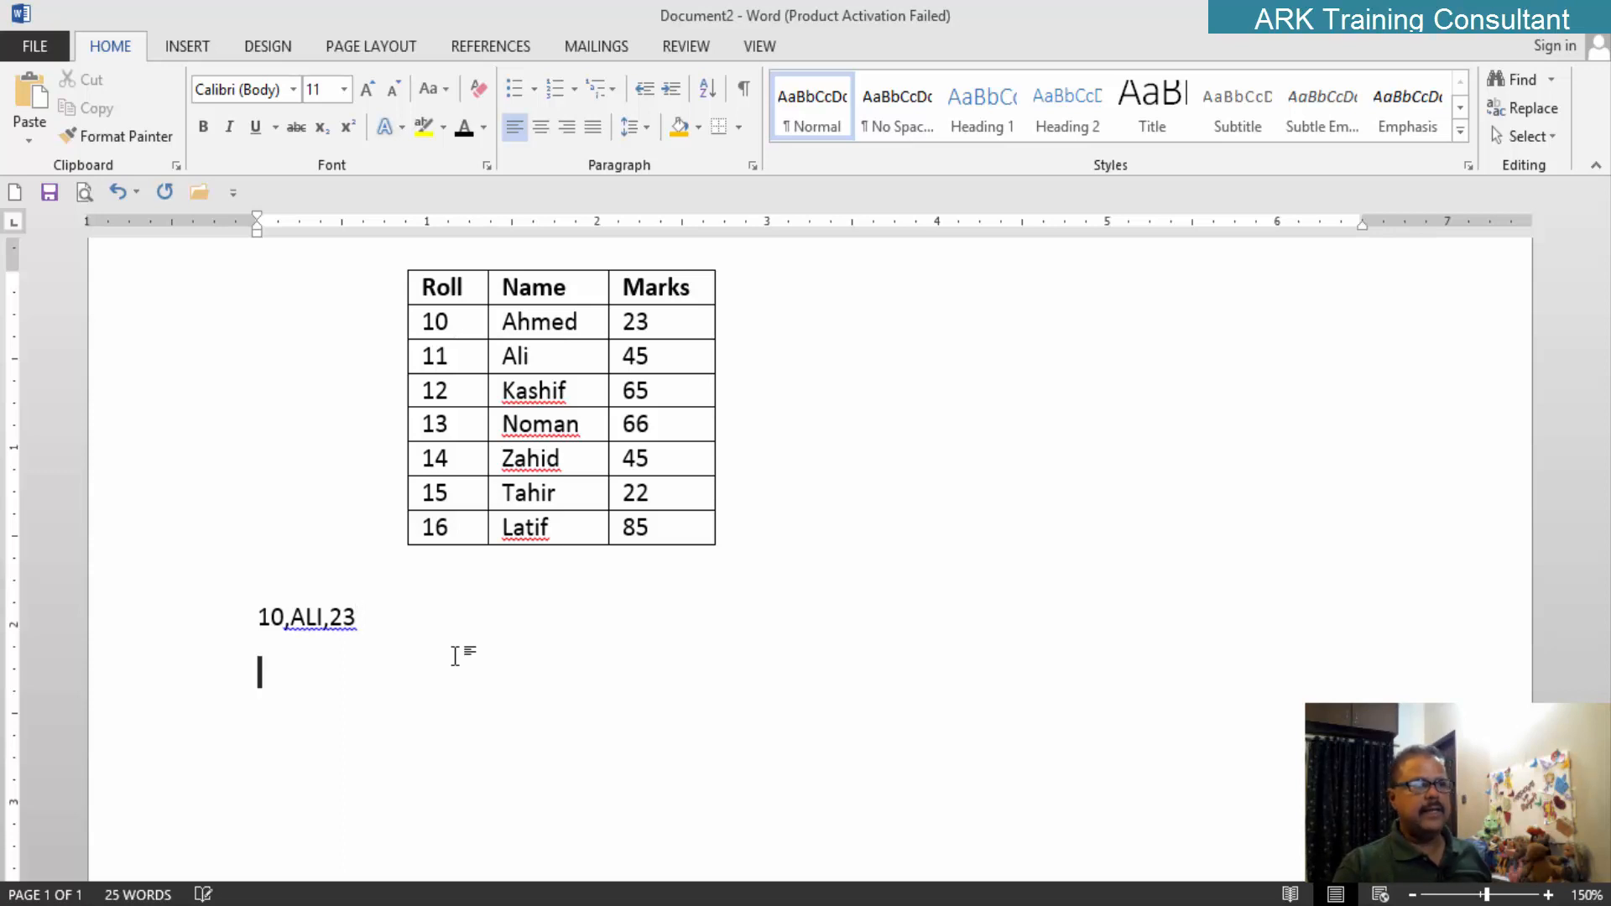
# Step: Add two comma-separated records on separate lines: roll 11, the student's name and 43; roll 12, the student's full name and 65
pyautogui.write('11,AHMED,')
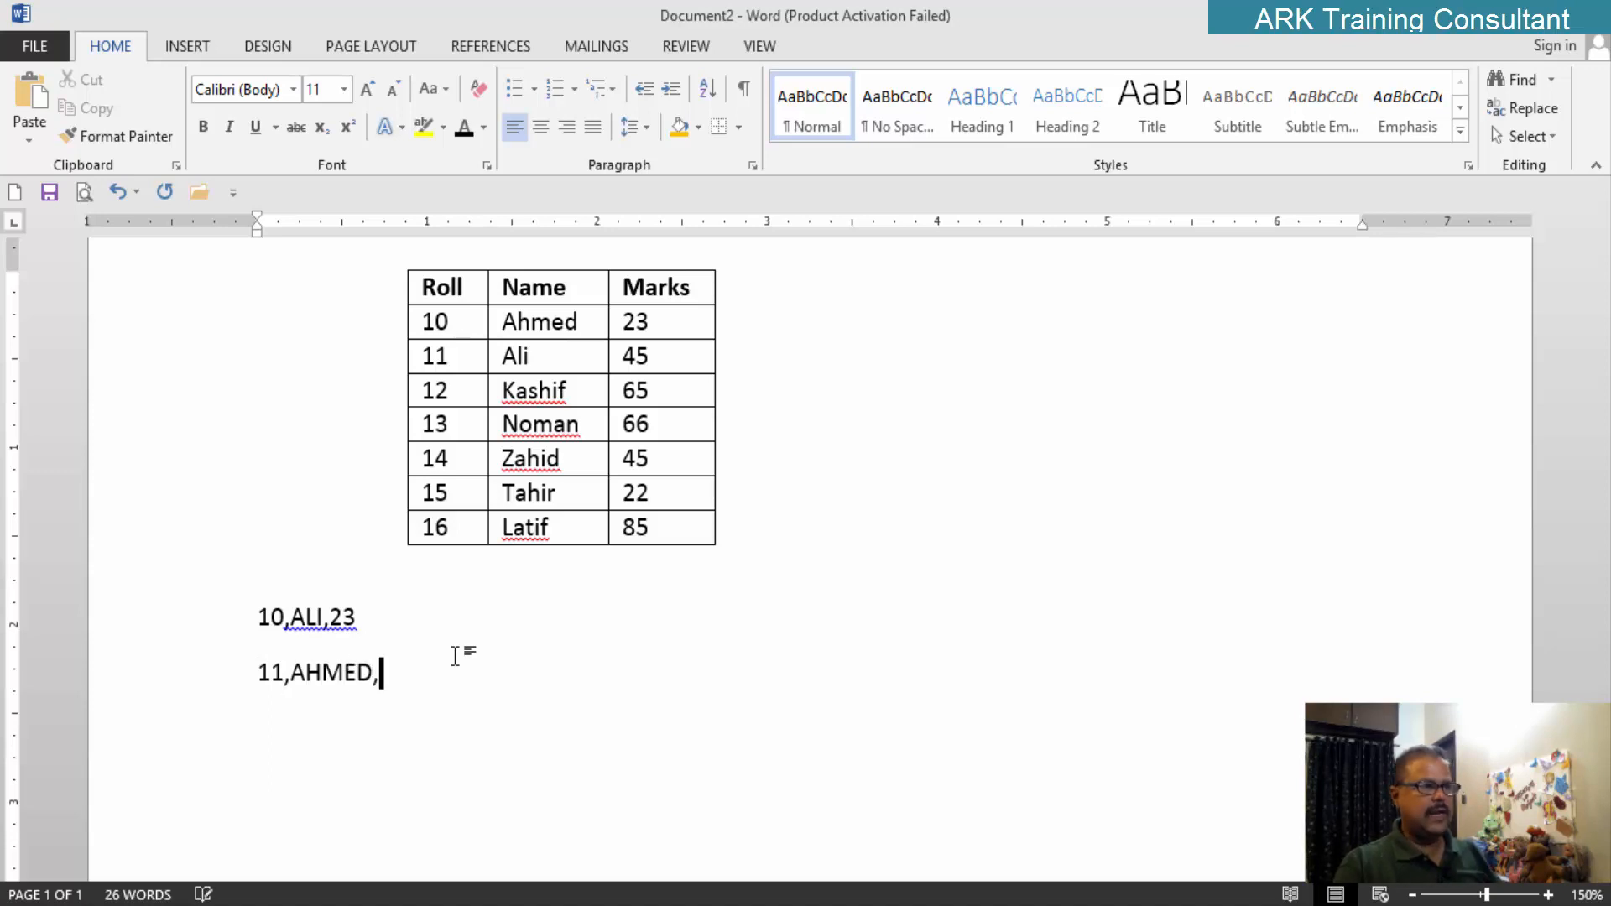
pyautogui.write('43')
pyautogui.press('Return')
pyautogui.write('1')
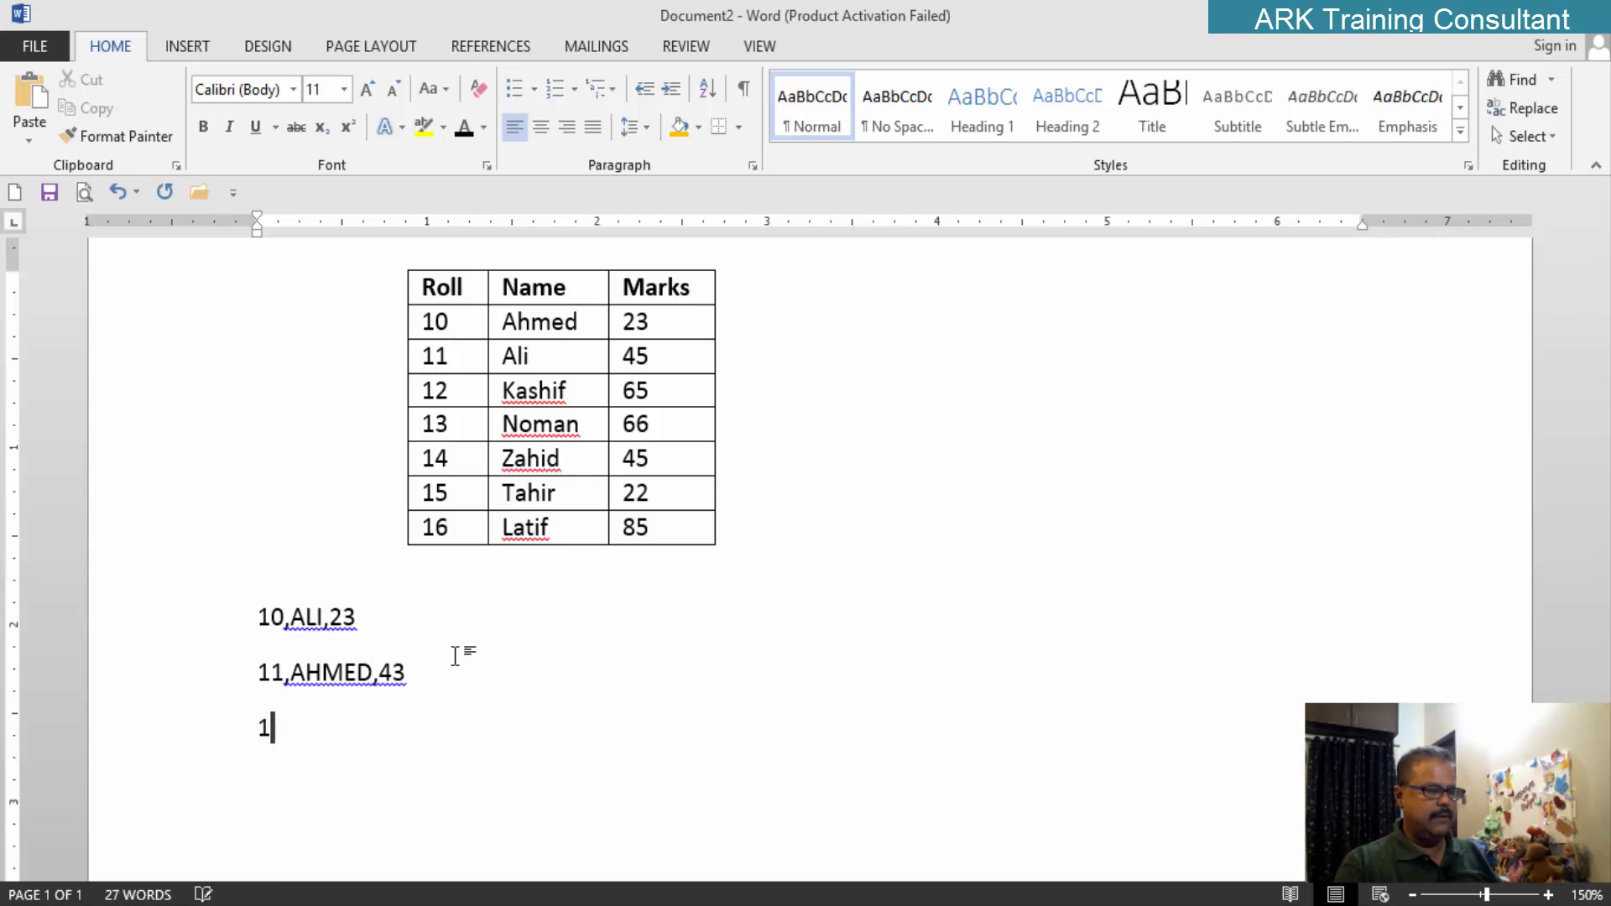
pyautogui.write('2,TAHIR KHAN')
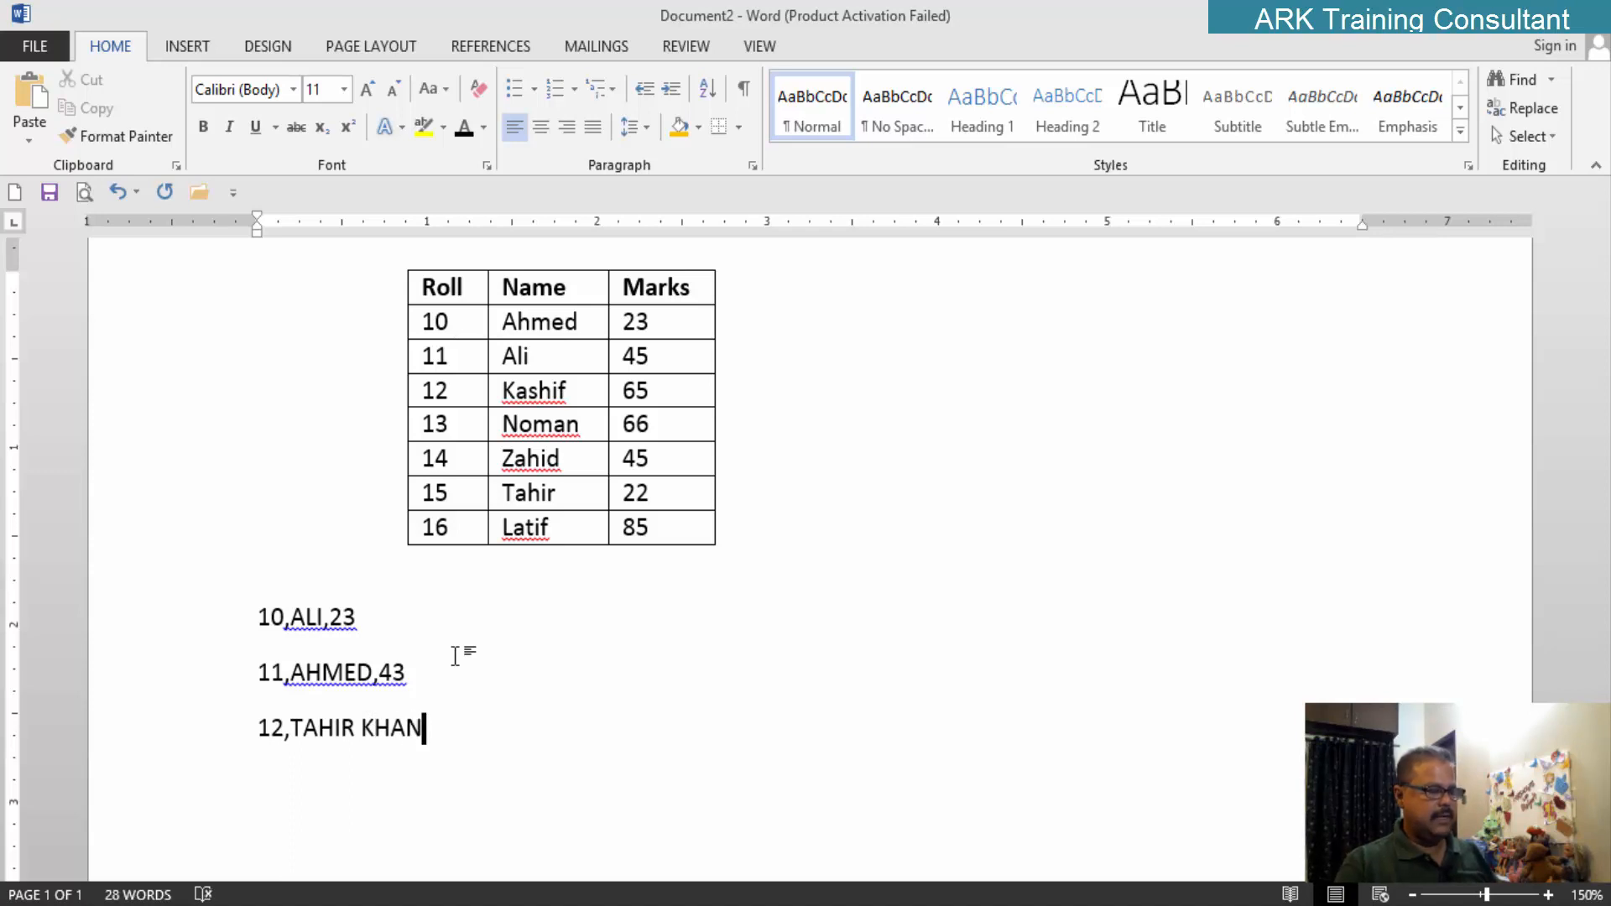
pyautogui.write(',65')
pyautogui.press('Return')
# Step: Enter the last comma-separated record with roll 13, the student's full name and marks 43
pyautogui.write('13')
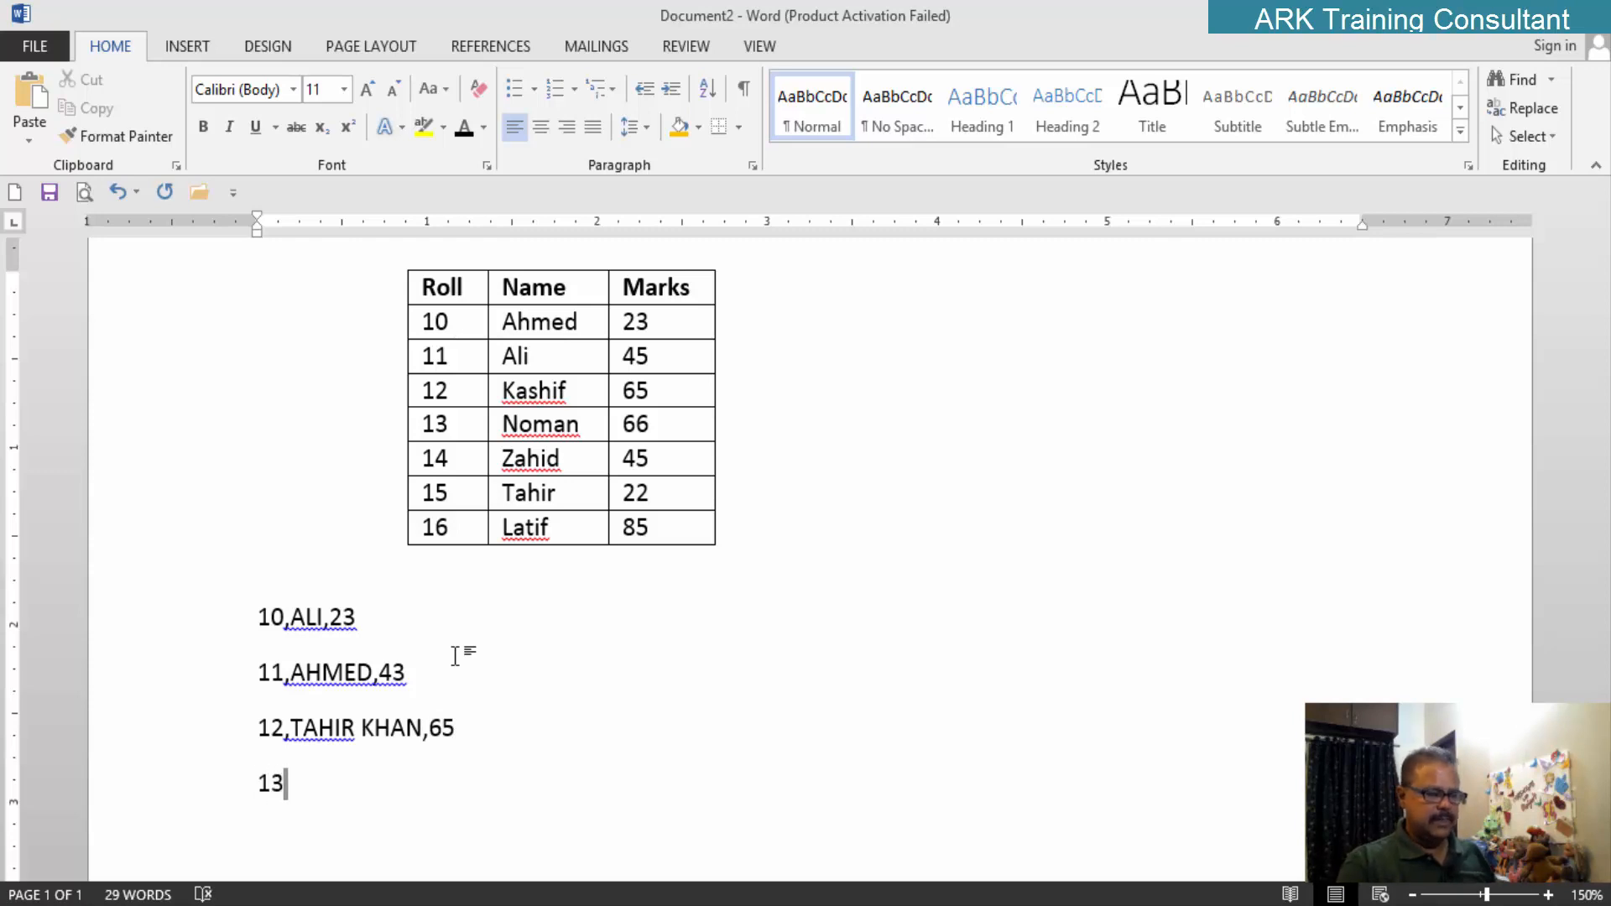
pyautogui.write(',YASIR ALI KAH')
pyautogui.press('BackSpace')
pyautogui.press('BackSpace')
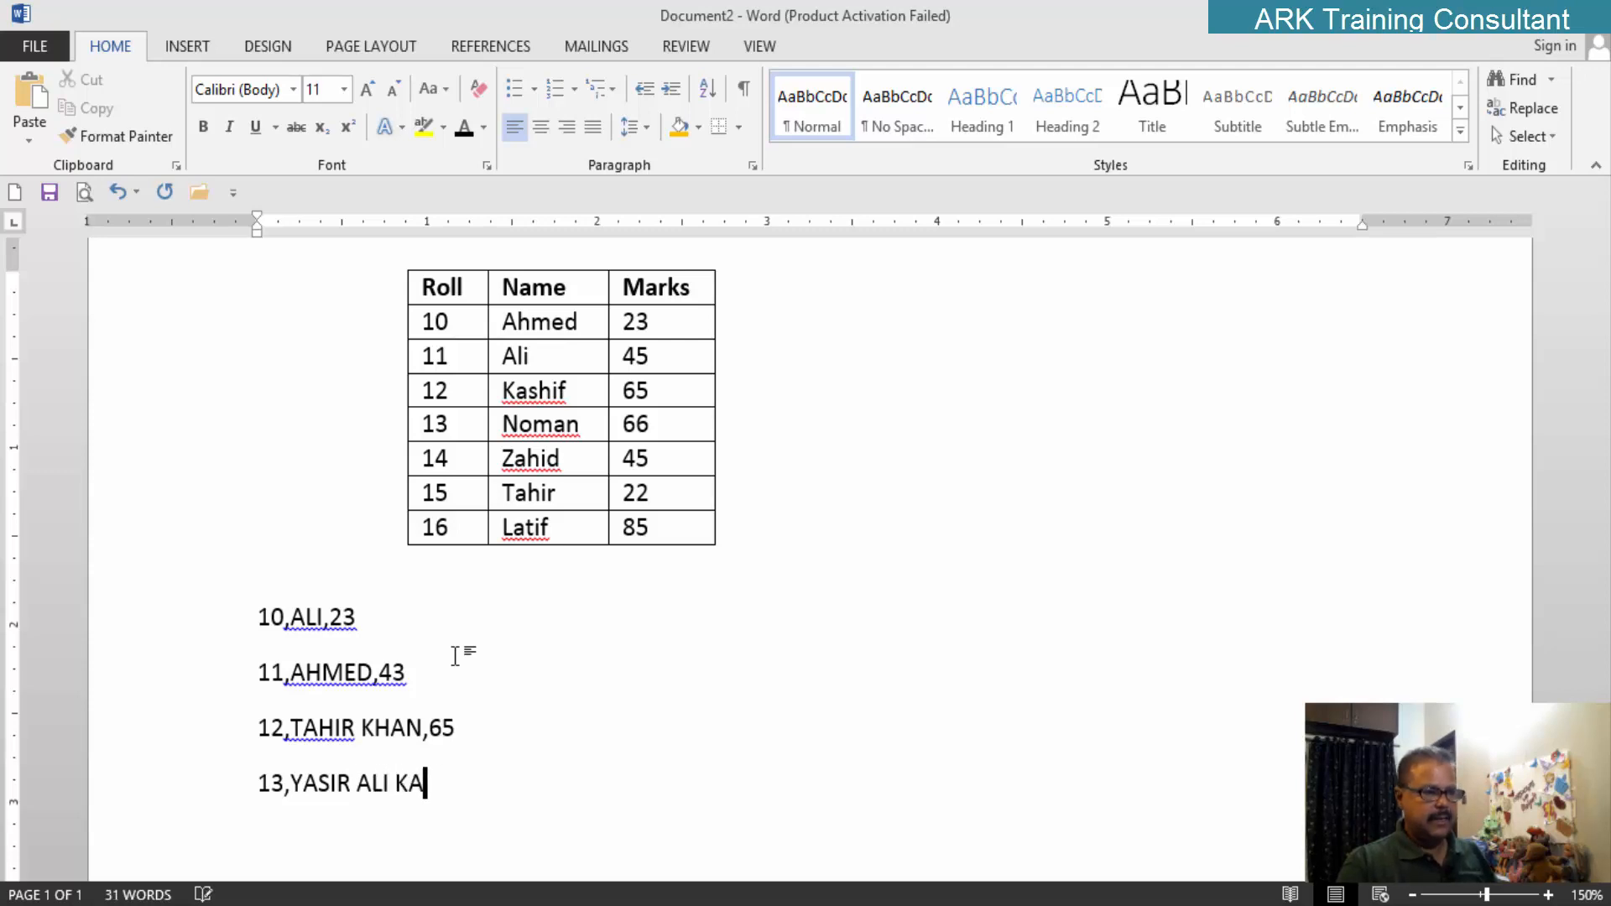
pyautogui.write('HAN')
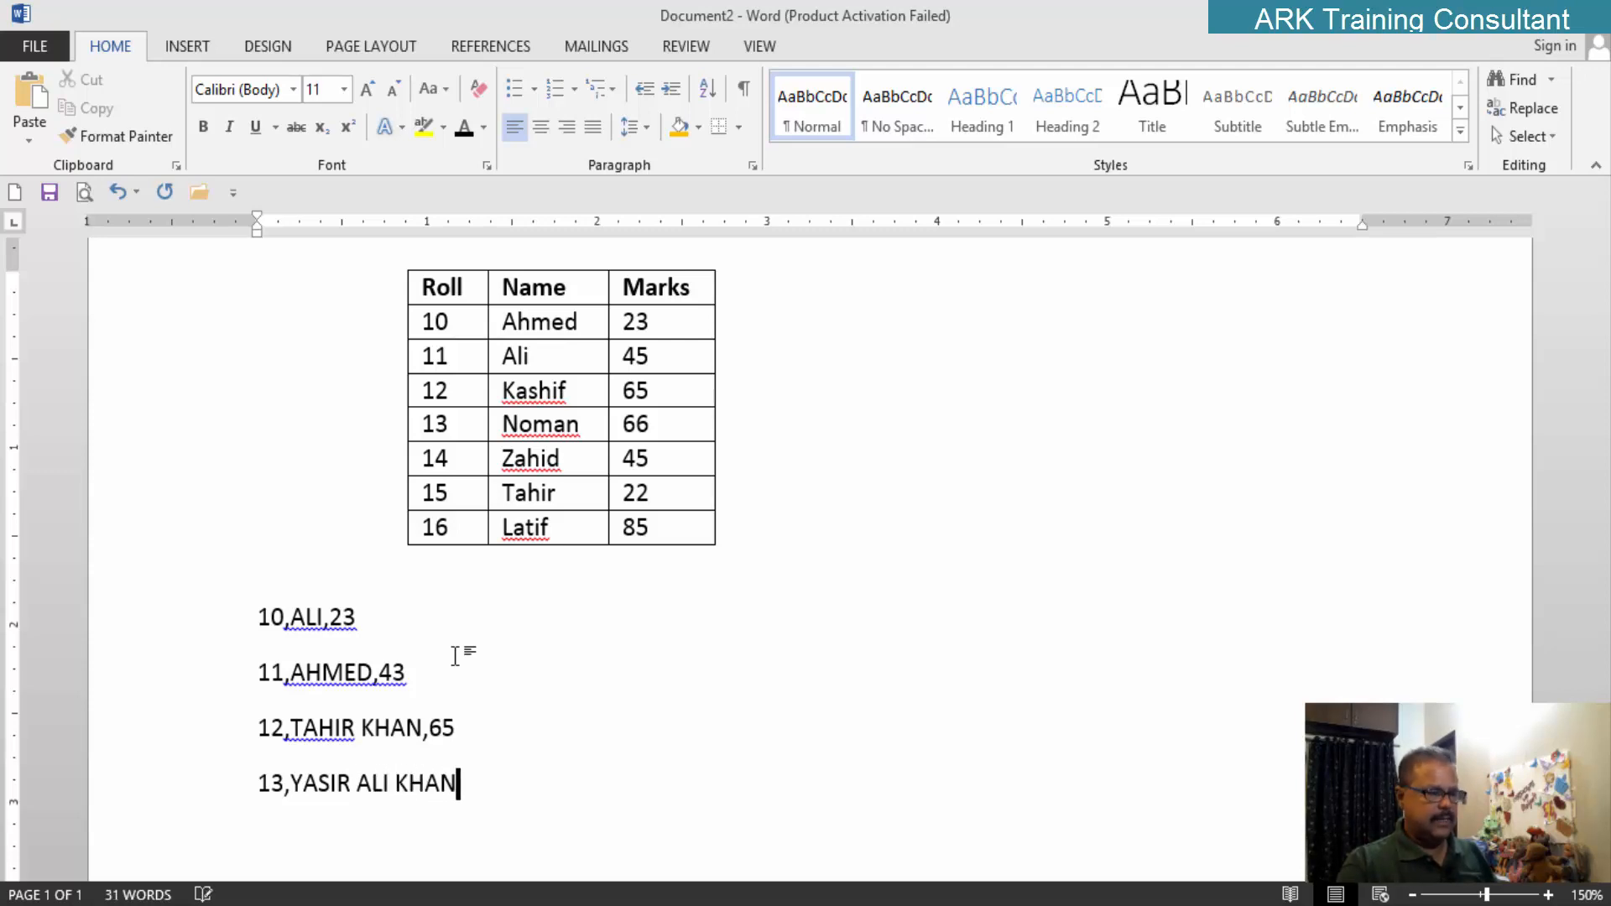
pyautogui.write(',43')
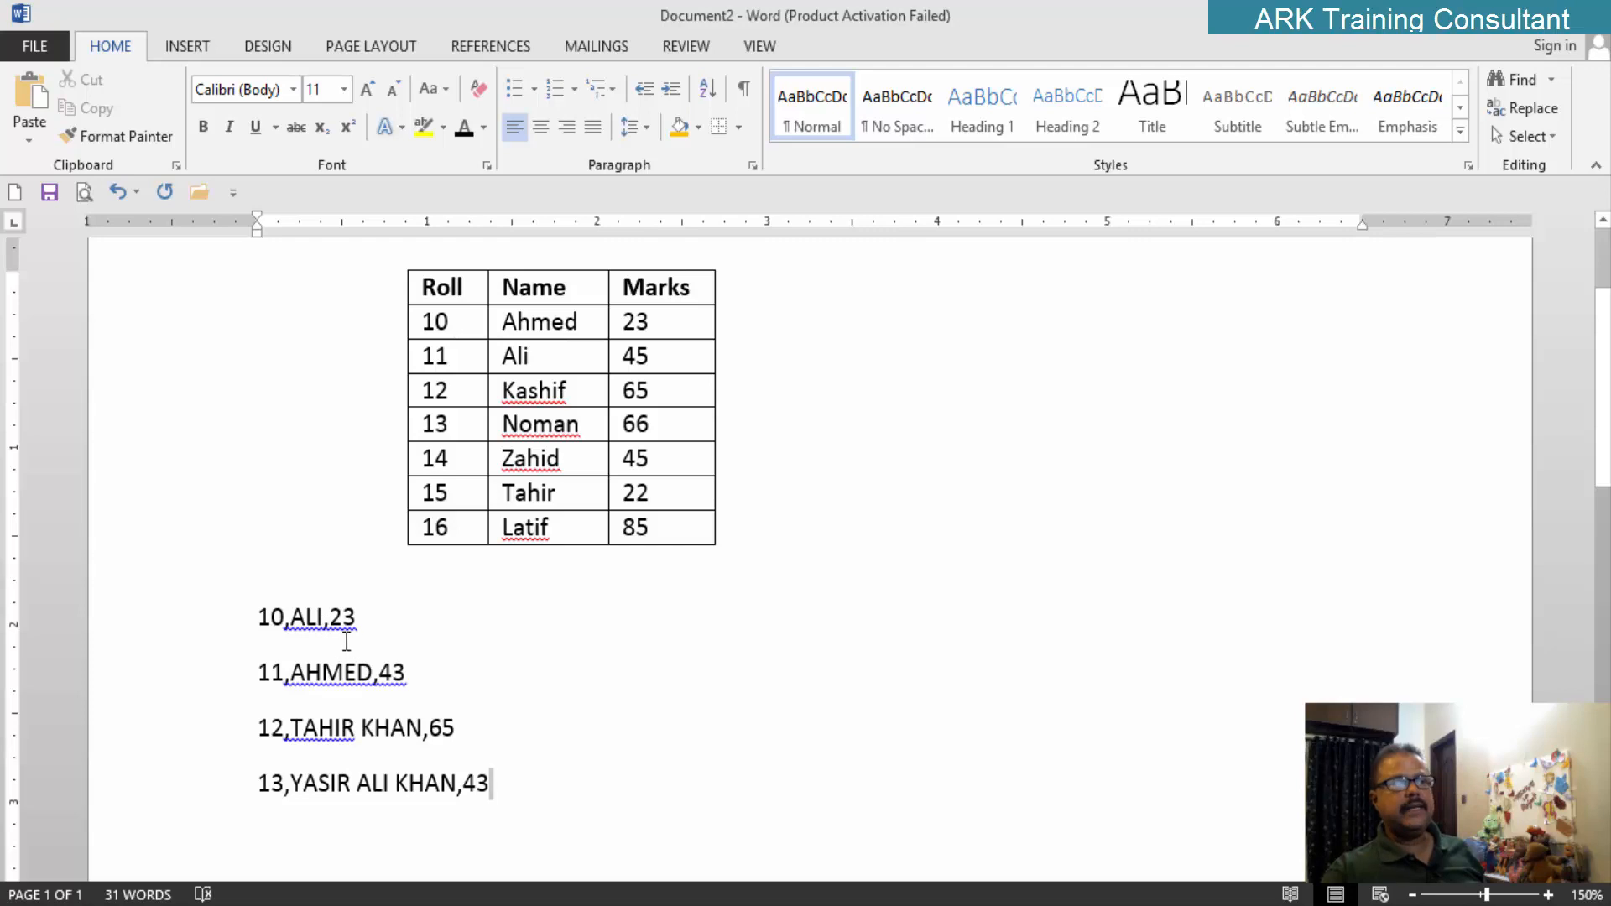
# Step: Convert the four comma-separated lines into a 3-column table, separated at commas, with AutoFit to contents
pyautogui.moveTo(257, 620); pyautogui.dragTo(495, 793)
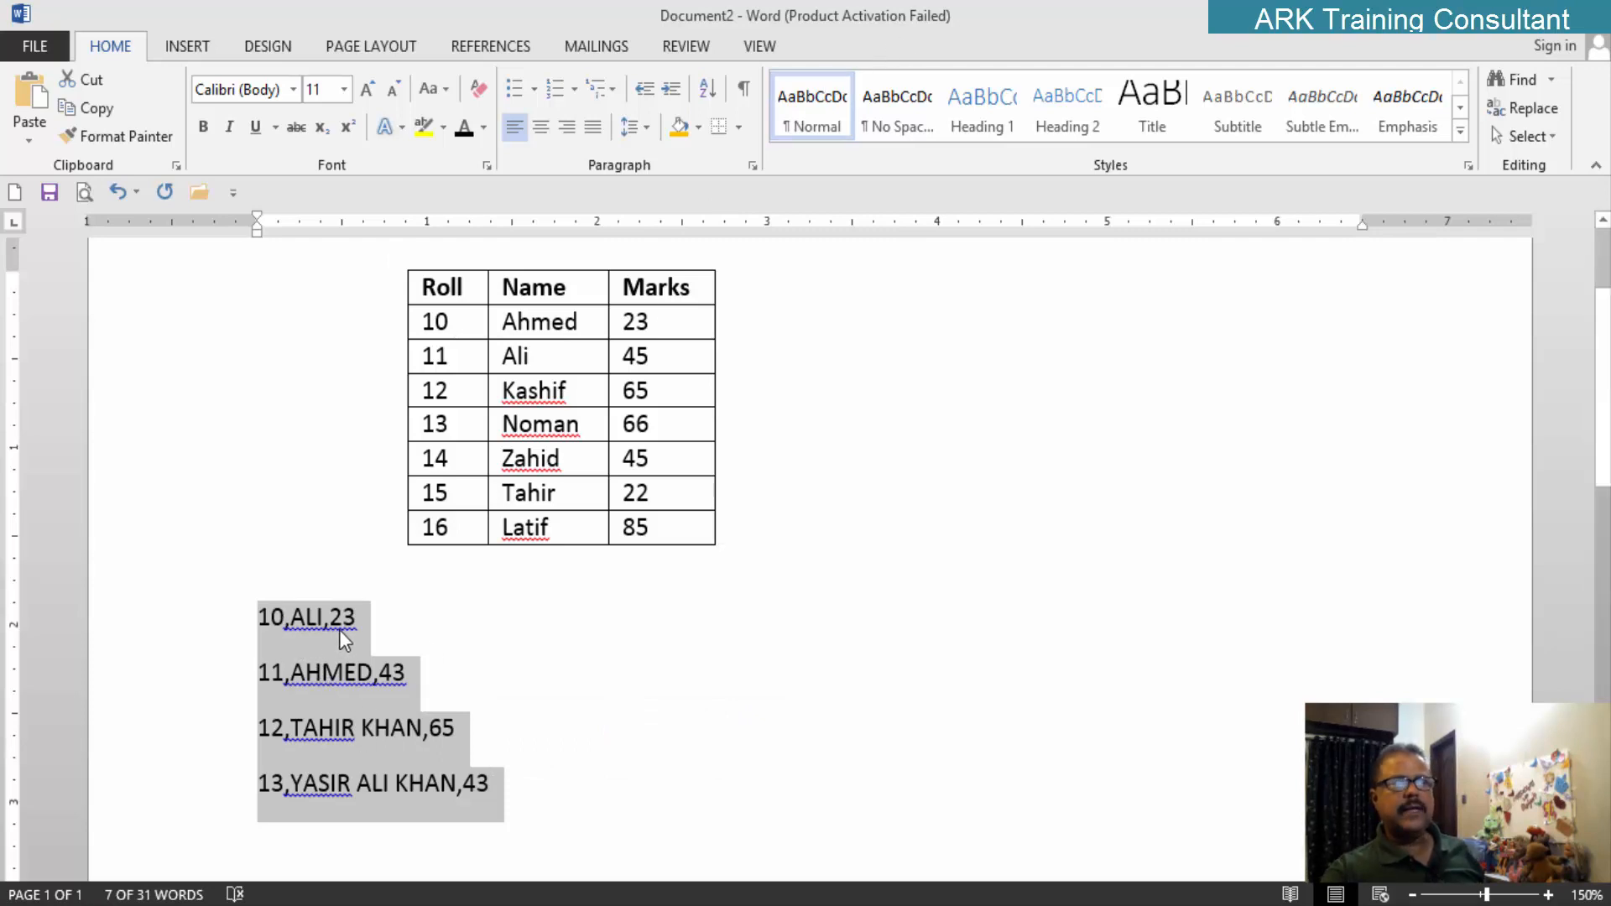
pyautogui.click(187, 48)
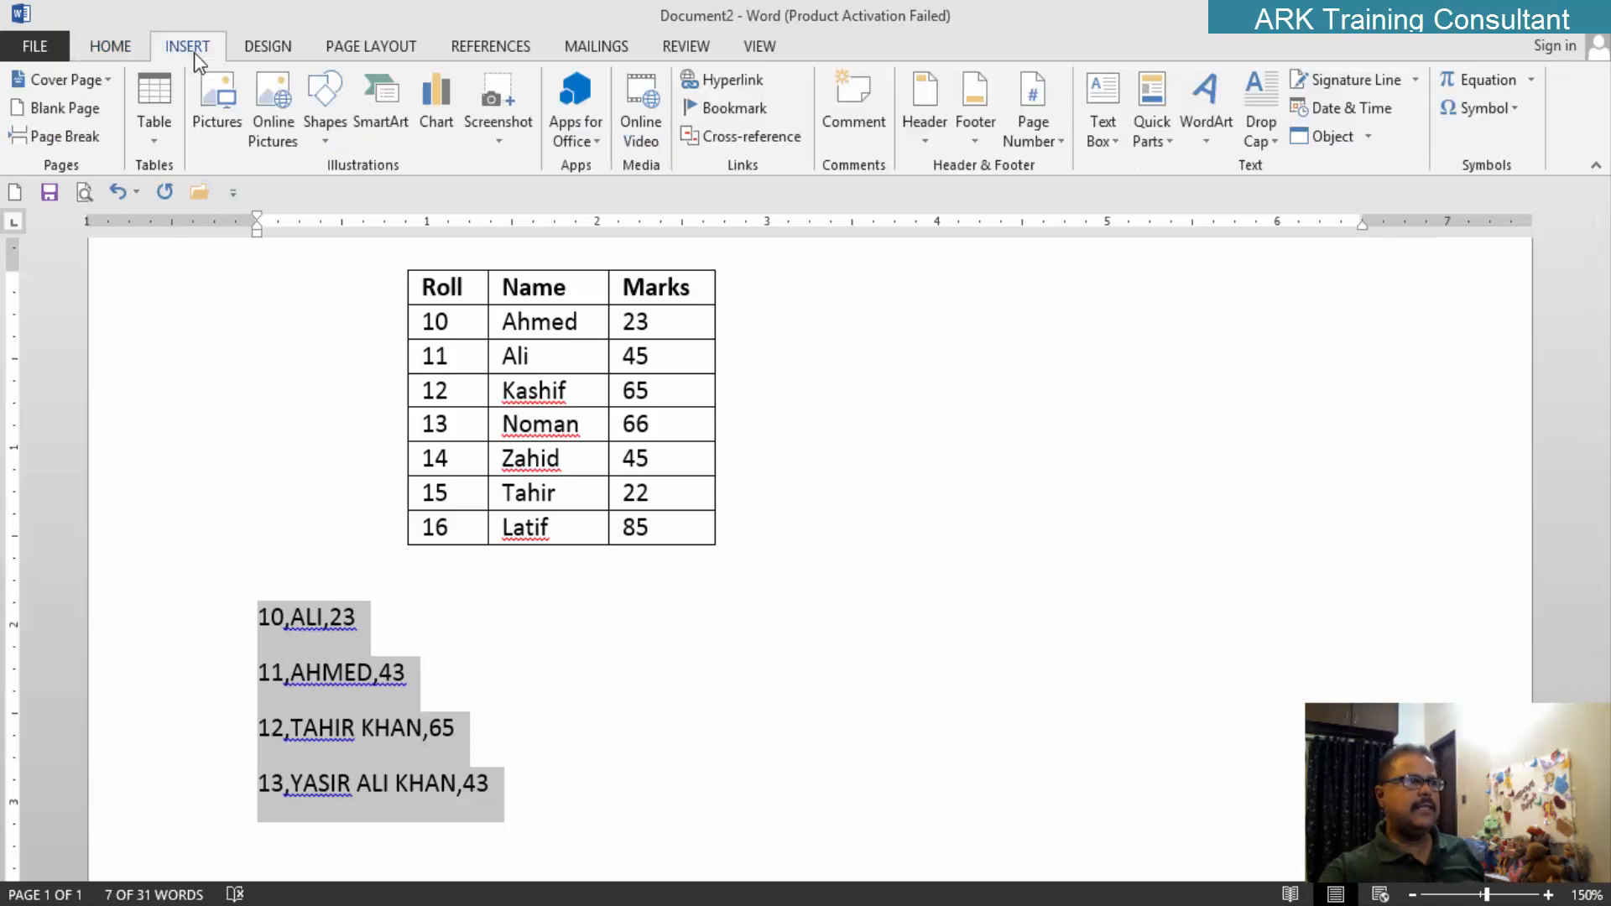
pyautogui.click(154, 141)
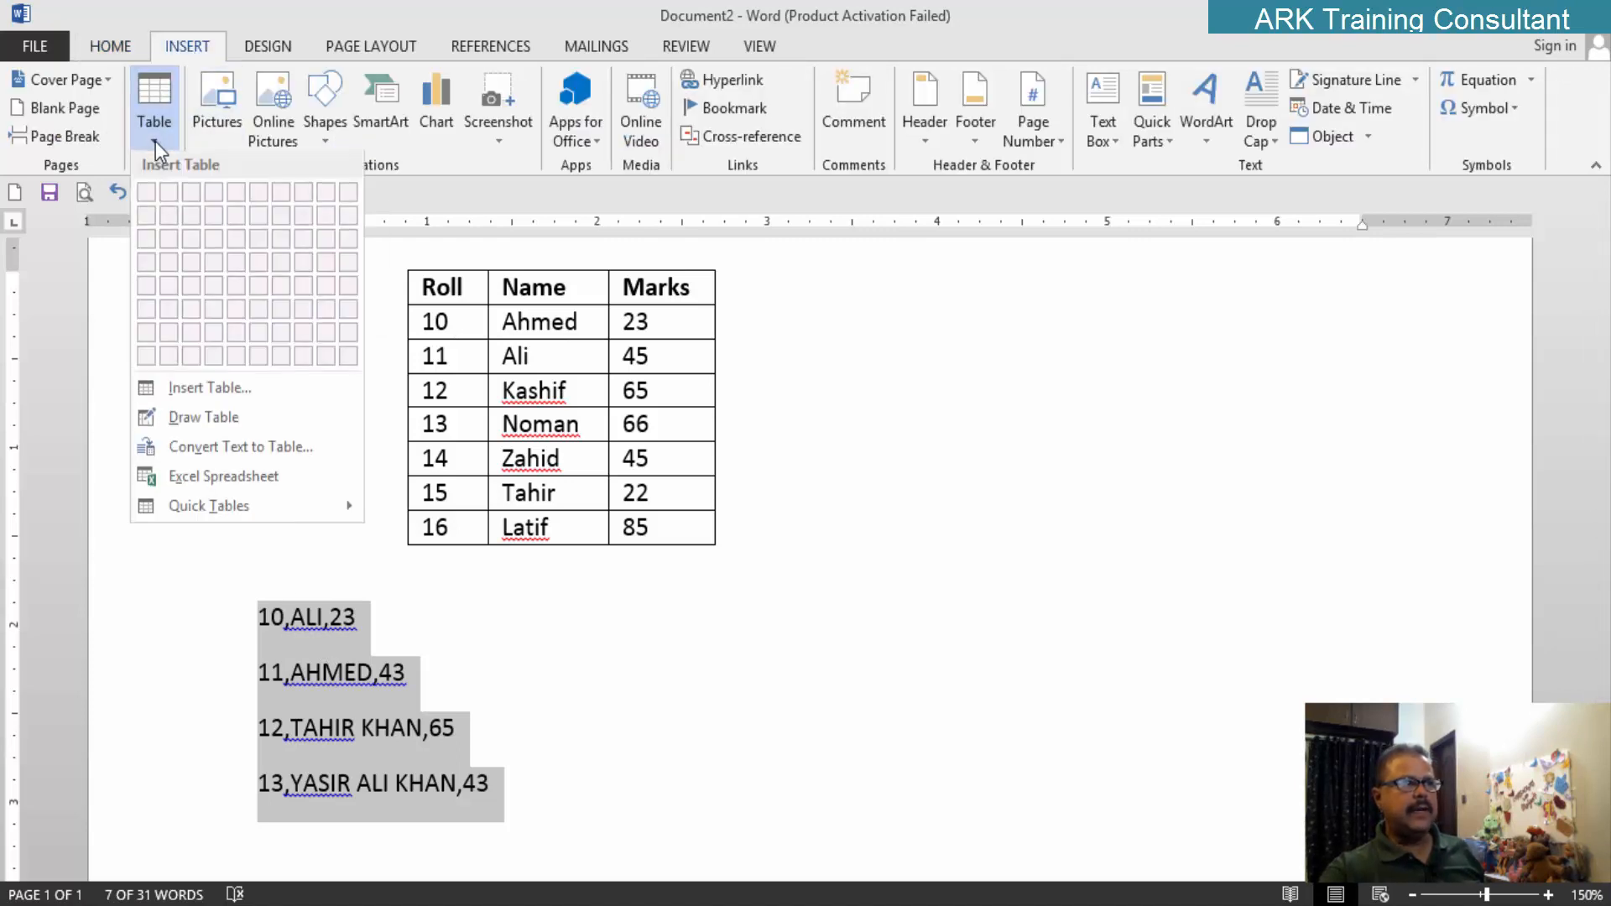
pyautogui.click(236, 450)
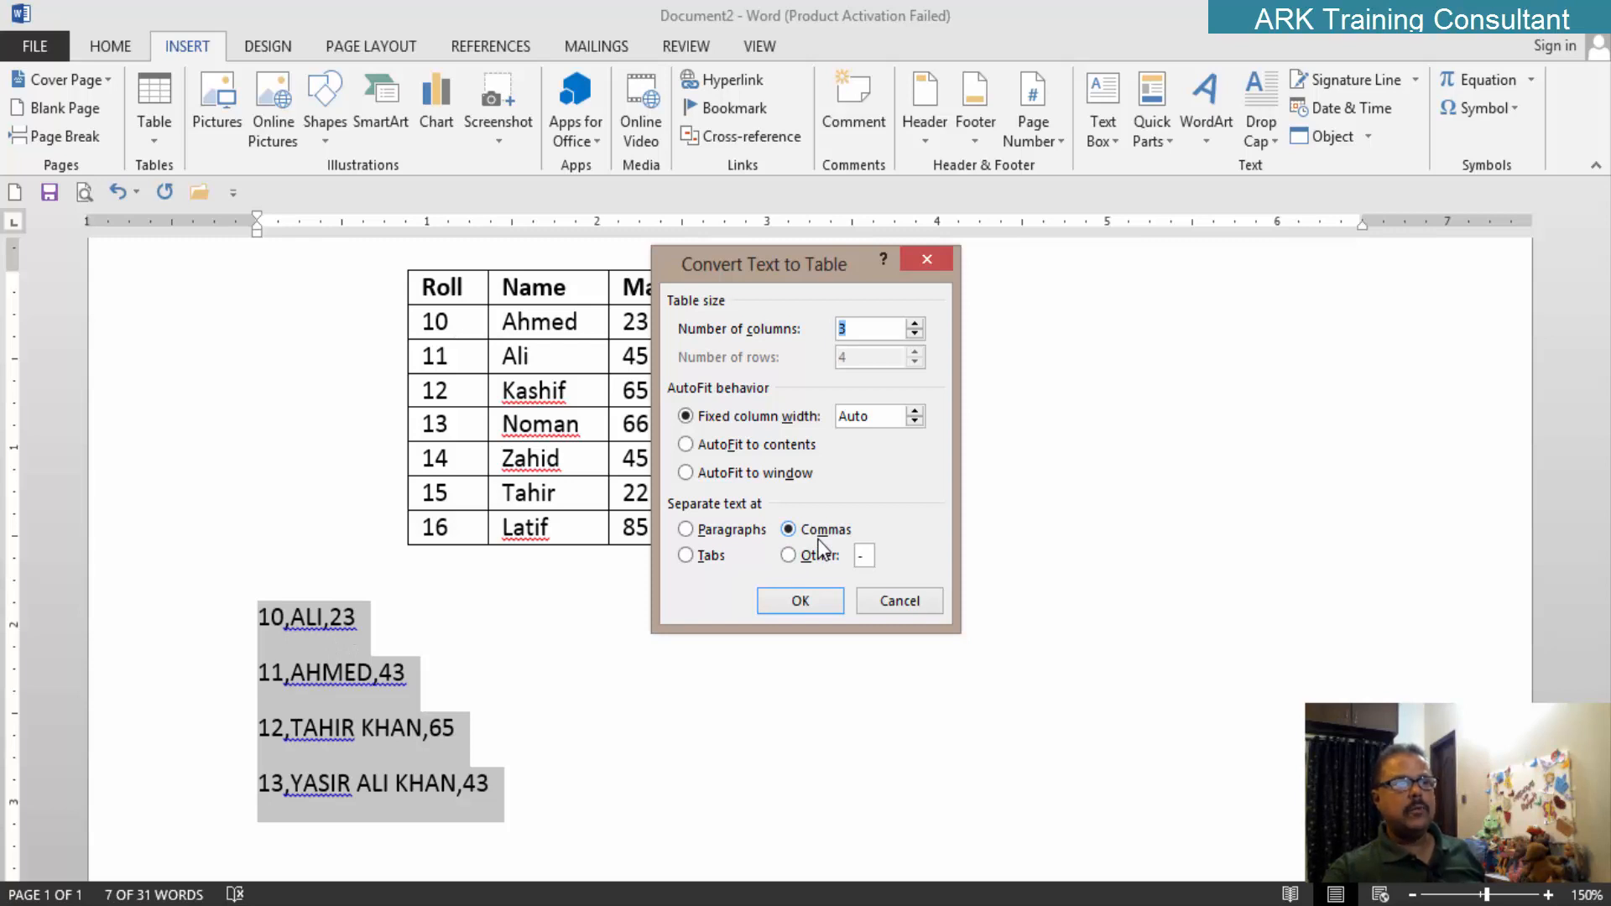
pyautogui.click(764, 445)
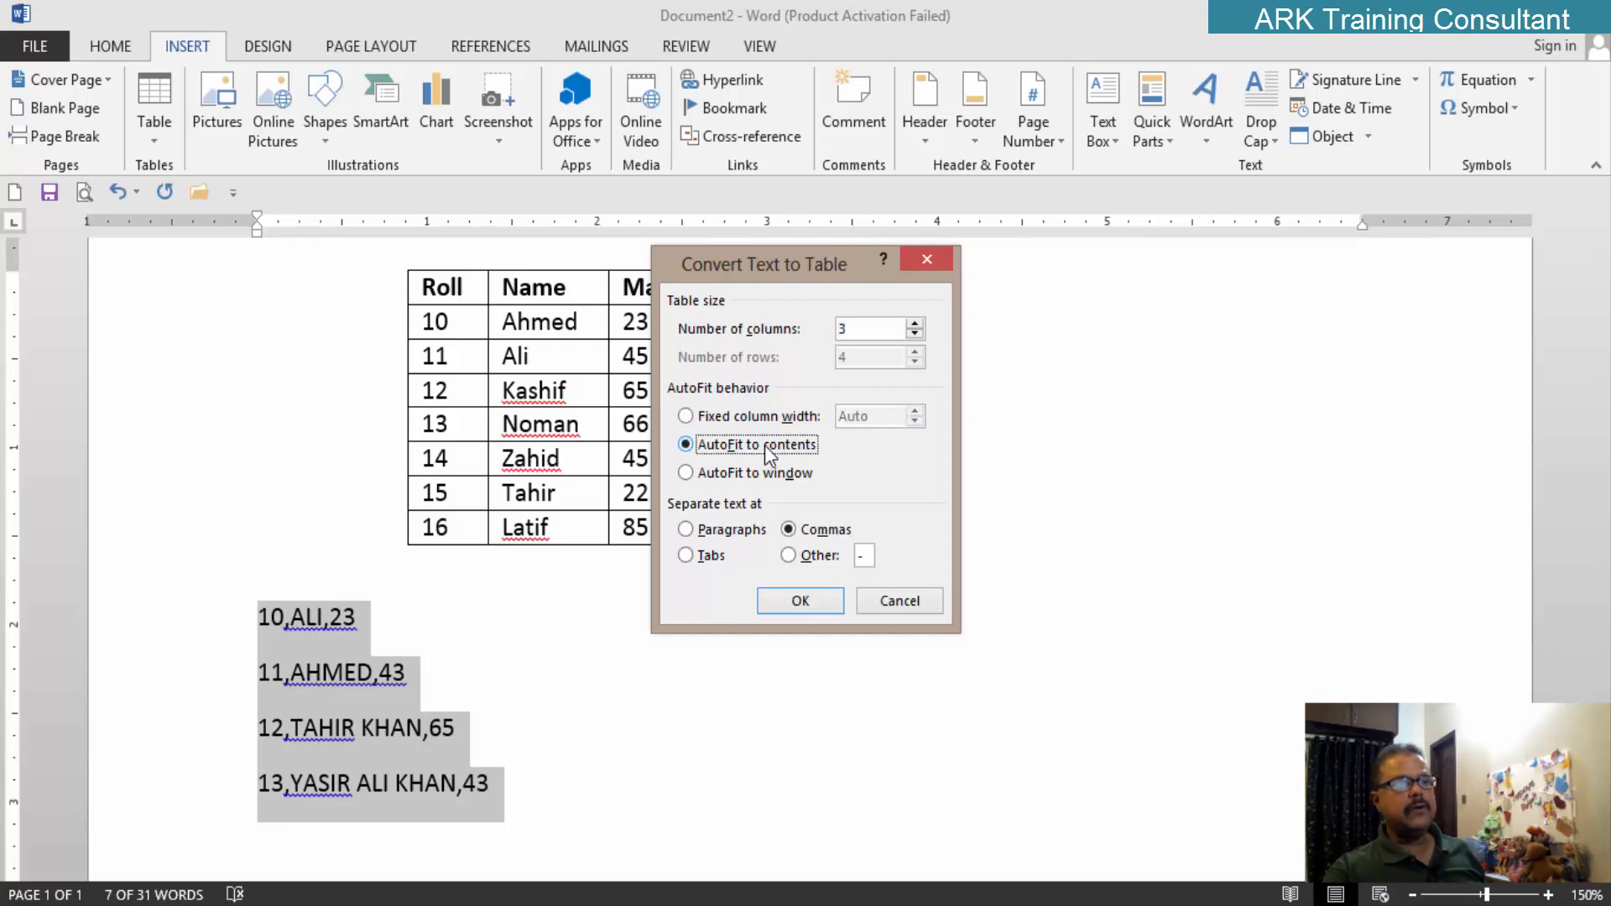
pyautogui.click(789, 604)
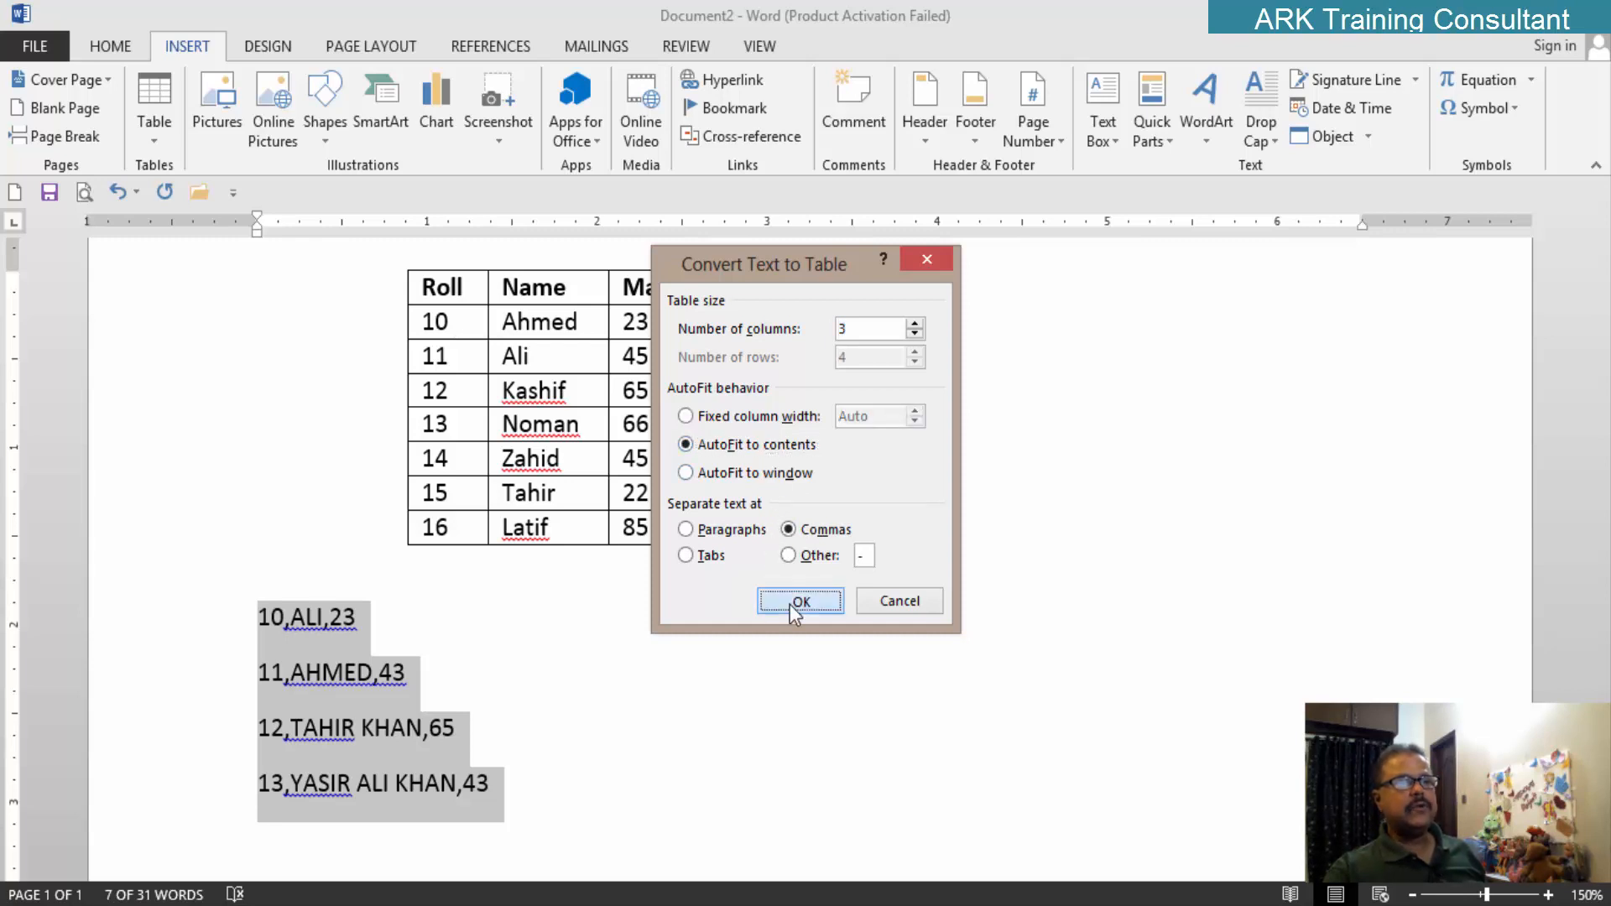
pyautogui.click(732, 678)
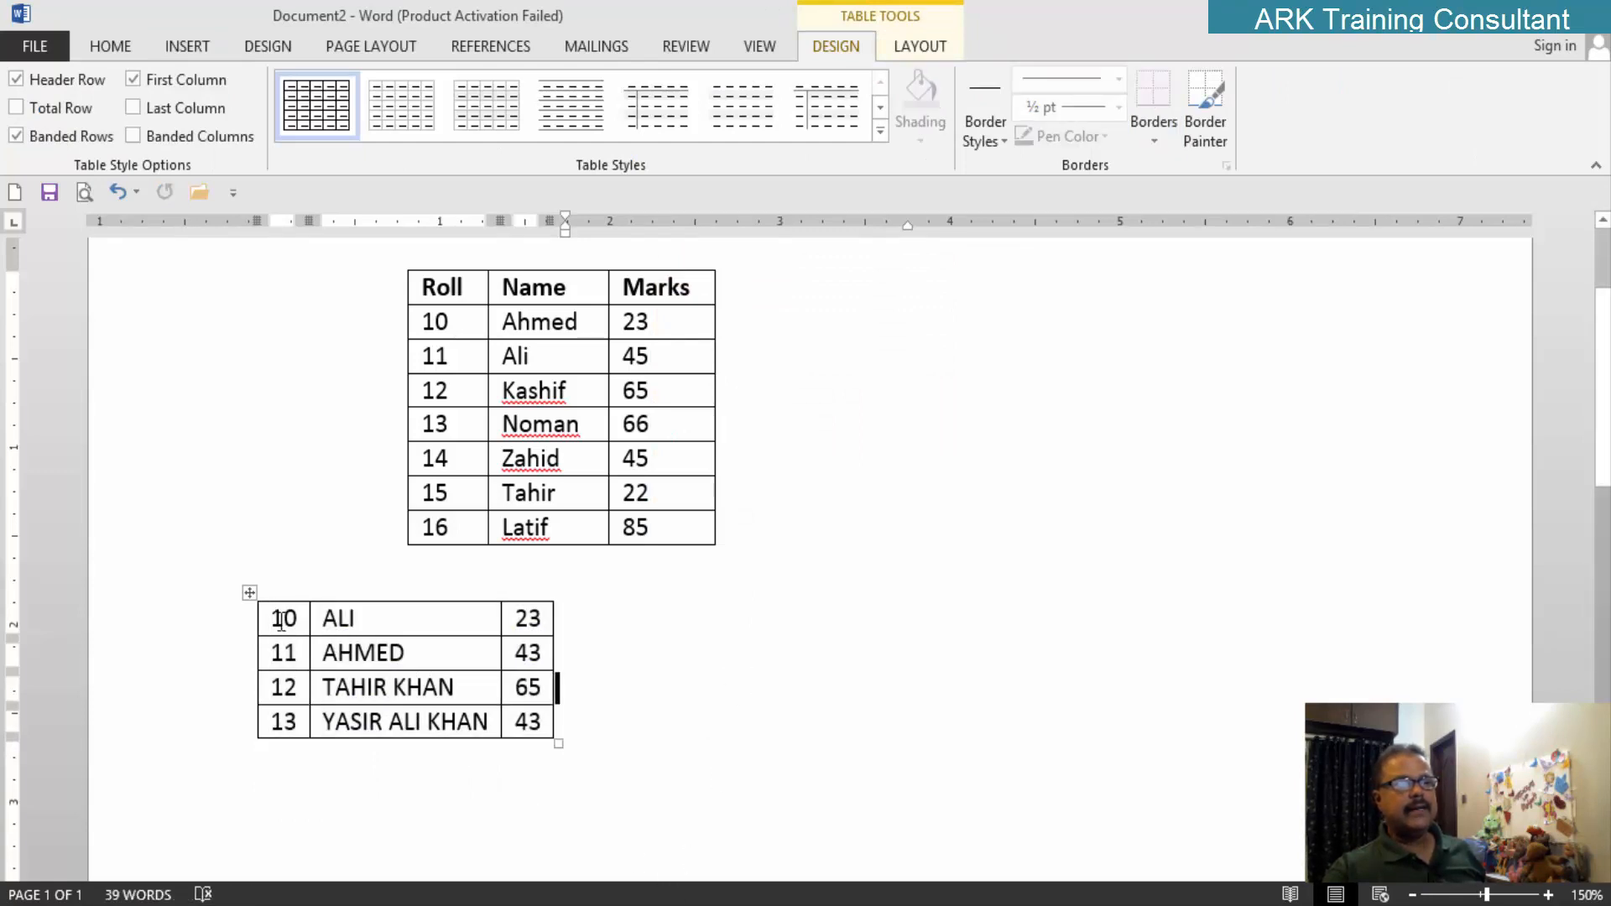
# Step: Place the cursor in the new table's first name cell, show the table layout tools and undo the text-to-table conversion
pyautogui.click(377, 619)
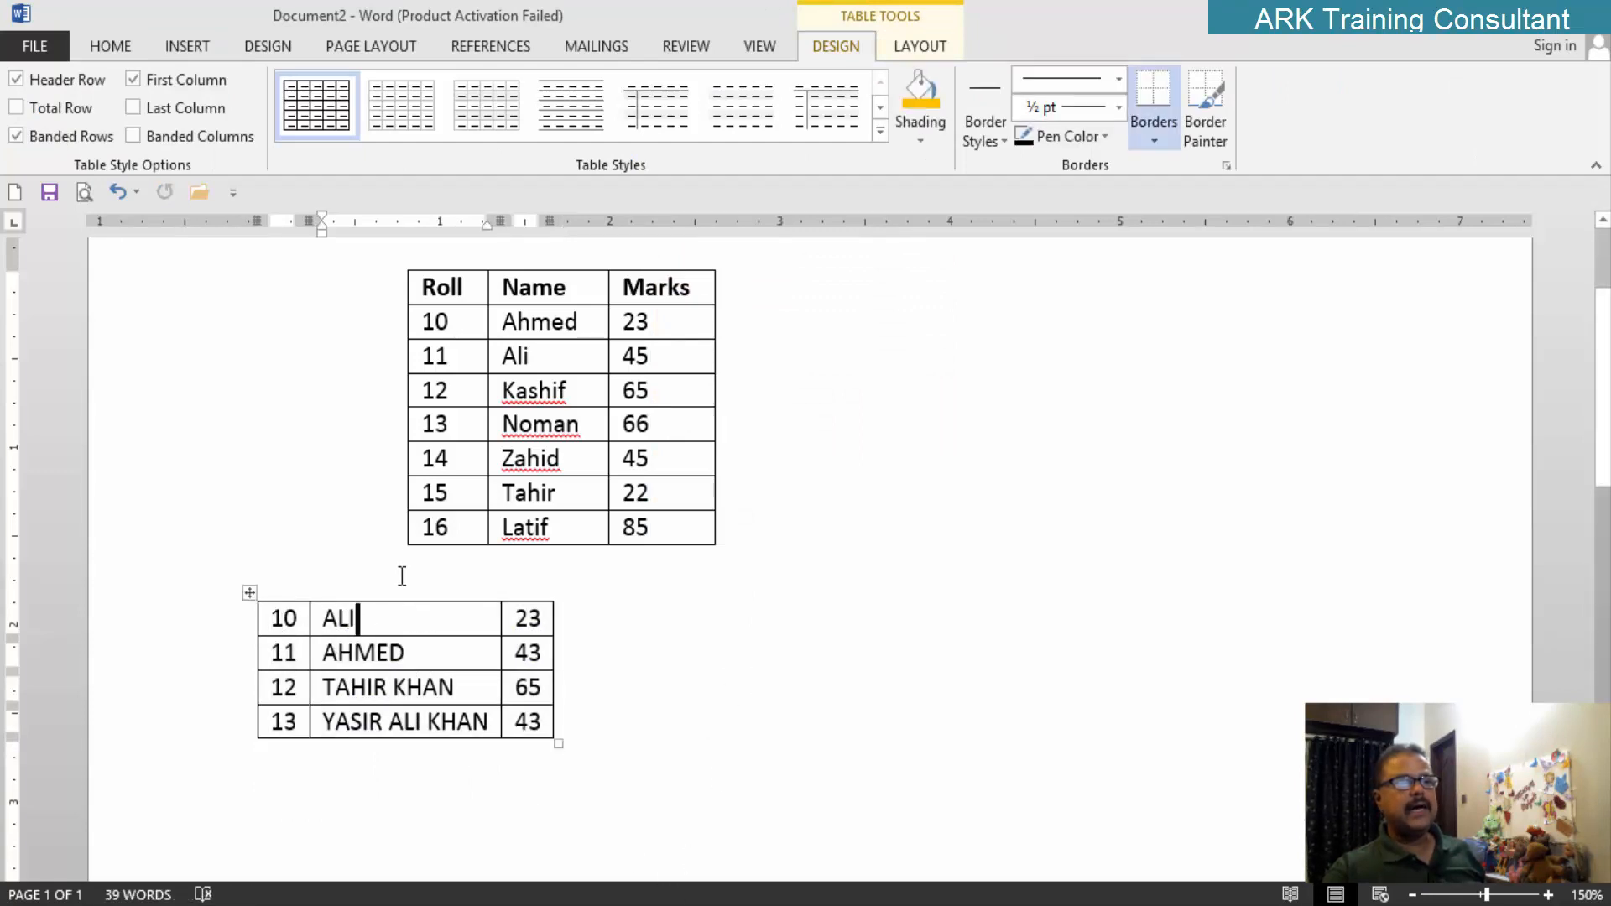
pyautogui.click(942, 52)
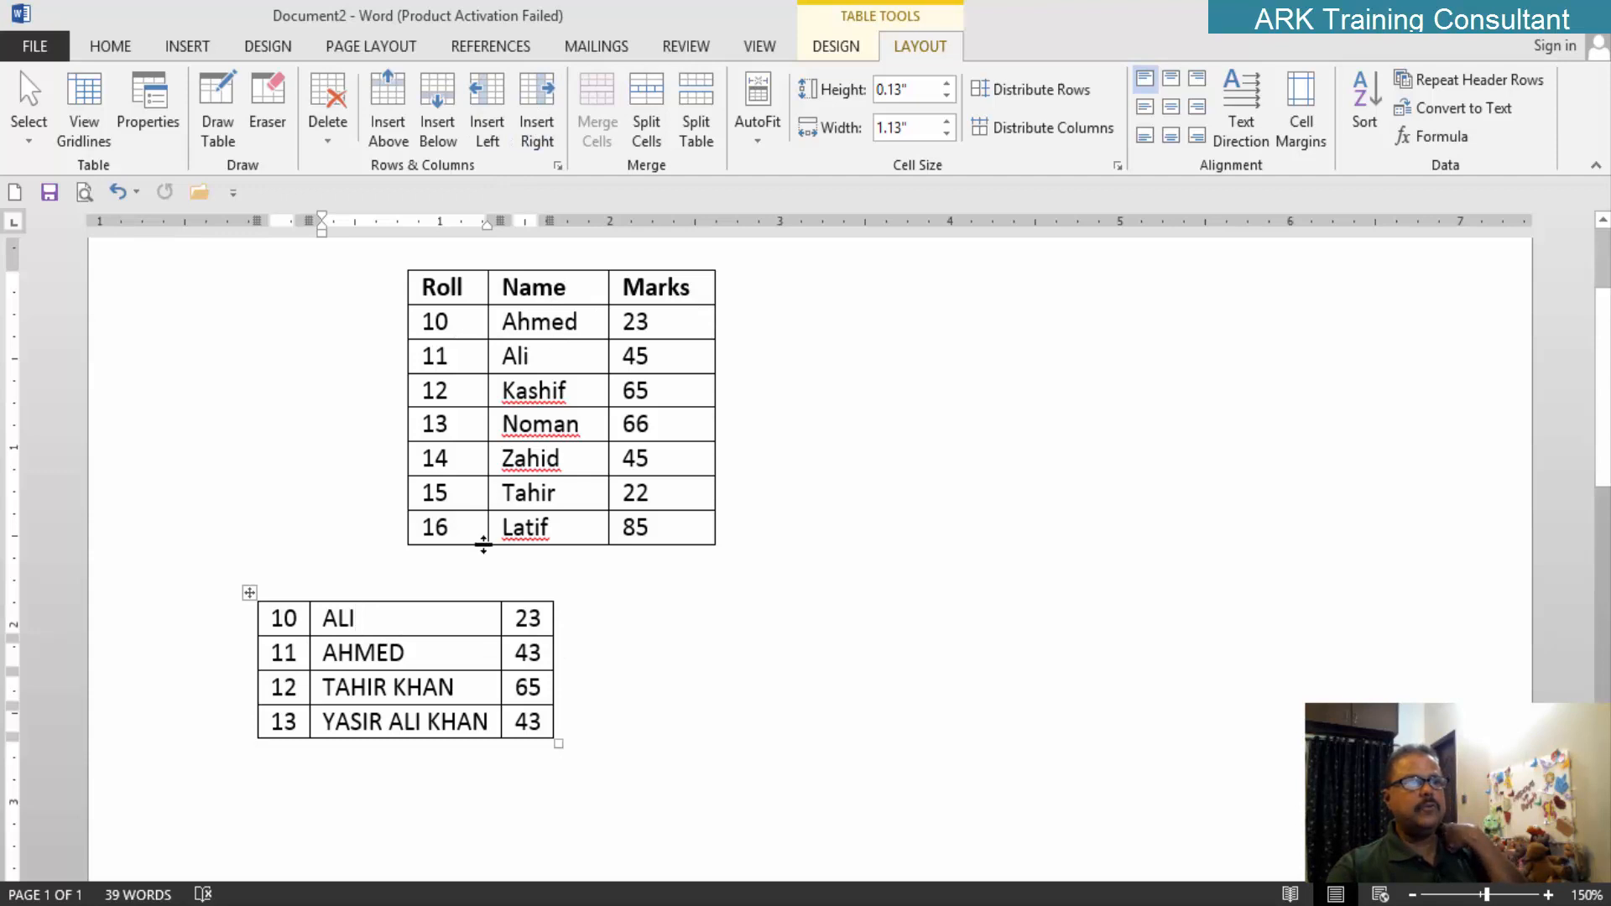
pyautogui.hotkey('ctrl', 'z')
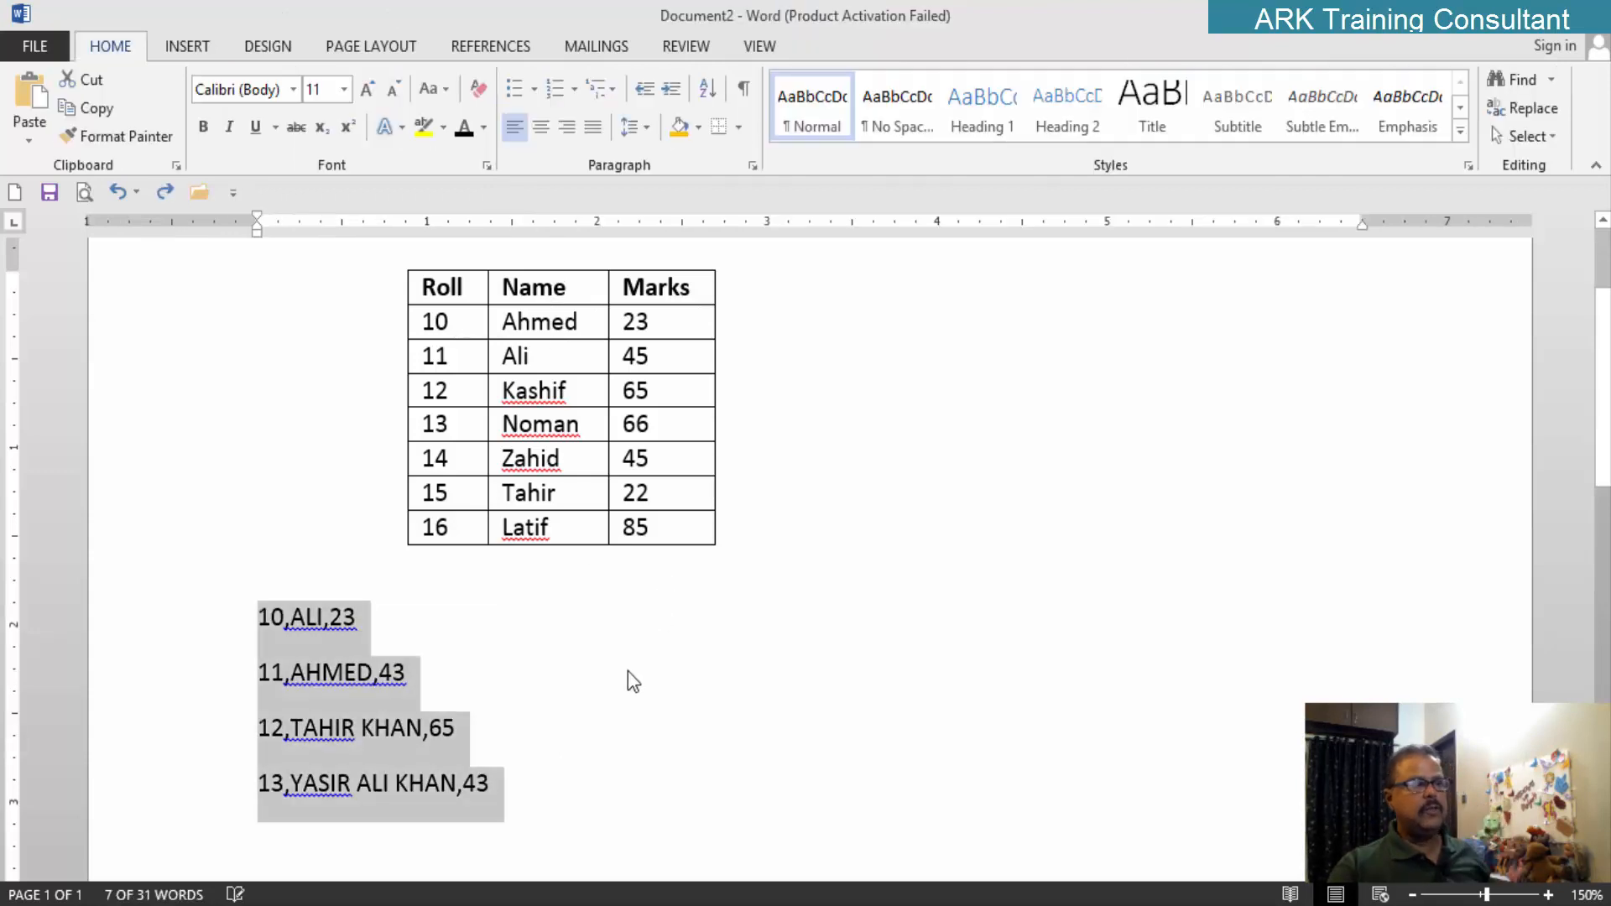
# Step: Replace both commas in the roll 10 line below the table with slashes
pyautogui.click(468, 651)
pyautogui.click(294, 626)
pyautogui.press('BackSpace')
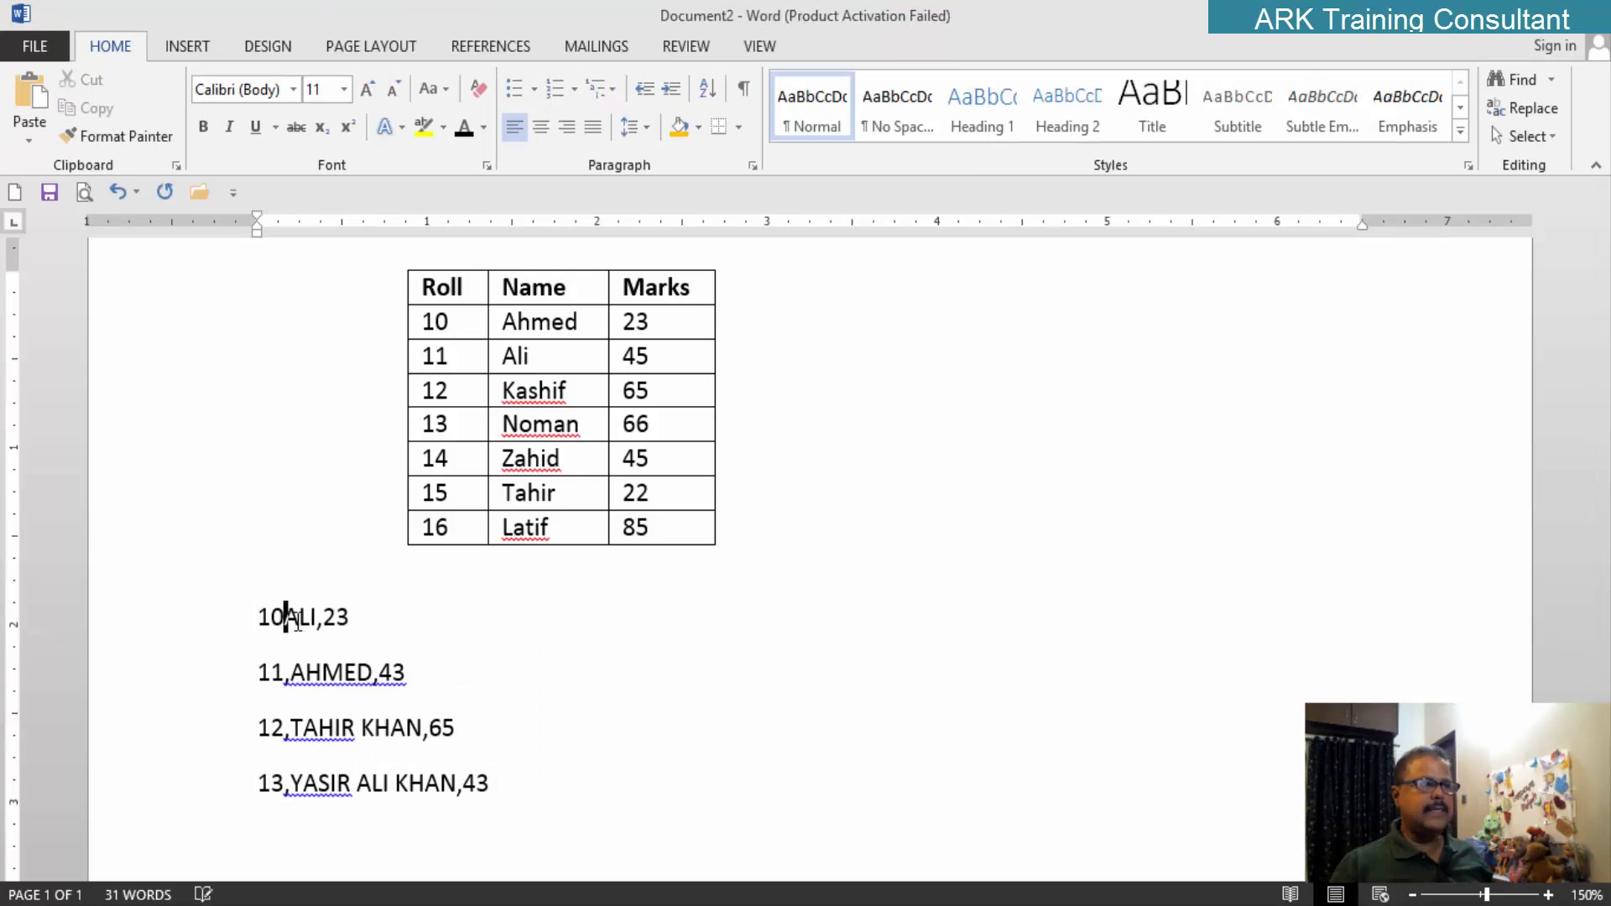
pyautogui.write('/')
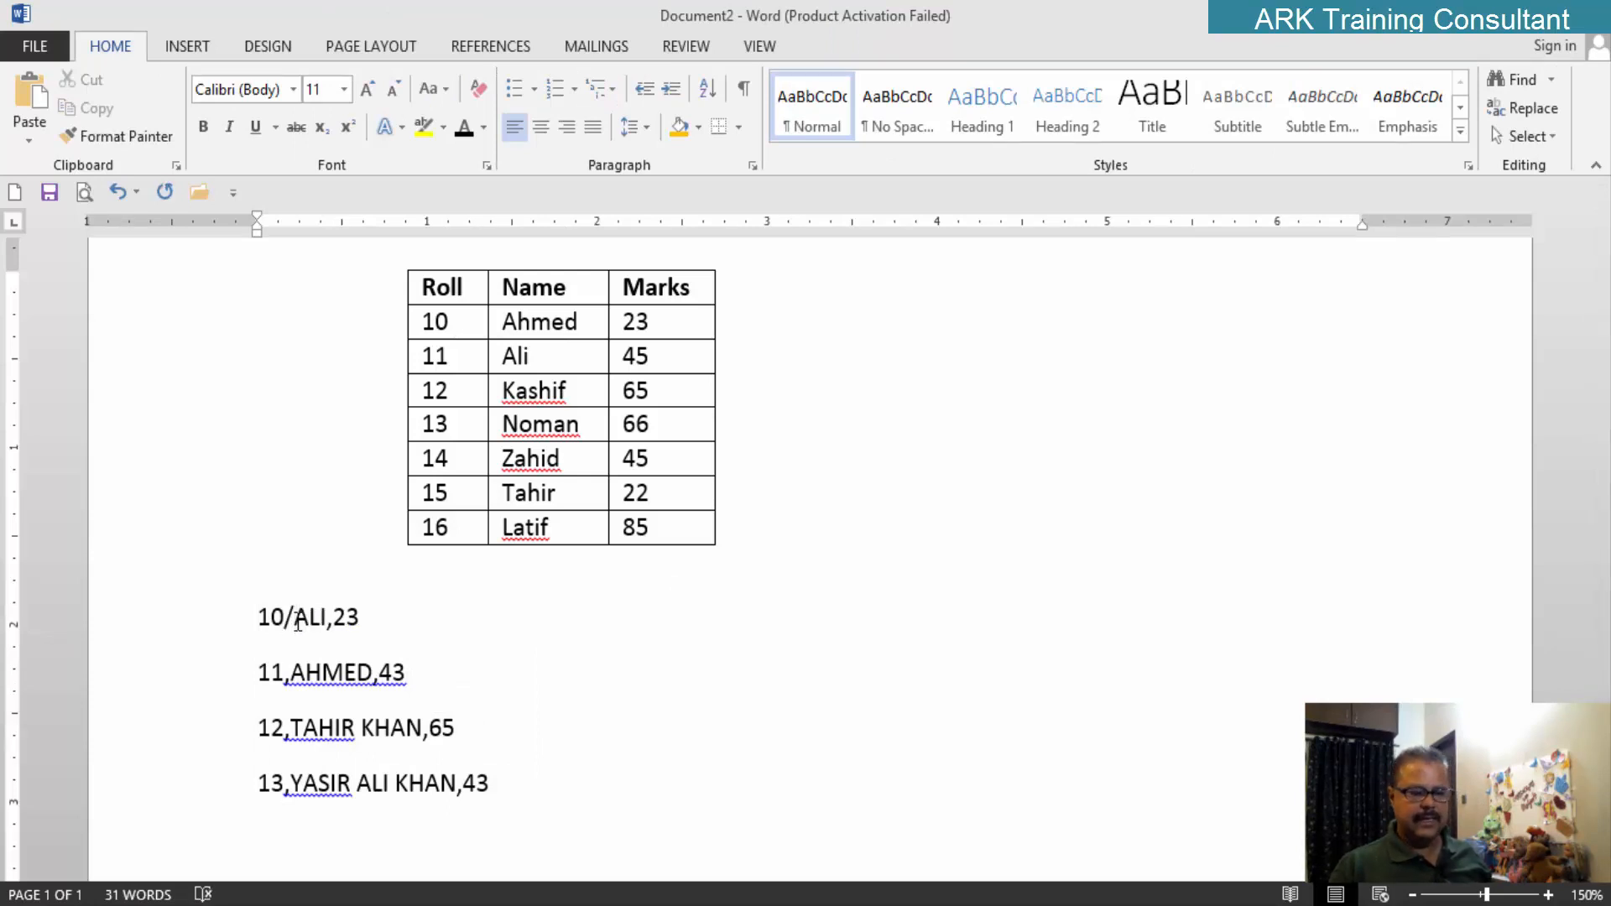
pyautogui.press('Delete')
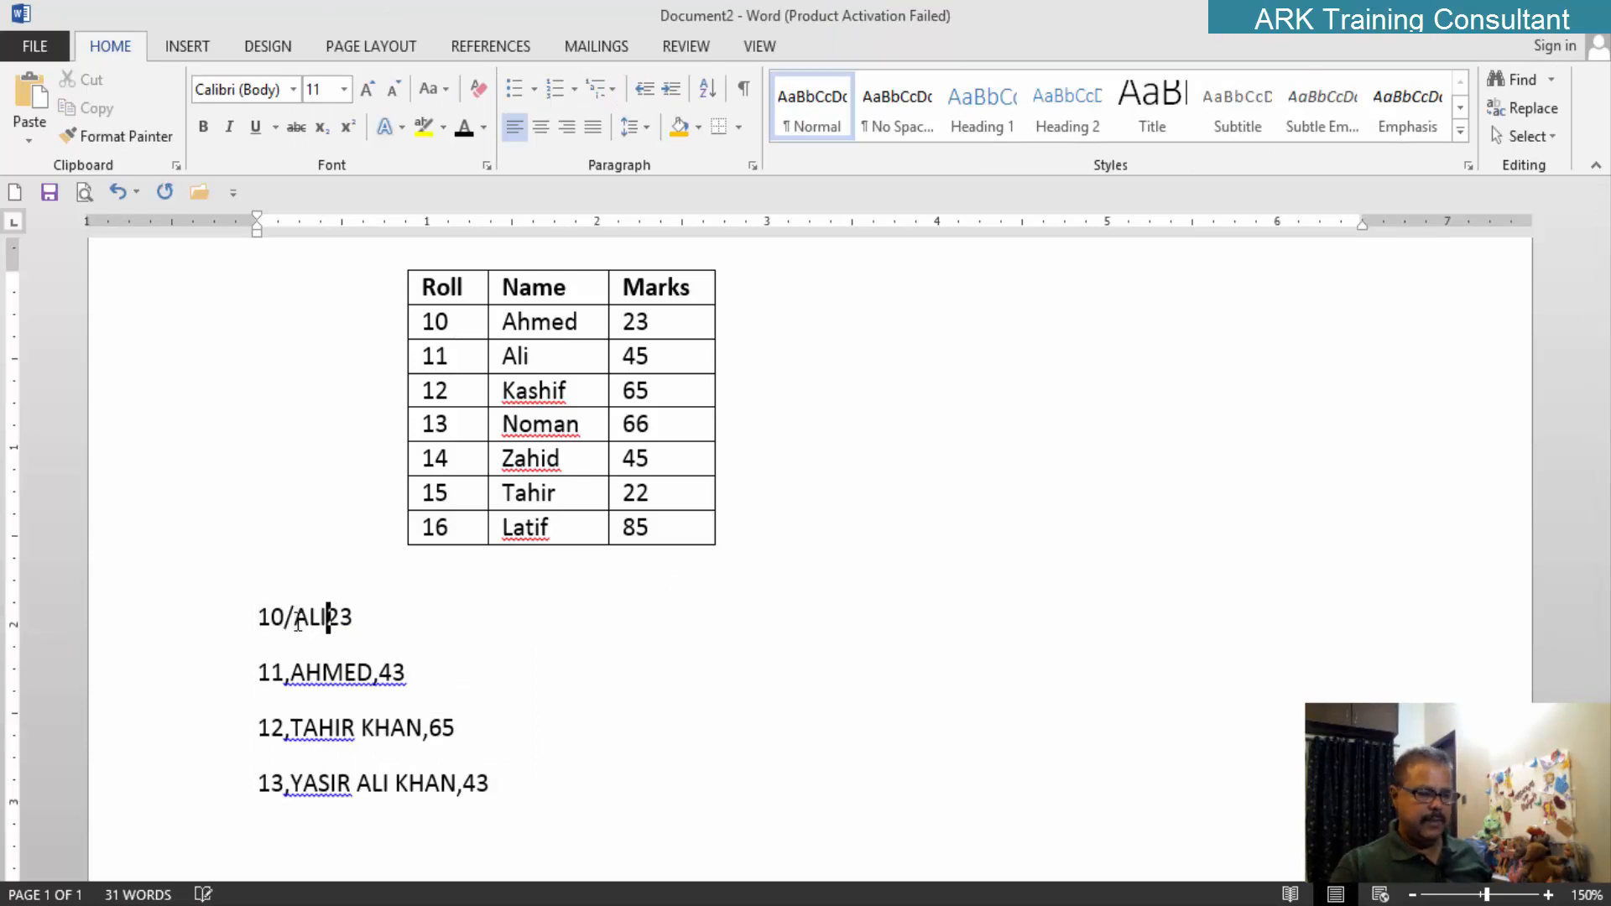
pyautogui.write('/')
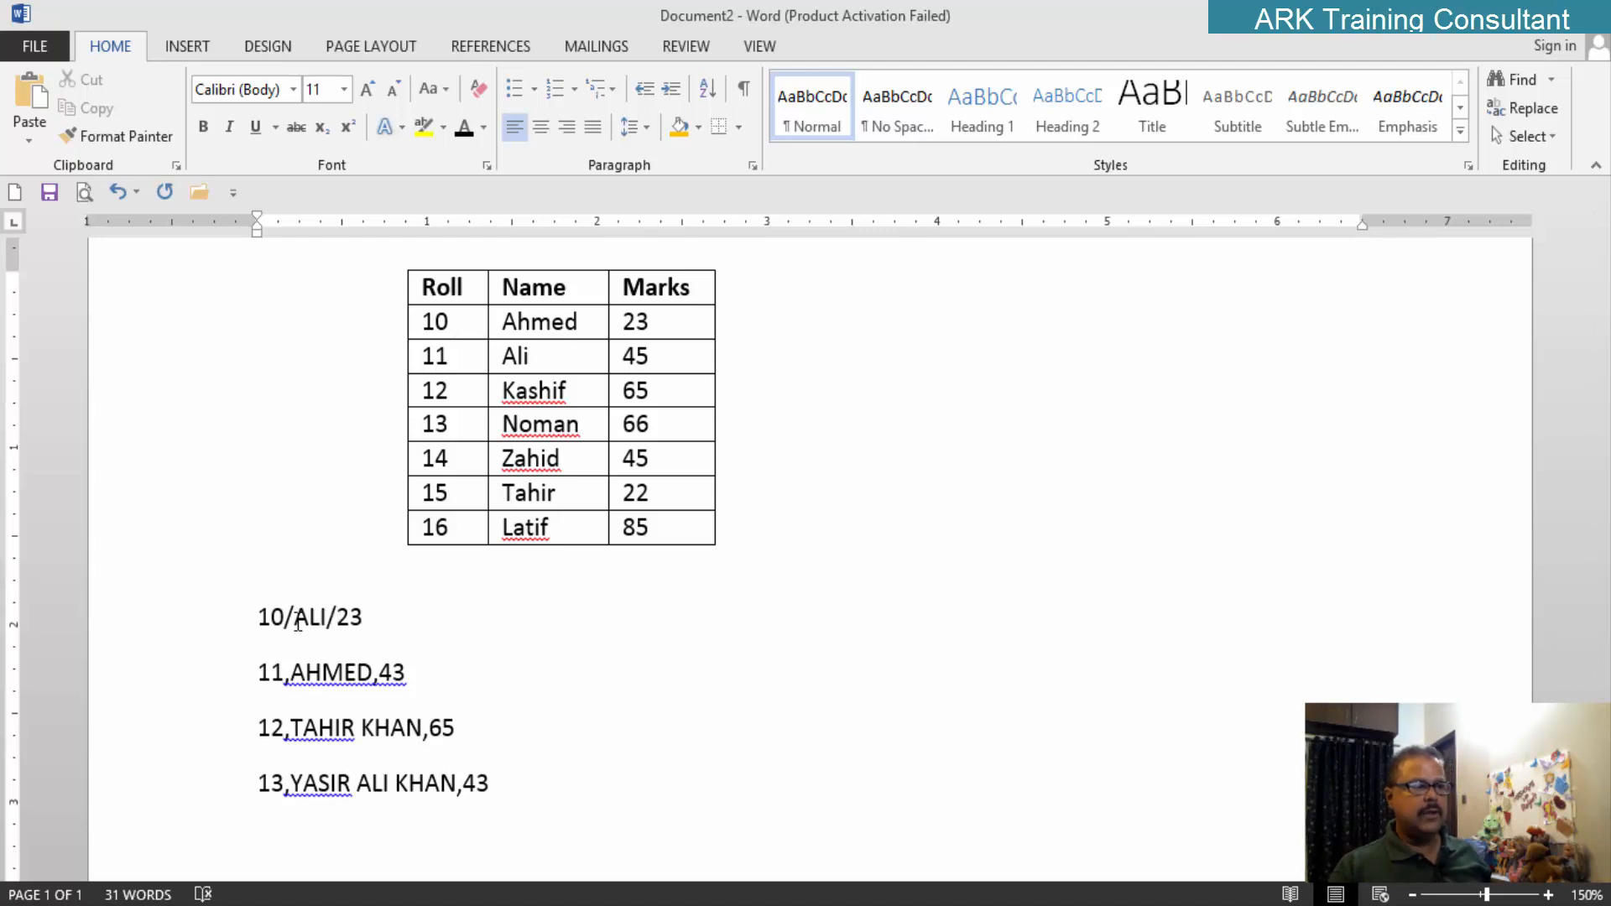
# Step: Replace both commas in the roll 11 line with slashes
pyautogui.press('Down')
pyautogui.press('Left')
pyautogui.press('Left')
pyautogui.press('Left')
pyautogui.press('BackSpace')
pyautogui.write('/')
pyautogui.press('Right')
pyautogui.press('Right')
pyautogui.press('Right')
pyautogui.press('BackSpace')
pyautogui.write('/')
# Step: Replace both commas in the roll 12 line with slashes
pyautogui.press('Down')
pyautogui.press('Left')
pyautogui.press('Left')
pyautogui.press('Left')
pyautogui.press('Left')
pyautogui.press('Left')
pyautogui.press('Left')
pyautogui.press('Left')
pyautogui.press('Left')
pyautogui.press('BackSpace')
pyautogui.write('/')
pyautogui.press('Right')
pyautogui.press('Right')
pyautogui.press('Right')
pyautogui.press('Right')
pyautogui.press('Right')
pyautogui.press('Right')
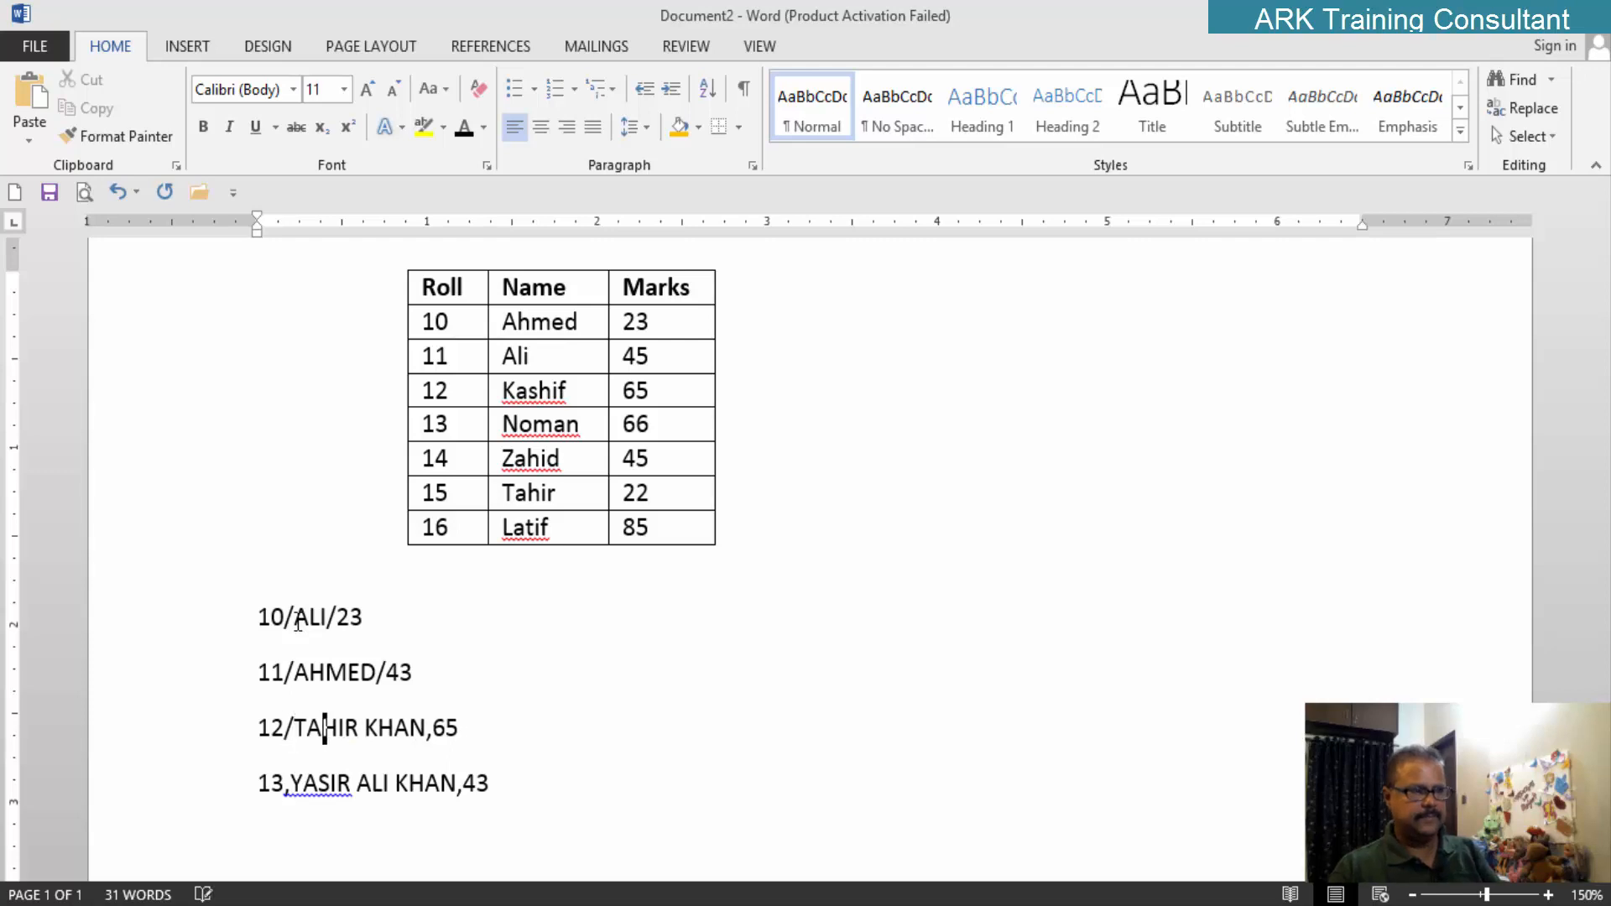
pyautogui.press('Right')
pyautogui.press('Right')
pyautogui.press('BackSpace')
pyautogui.write('/')
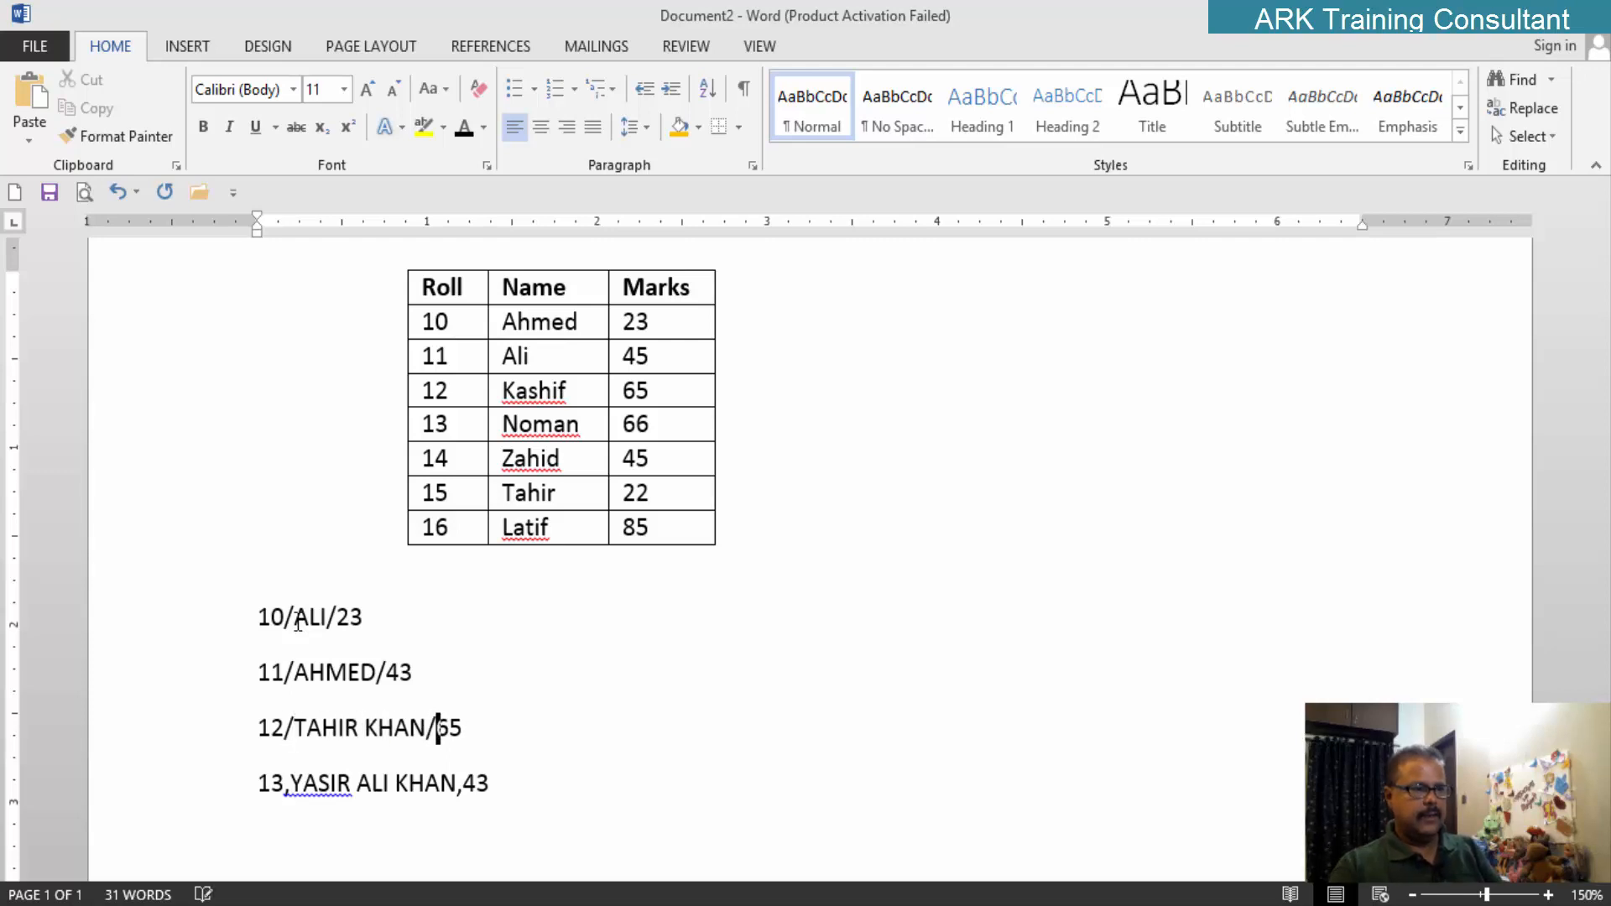
# Step: Replace both commas in the roll 13 line with slashes
pyautogui.press('BackSpace')
pyautogui.write('/')
pyautogui.press('Left')
pyautogui.press('Left')
pyautogui.press('Left')
pyautogui.press('Left')
pyautogui.press('Left')
pyautogui.press('Left')
pyautogui.press('Left')
pyautogui.press('Left')
pyautogui.press('Left')
pyautogui.press('Left')
pyautogui.press('Left')
pyautogui.press('Left')
pyautogui.press('Left')
pyautogui.press('Left')
pyautogui.press('Left')
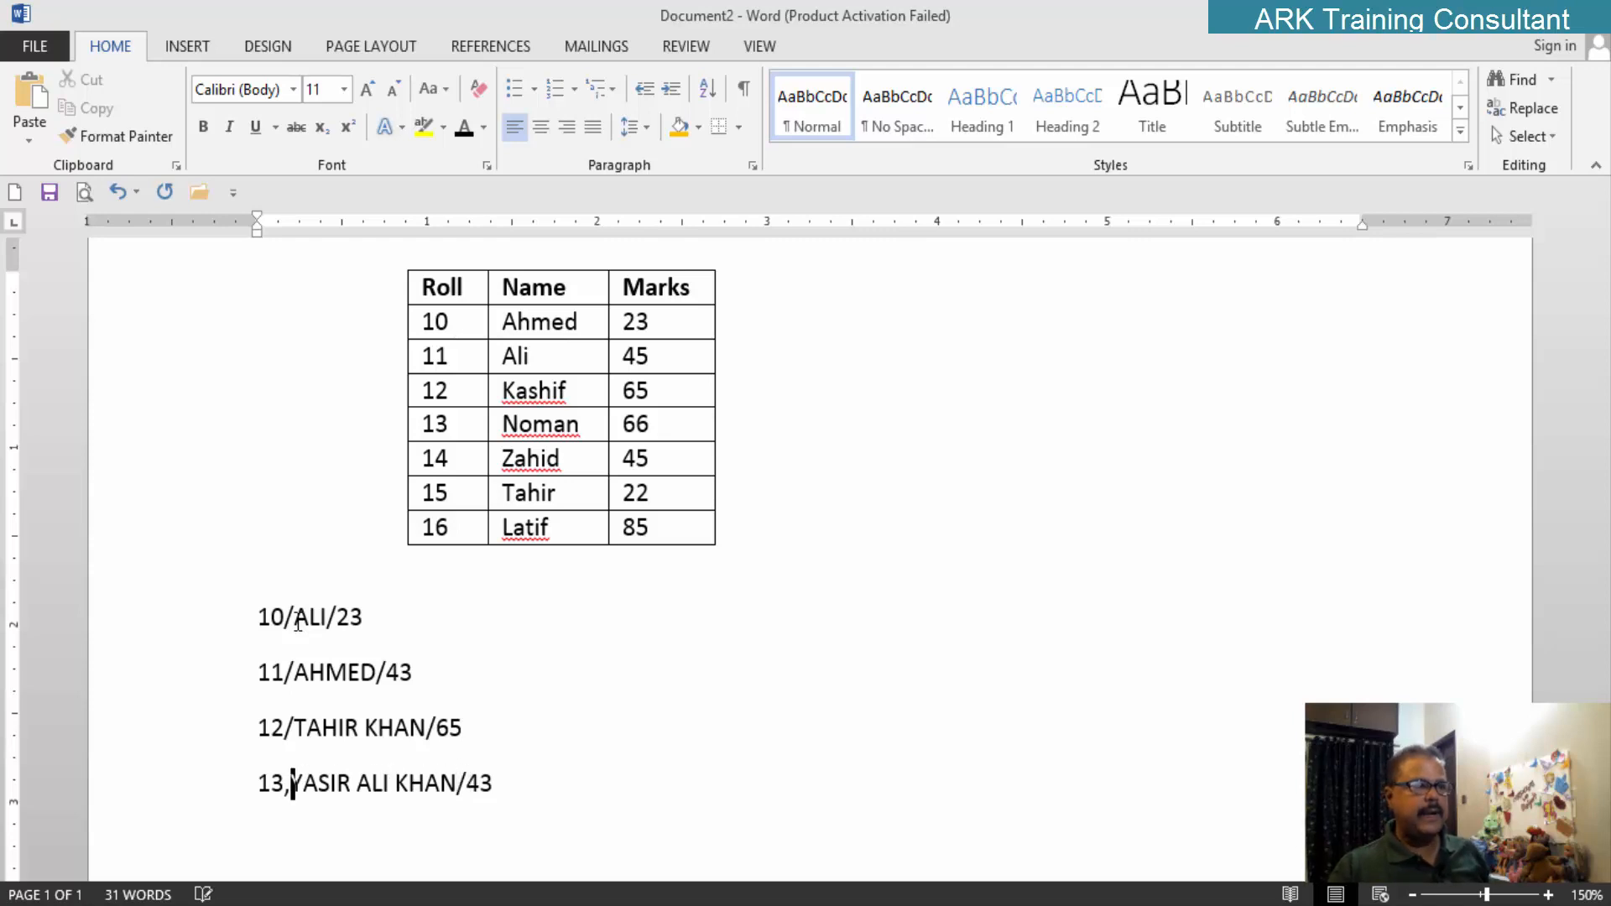
pyautogui.press('BackSpace')
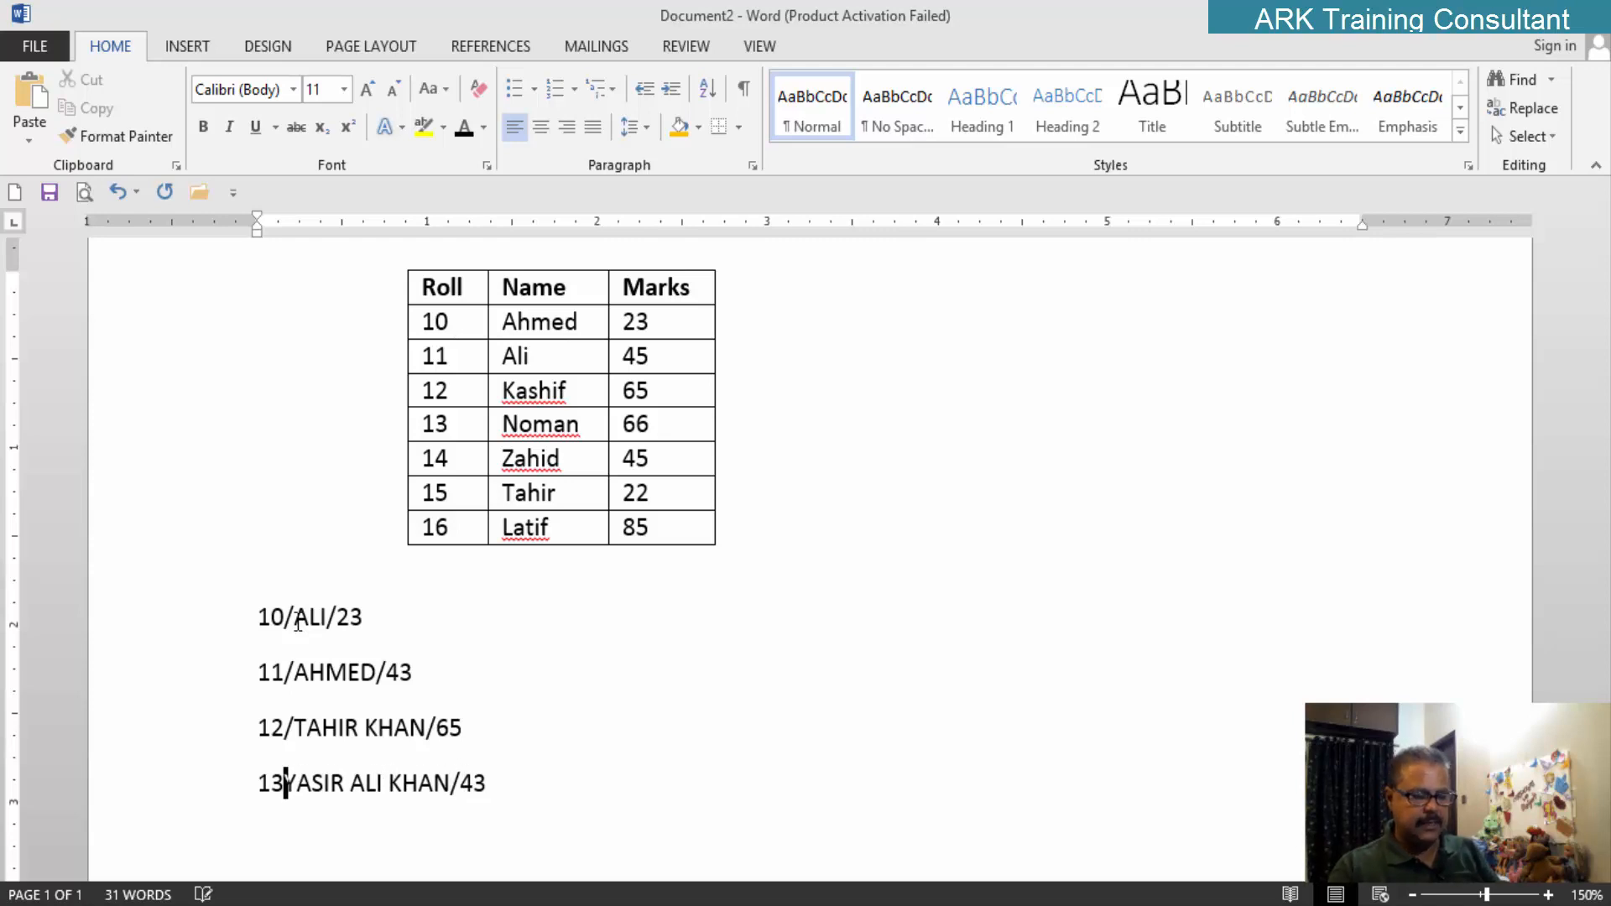
pyautogui.write('/')
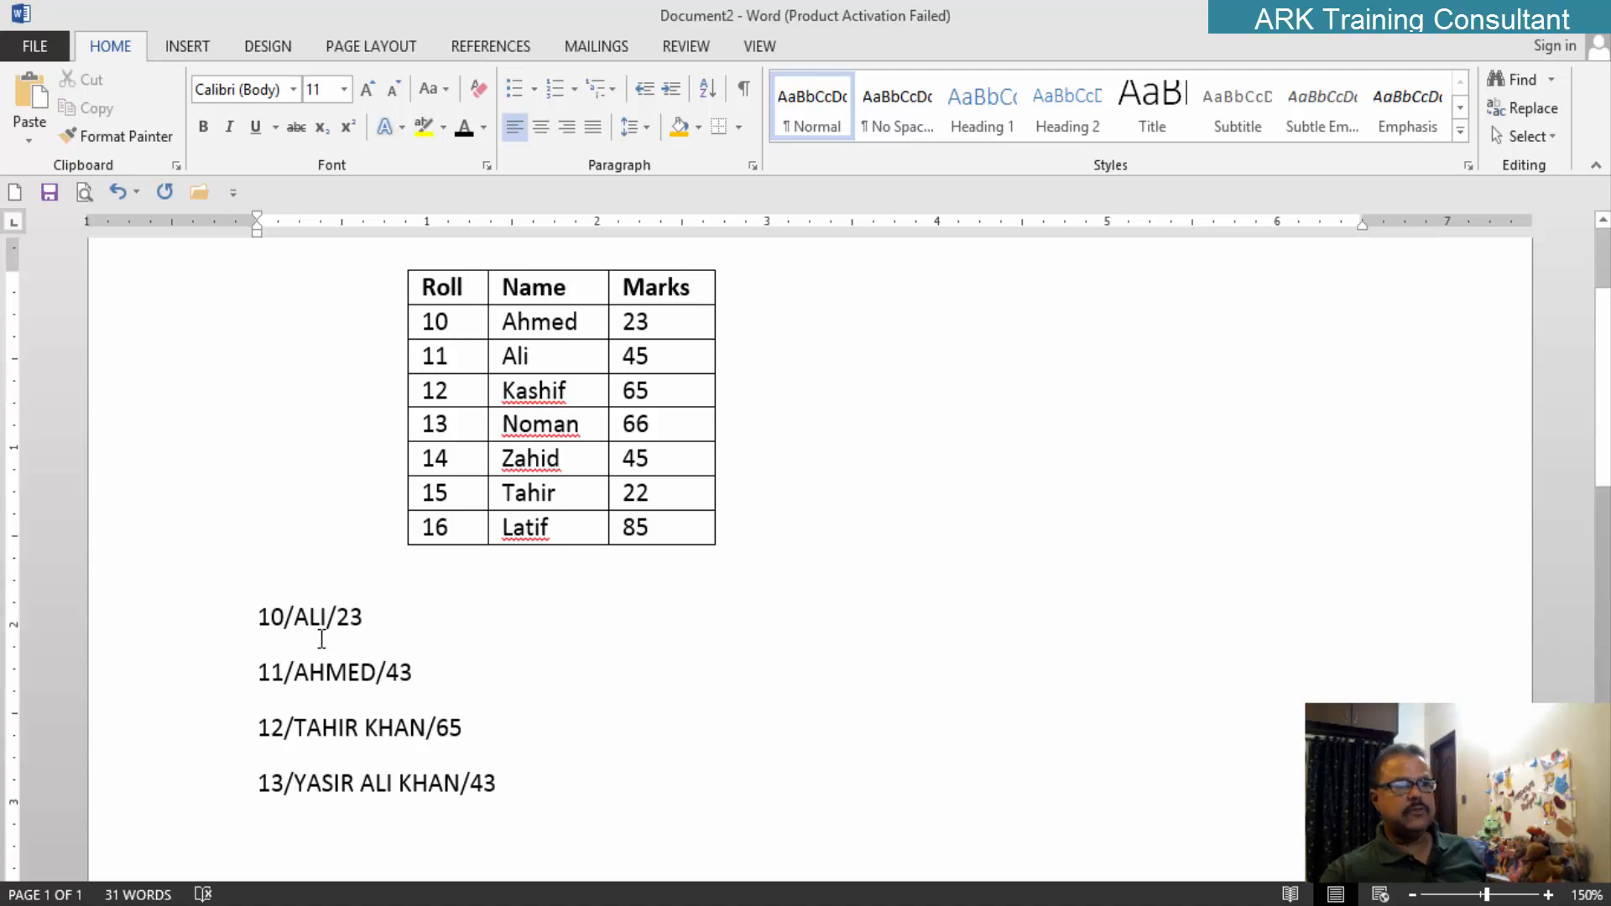
# Step: Convert the four slash-separated lines below the table into a three-column table, separating the text at "/"
pyautogui.moveTo(278, 623); pyautogui.dragTo(507, 782)
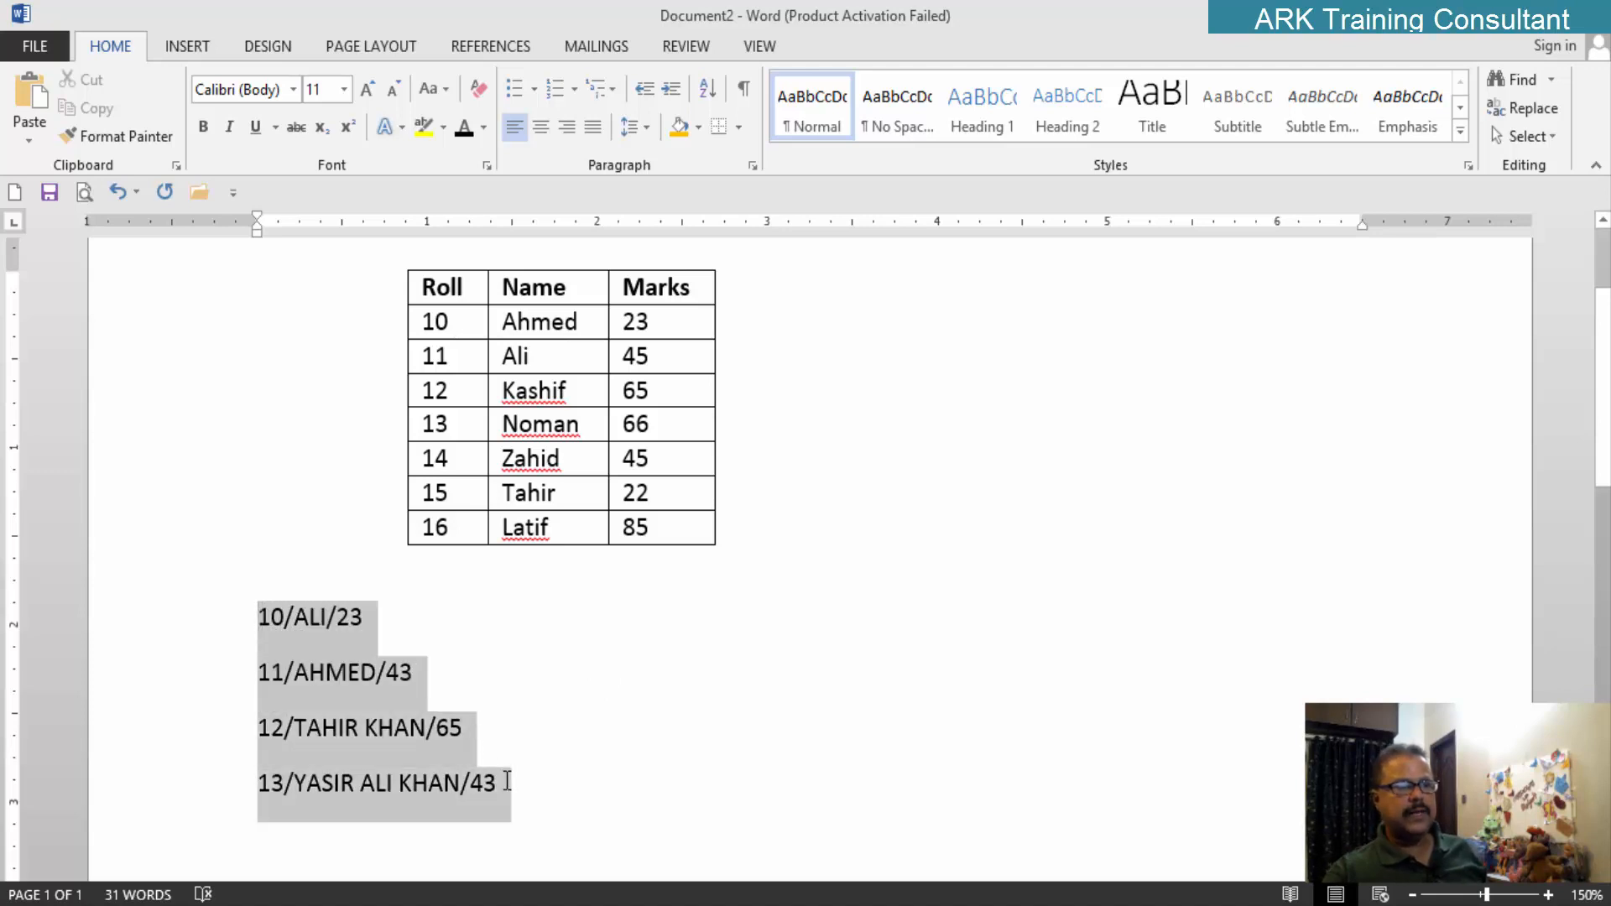
pyautogui.click(185, 42)
pyautogui.click(166, 142)
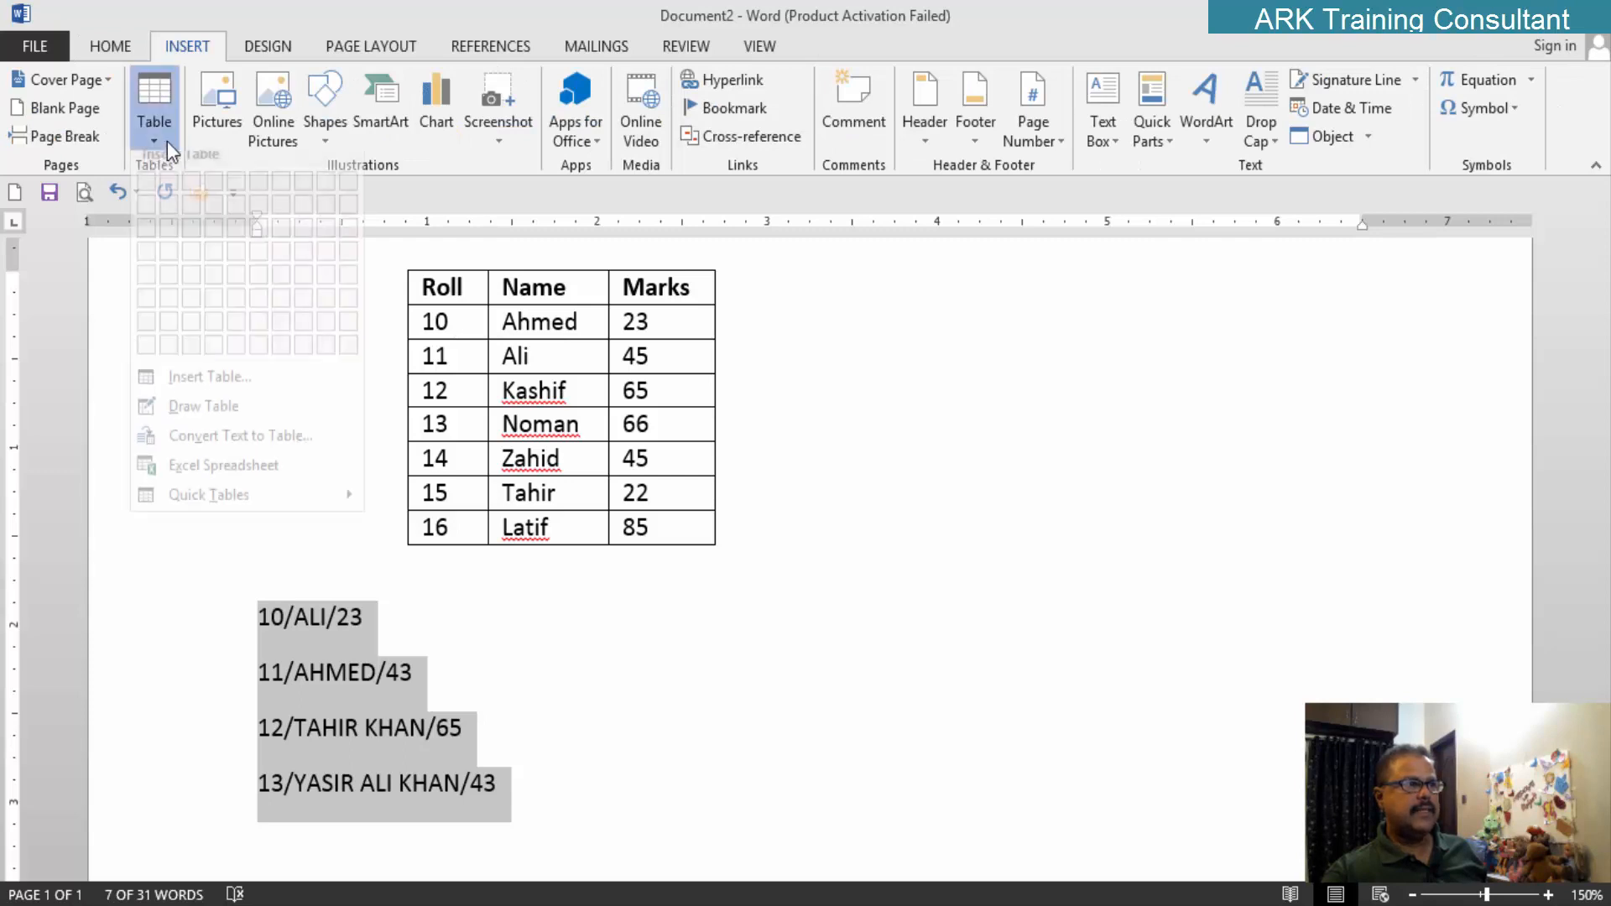
pyautogui.click(200, 456)
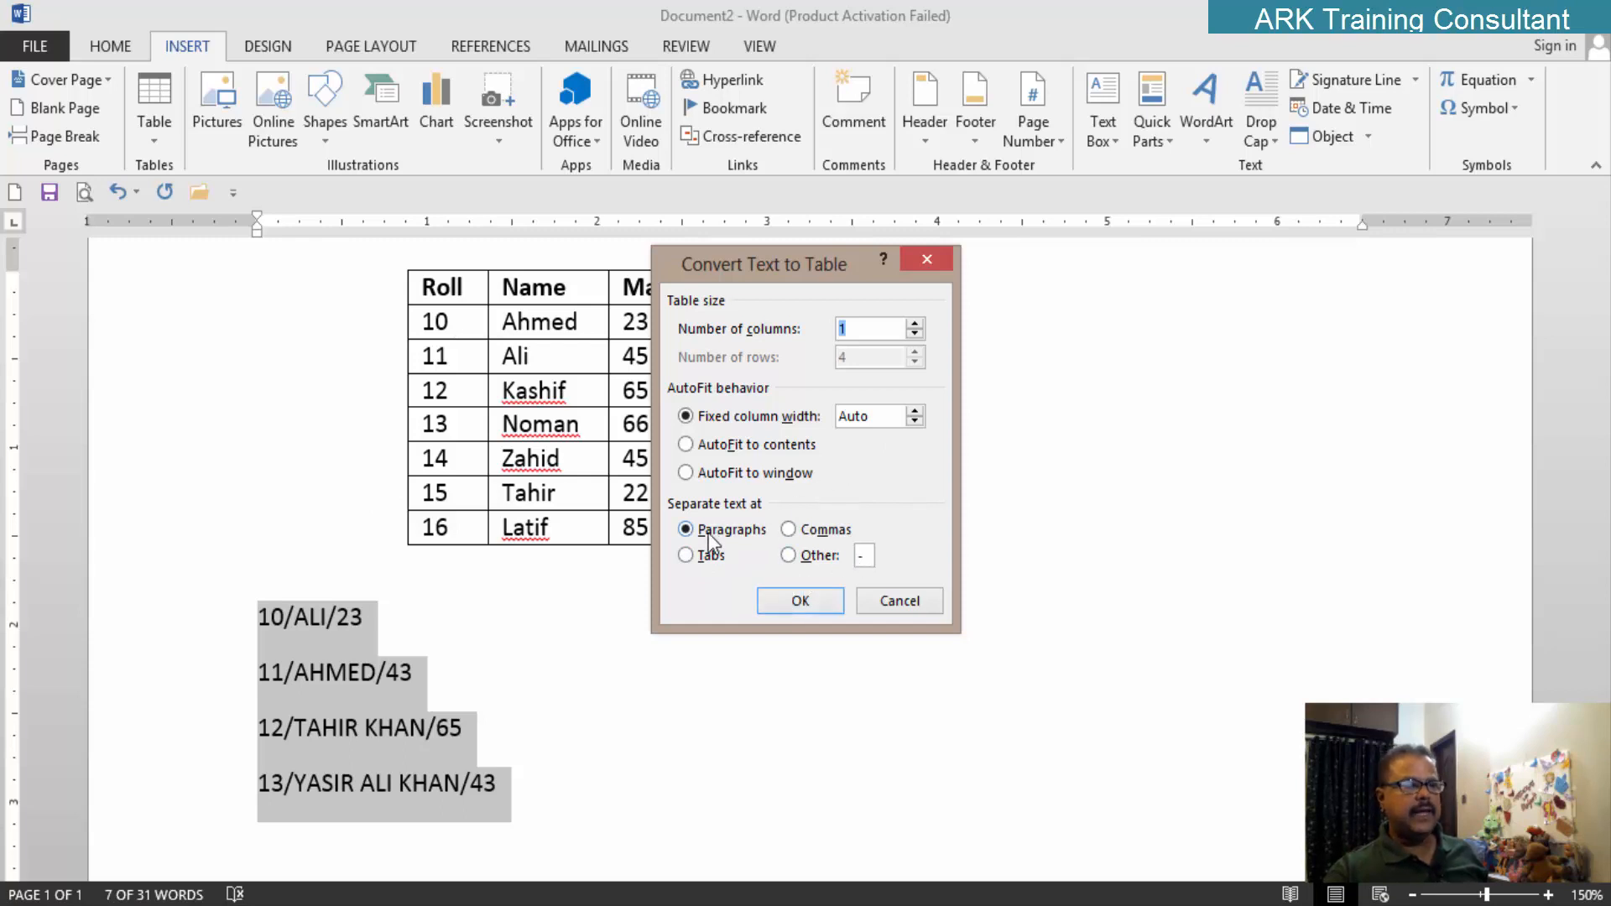
pyautogui.click(811, 558)
pyautogui.write('/')
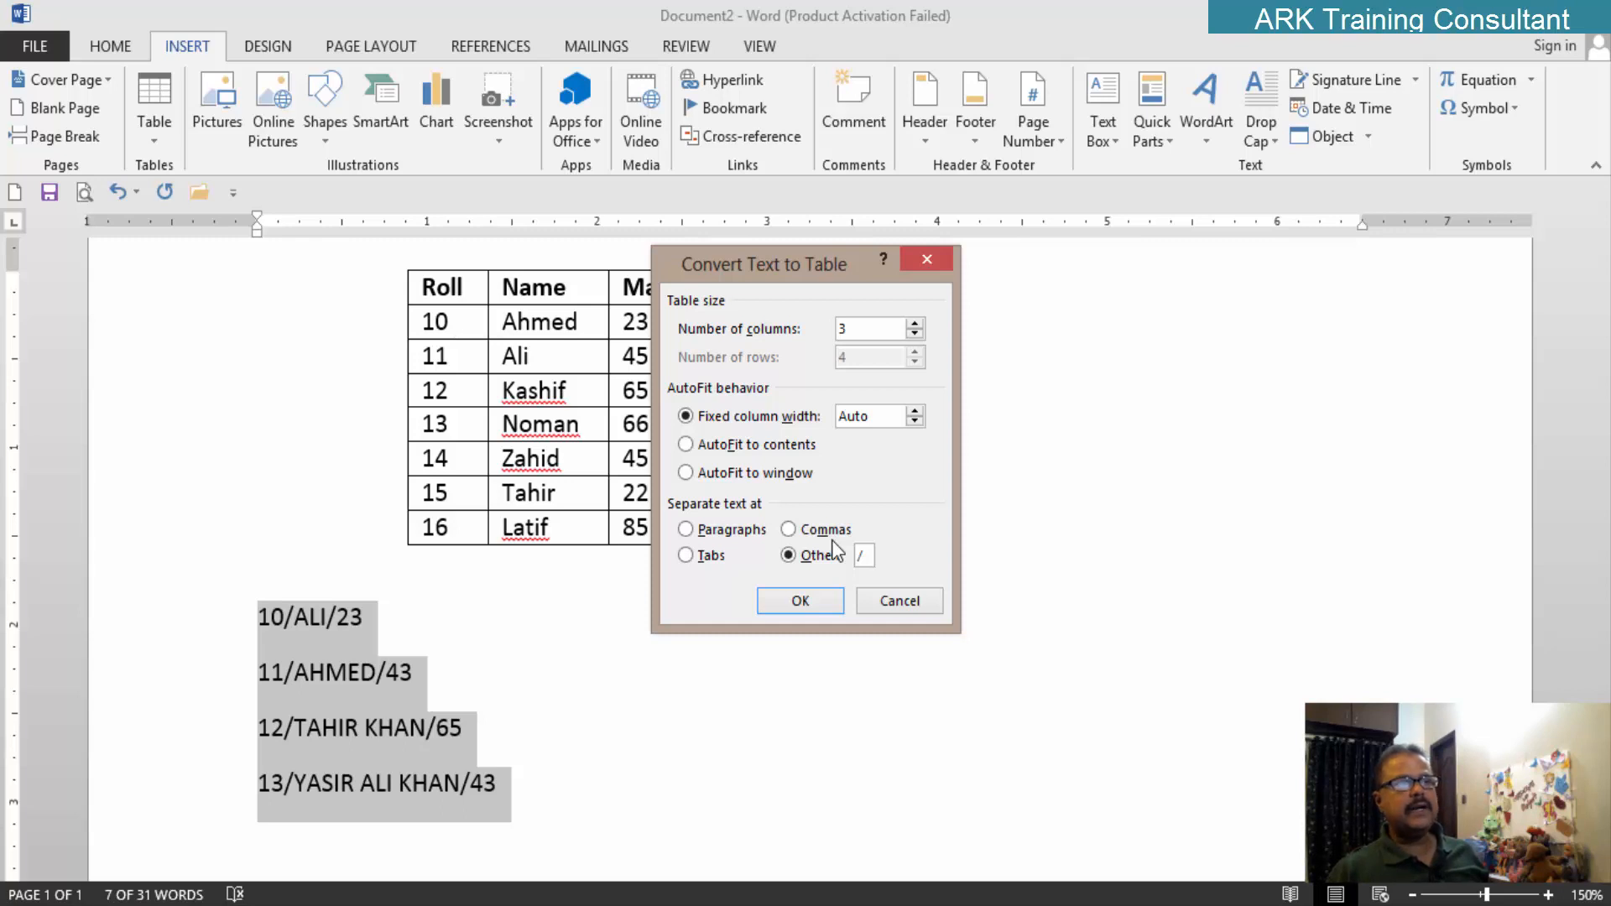
pyautogui.click(817, 599)
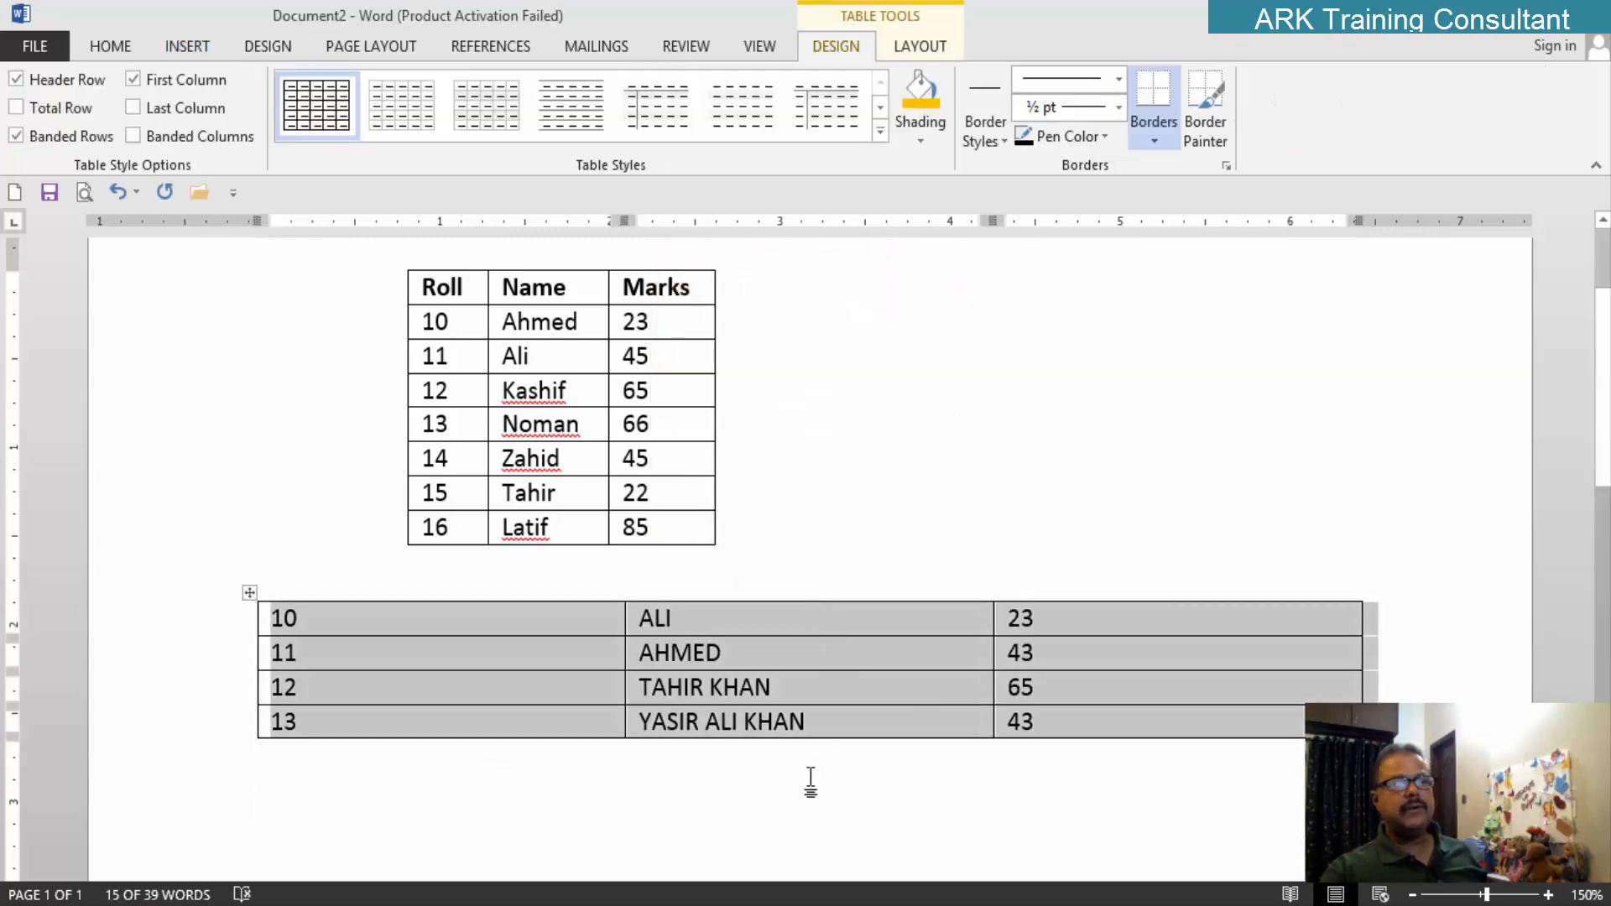
# Step: Fit all three columns of the converted lower table to their contents
pyautogui.click(722, 760)
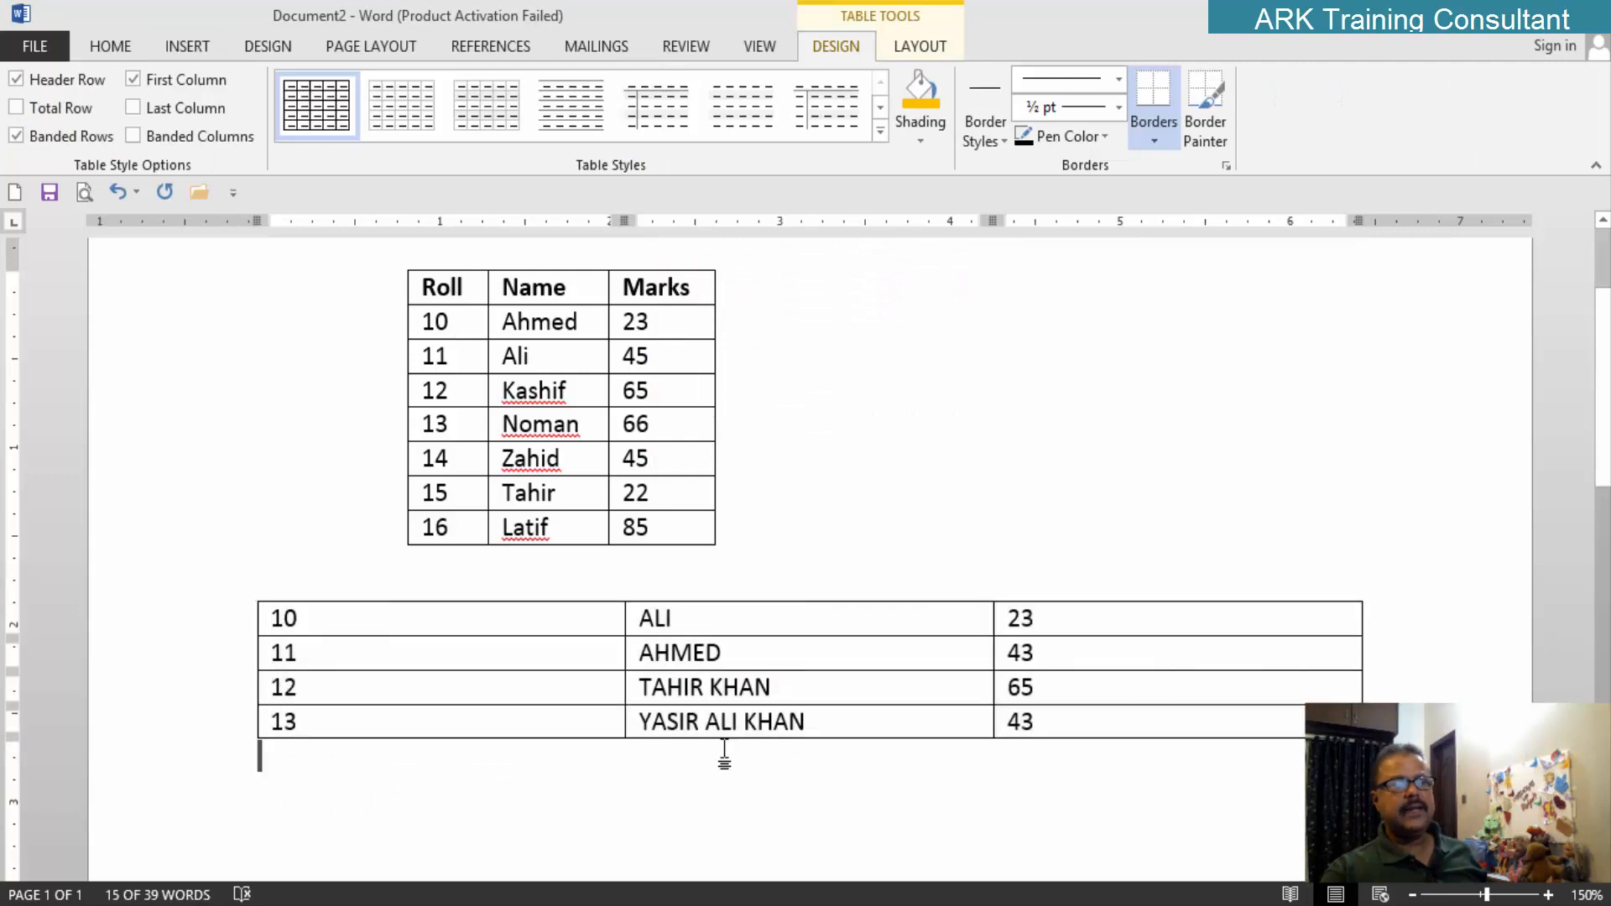
pyautogui.doubleClick(625, 627)
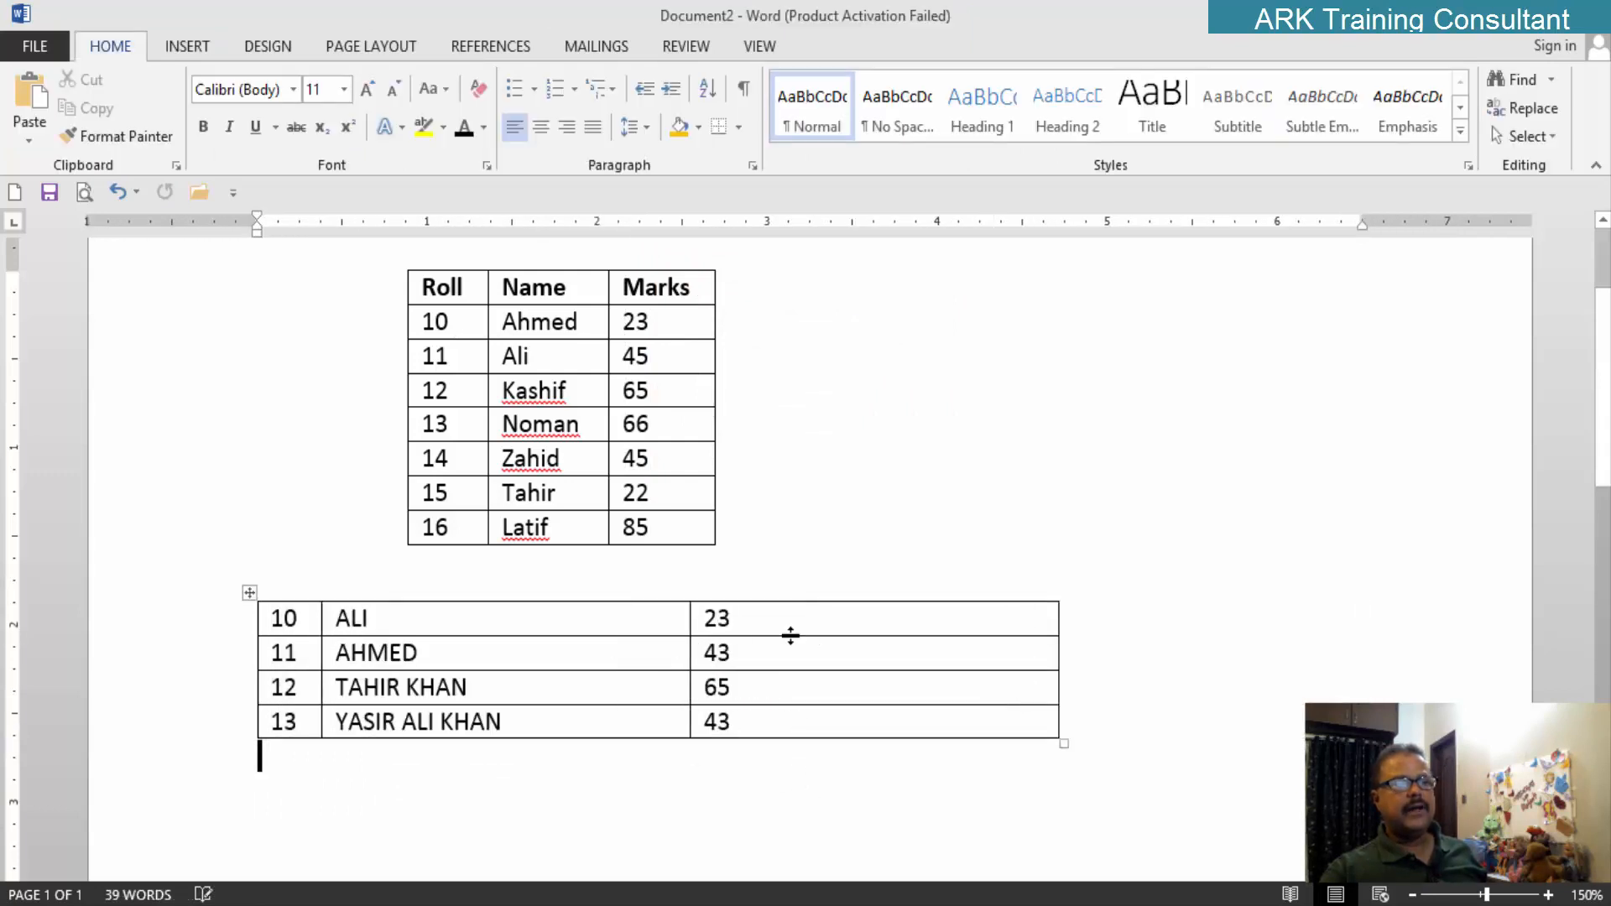
pyautogui.doubleClick(690, 622)
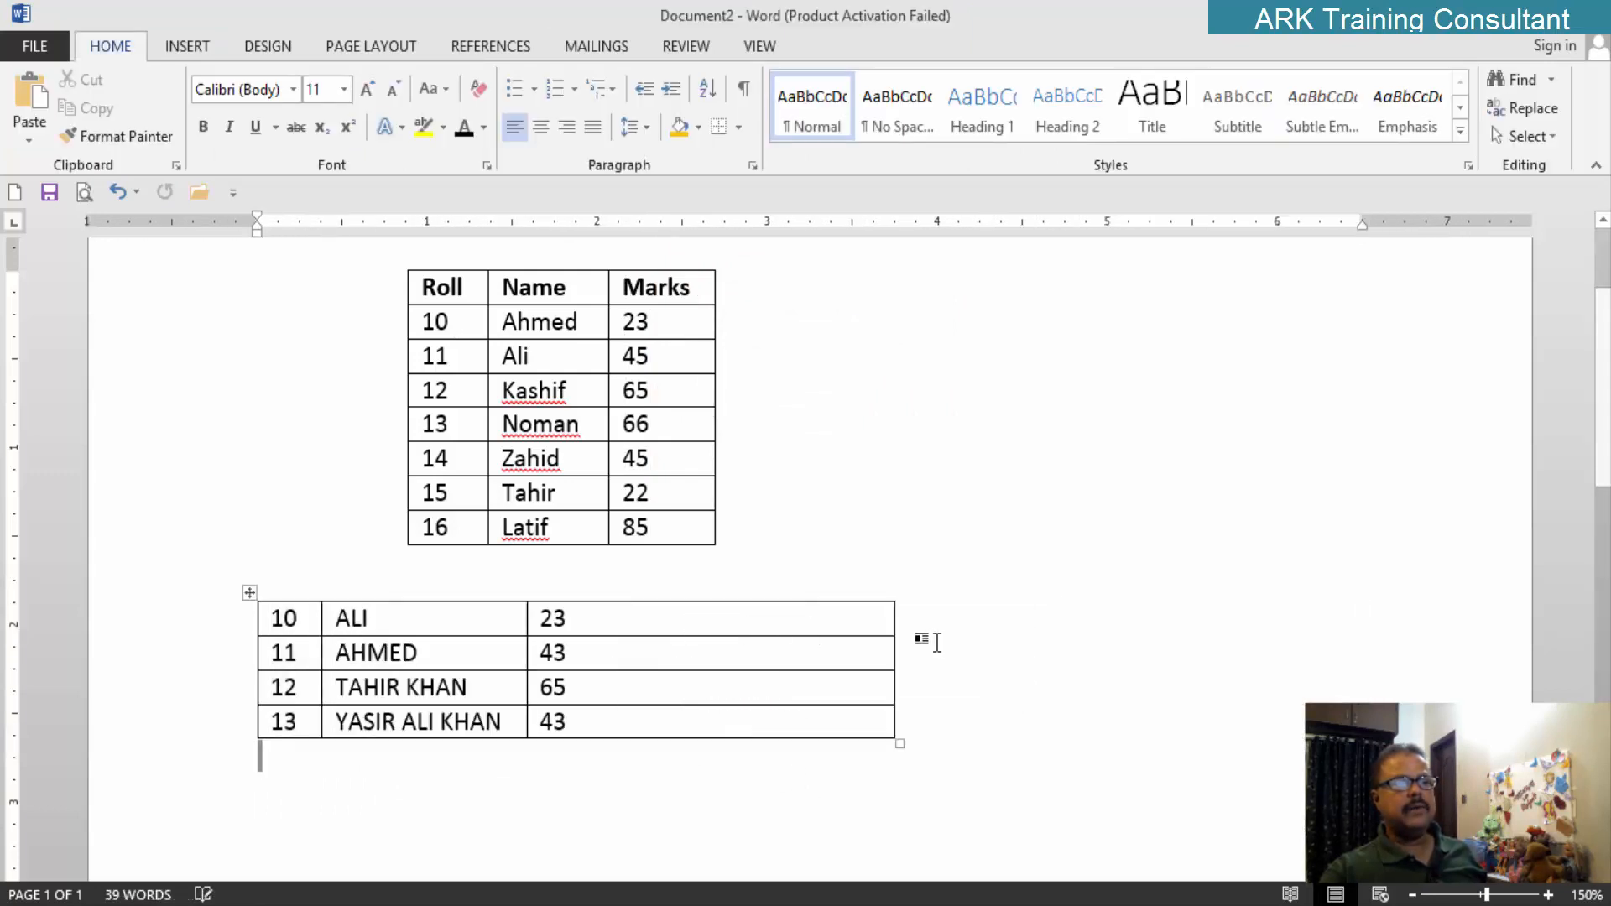
pyautogui.doubleClick(892, 622)
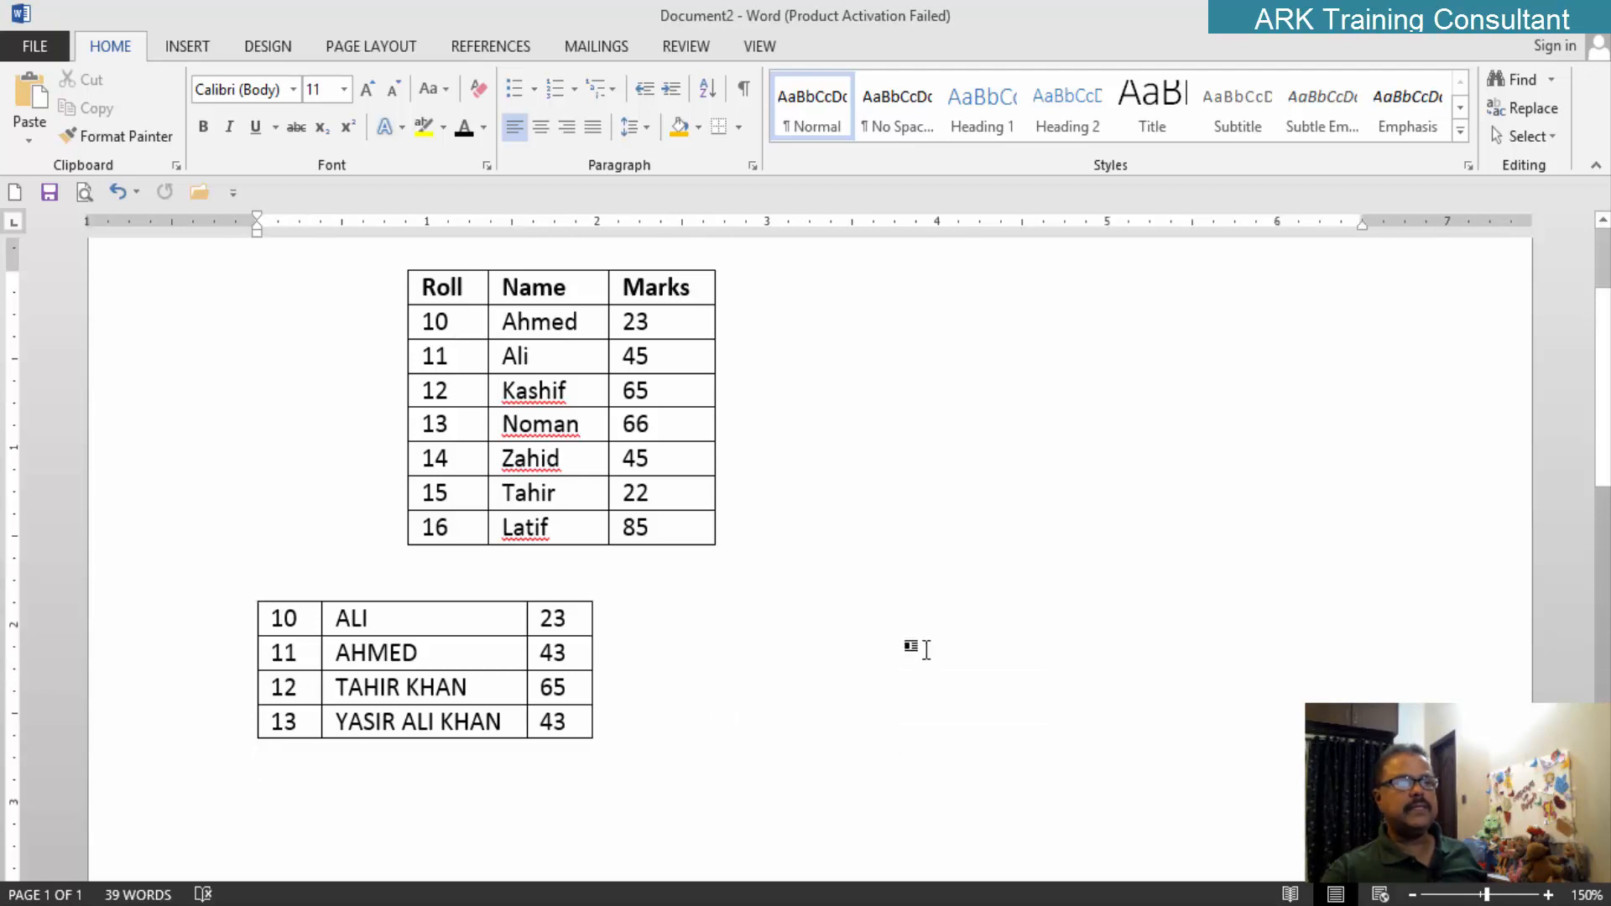
# Step: Undo the column fitting and the text-to-table conversion of the four lines, and clear the selection
pyautogui.hotkey('ctrl', 'z')
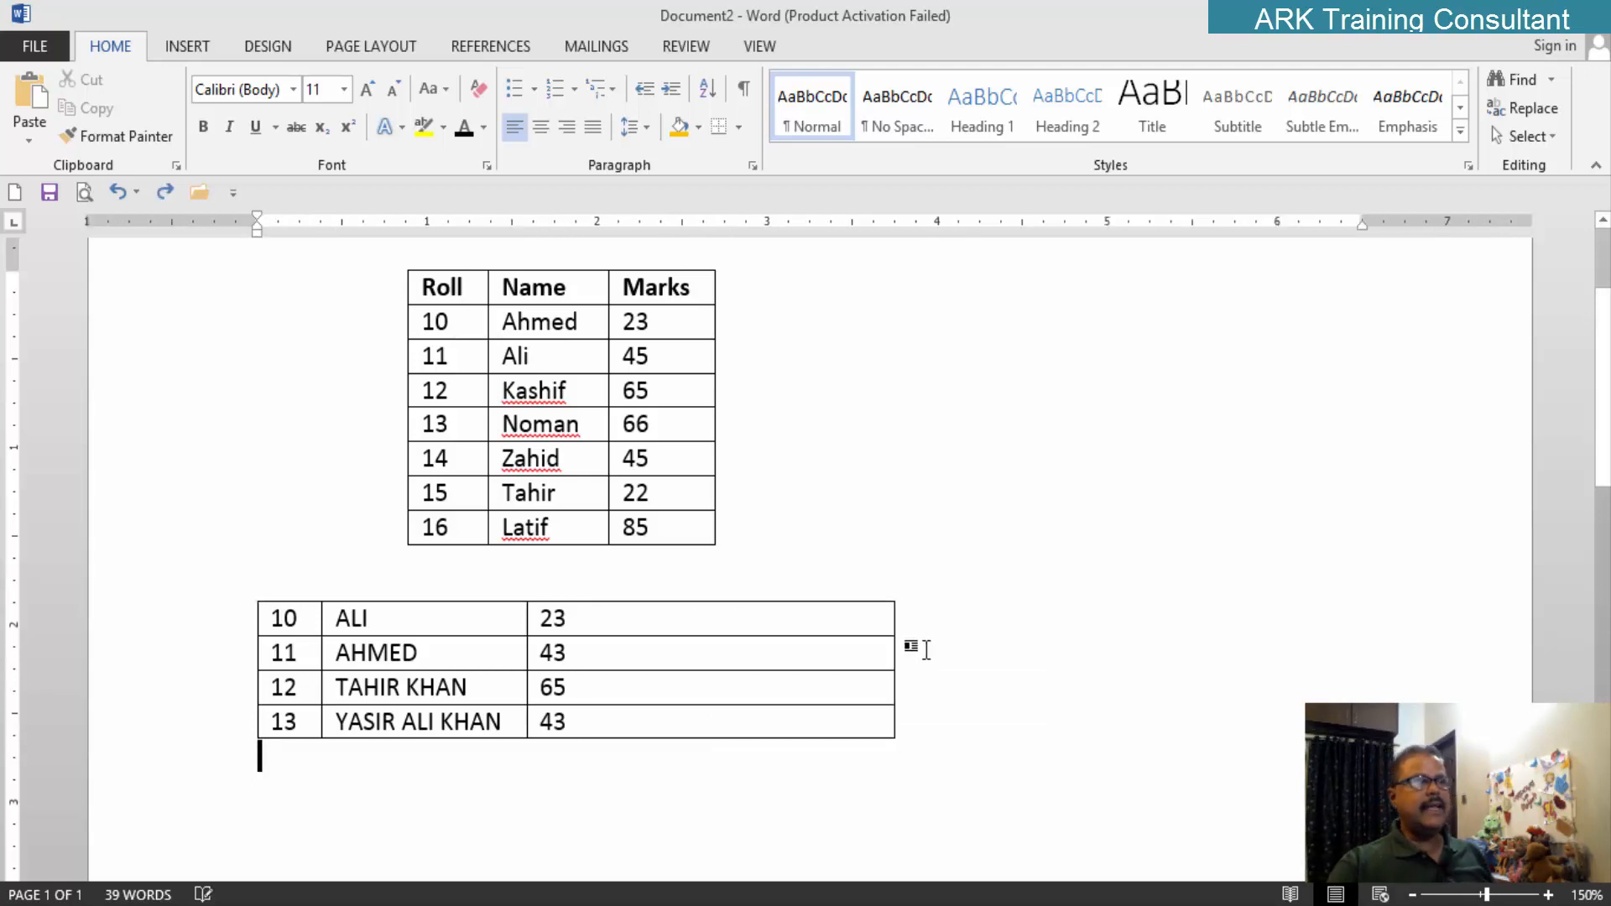
pyautogui.hotkey('ctrl', 'z')
pyautogui.hotkey('ctrl', 'z')
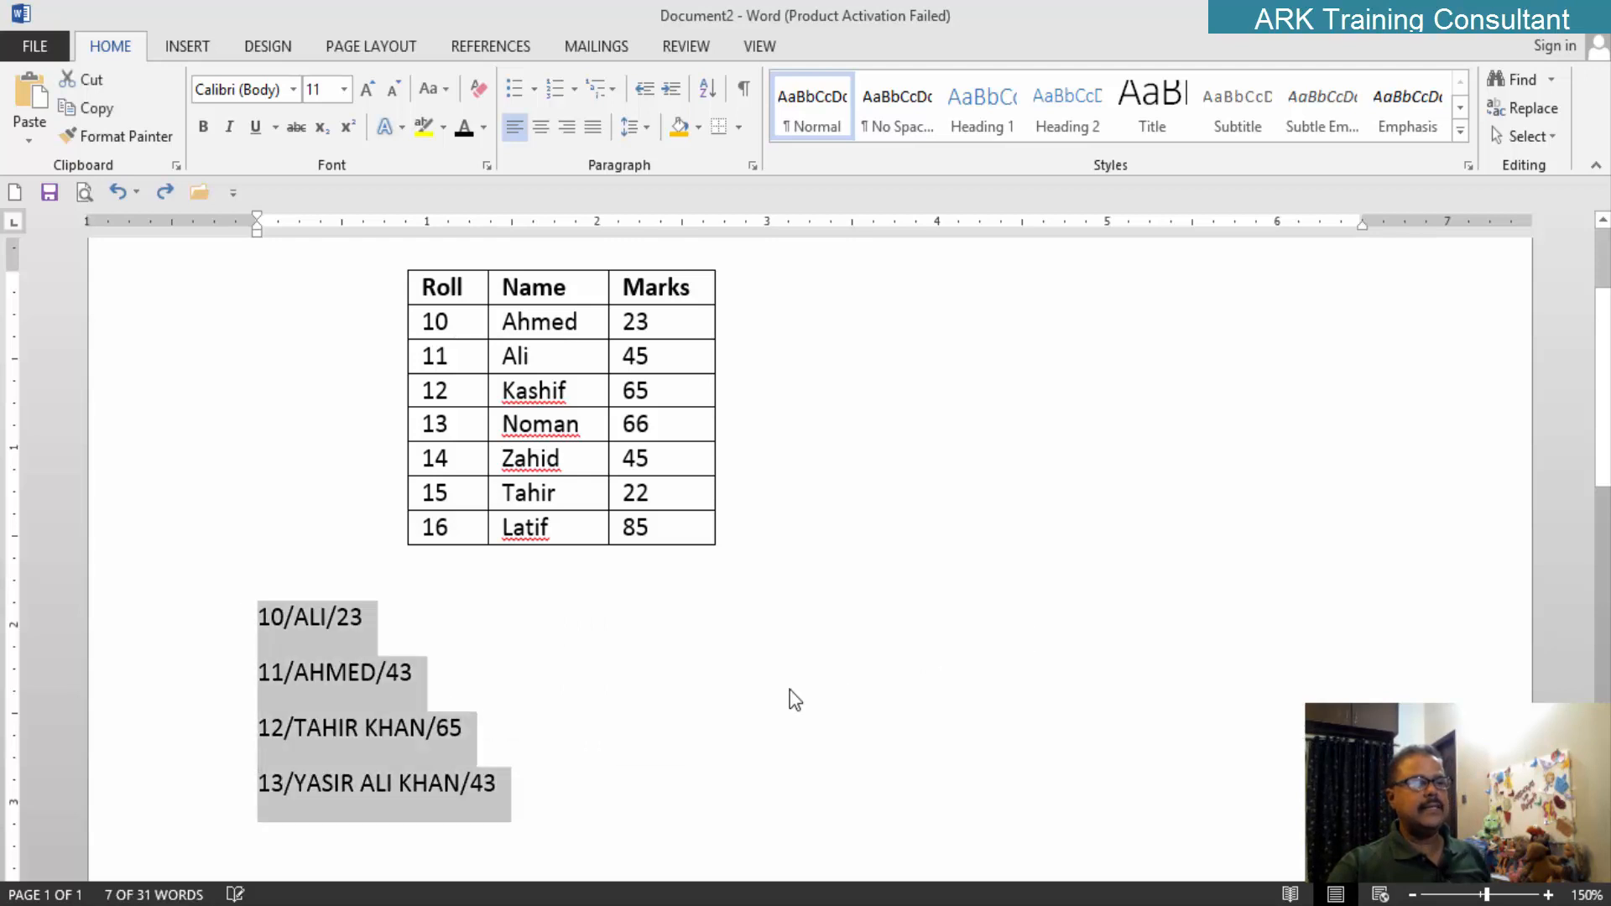
pyautogui.click(663, 671)
# Step: Replace both slashes in the roll 10 line below the table with asterisks
pyautogui.click(339, 617)
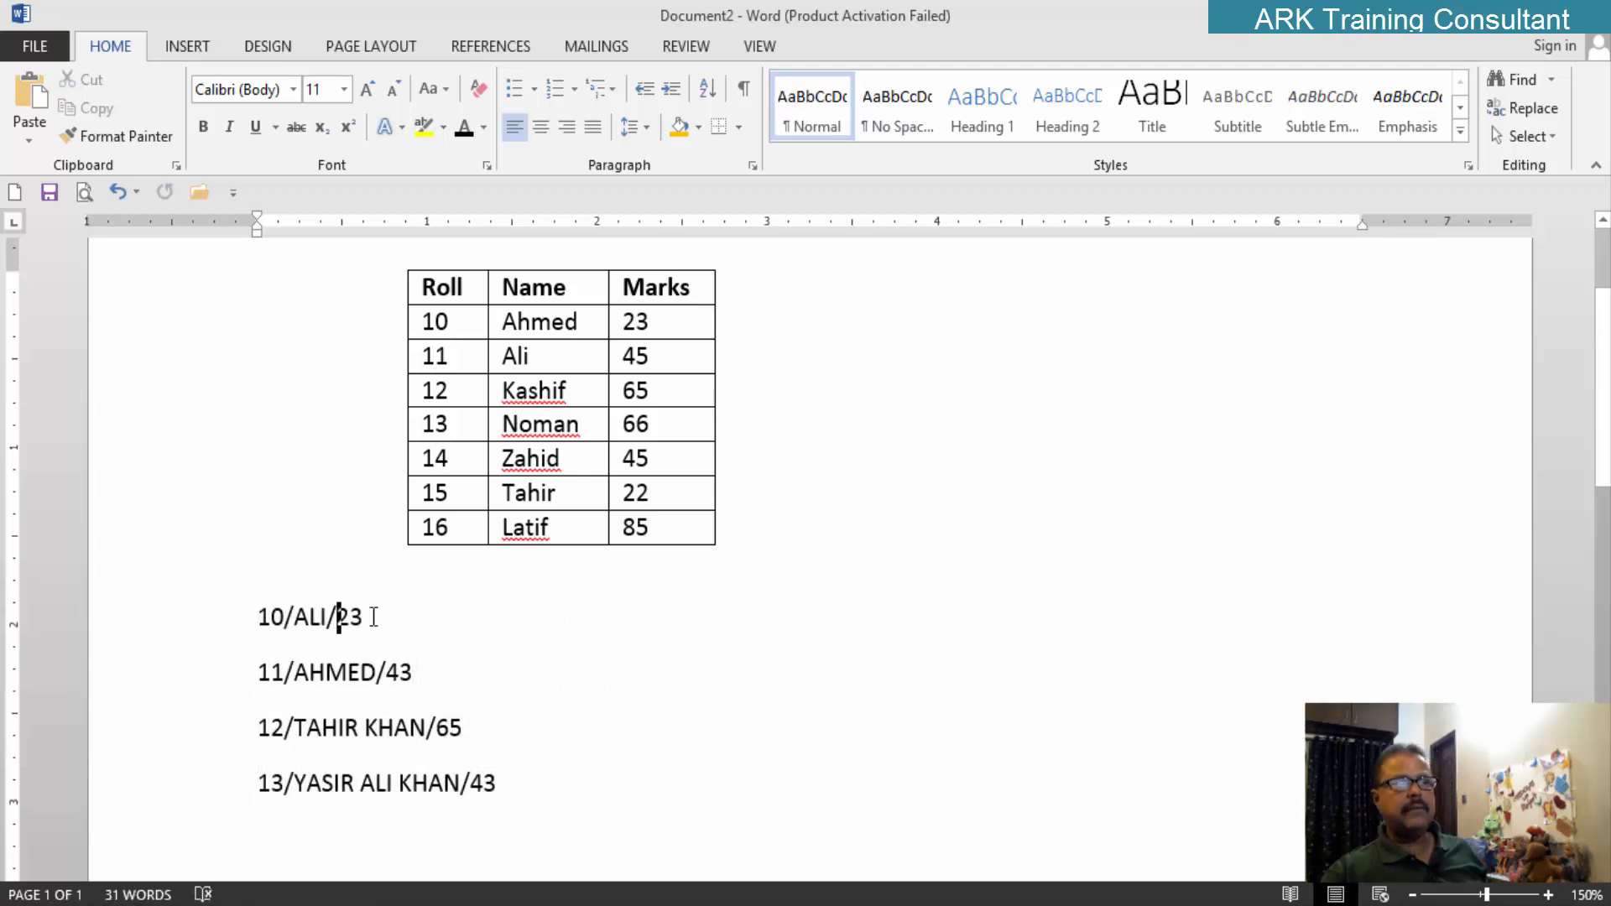
pyautogui.press('BackSpace')
pyautogui.press('Left')
pyautogui.press('Left')
pyautogui.press('Left')
pyautogui.press('BackSpace')
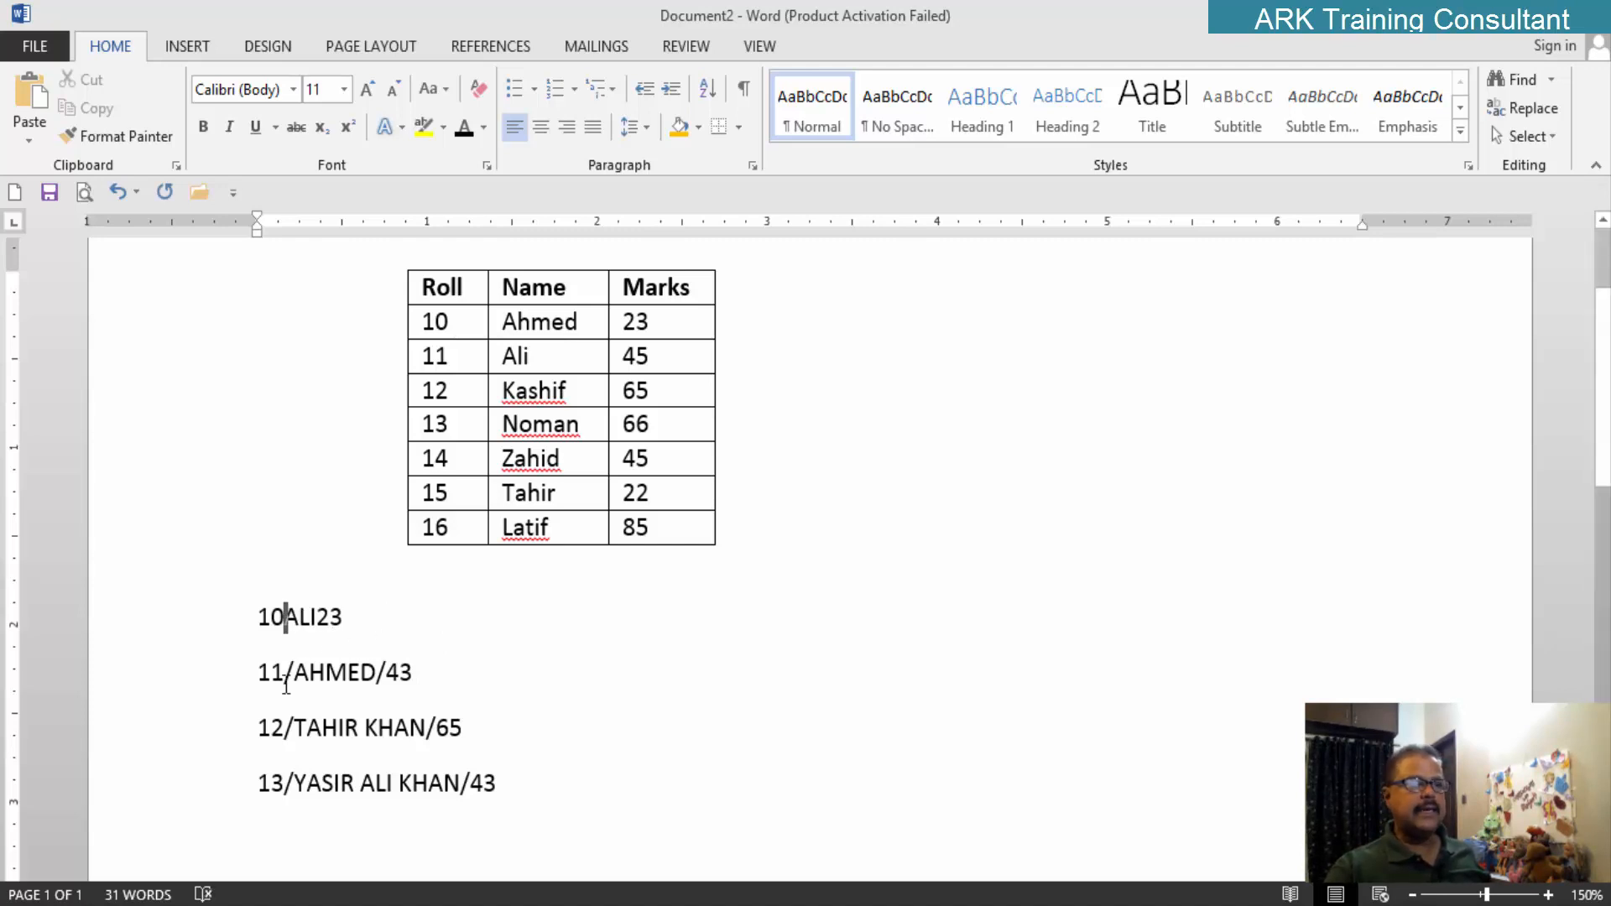
pyautogui.click(286, 620)
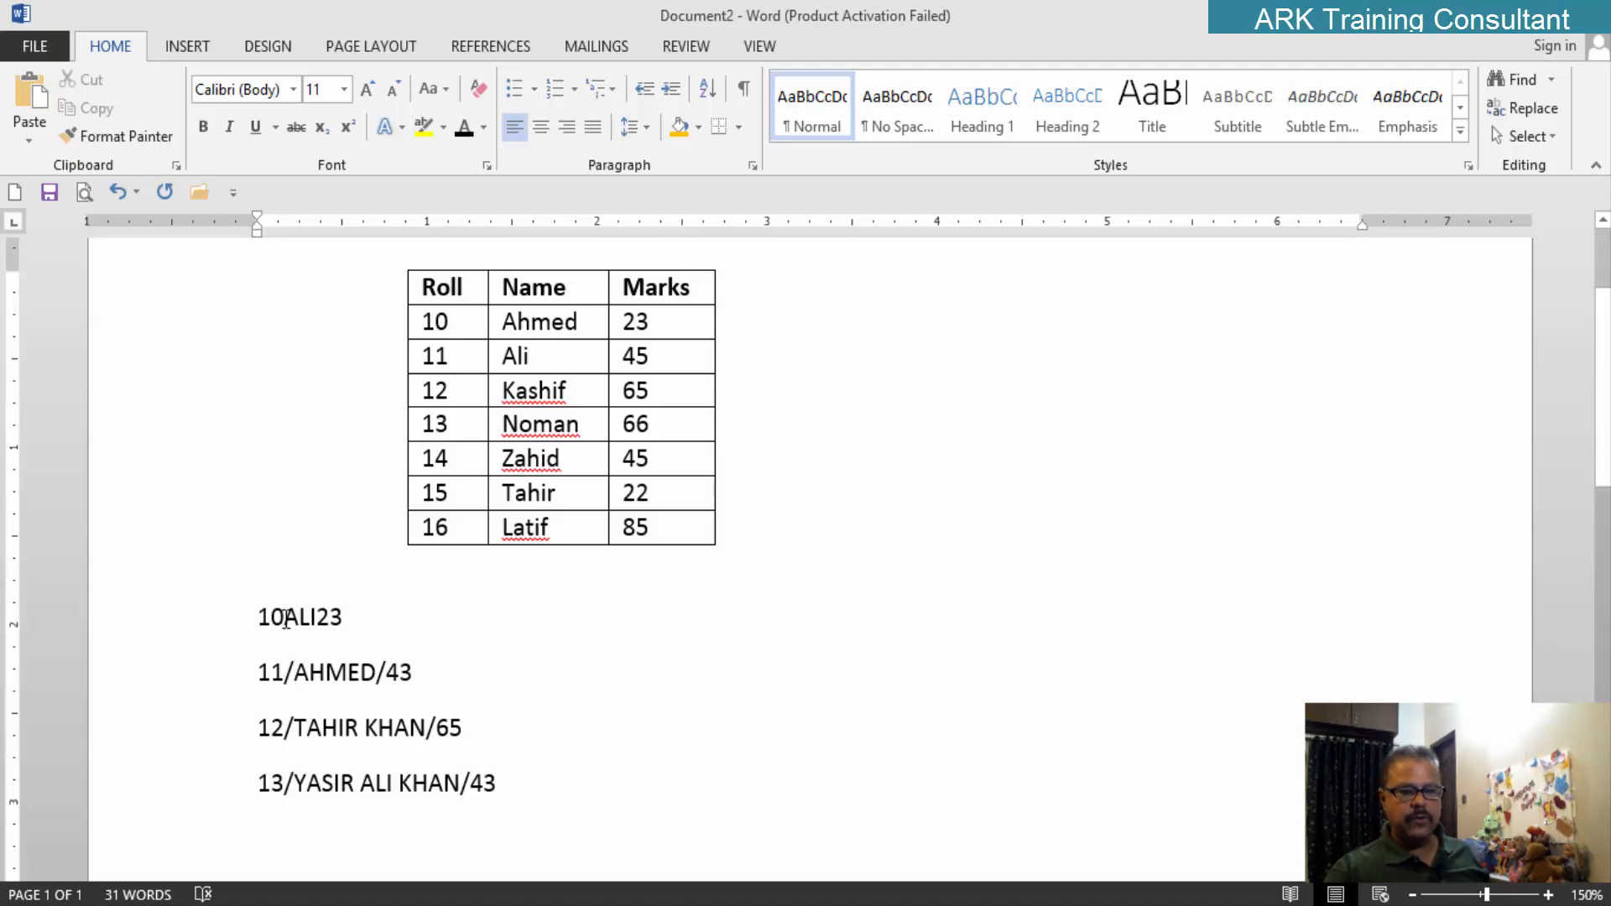
pyautogui.write('*ALI')
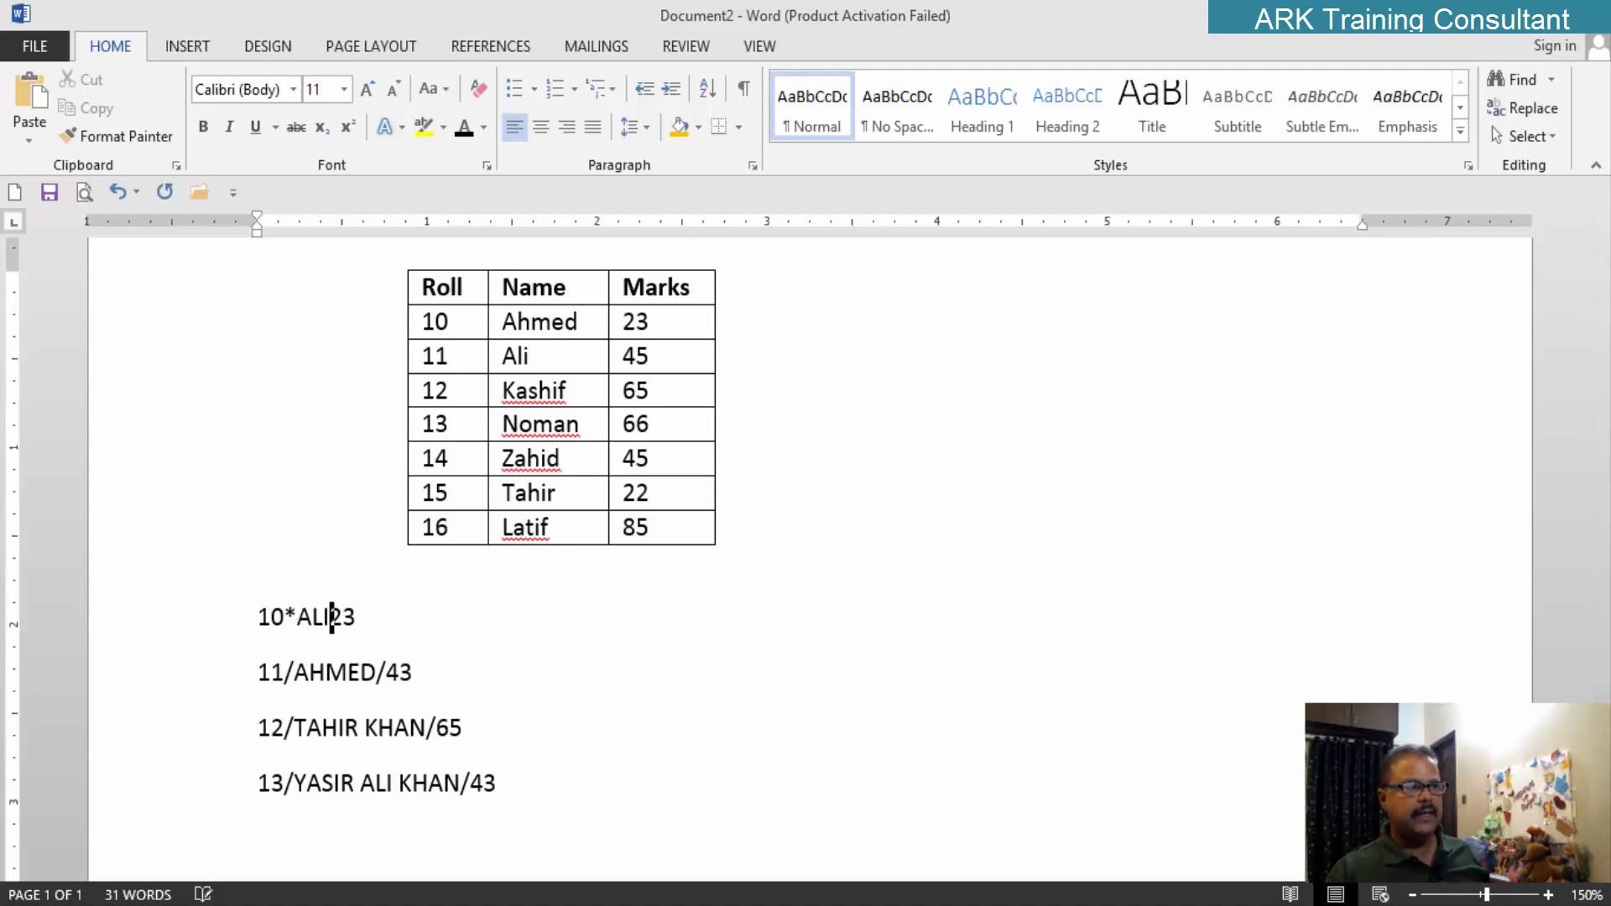
pyautogui.write('*')
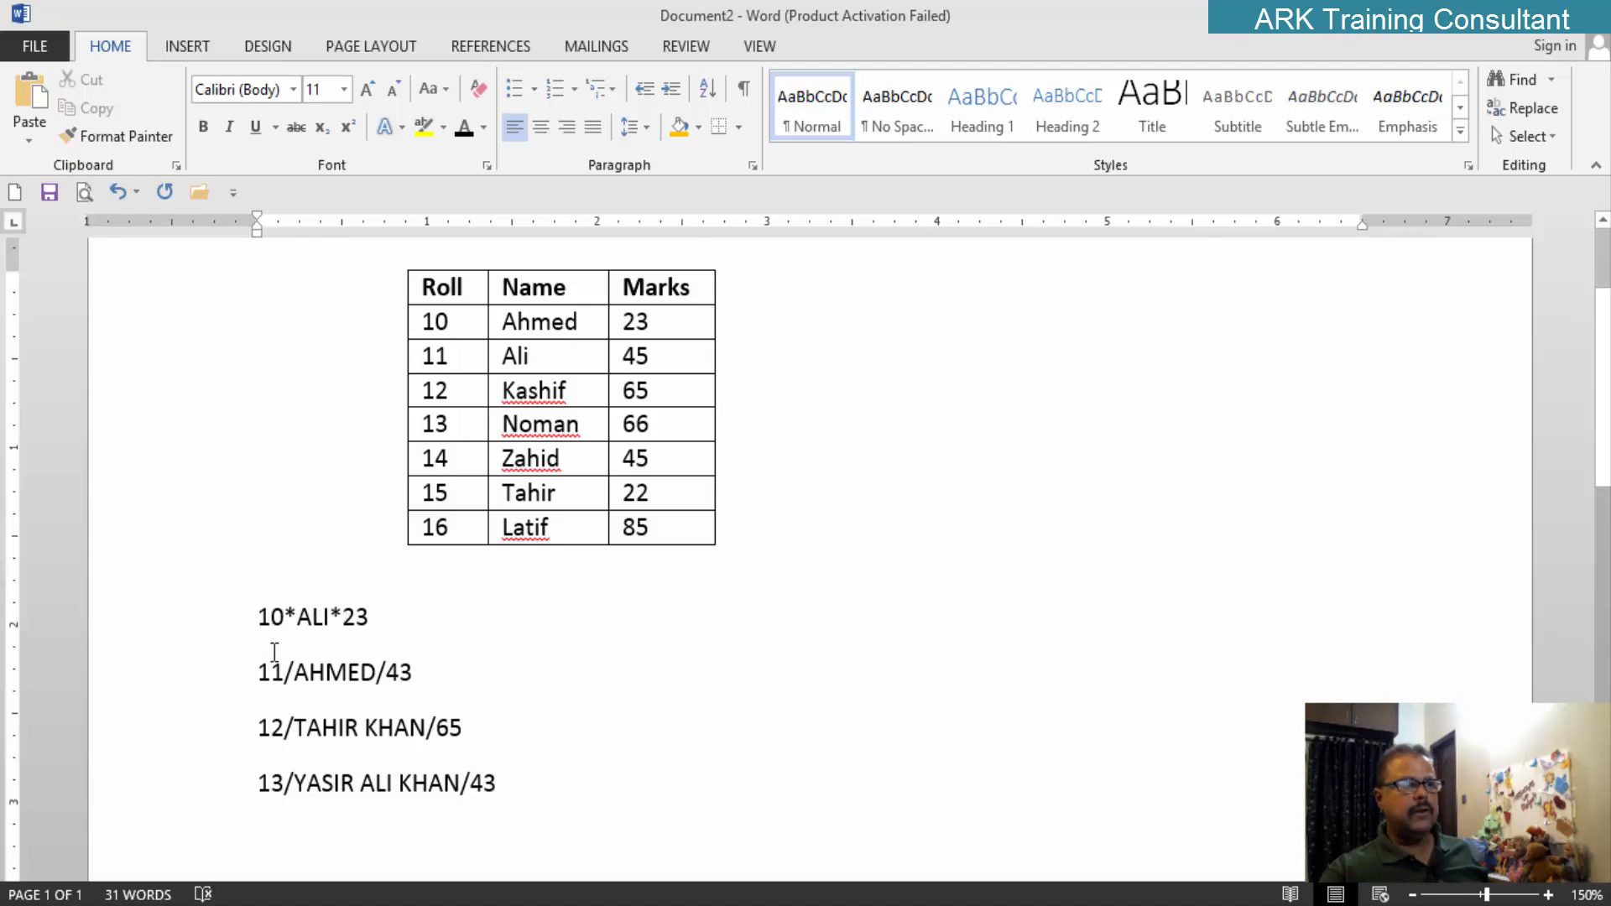
# Step: Replace both slashes in the roll 11 line with asterisks
pyautogui.click(296, 672)
pyautogui.press('BackSpace')
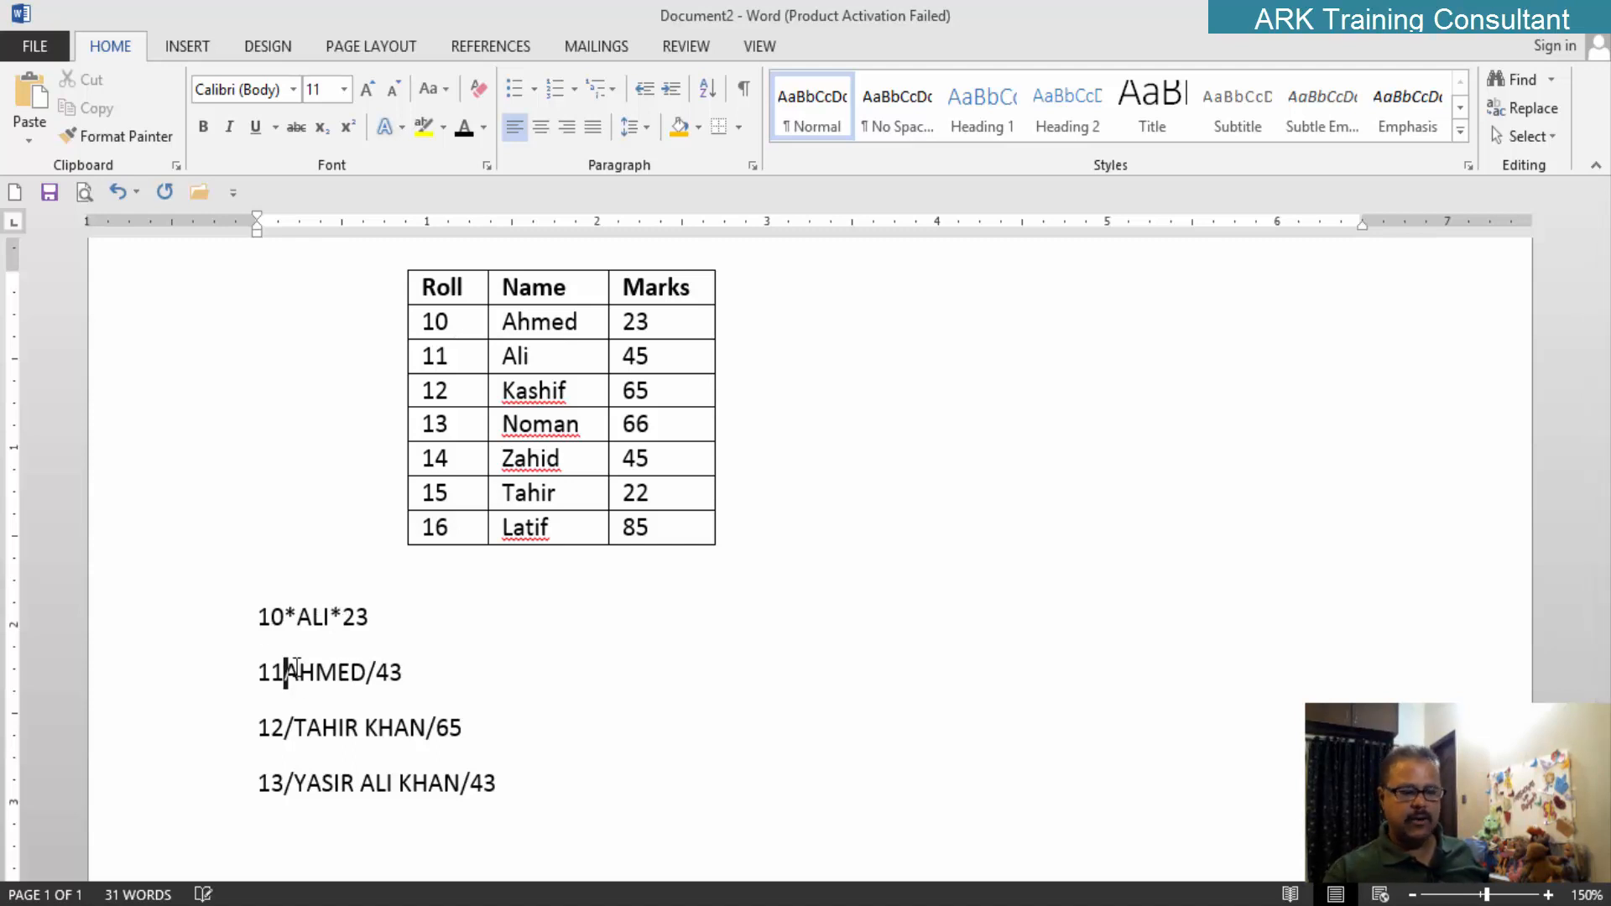
pyautogui.write('*')
pyautogui.press('Right')
pyautogui.press('Right')
pyautogui.press('Right')
pyautogui.press('Right')
pyautogui.press('Right')
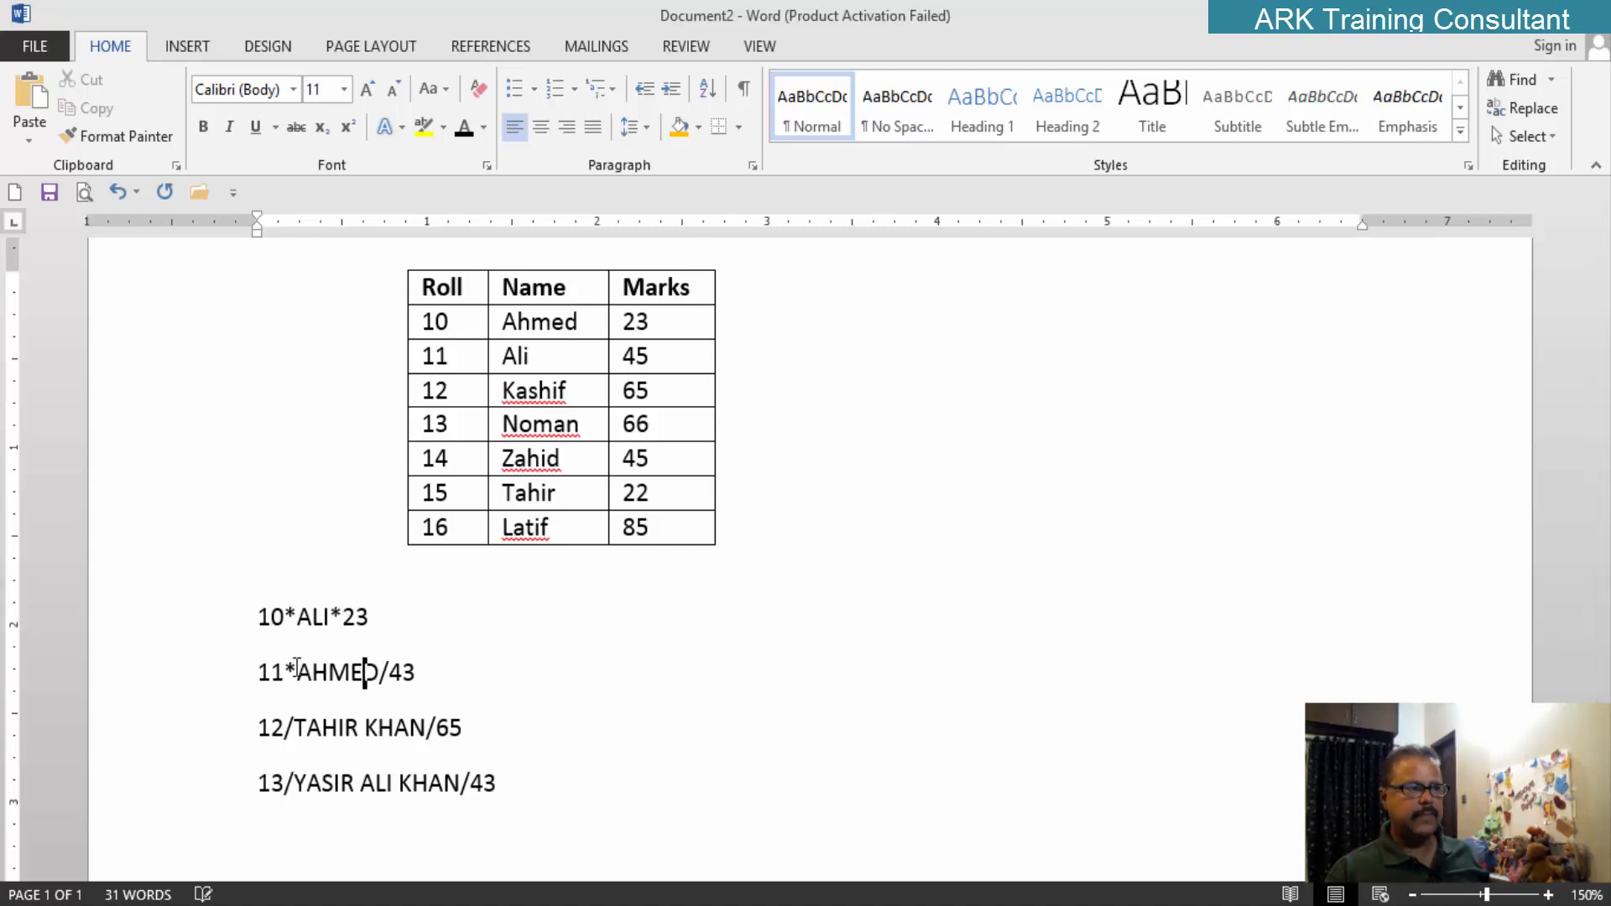
pyautogui.press('BackSpace')
pyautogui.write('*')
# Step: Replace both slashes in the roll 12 line with asterisks
pyautogui.press('Down')
pyautogui.press('Left')
pyautogui.press('Left')
pyautogui.press('Left')
pyautogui.press('Left')
pyautogui.press('Left')
pyautogui.press('Left')
pyautogui.press('Left')
pyautogui.press('Left')
pyautogui.press('Left')
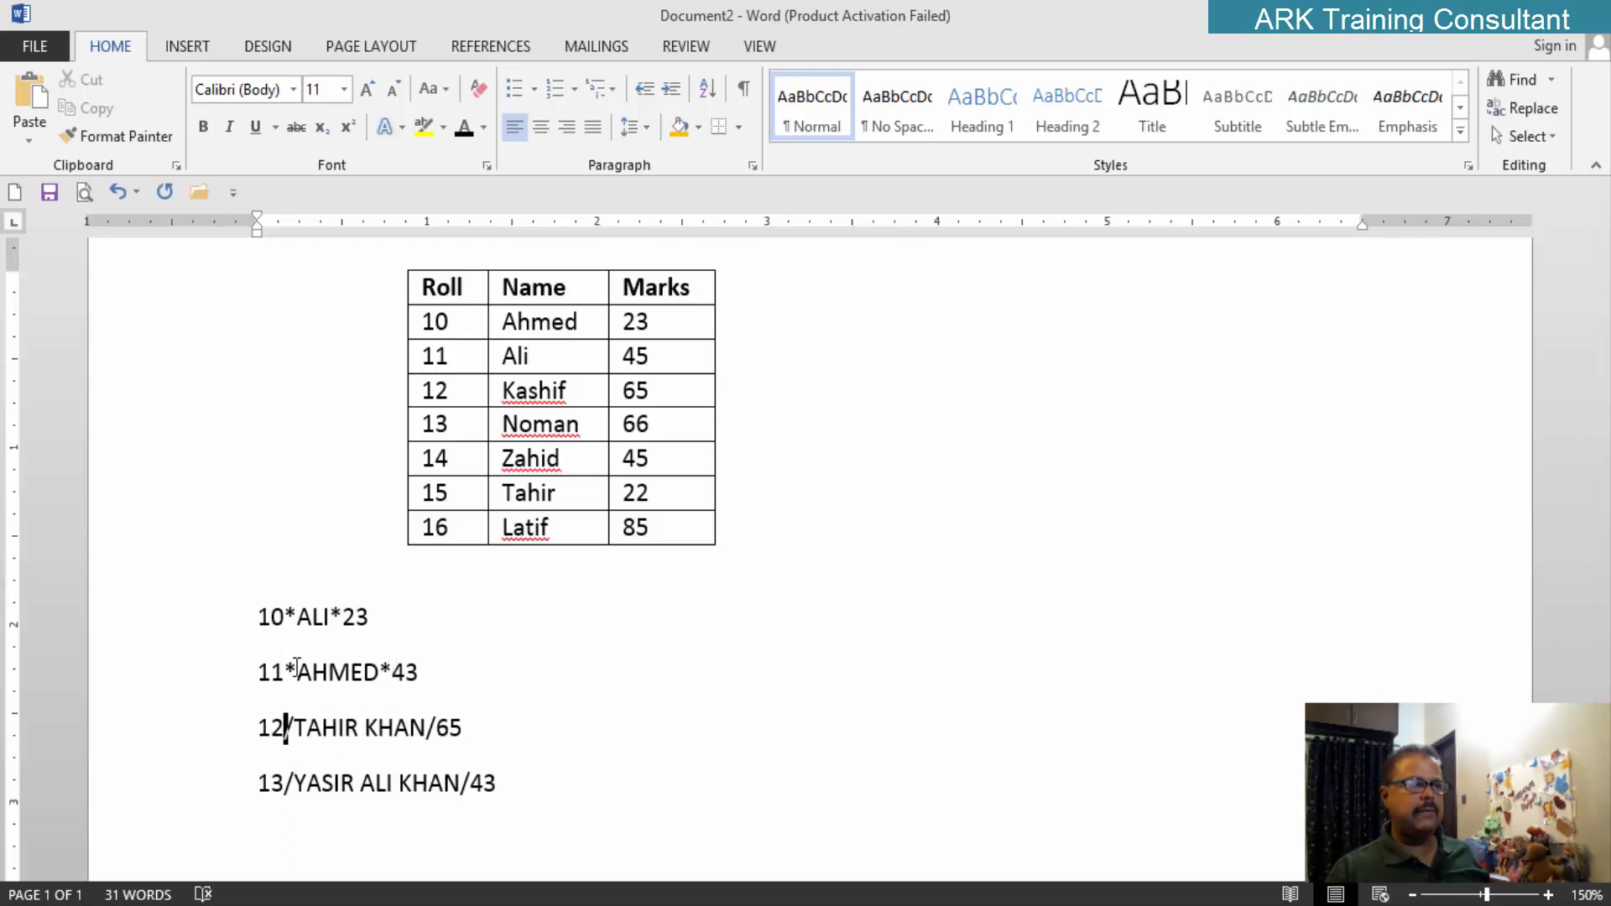
pyautogui.press('Delete')
pyautogui.write('*')
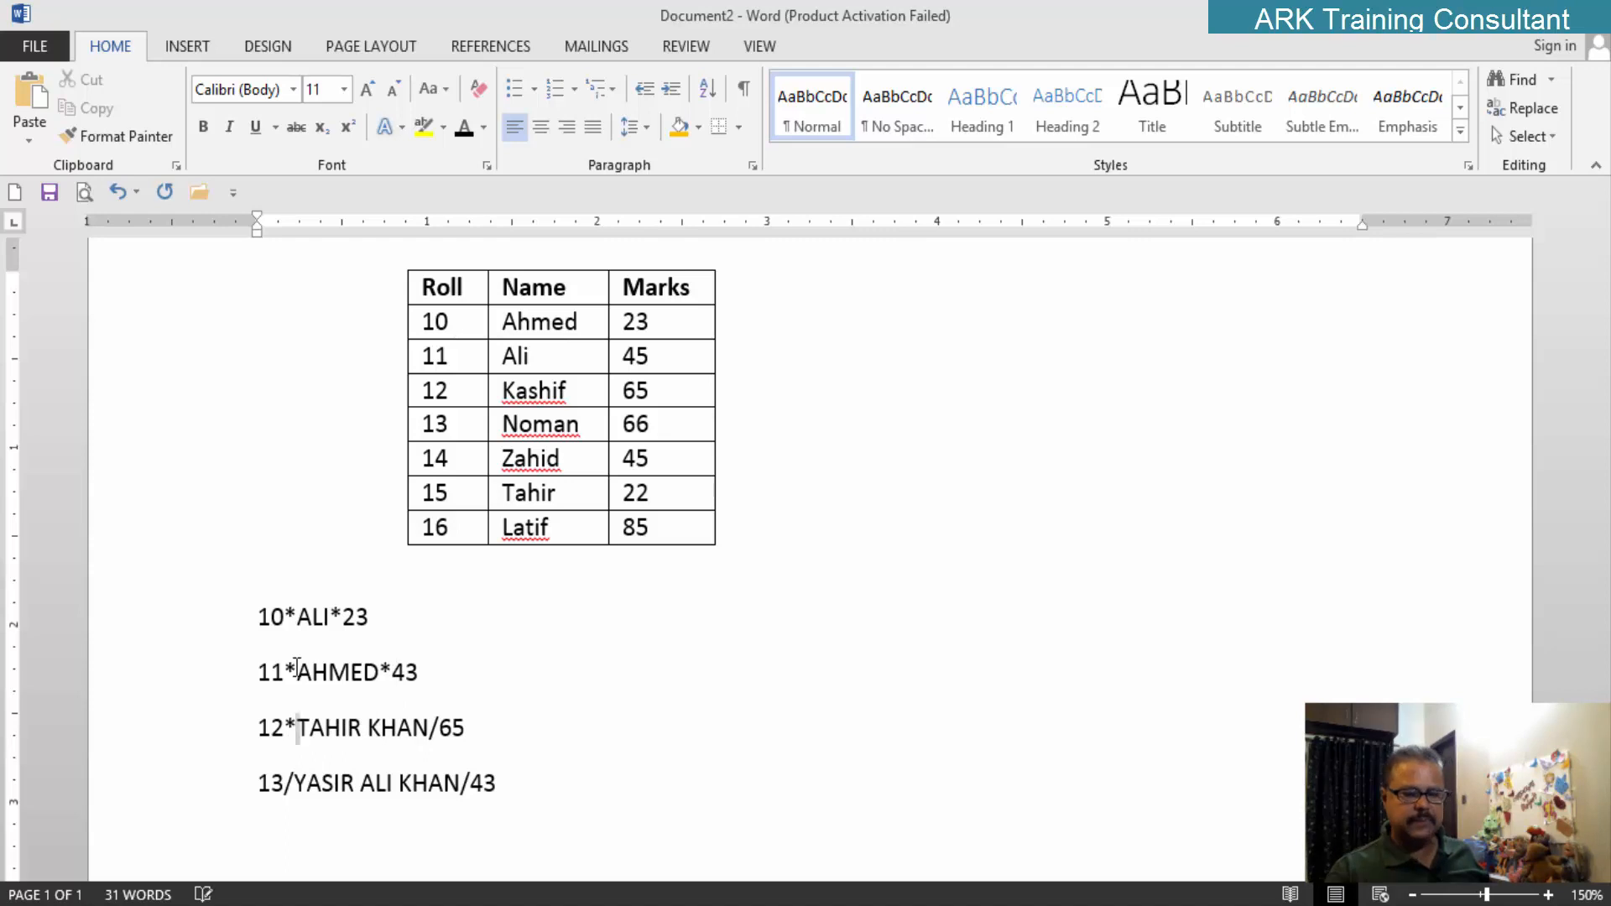
pyautogui.press('Right')
pyautogui.press('Right')
pyautogui.press('Right')
pyautogui.press('Right')
pyautogui.press('Right')
pyautogui.press('Right')
pyautogui.press('Right')
pyautogui.press('Right')
pyautogui.press('Right')
pyautogui.press('Right')
pyautogui.press('Right')
pyautogui.press('Right')
pyautogui.press('BackSpace')
pyautogui.write('*')
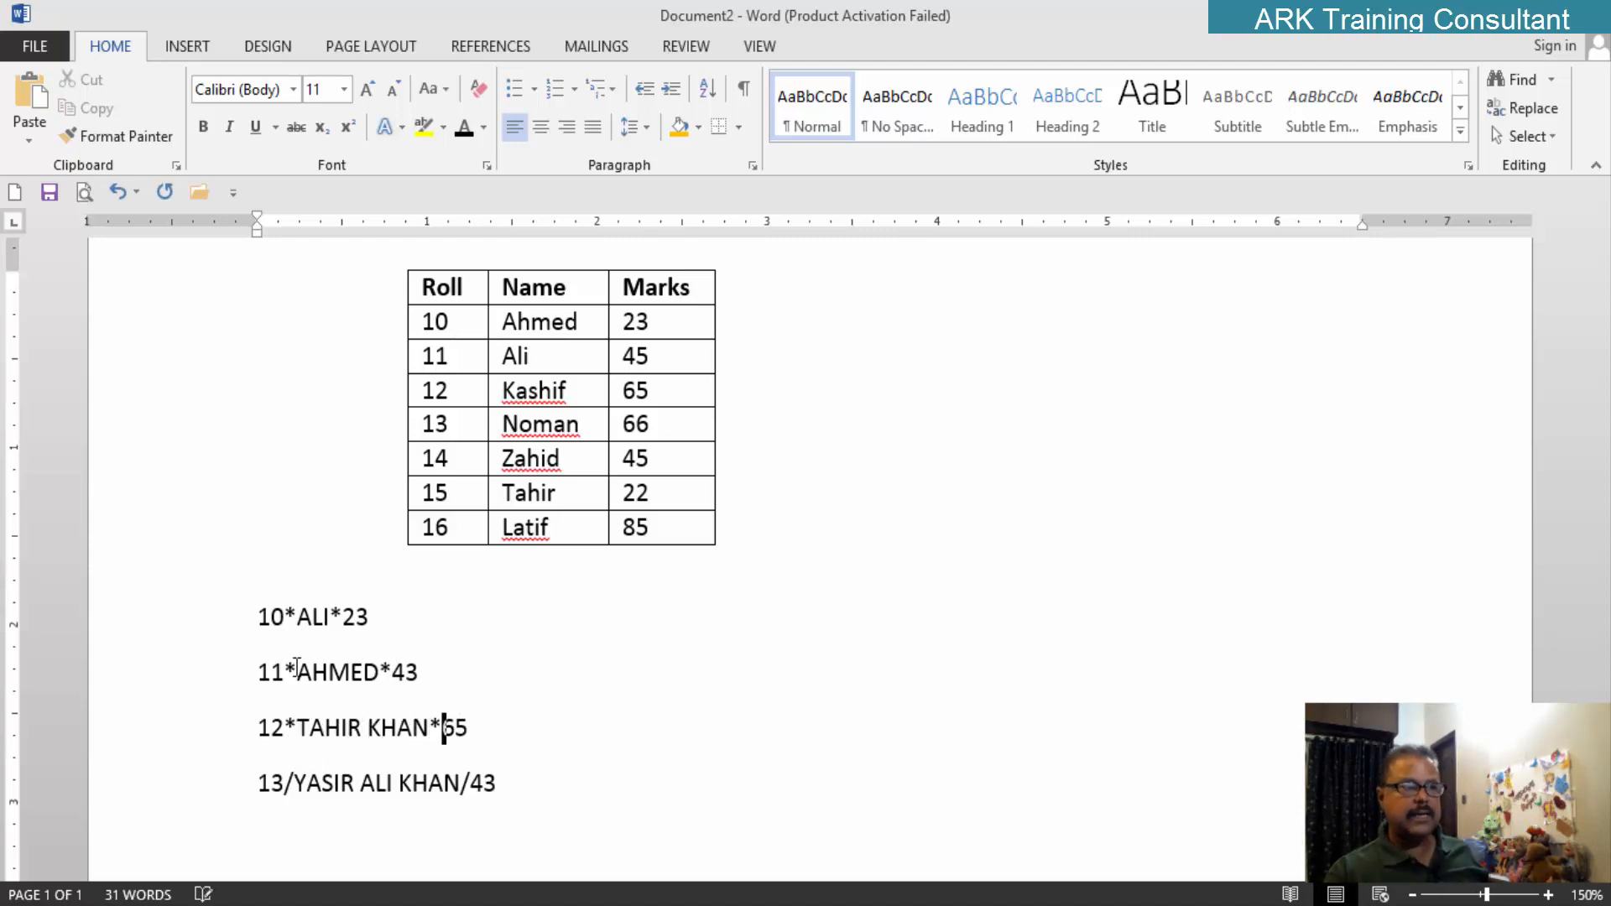
# Step: Replace both slashes in the roll 13 line with asterisks
pyautogui.click(295, 783)
pyautogui.press('BackSpace')
pyautogui.write('*')
pyautogui.press('Right')
pyautogui.press('Right')
pyautogui.press('Right')
pyautogui.press('Right')
pyautogui.press('Right')
pyautogui.press('Right')
pyautogui.press('Right')
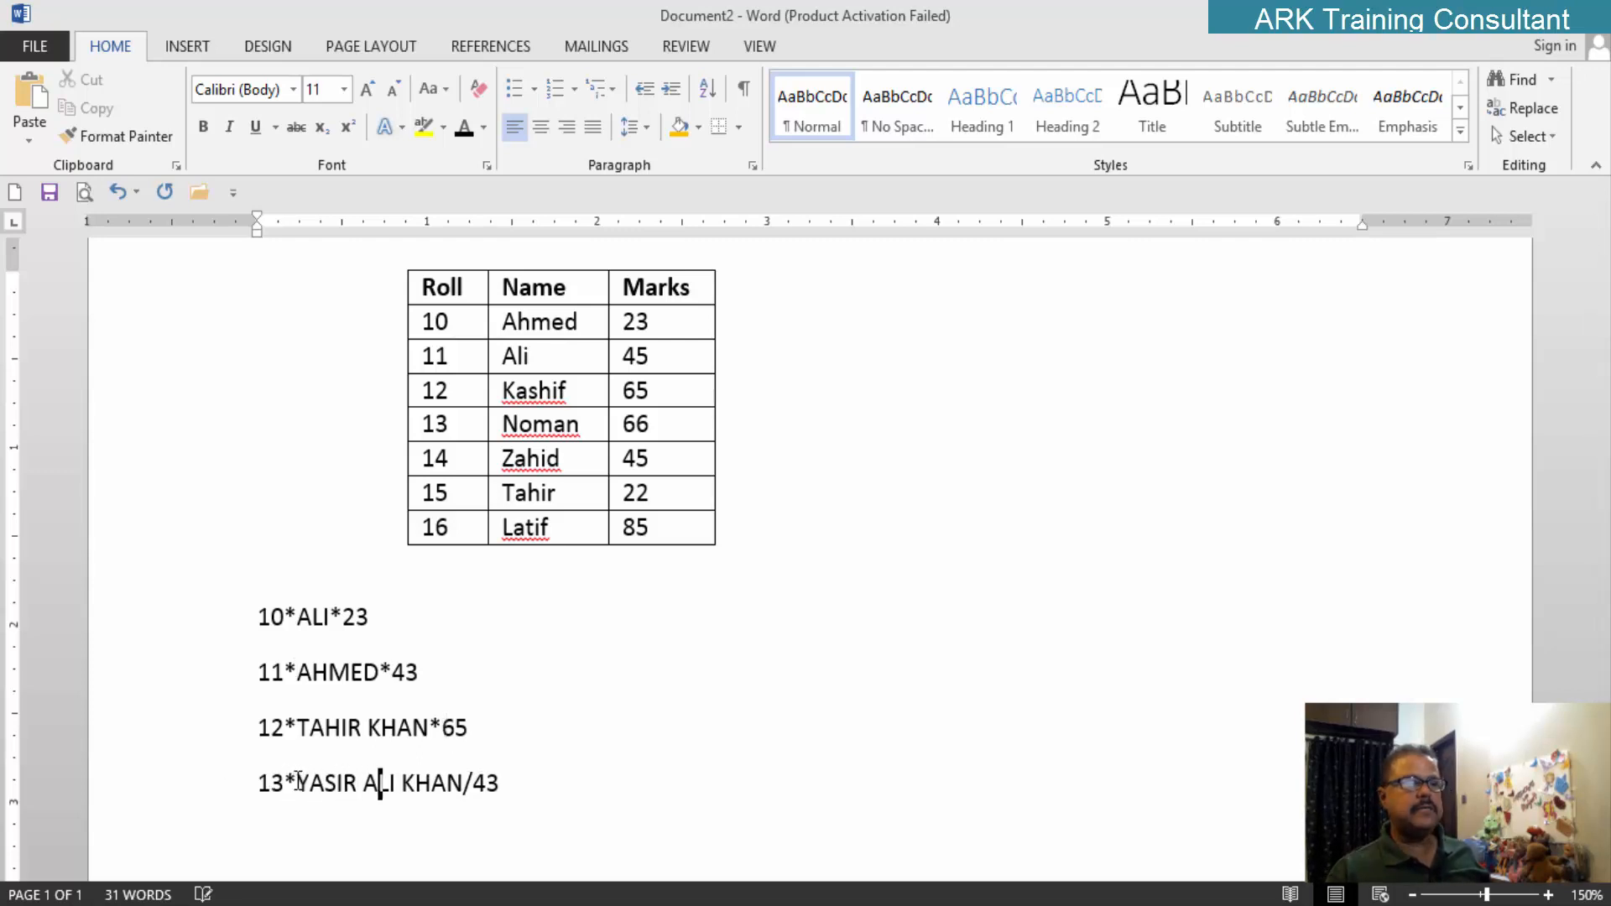
pyautogui.press('Right')
pyautogui.press('Right')
pyautogui.press('Right')
pyautogui.press('Right')
pyautogui.press('Right')
pyautogui.press('BackSpace')
pyautogui.write('*')
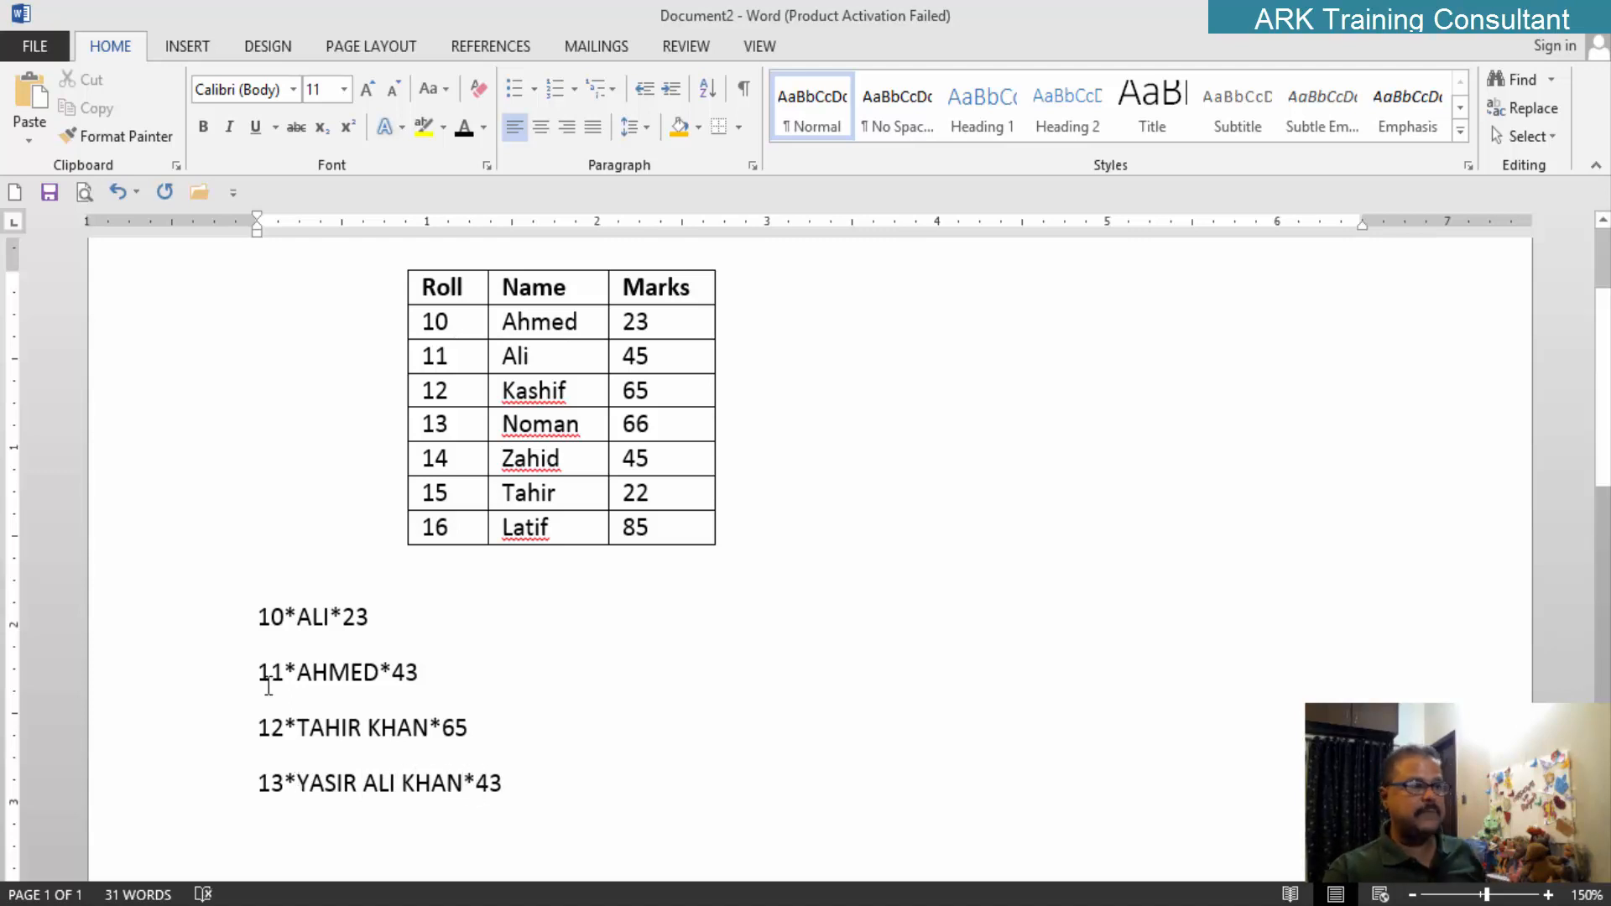
# Step: Convert the four asterisk-separated lines into a three-column table, using "*" as the custom separator
pyautogui.moveTo(260, 620); pyautogui.dragTo(550, 802)
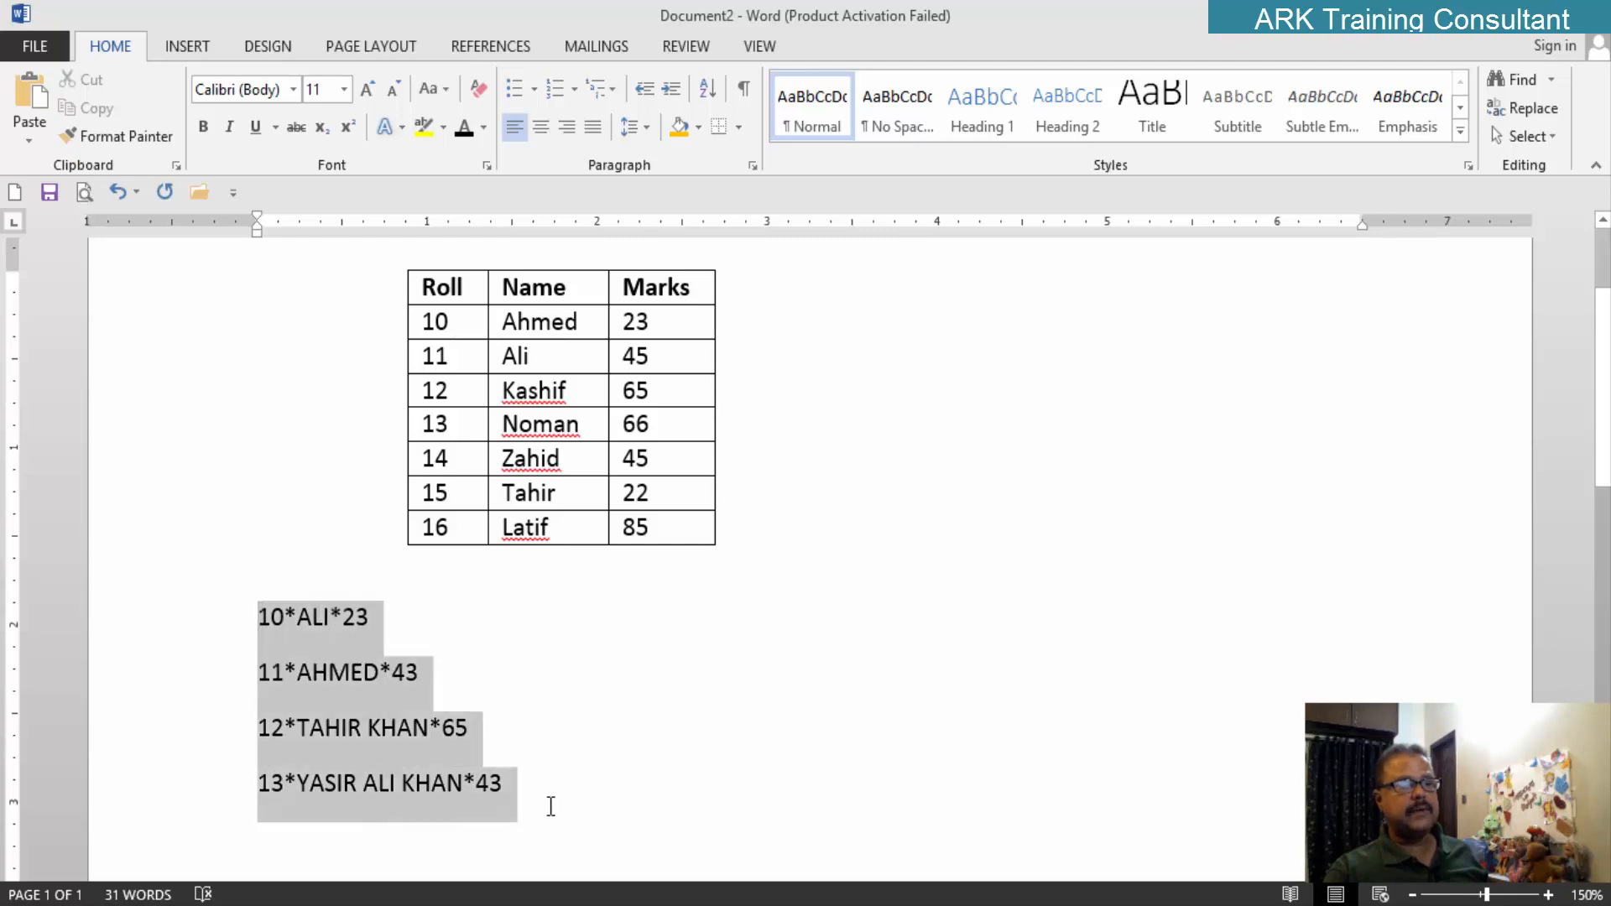
pyautogui.click(186, 46)
pyautogui.click(156, 139)
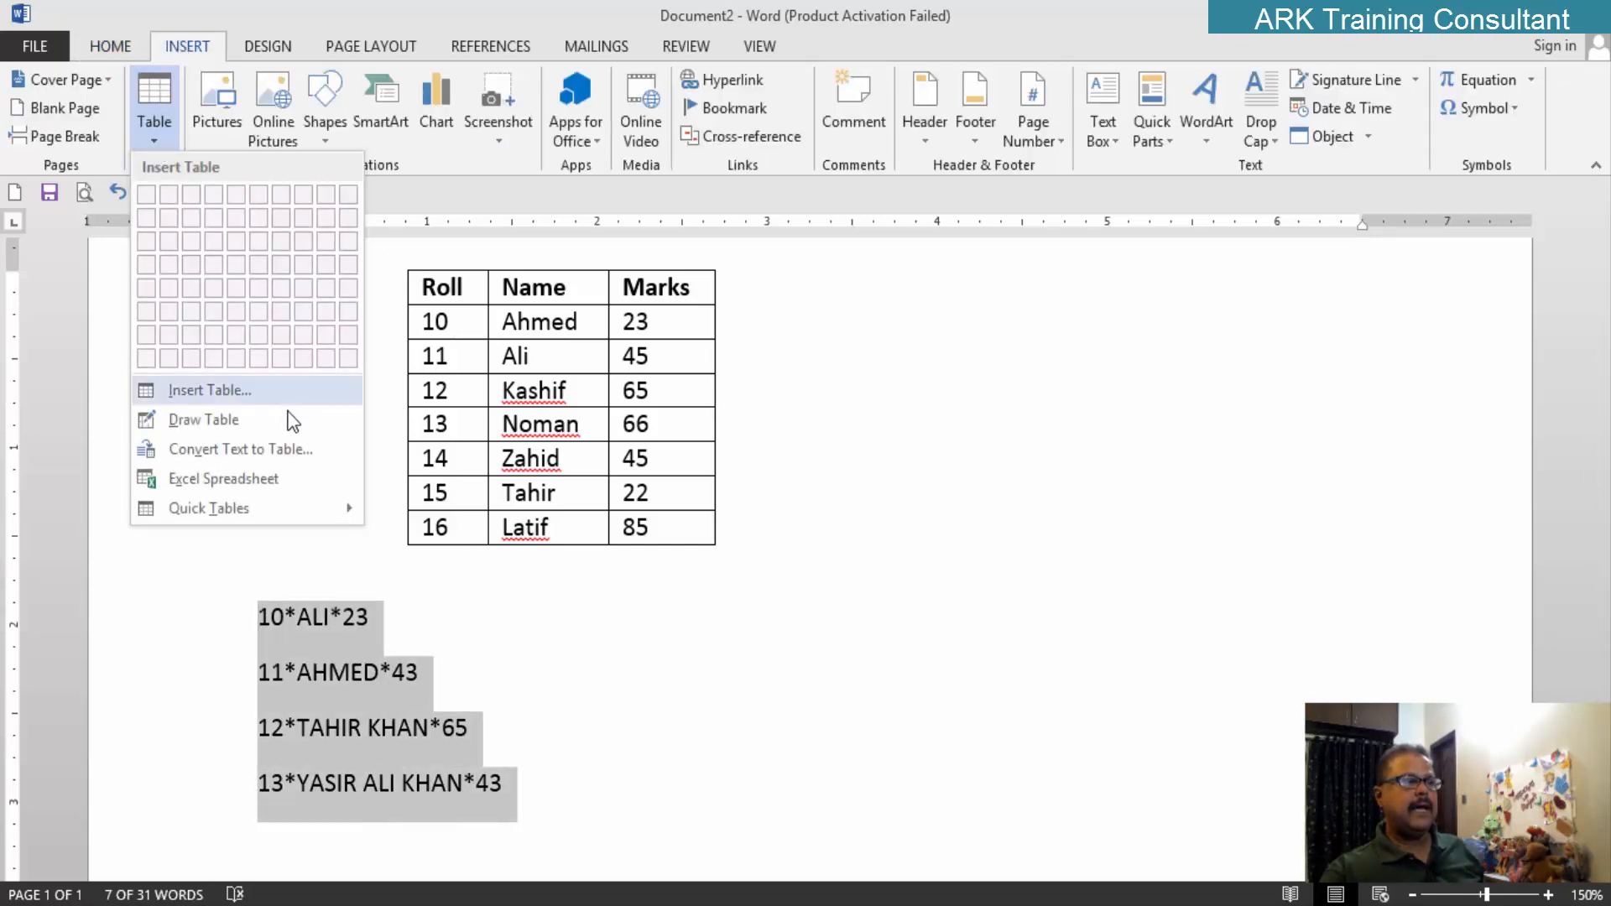
pyautogui.click(260, 451)
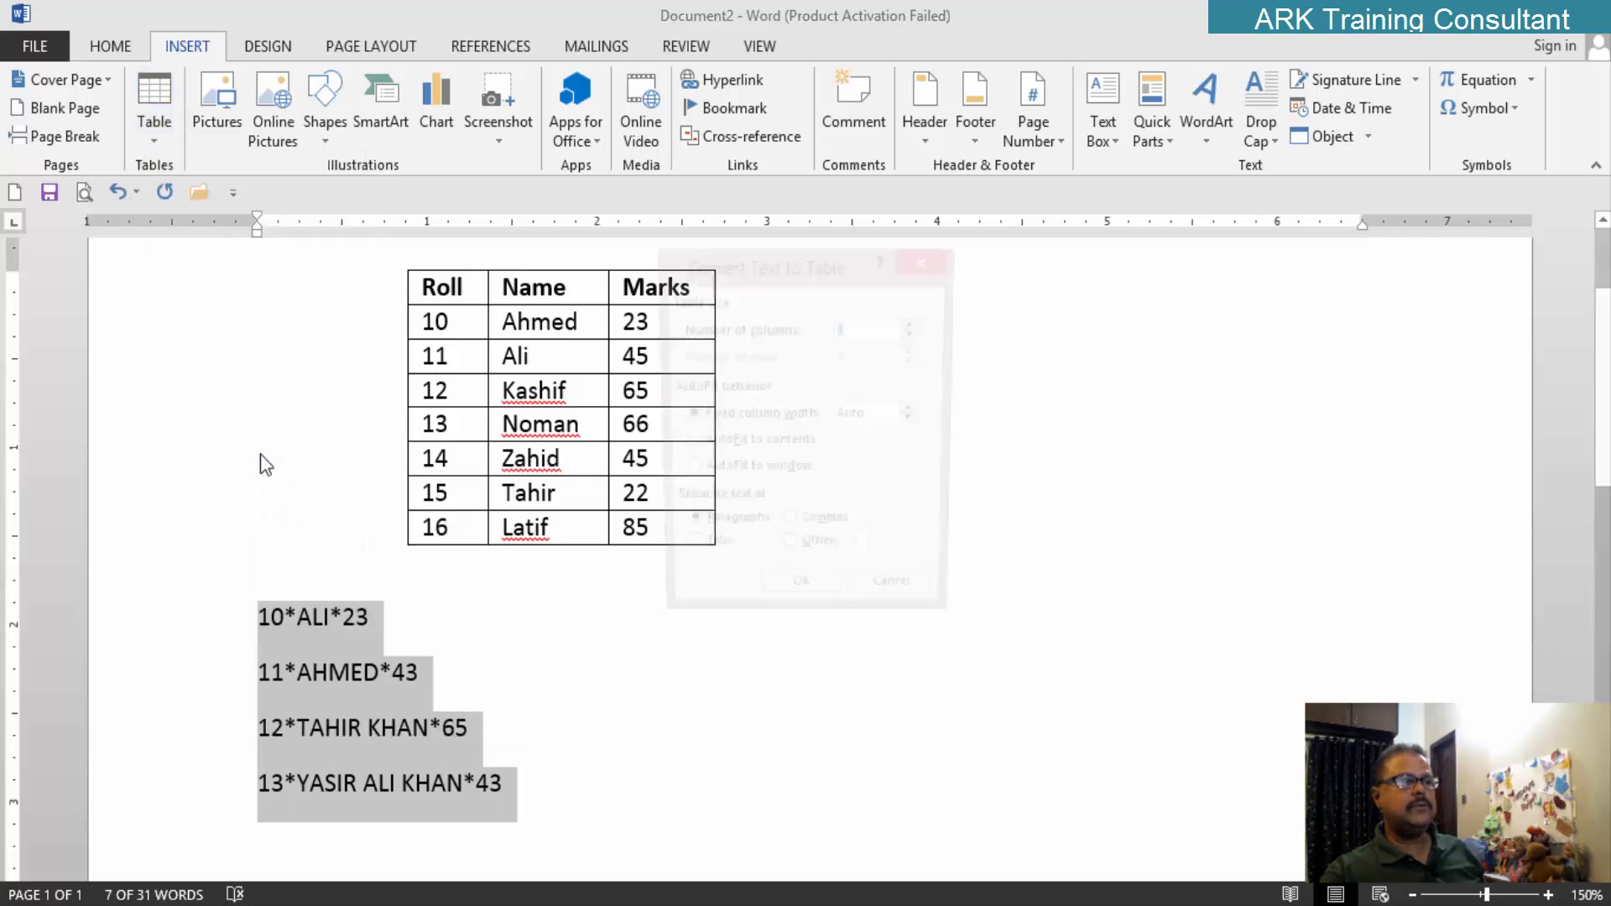
pyautogui.click(864, 555)
pyautogui.write('*')
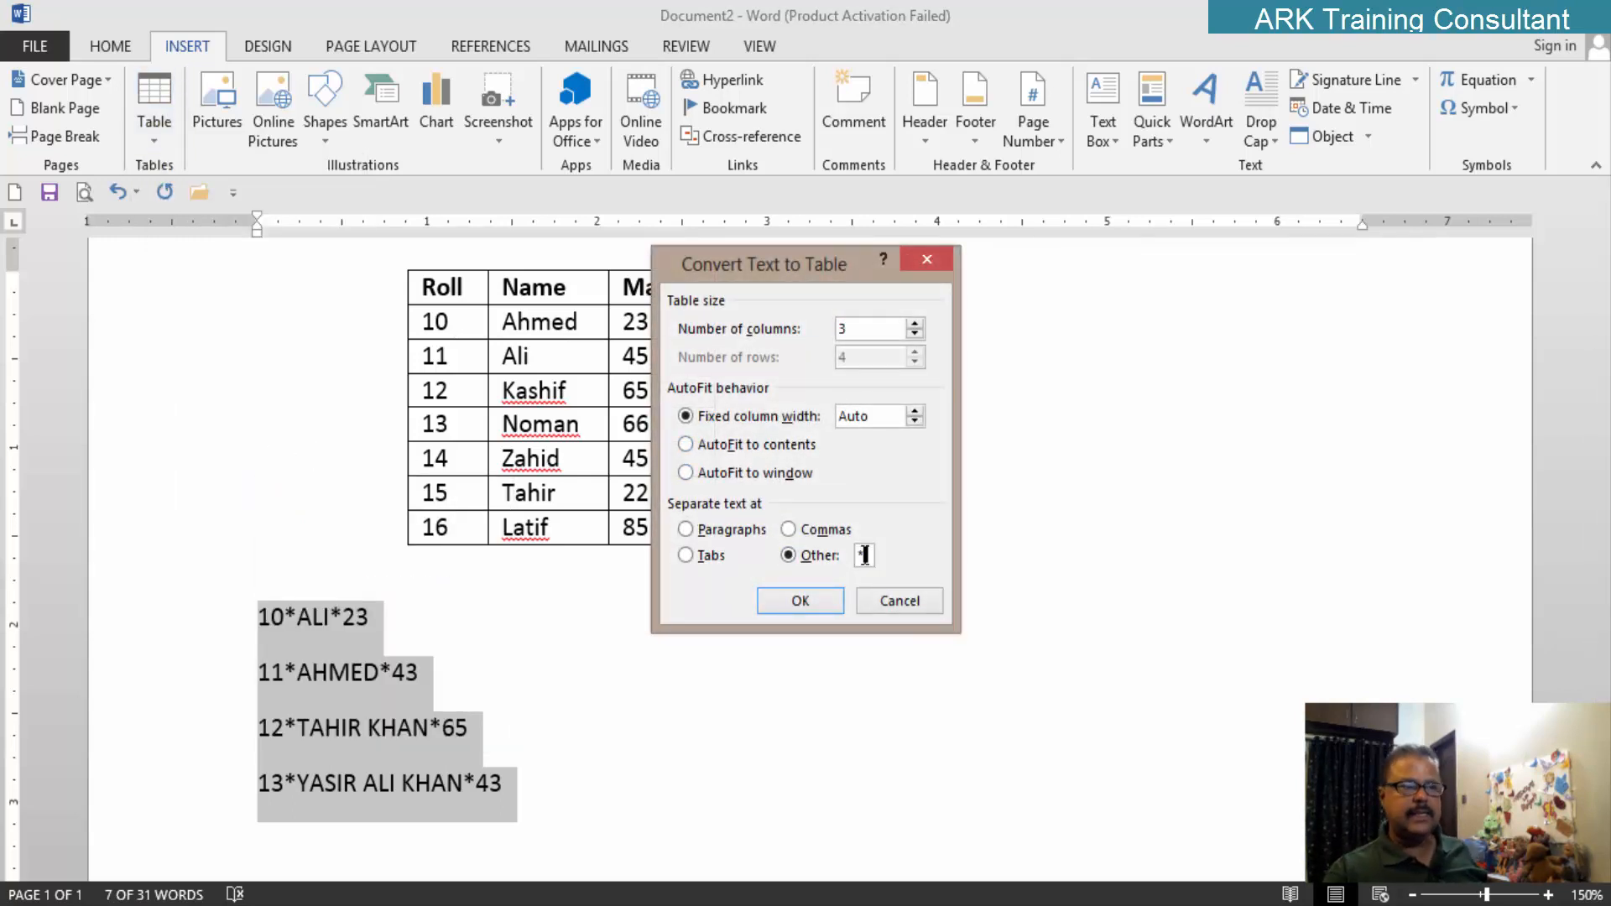
pyautogui.click(804, 611)
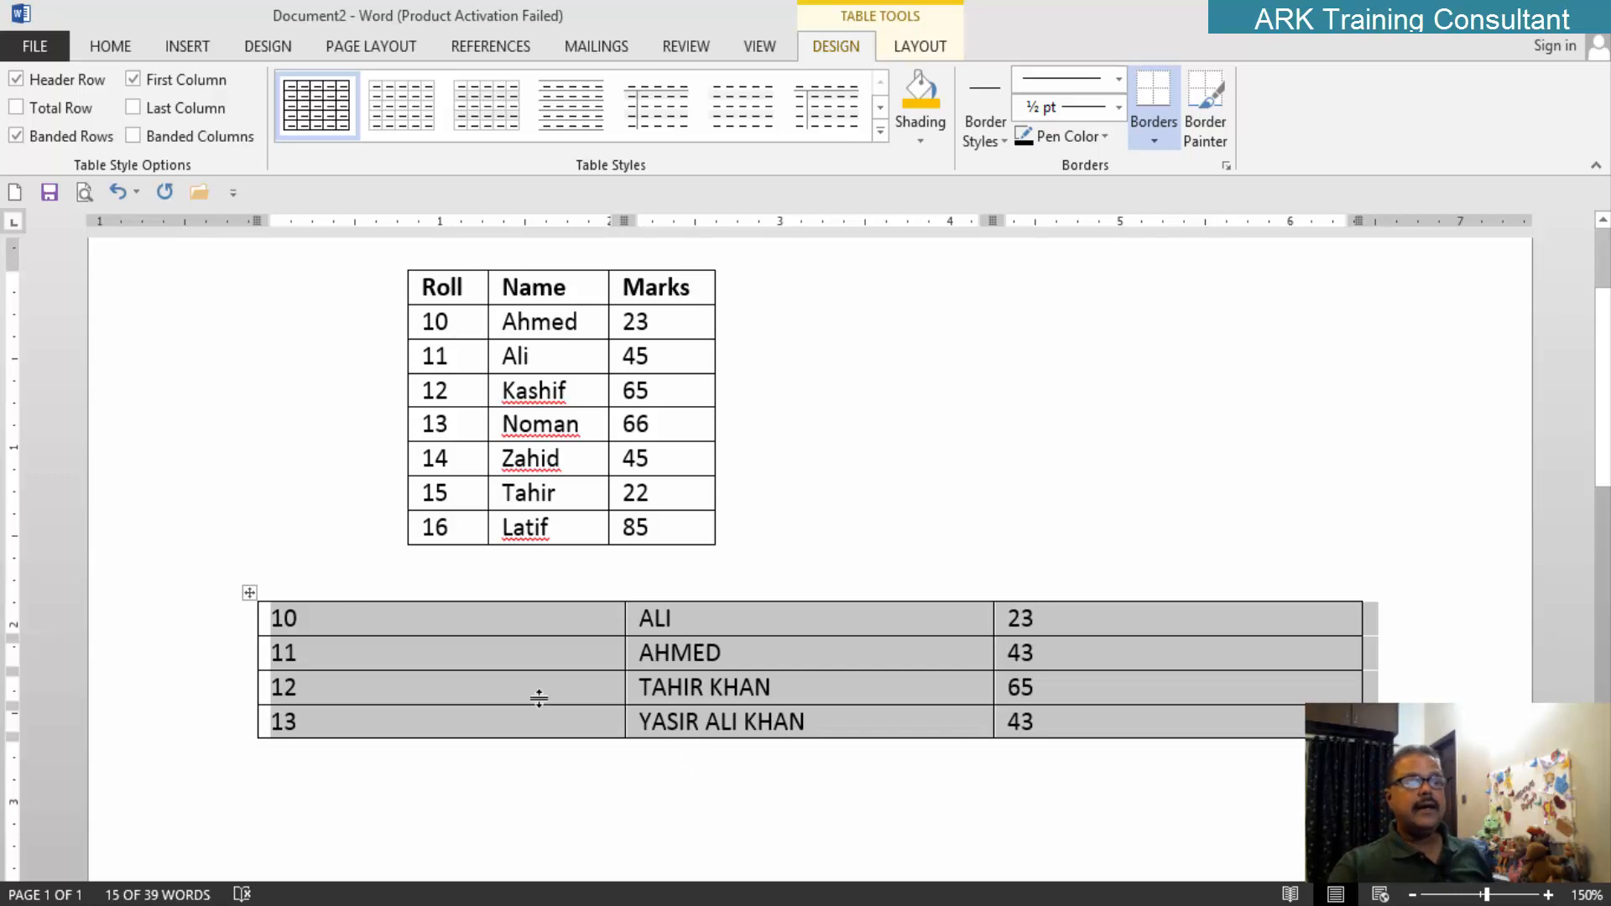
# Step: Clear the contents of the lower converted table and delete the whole table
pyautogui.click(250, 594)
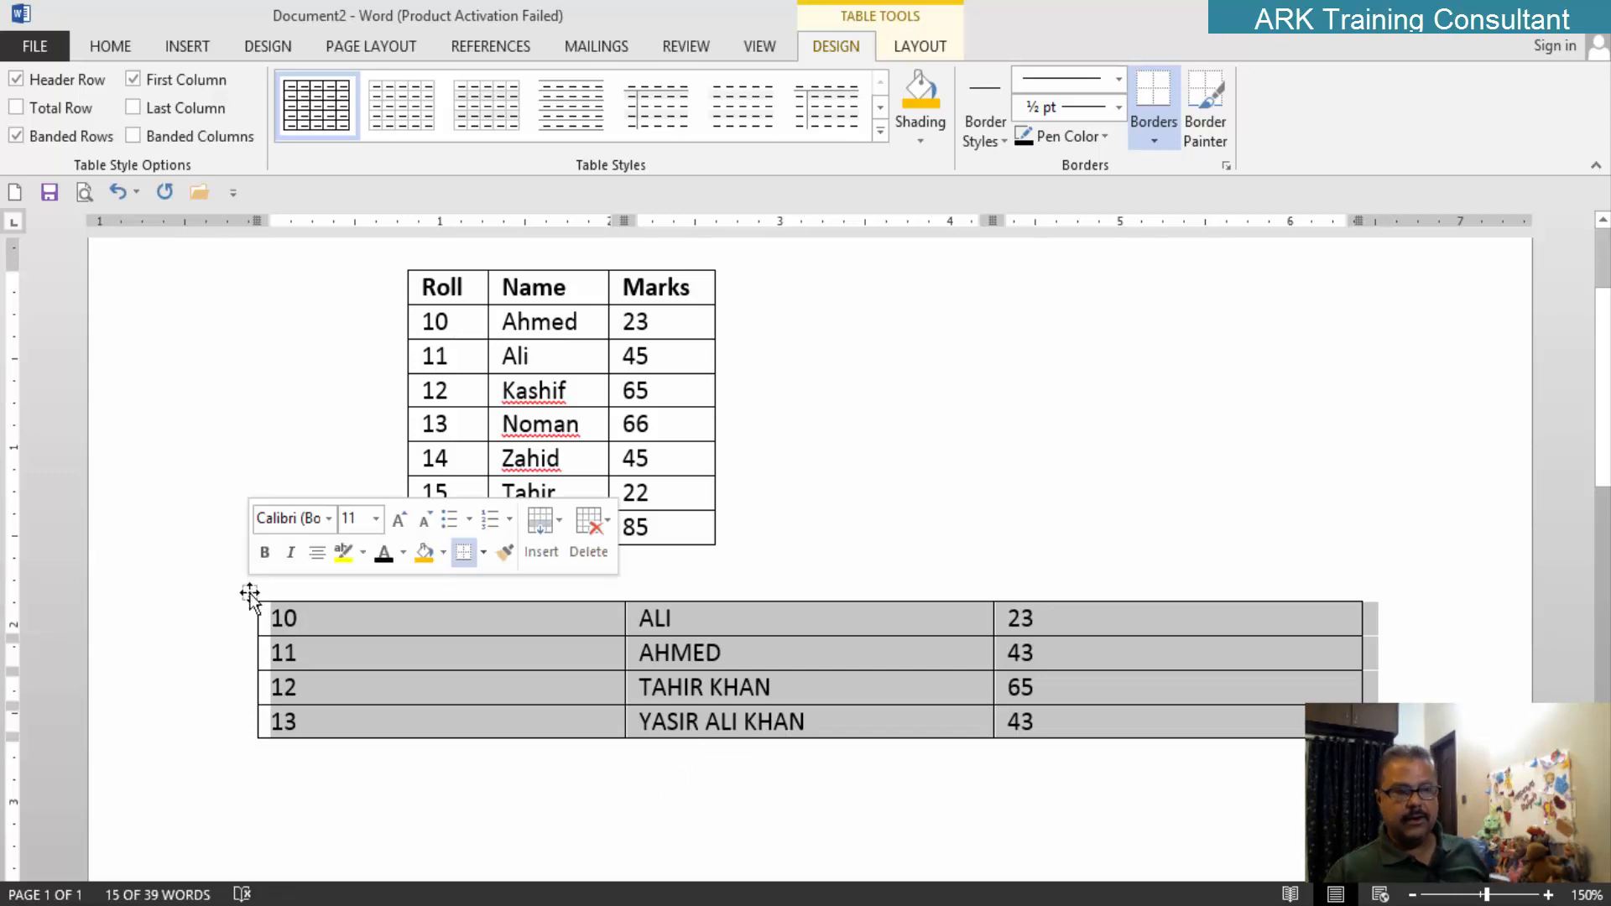
pyautogui.press('Delete')
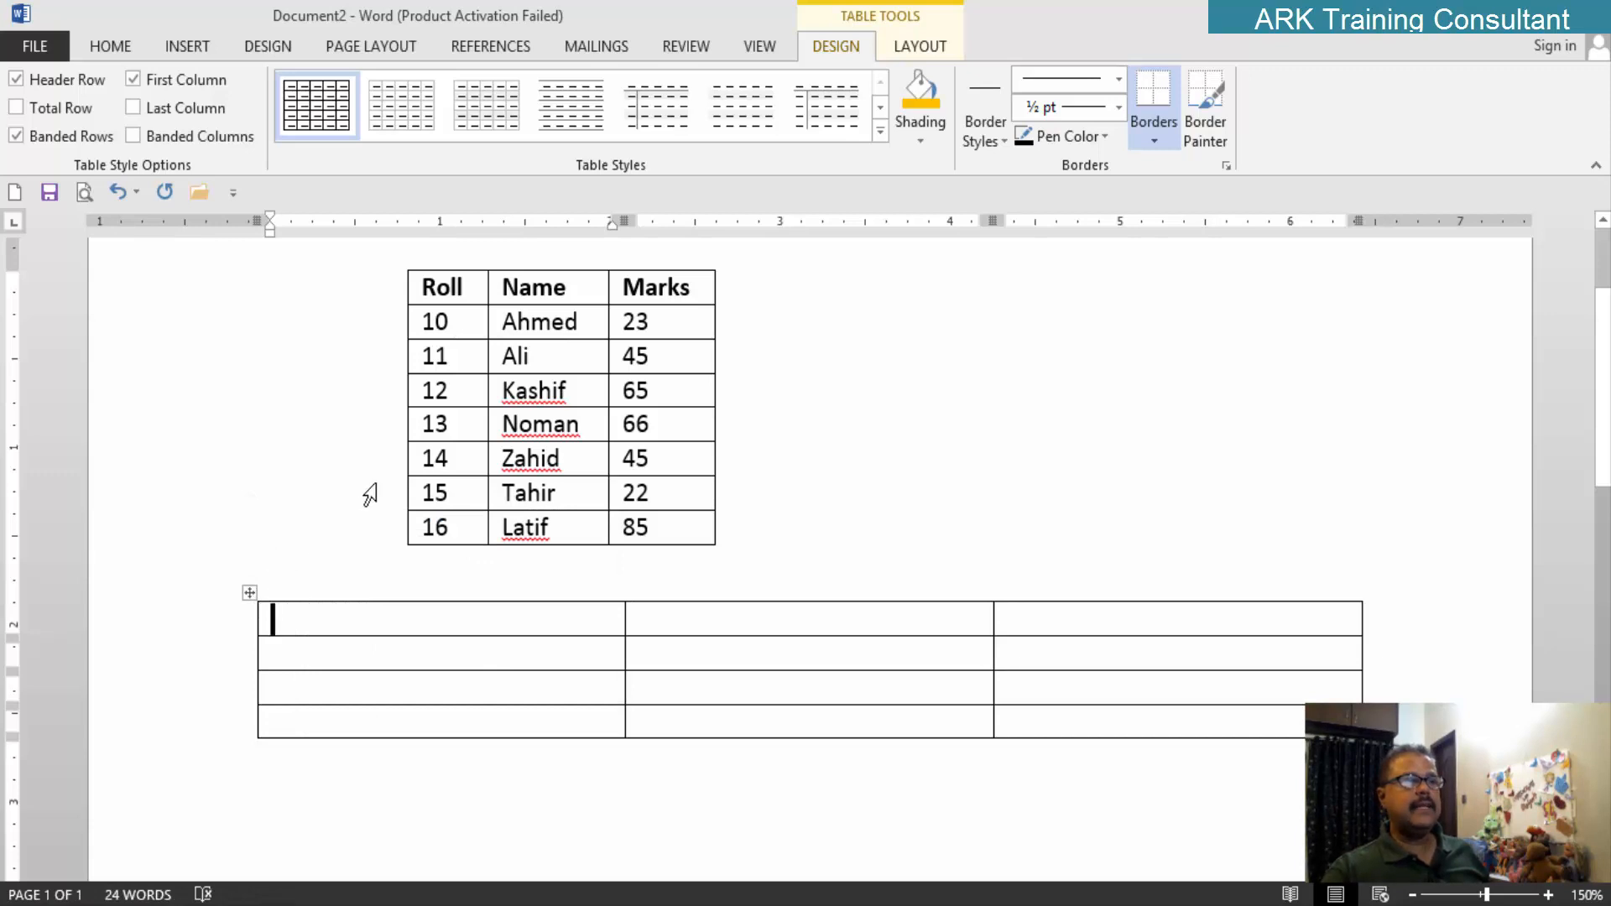
pyautogui.click(250, 594)
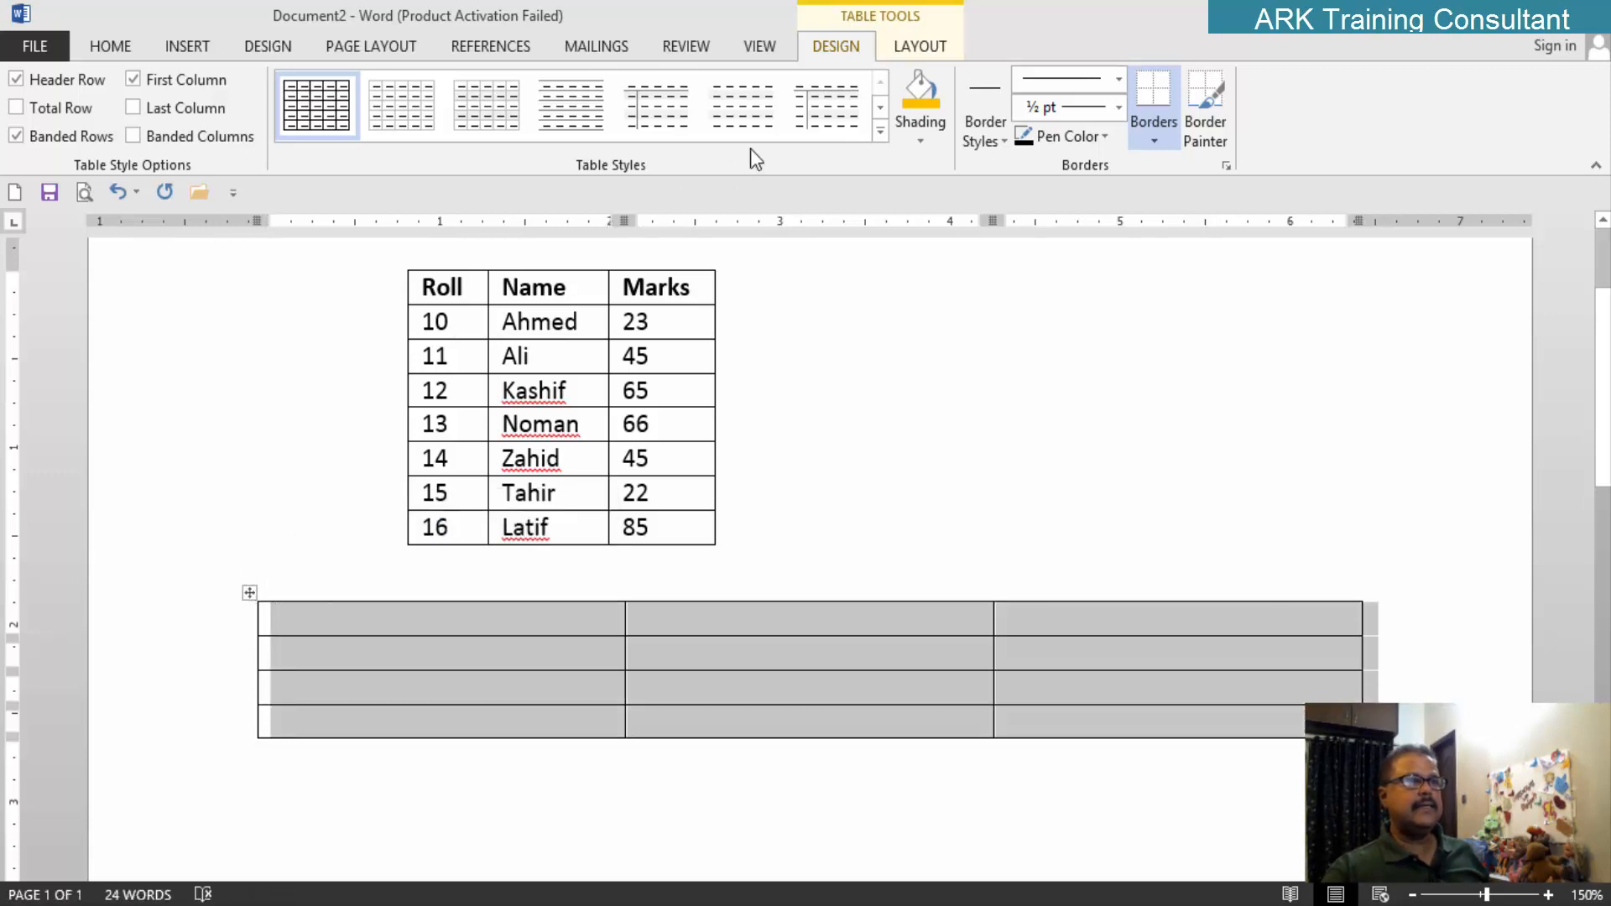
pyautogui.click(914, 46)
pyautogui.click(328, 134)
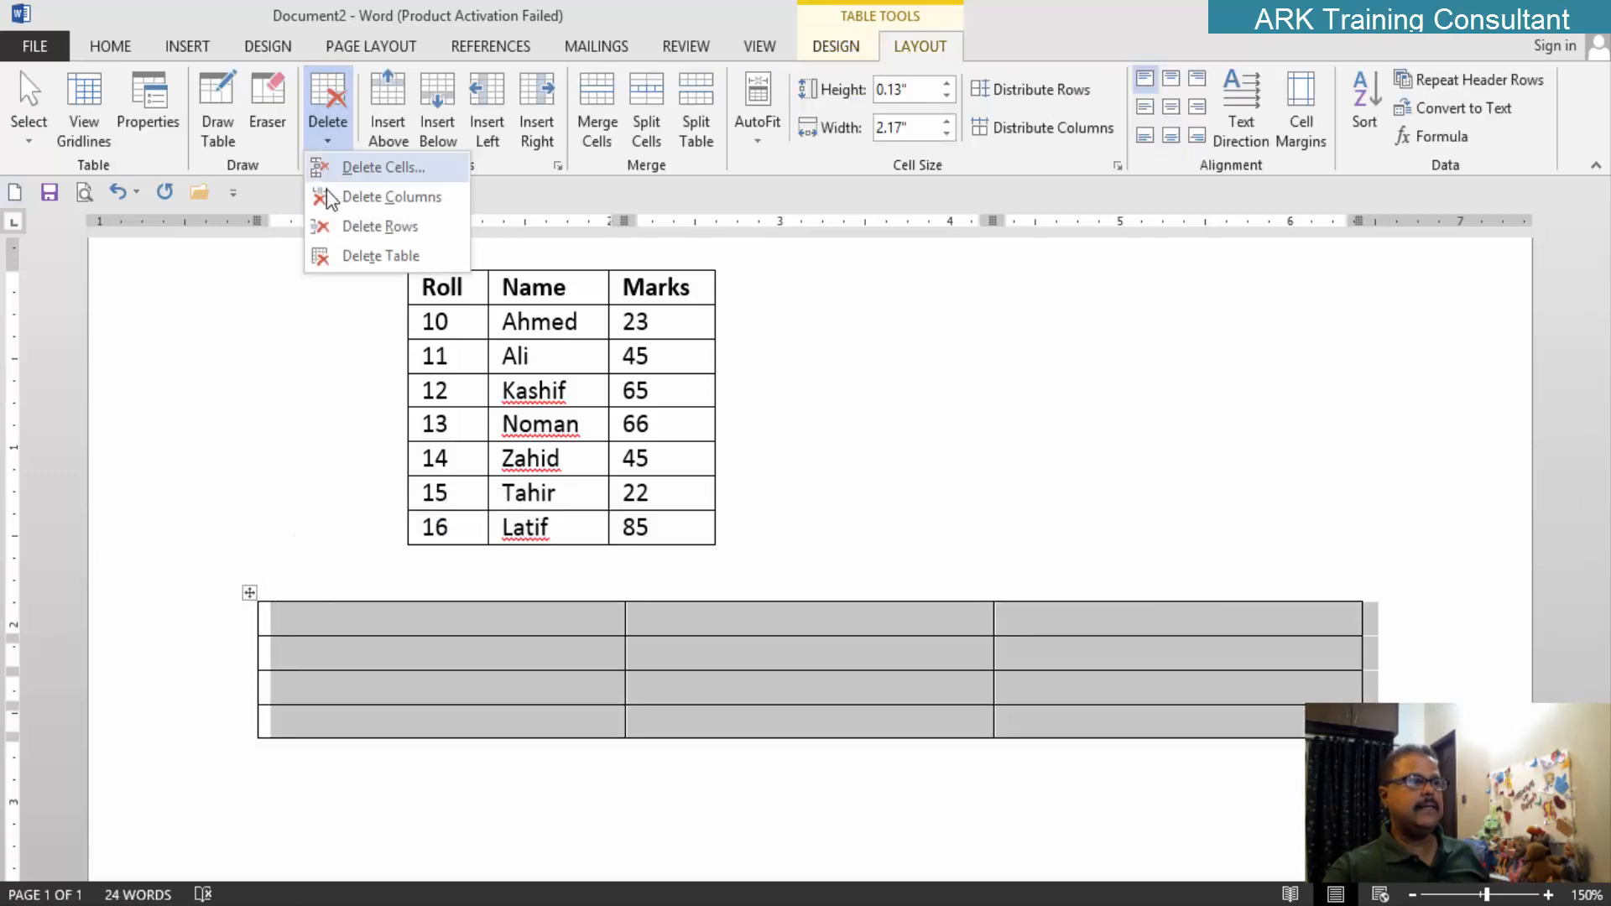
pyautogui.click(326, 255)
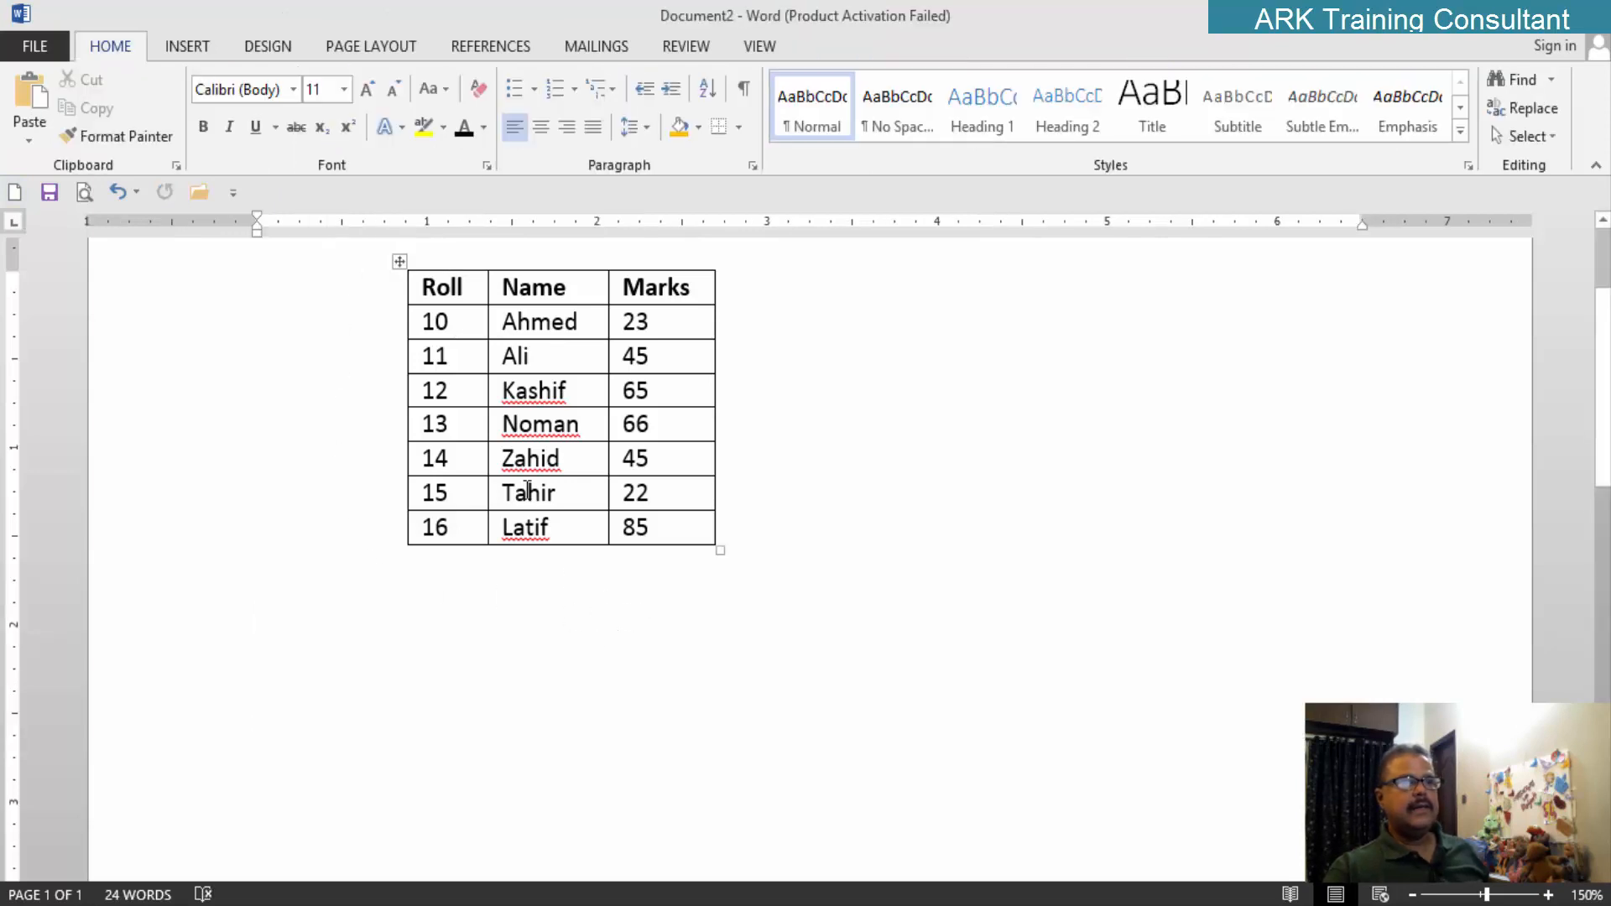
# Step: Convert the whole marks table to tab-separated text and undo that conversion
pyautogui.scroll(2, 528, 491)
pyautogui.click(399, 440)
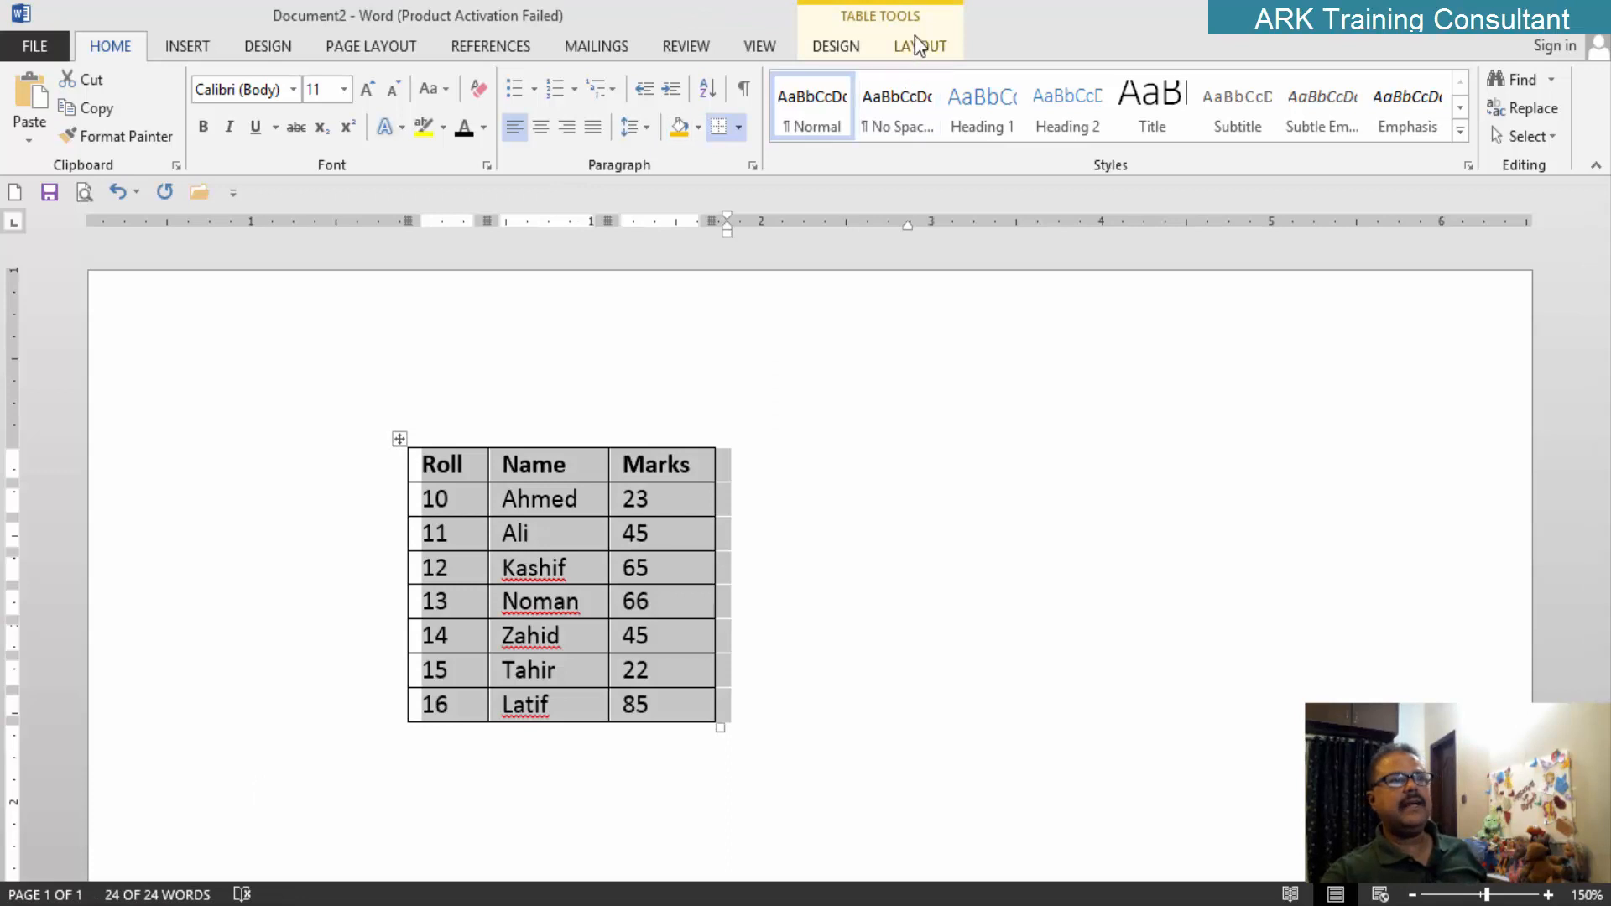
pyautogui.click(920, 47)
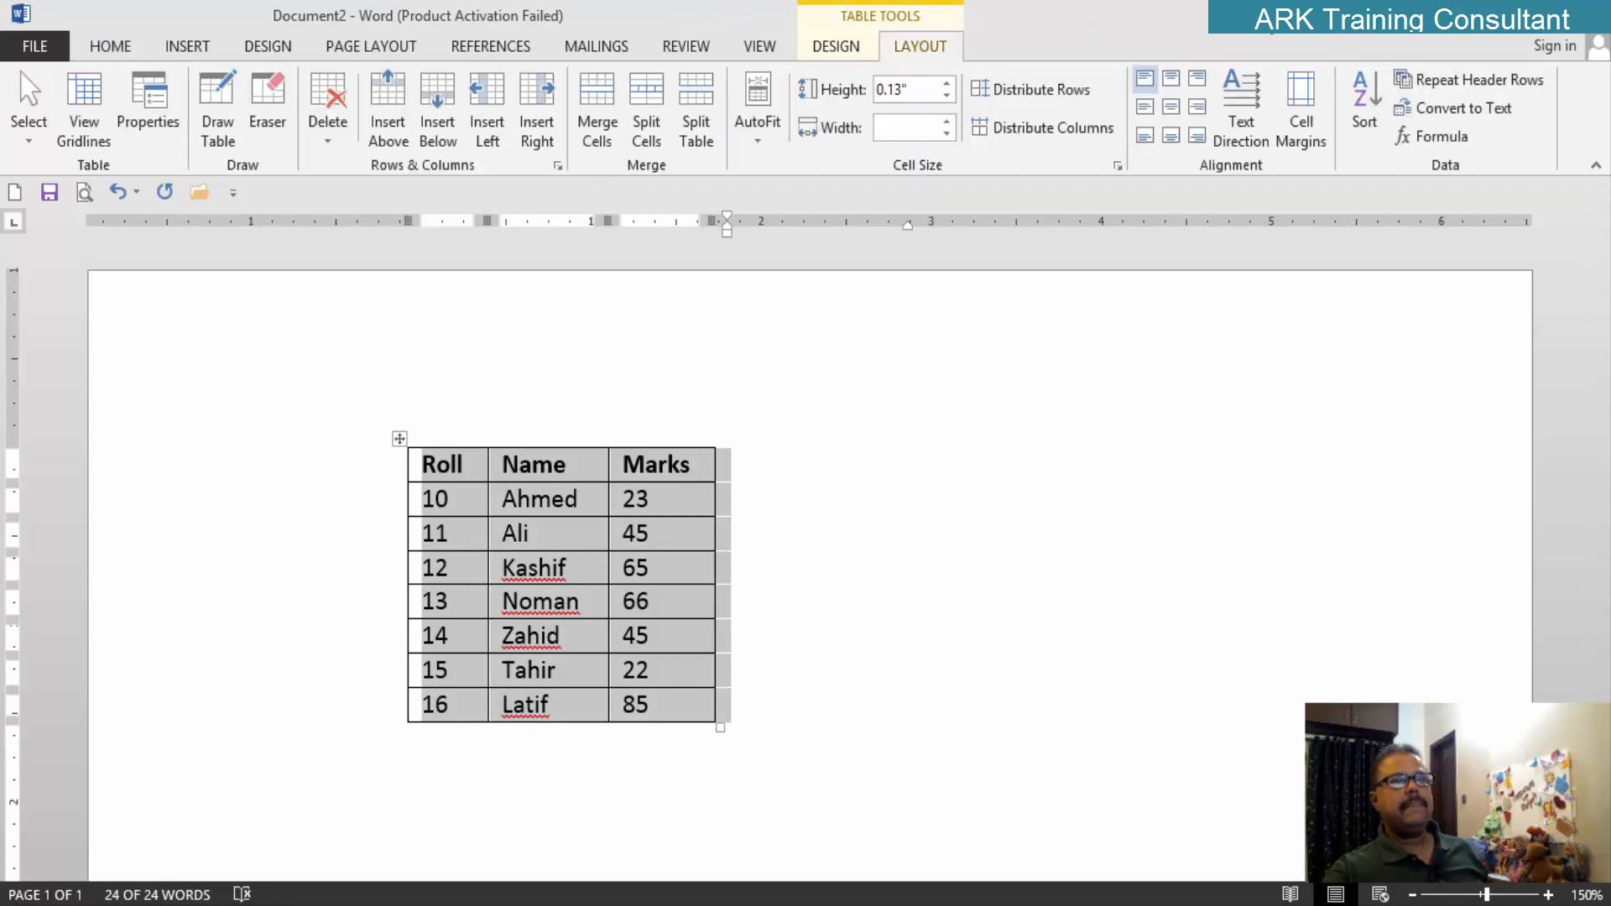
pyautogui.click(1437, 113)
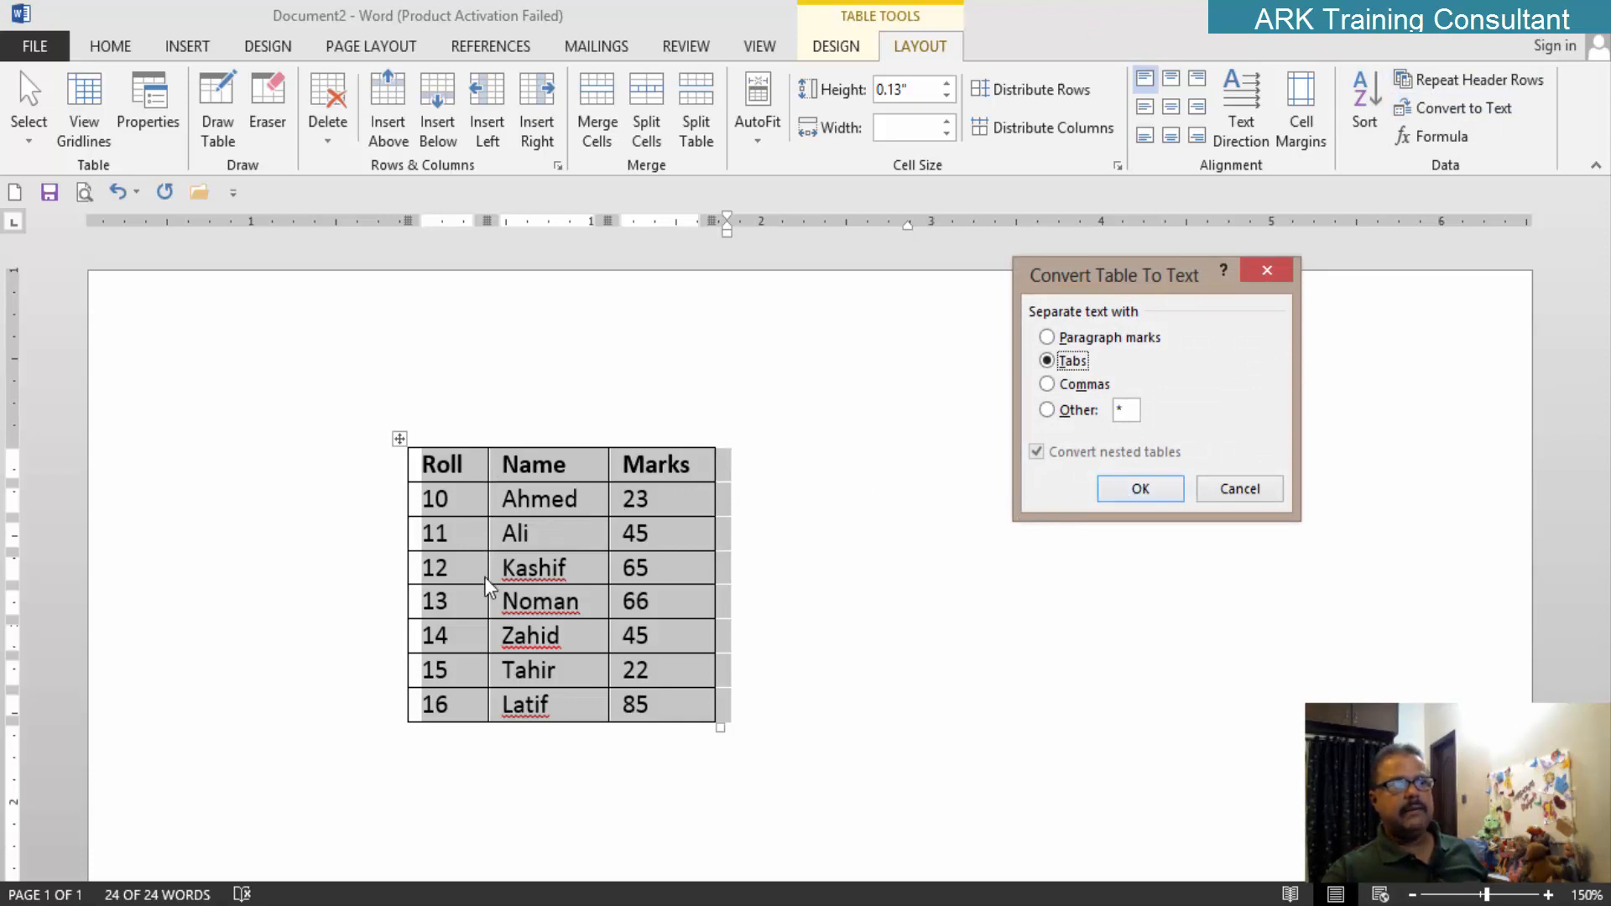
pyautogui.click(1148, 490)
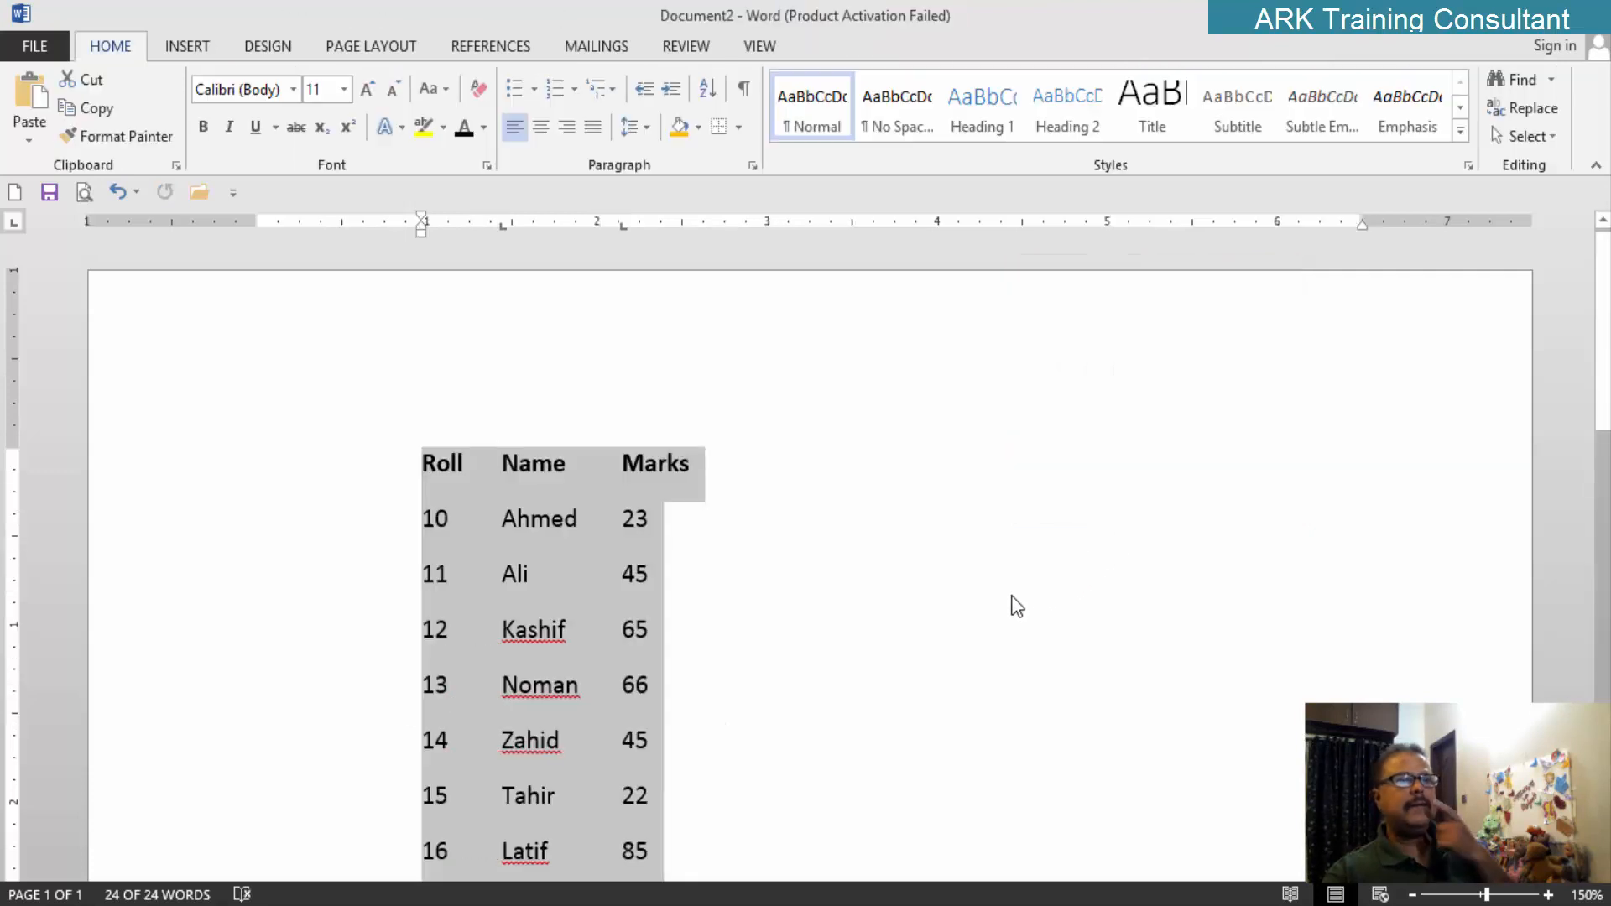
pyautogui.scroll(-3, 1007, 605)
pyautogui.scroll(3, 996, 602)
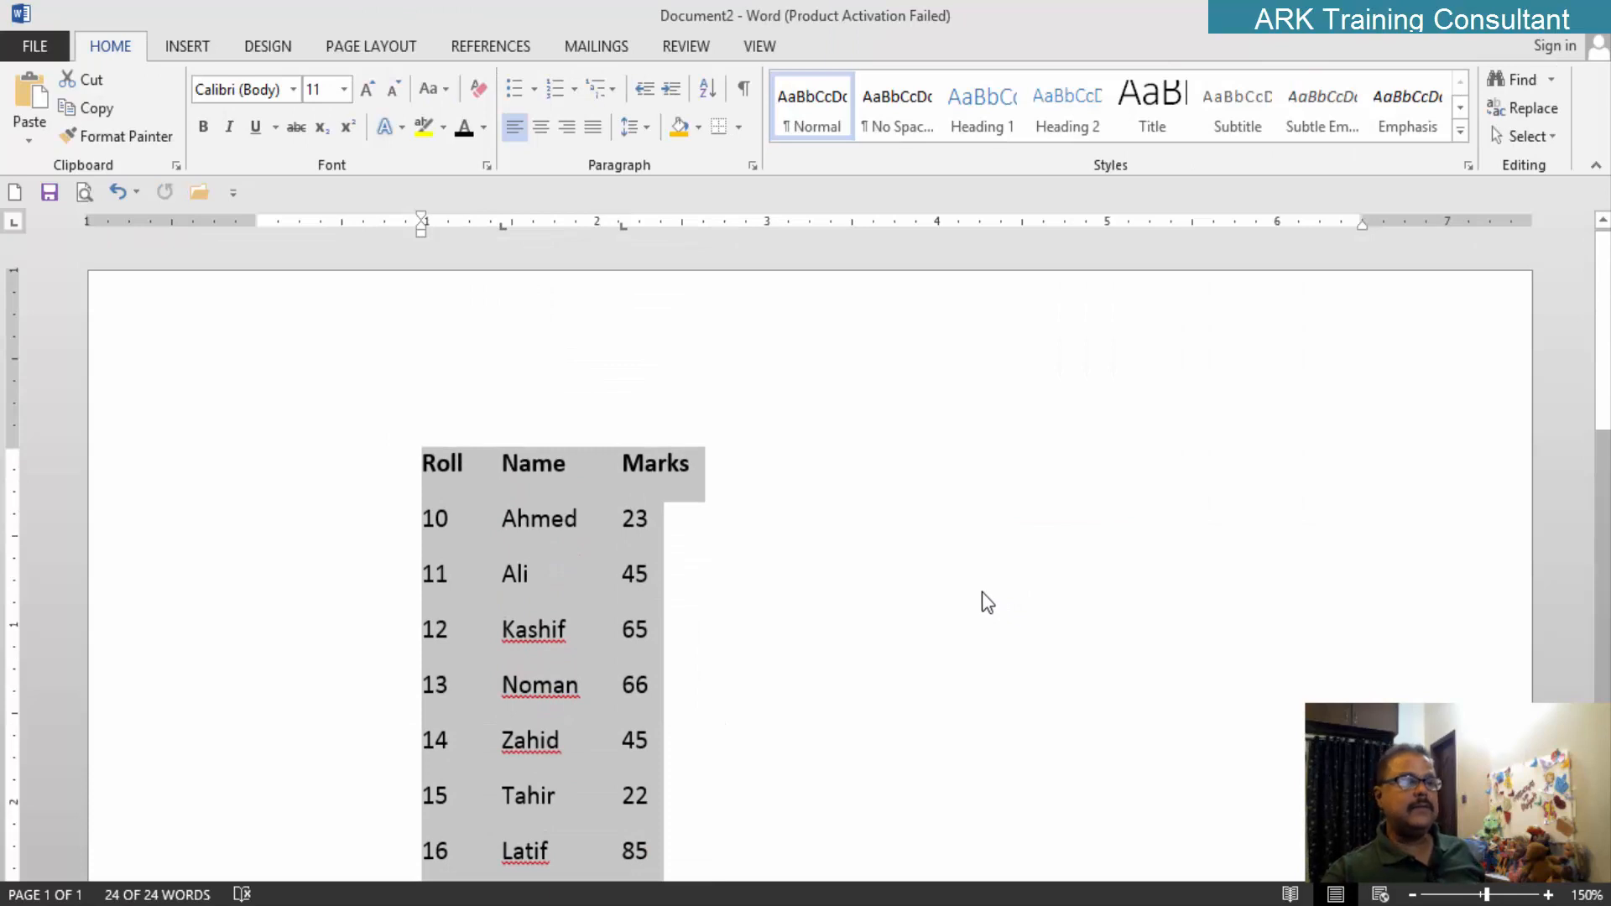
pyautogui.hotkey('ctrl', 'z')
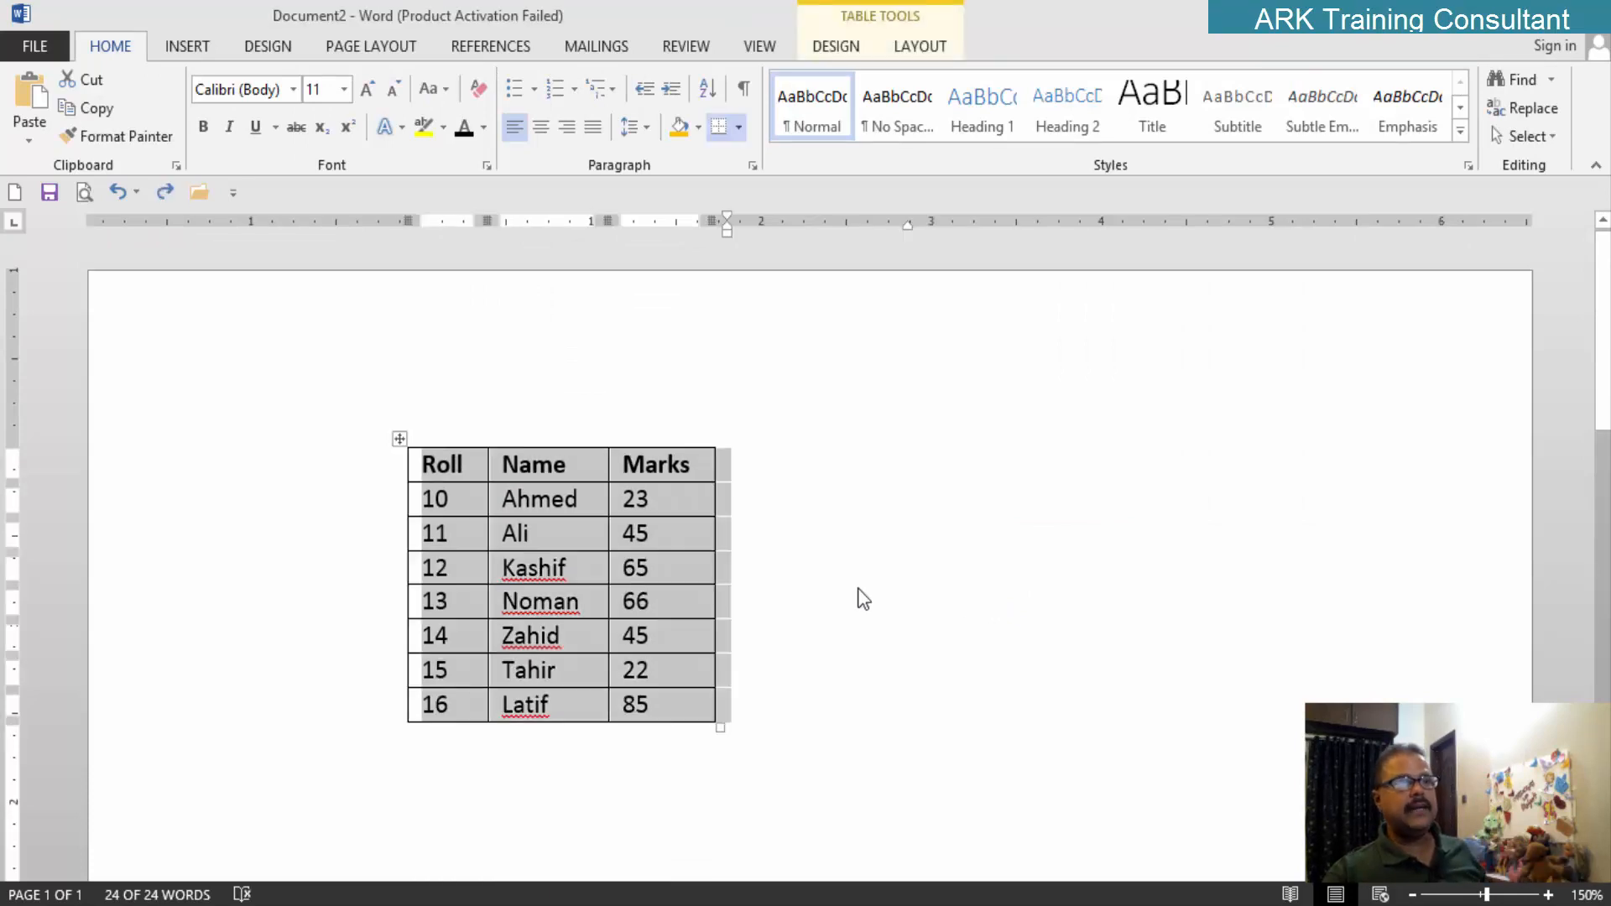
pyautogui.click(859, 597)
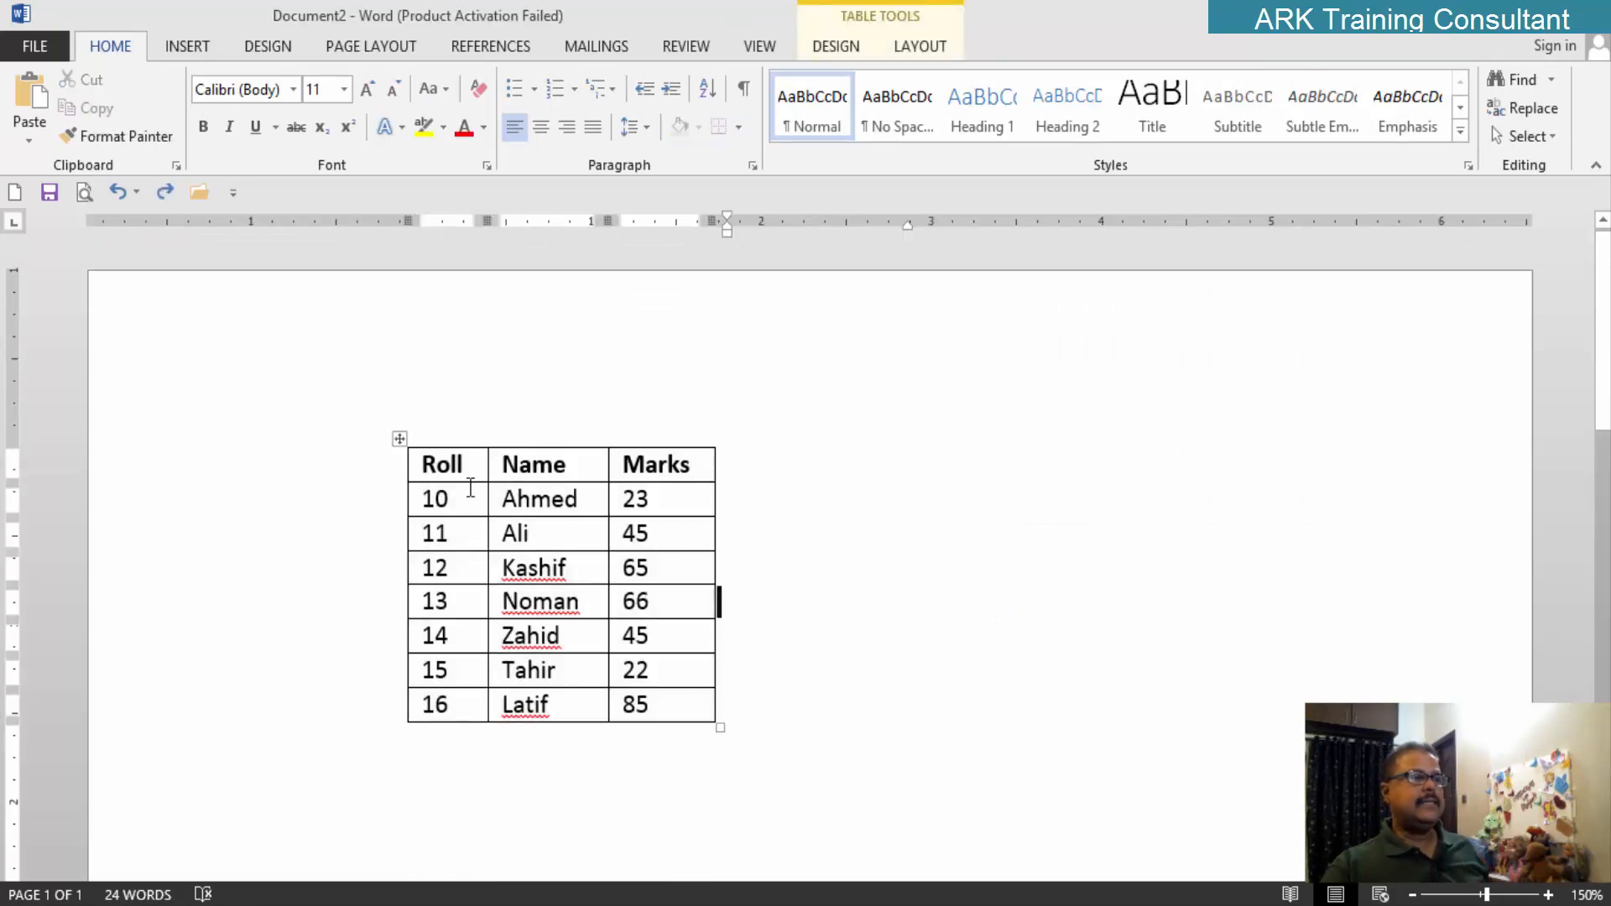
# Step: Move the marks table about 0.6 inch to the right on the page
pyautogui.moveTo(399, 439); pyautogui.dragTo(505, 439)
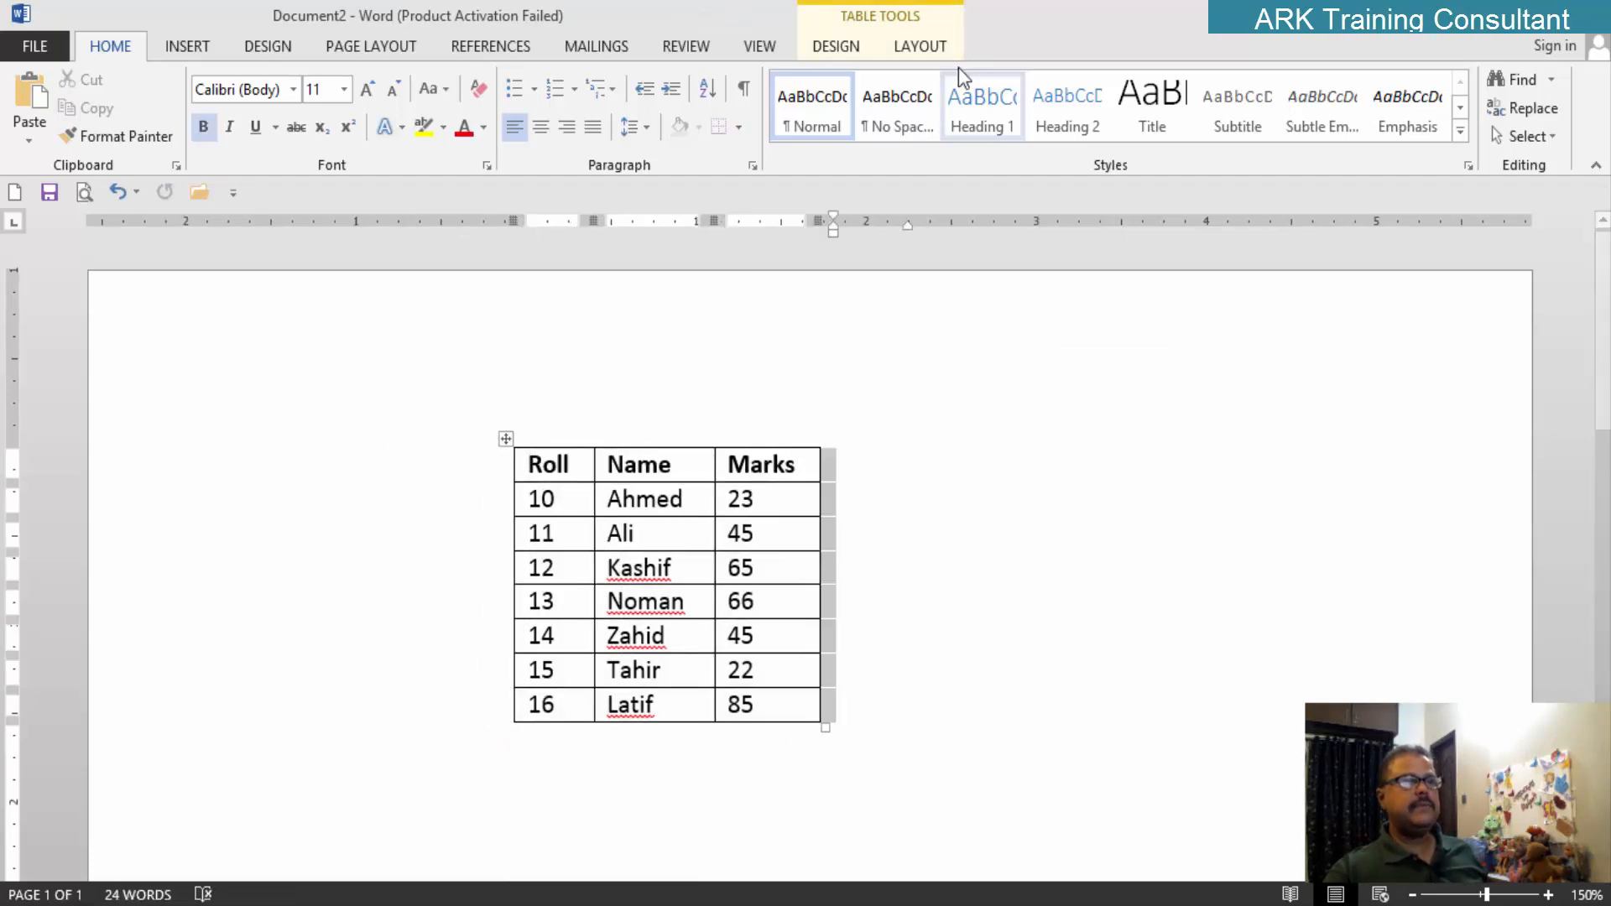
pyautogui.click(935, 52)
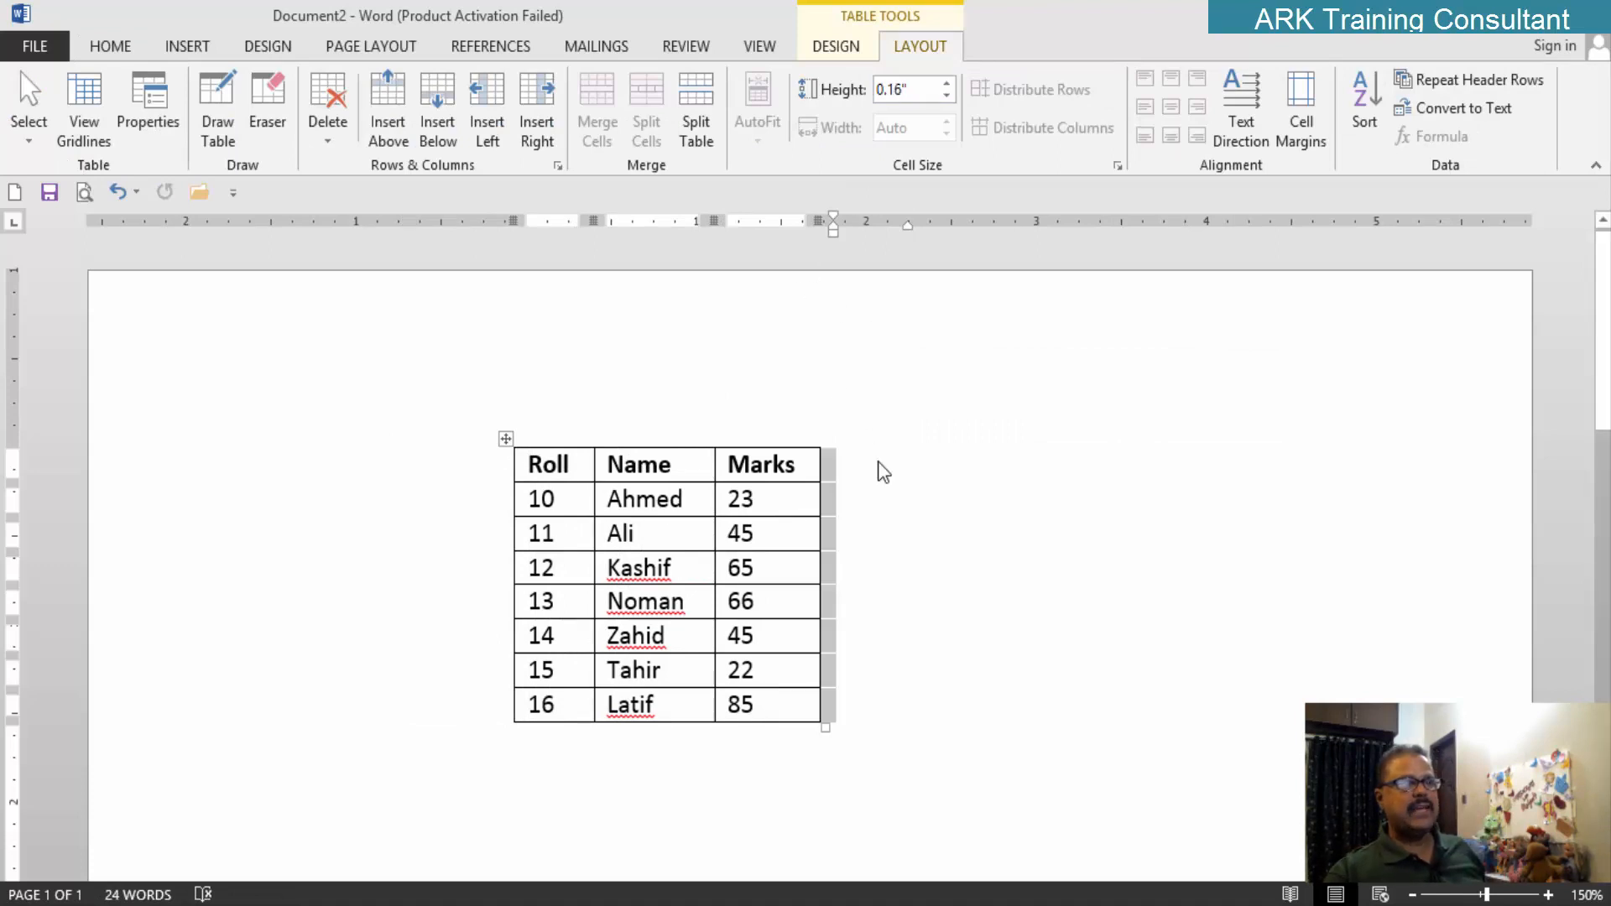
pyautogui.scroll(-2, 864, 467)
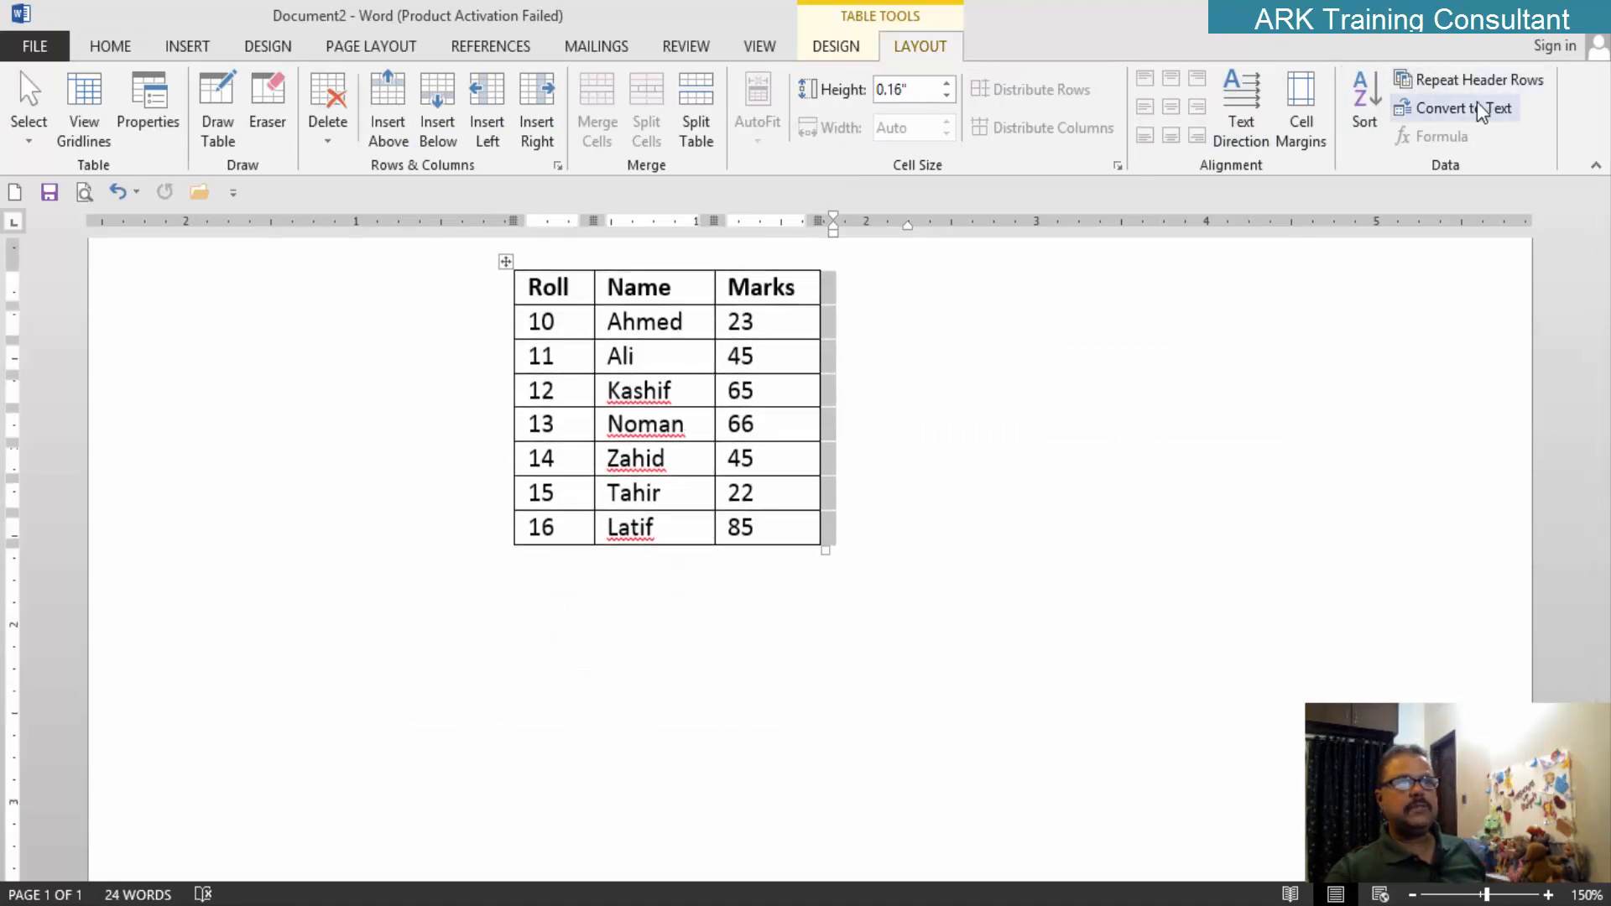
pyautogui.click(868, 457)
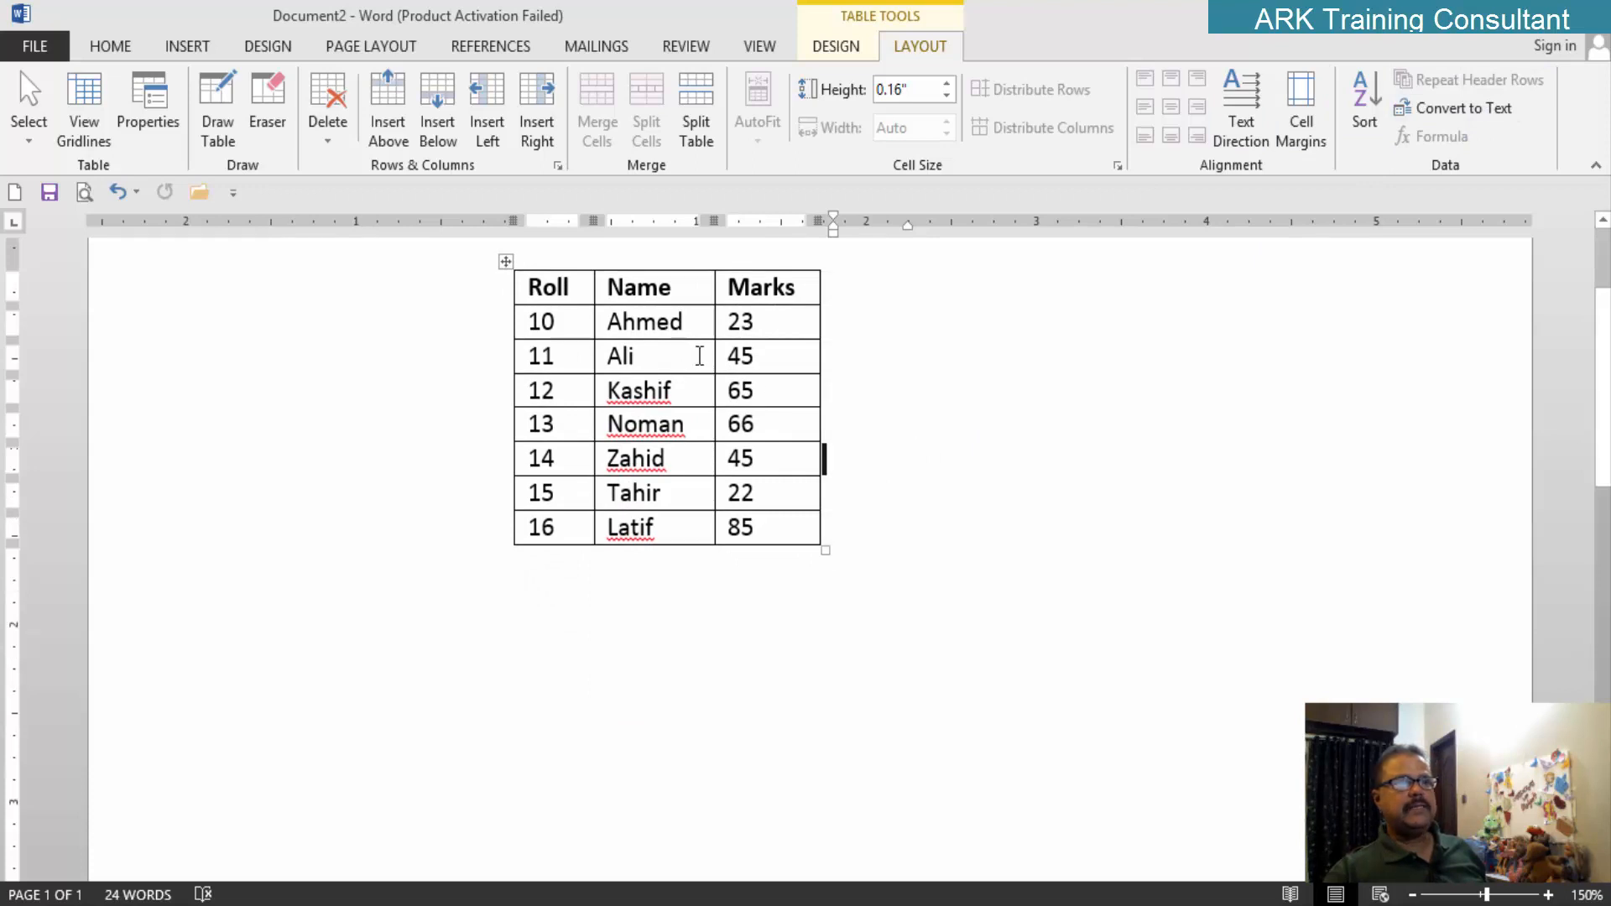
# Step: Widen the table by about 0.7 inch and give the extra width to the Name column
pyautogui.scroll(1, 694, 352)
pyautogui.moveTo(820, 370); pyautogui.dragTo(938, 368)
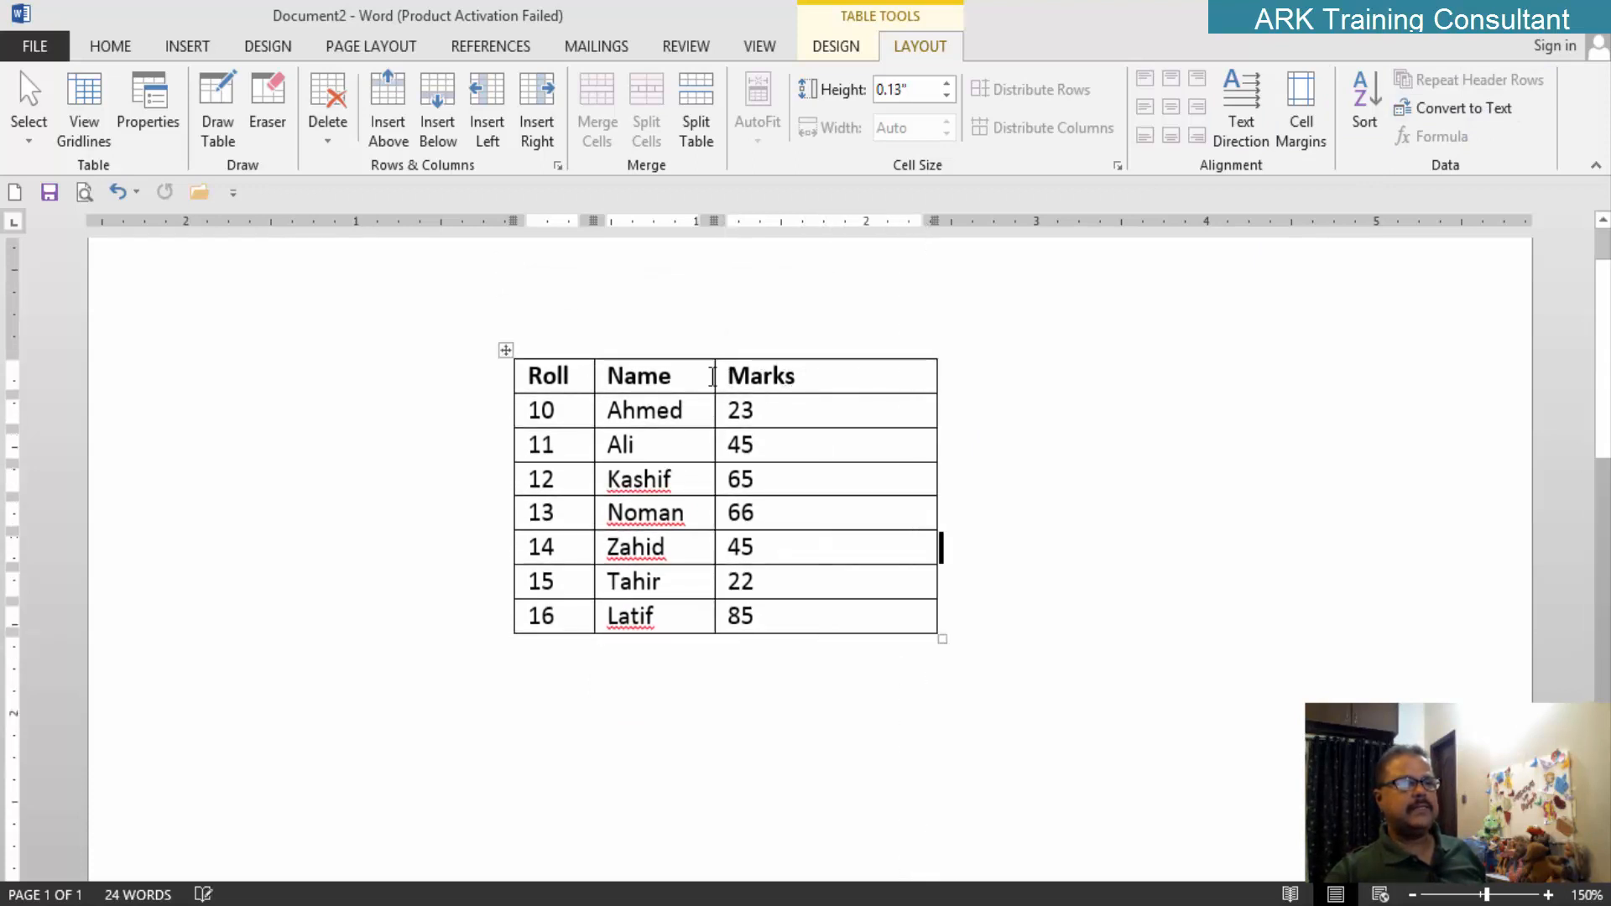
pyautogui.moveTo(718, 370); pyautogui.dragTo(830, 367)
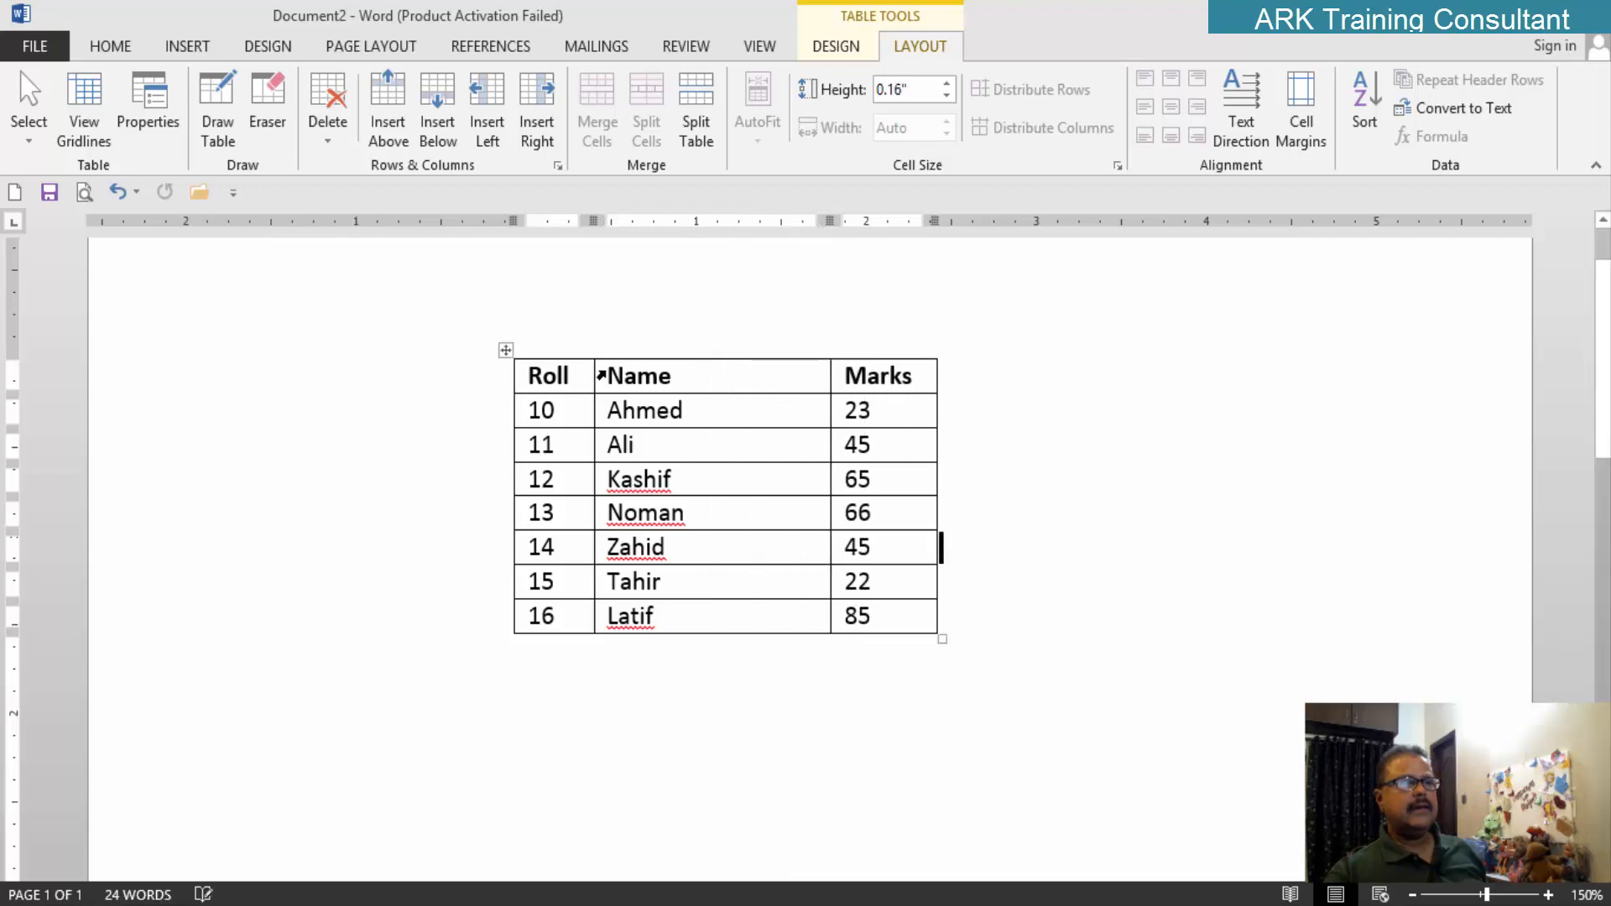
# Step: Shade the Roll, Name and Marks header row with the gold fill colour
pyautogui.moveTo(537, 370); pyautogui.dragTo(842, 363)
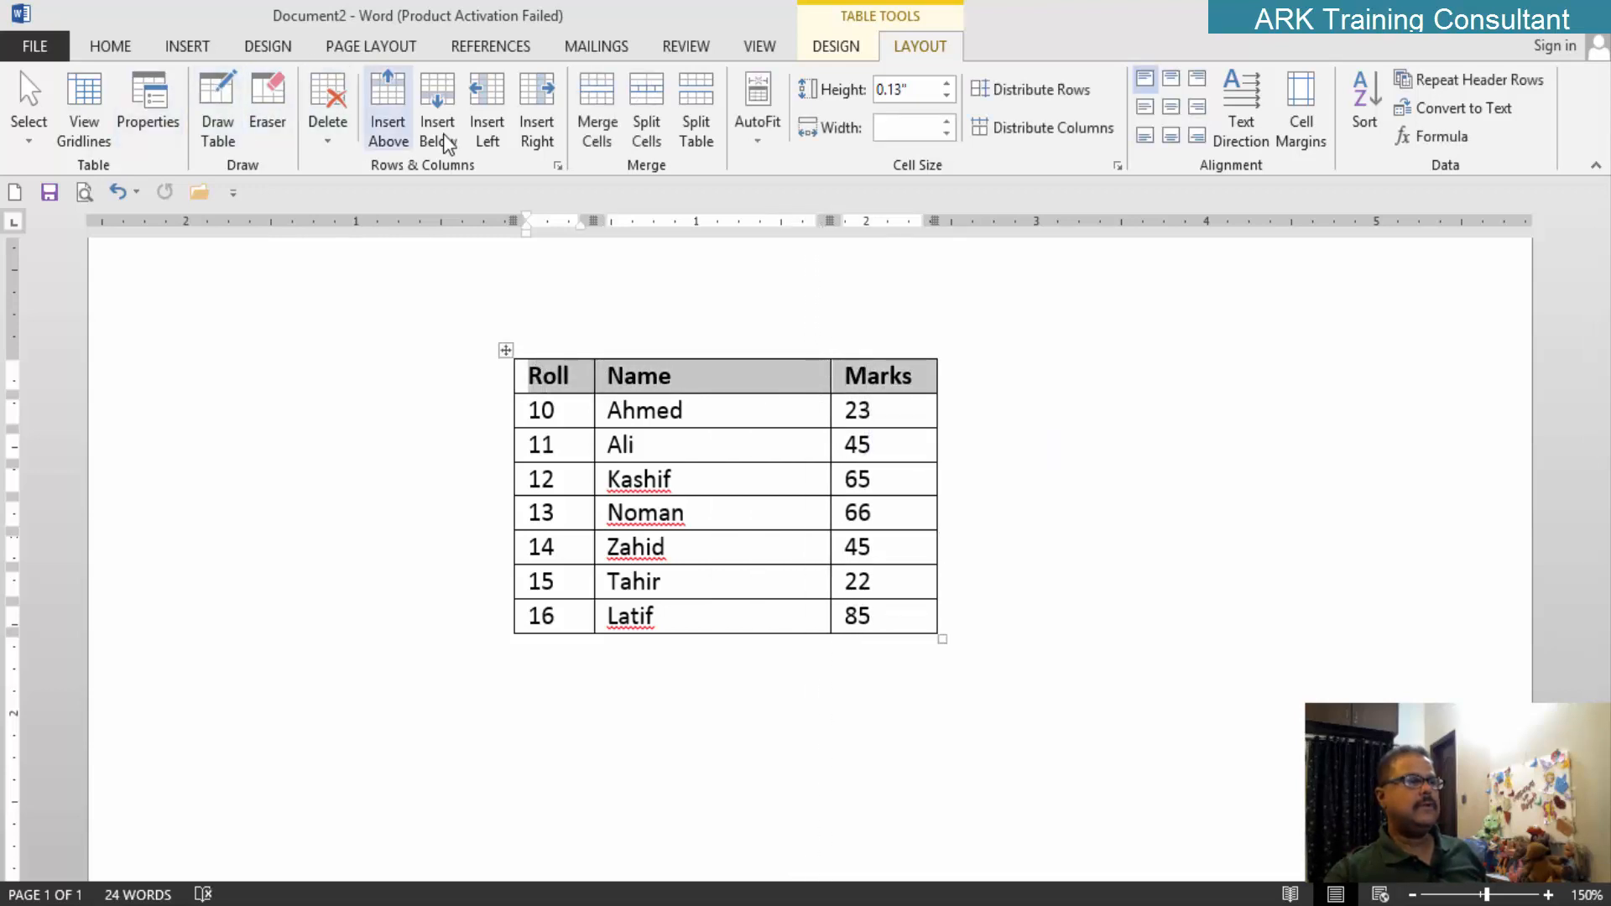
pyautogui.click(103, 49)
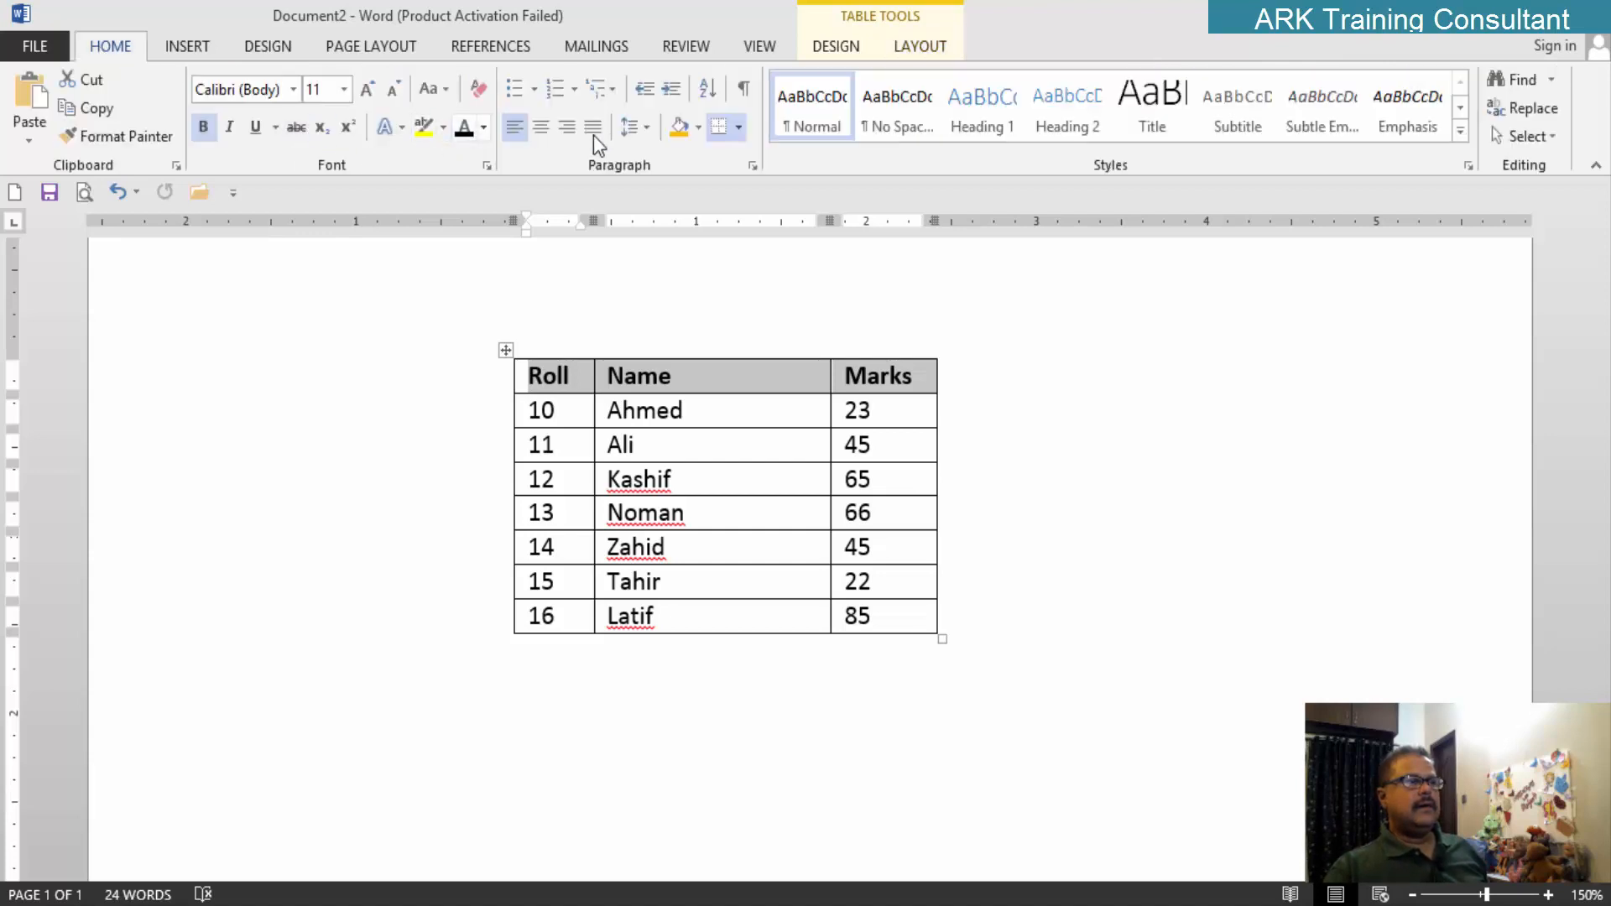
pyautogui.click(680, 127)
pyautogui.click(1052, 411)
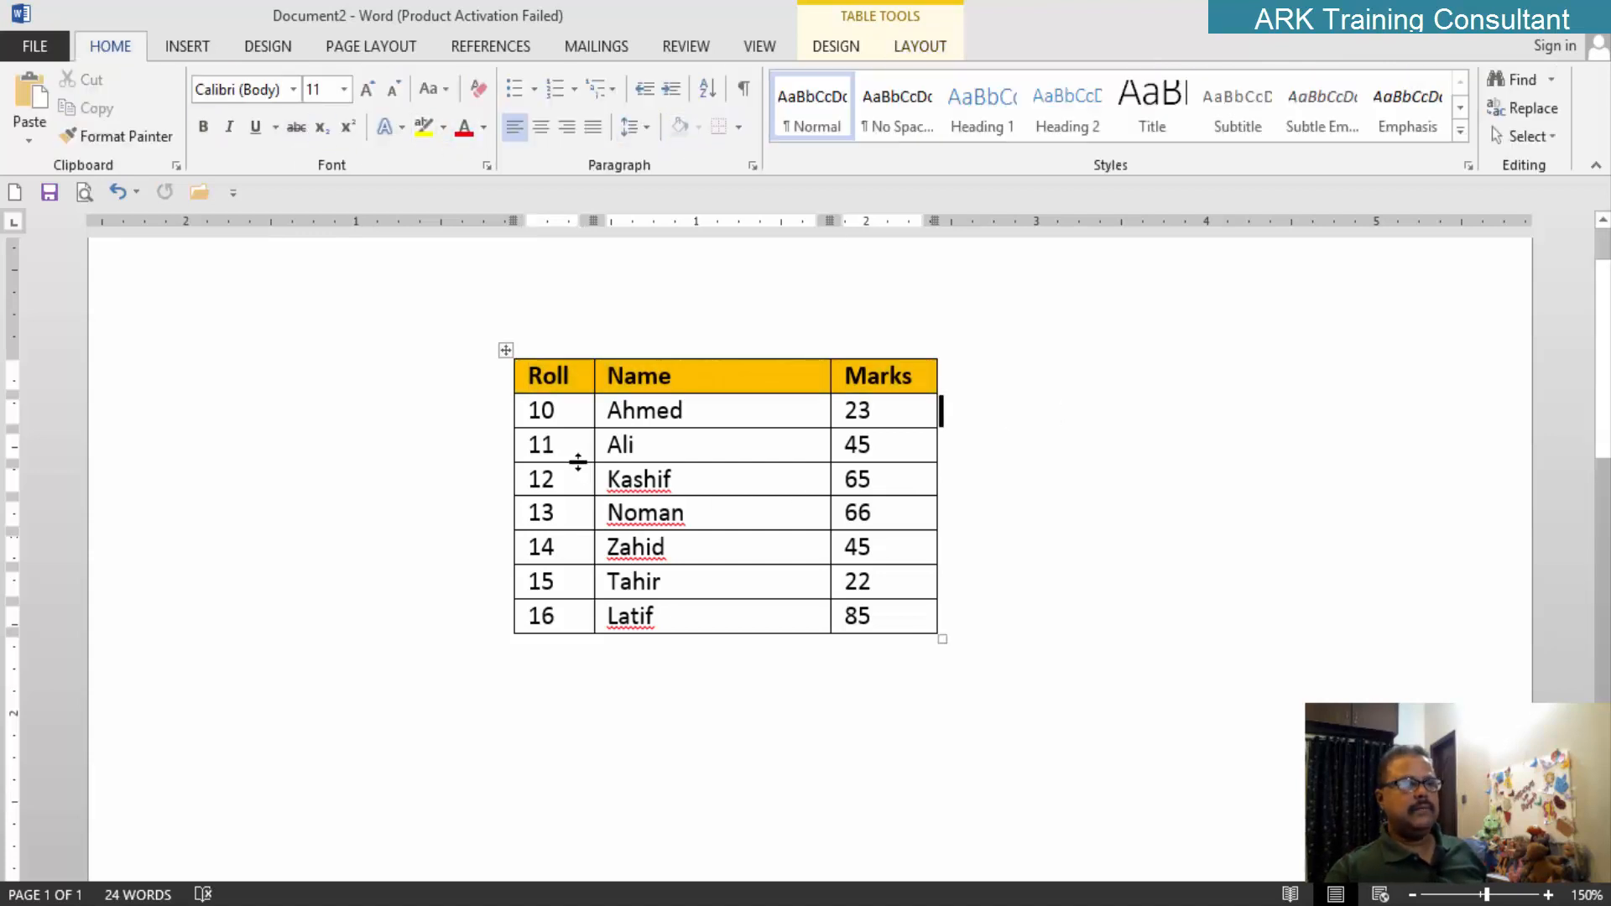
# Step: Copy the seven data rows for rolls 10 to 16 and paste them repeatedly below the table until it spills onto a second page
pyautogui.moveTo(550, 410); pyautogui.dragTo(859, 616)
pyautogui.hotkey('ctrl', 'c')
pyautogui.click(567, 656)
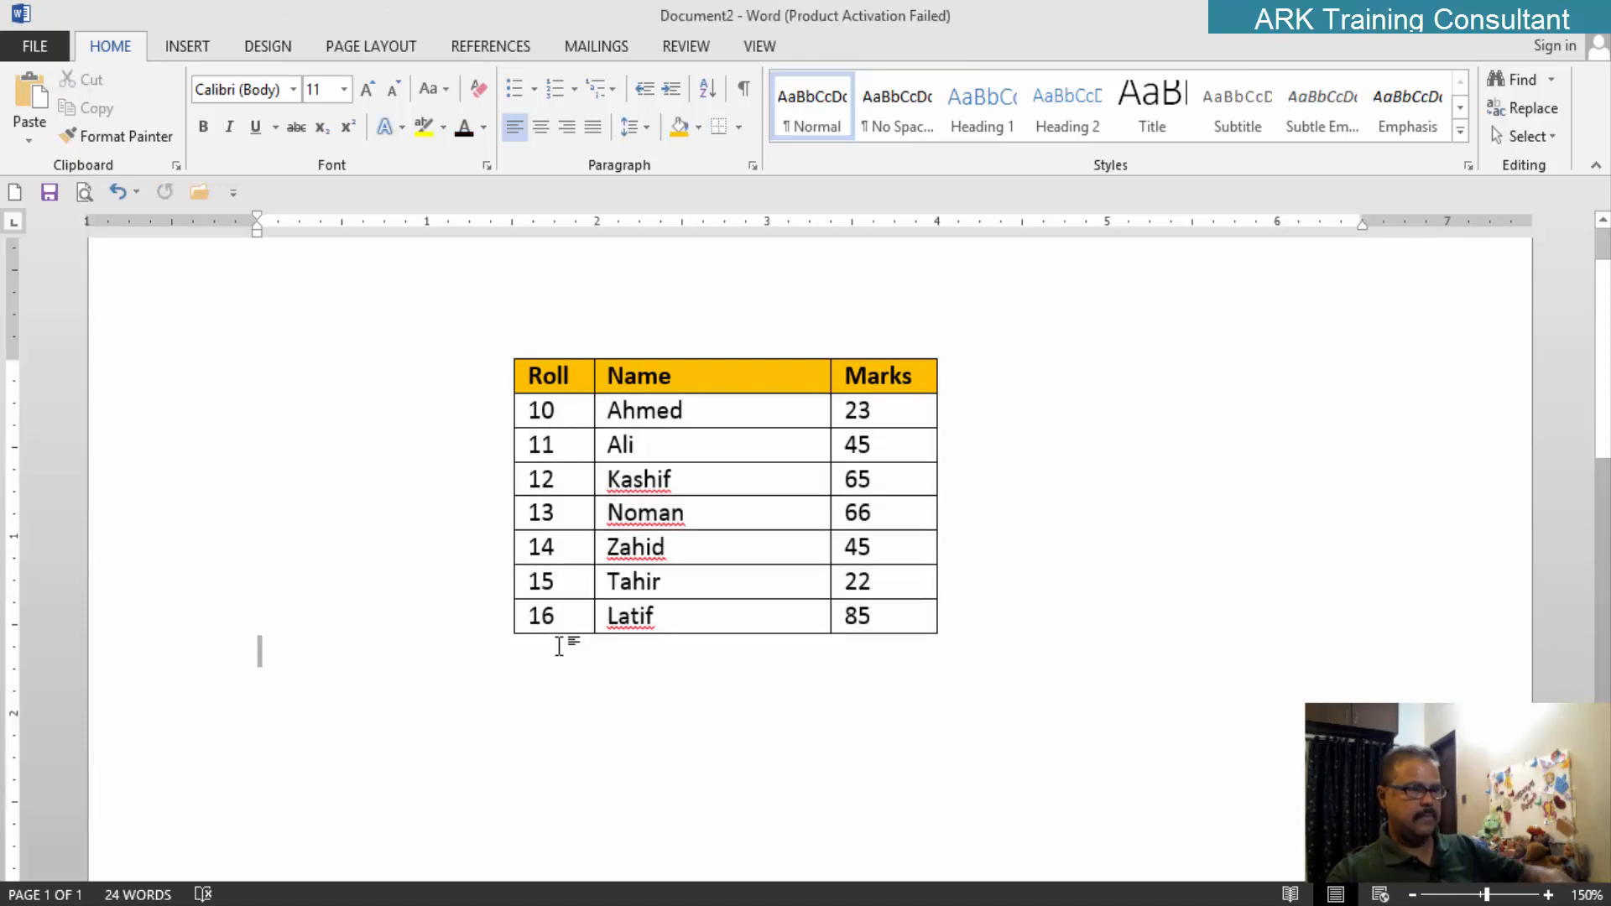
pyautogui.hotkey('ctrl', 'v')
pyautogui.scroll(-1, 564, 652)
pyautogui.hotkey('ctrl', 'v')
pyautogui.hotkey('ctrl', 'v')
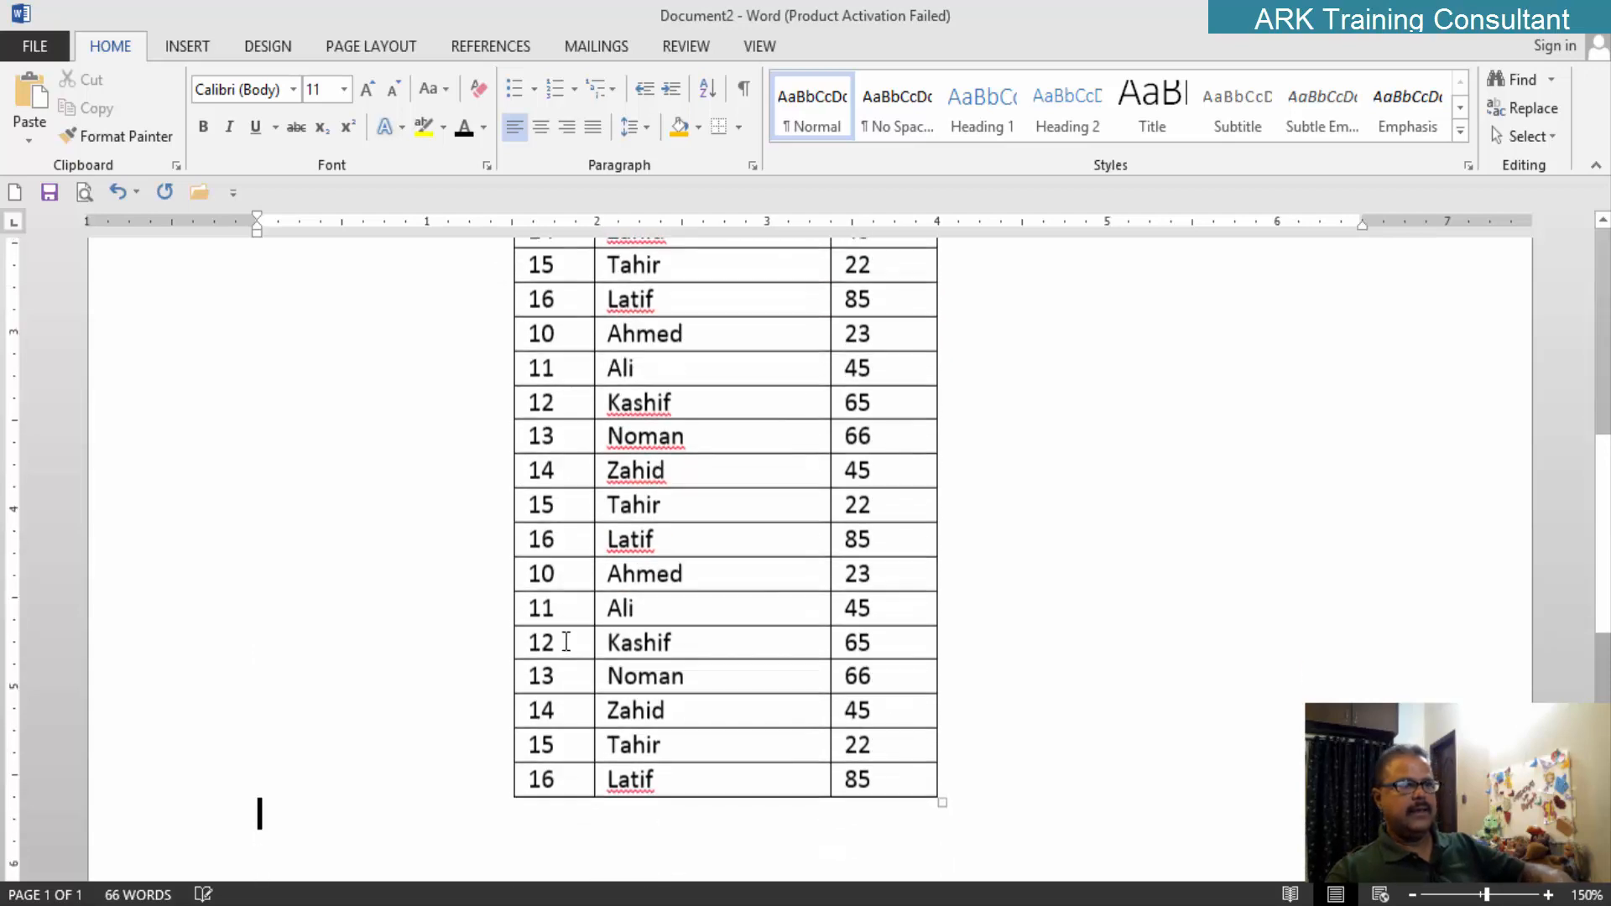
pyautogui.hotkey('ctrl', 'v')
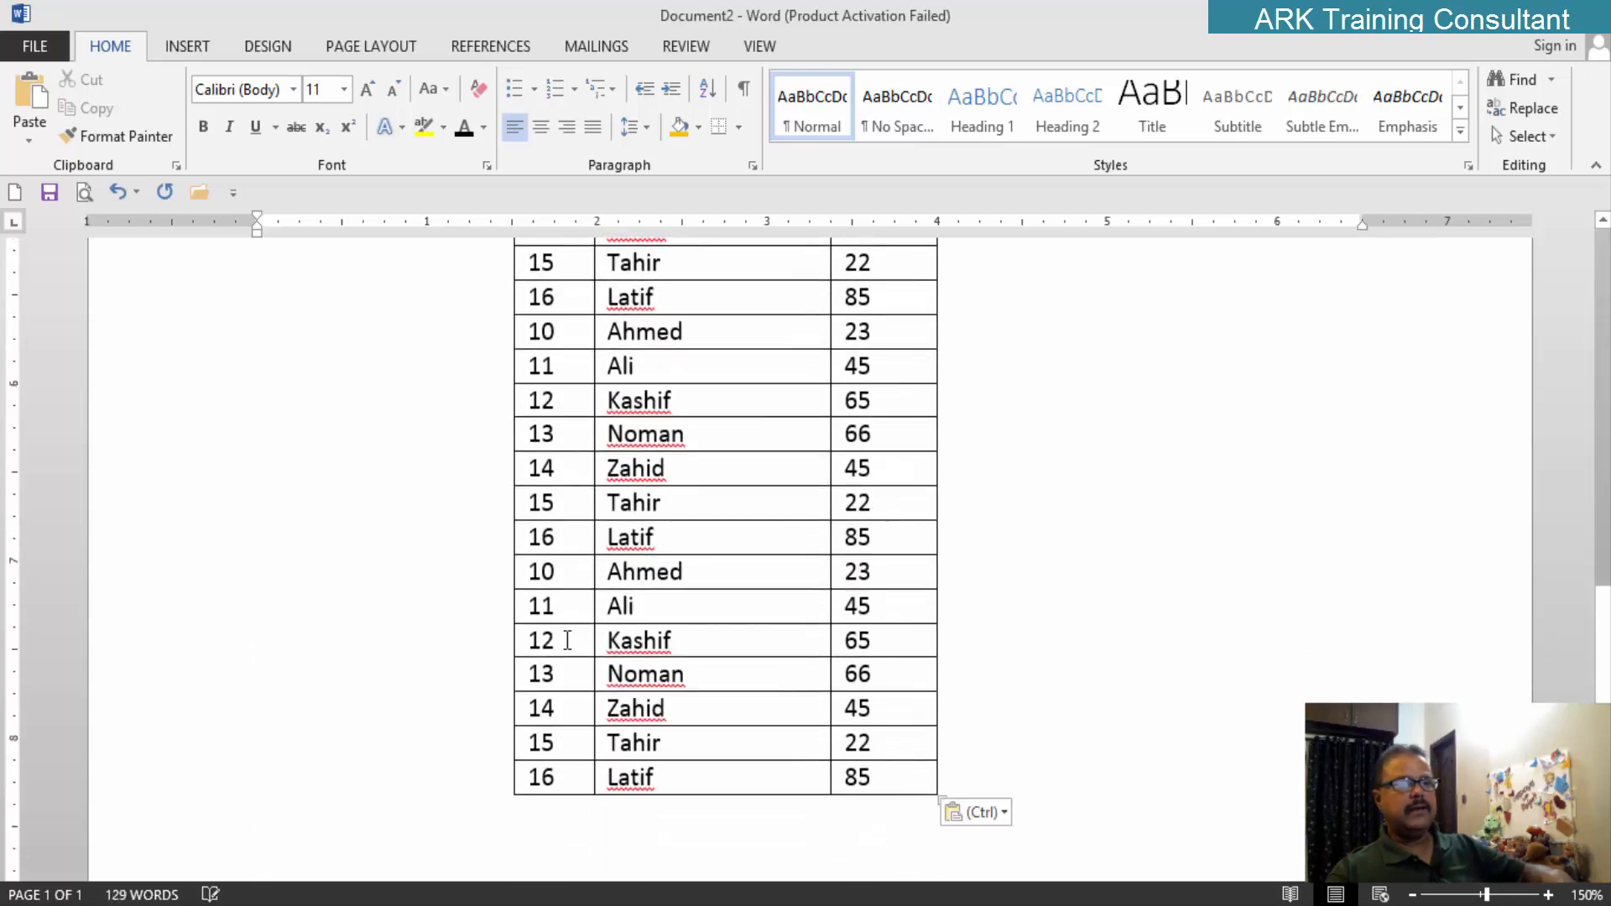
pyautogui.hotkey('ctrl', 'v')
pyautogui.hotkey('ctrl', 'v')
pyautogui.hotkey('ctrl', 'v')
pyautogui.scroll(8, 621, 630)
pyautogui.scroll(-6, 662, 615)
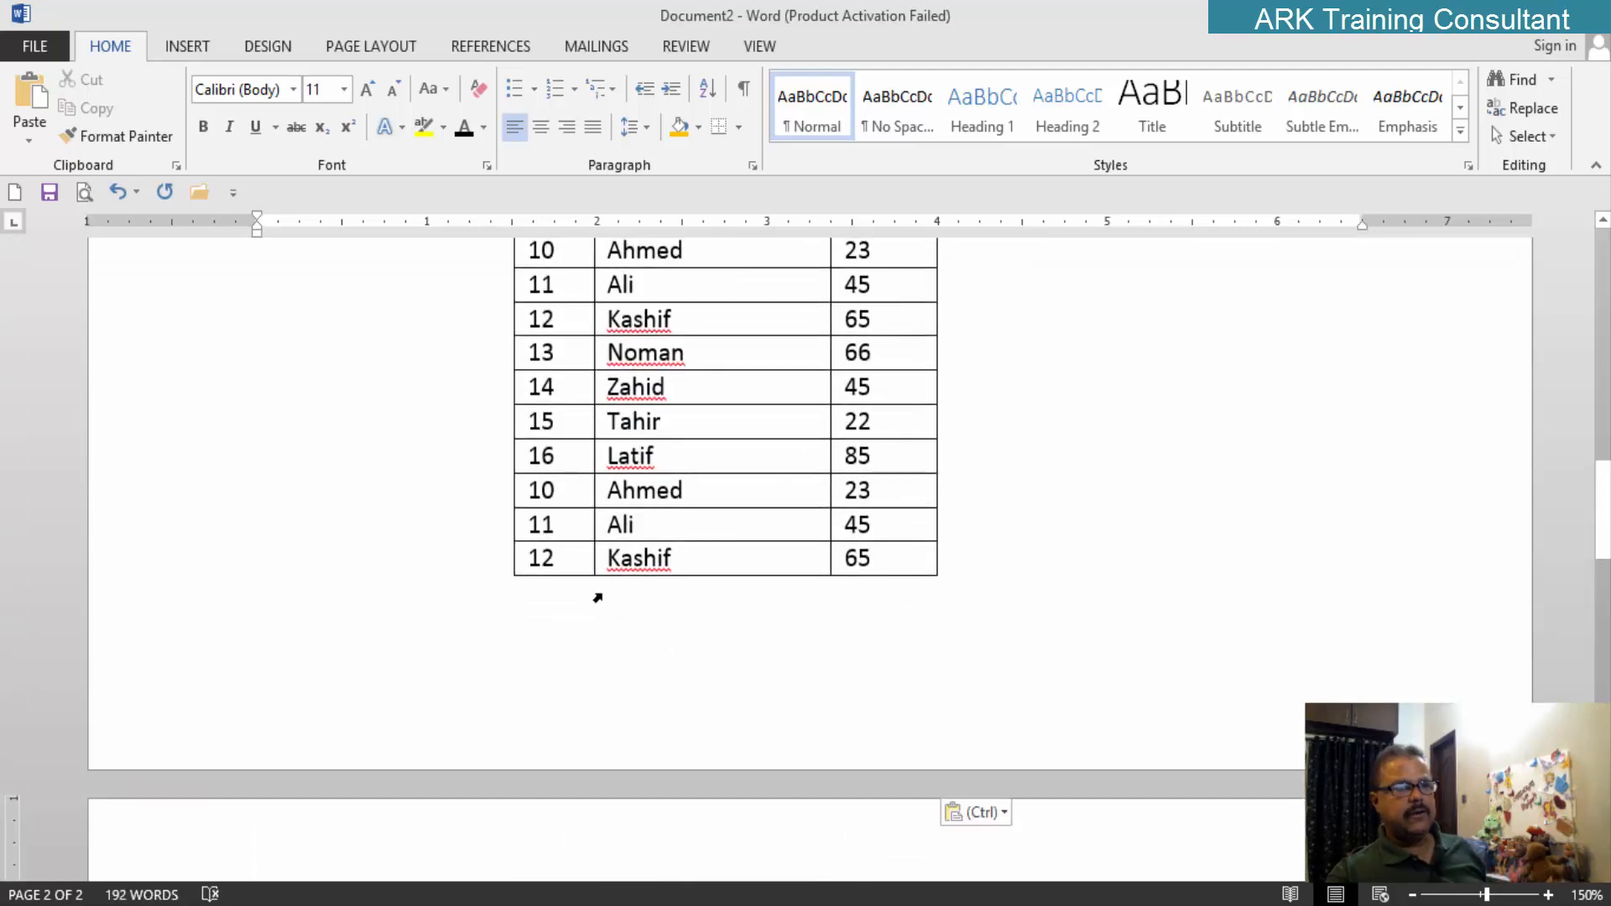
pyautogui.scroll(-5, 717, 571)
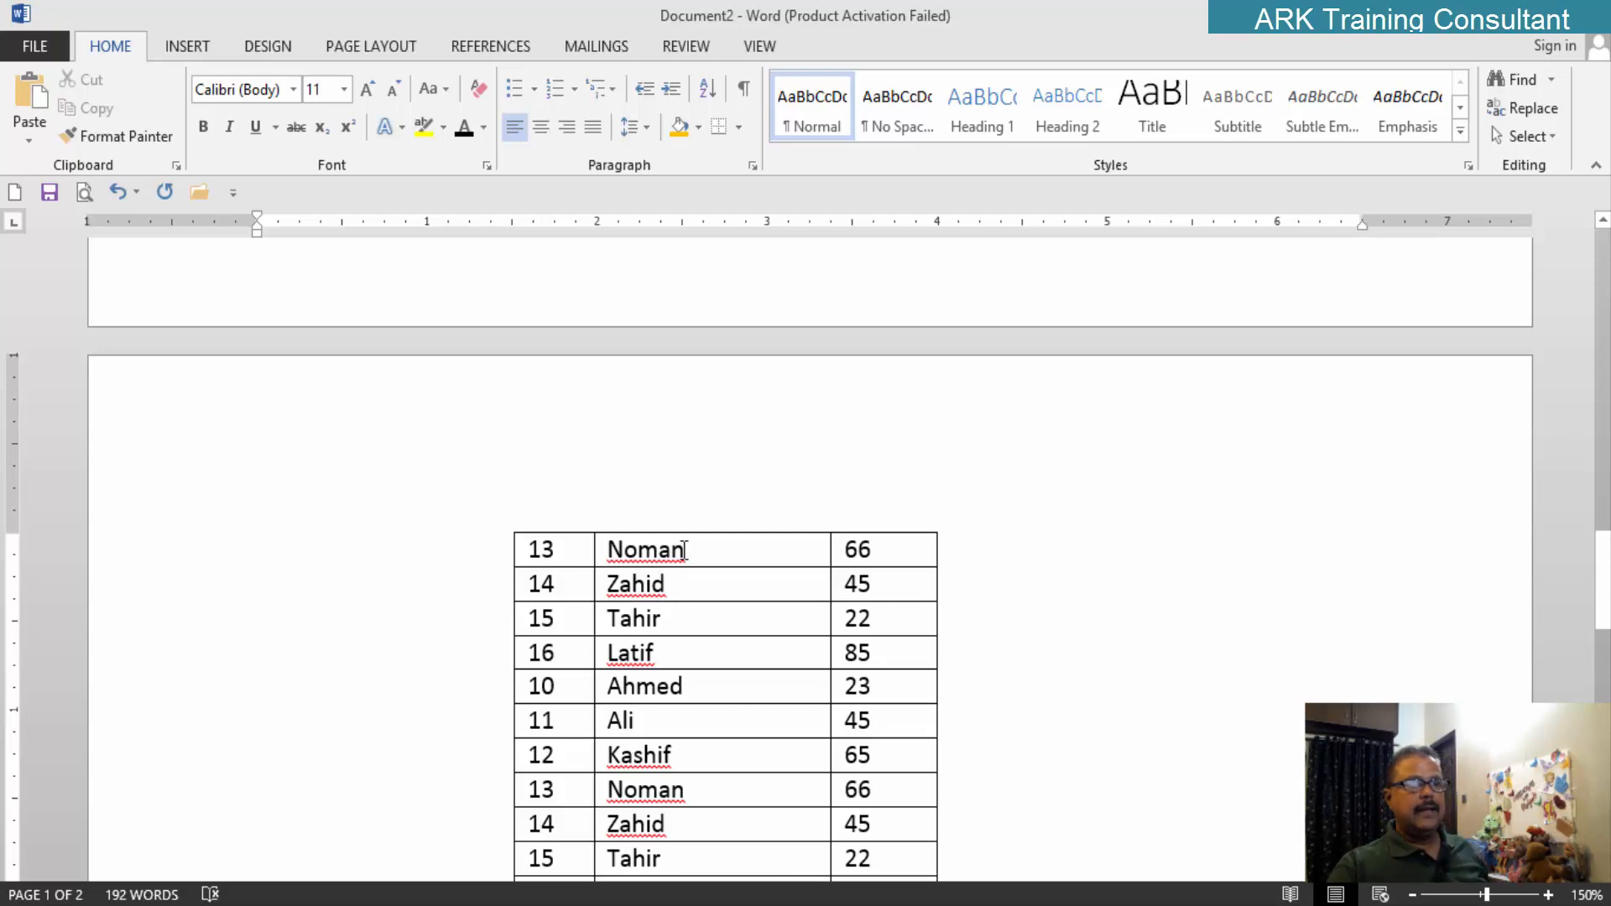
# Step: Mark the gold Roll, Name and Marks row as a repeating header row for every page of the table
pyautogui.scroll(12, 714, 502)
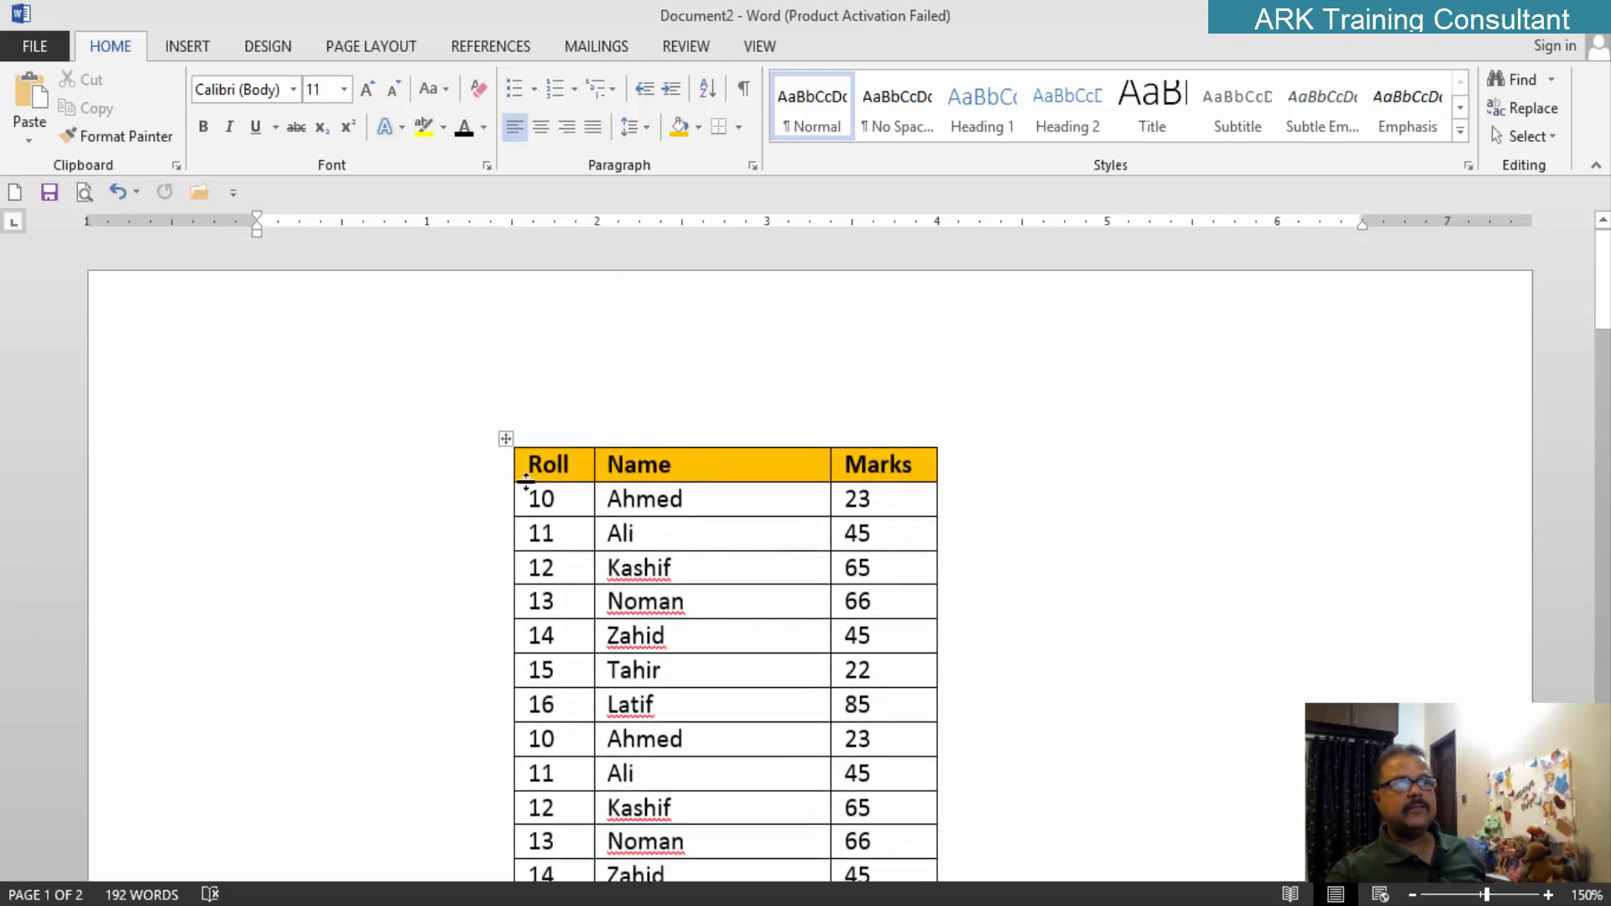
pyautogui.moveTo(537, 472); pyautogui.dragTo(882, 467)
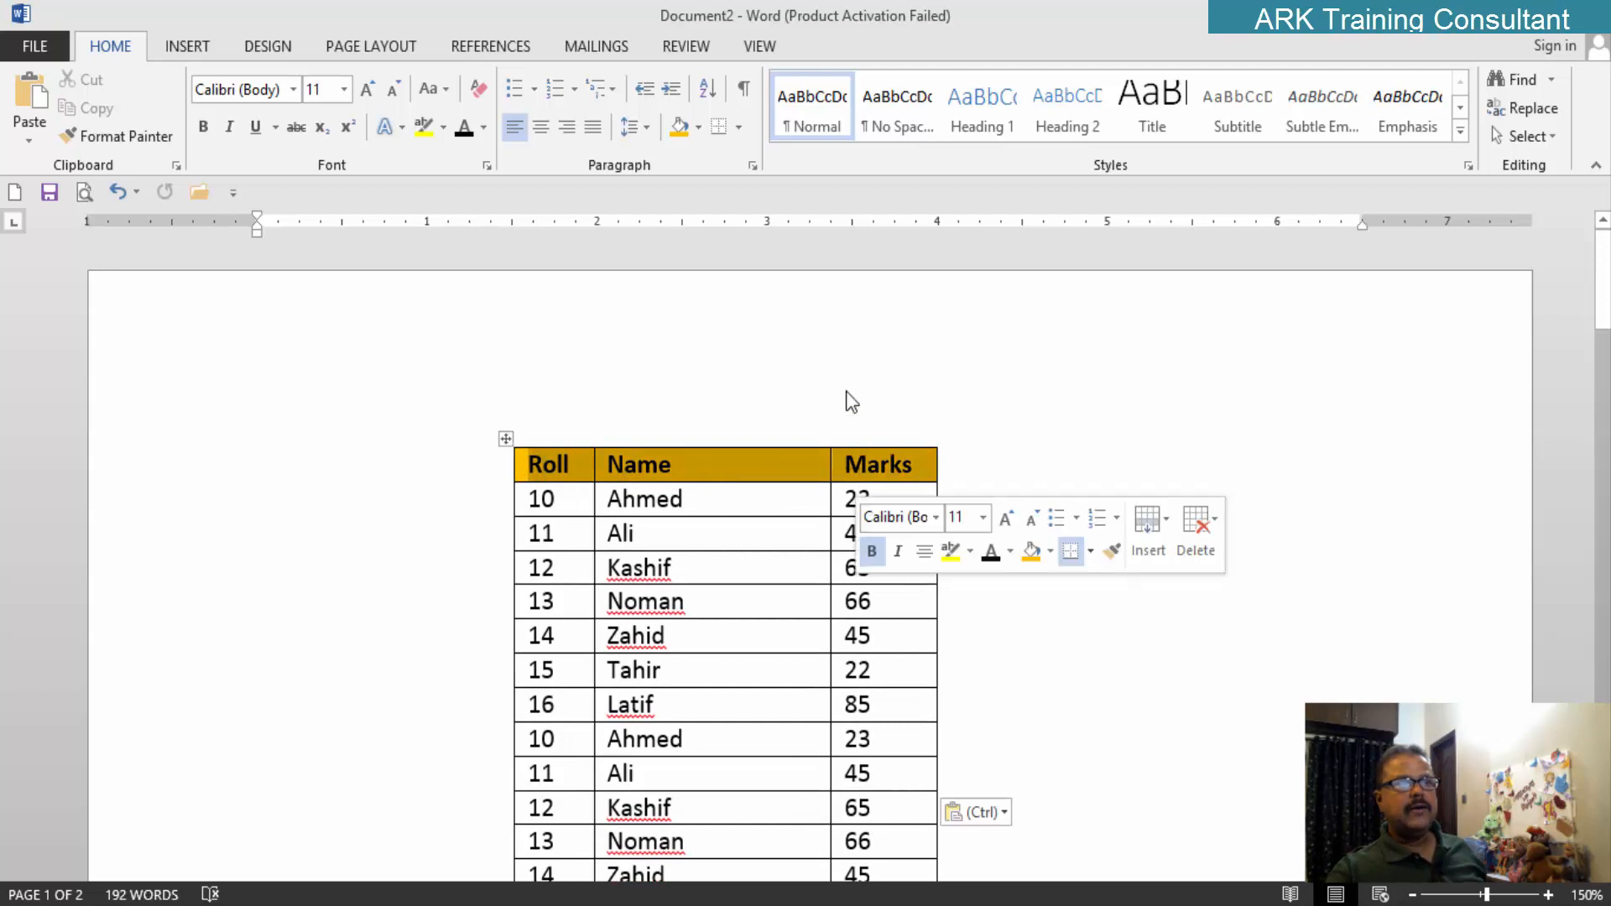
pyautogui.click(931, 51)
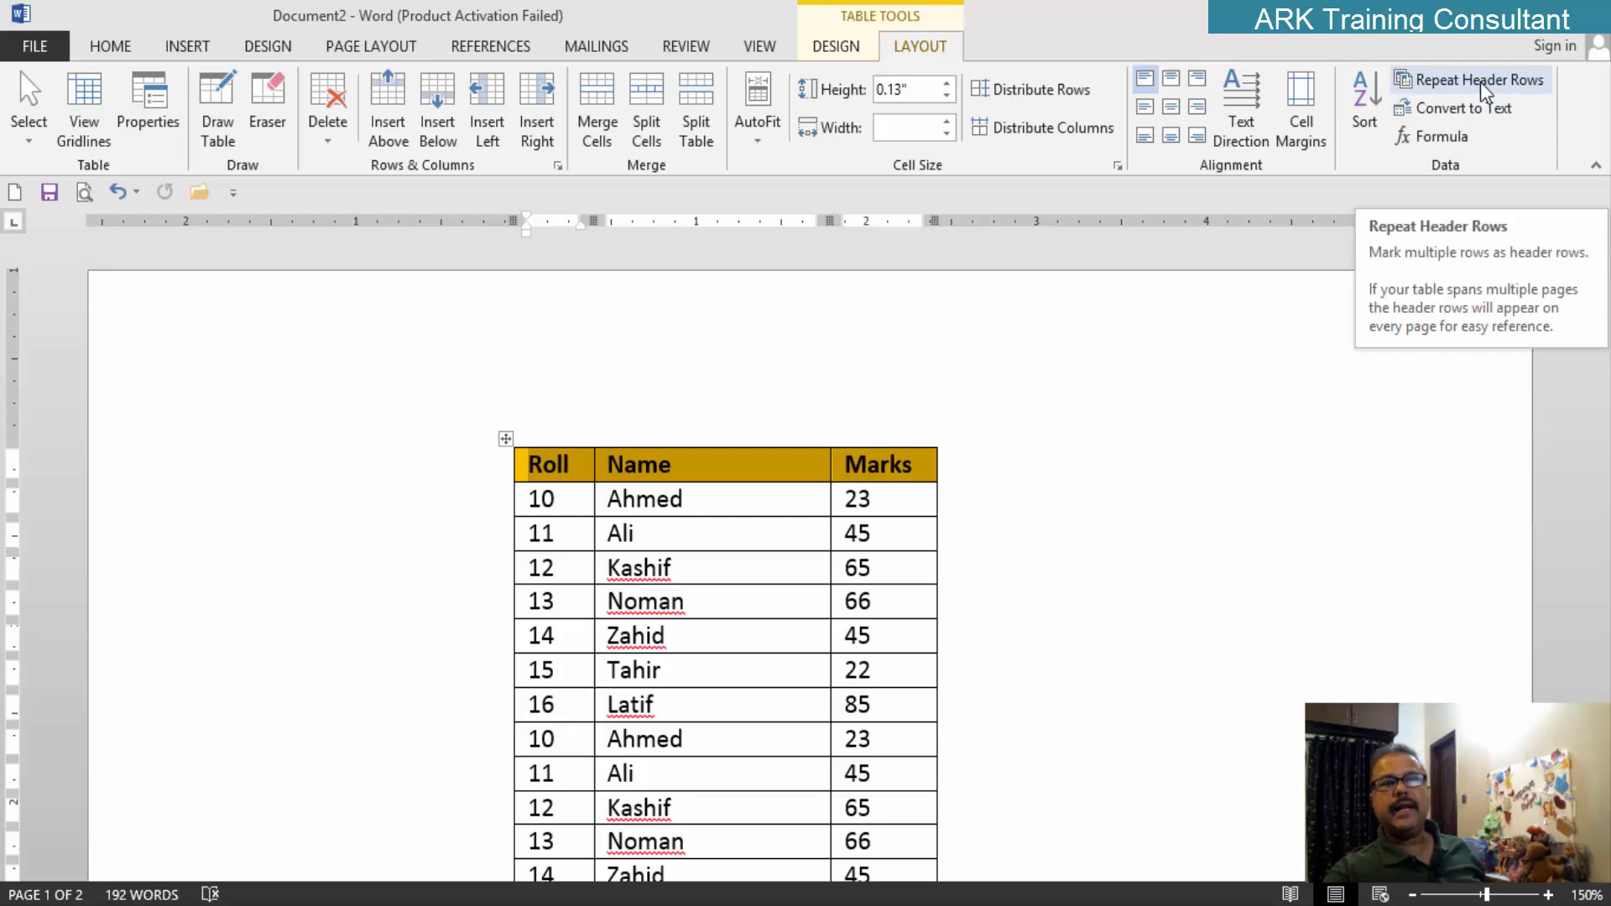
pyautogui.scroll(-5, 1216, 388)
pyautogui.scroll(-5, 1213, 402)
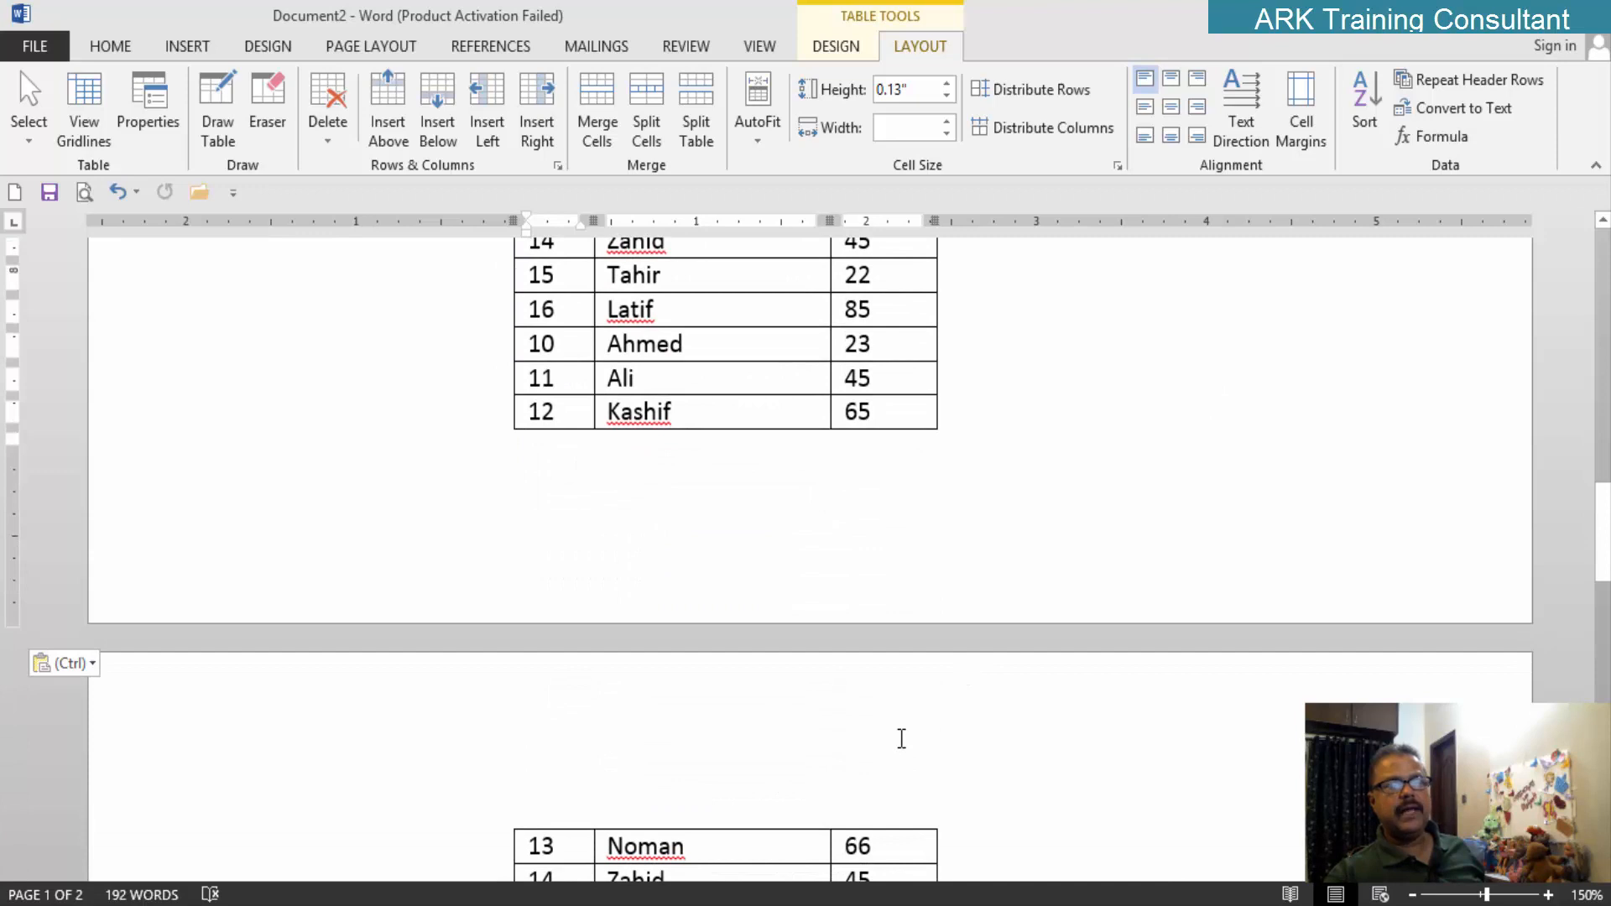
pyautogui.scroll(-3, 867, 769)
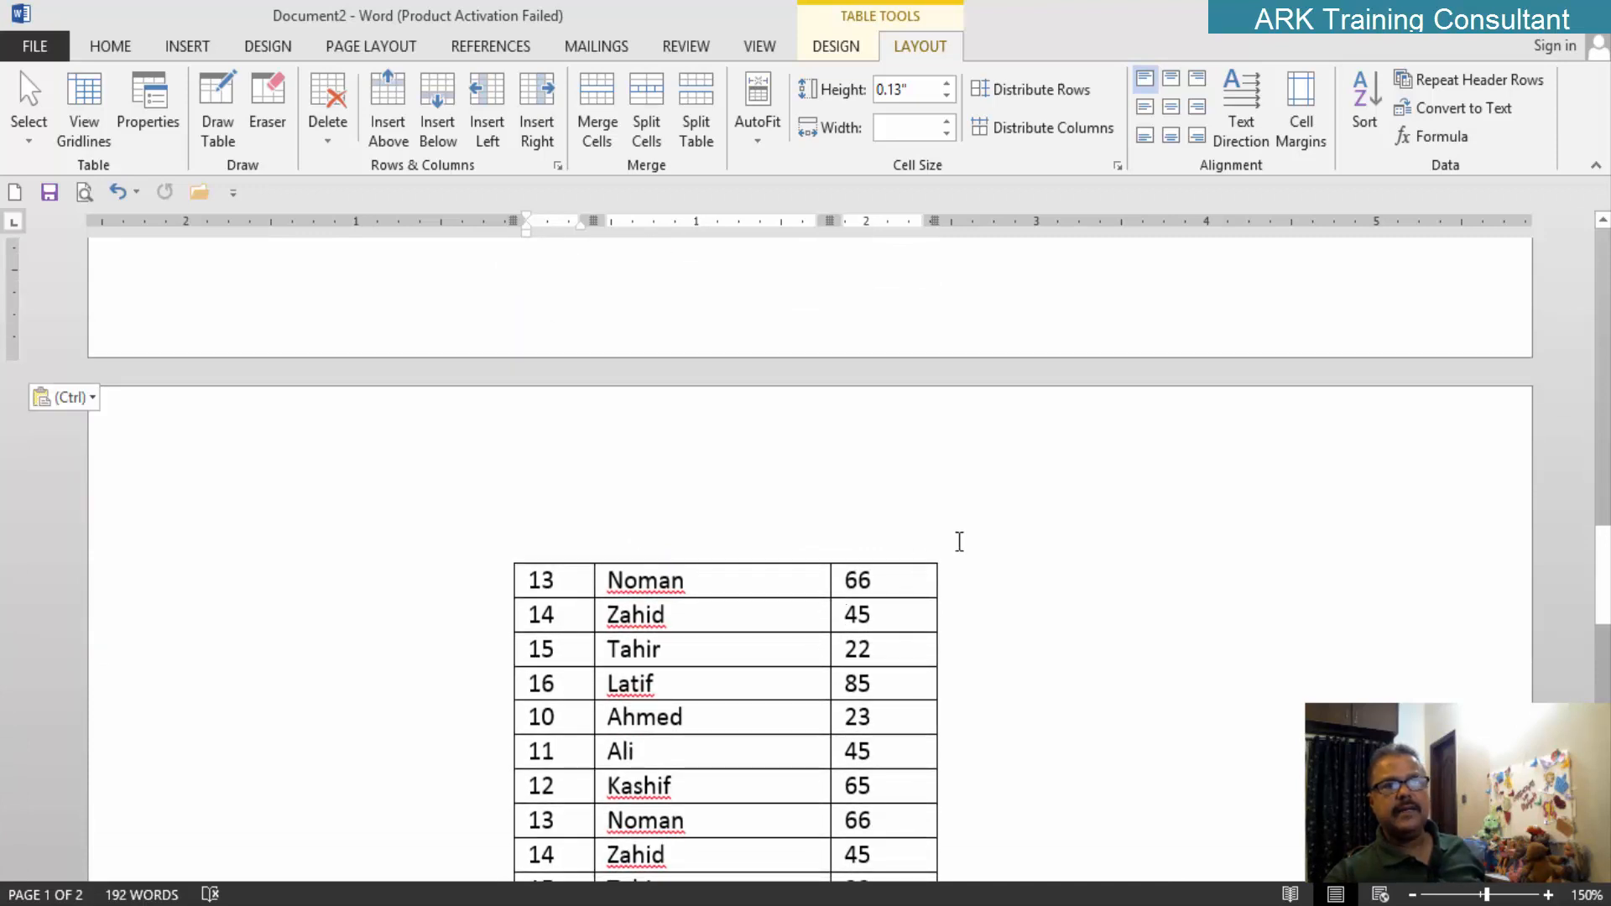
pyautogui.click(1461, 78)
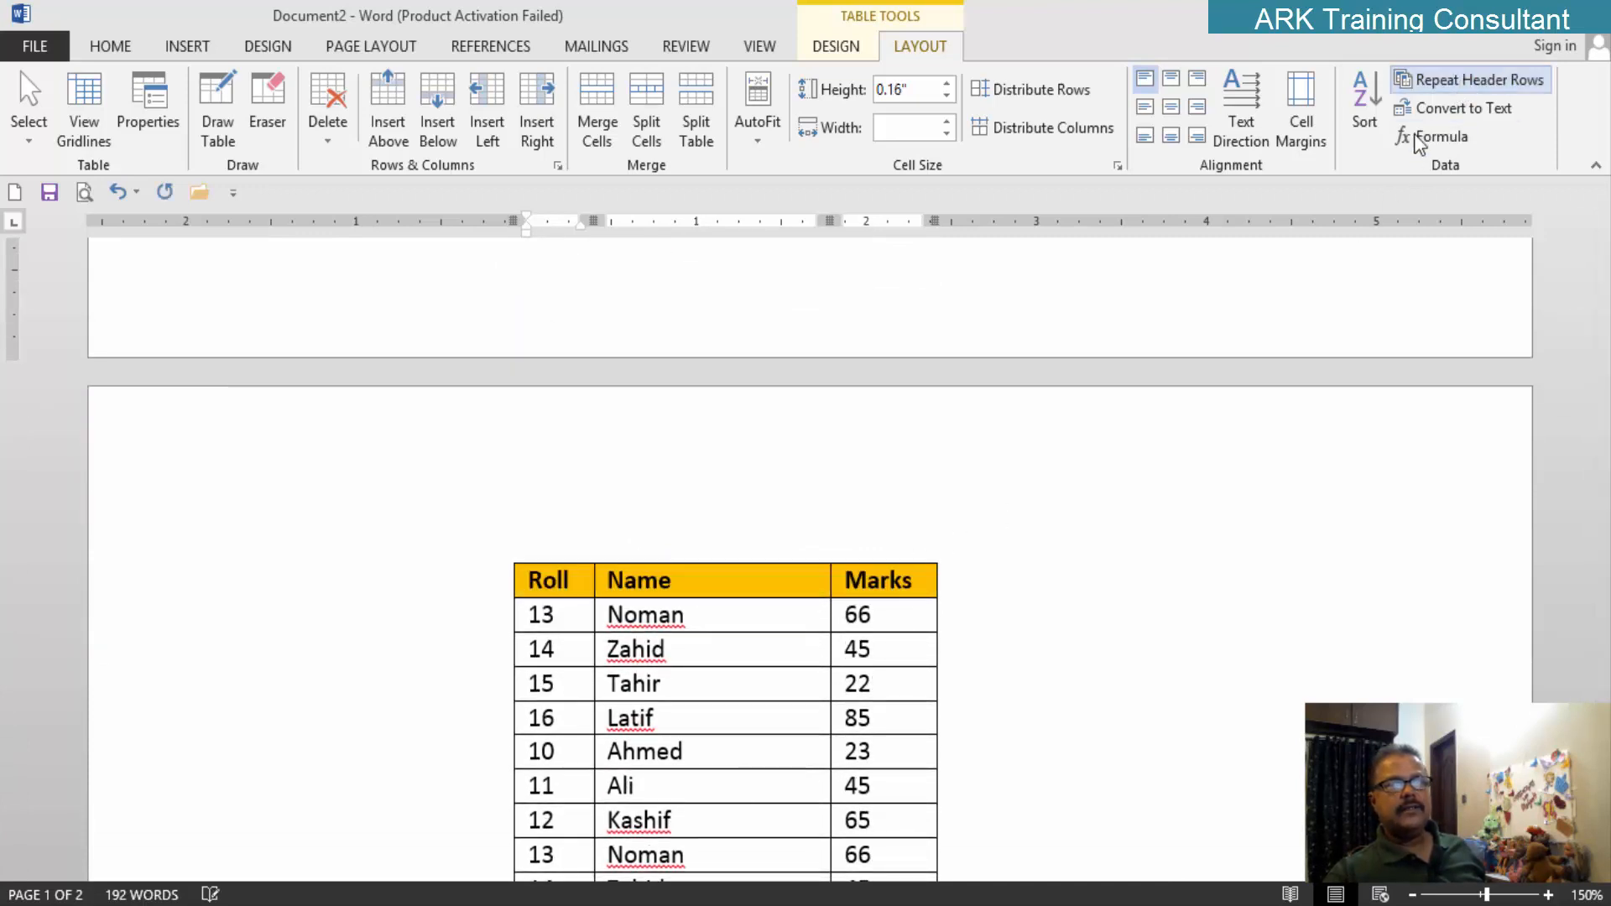
pyautogui.click(1086, 576)
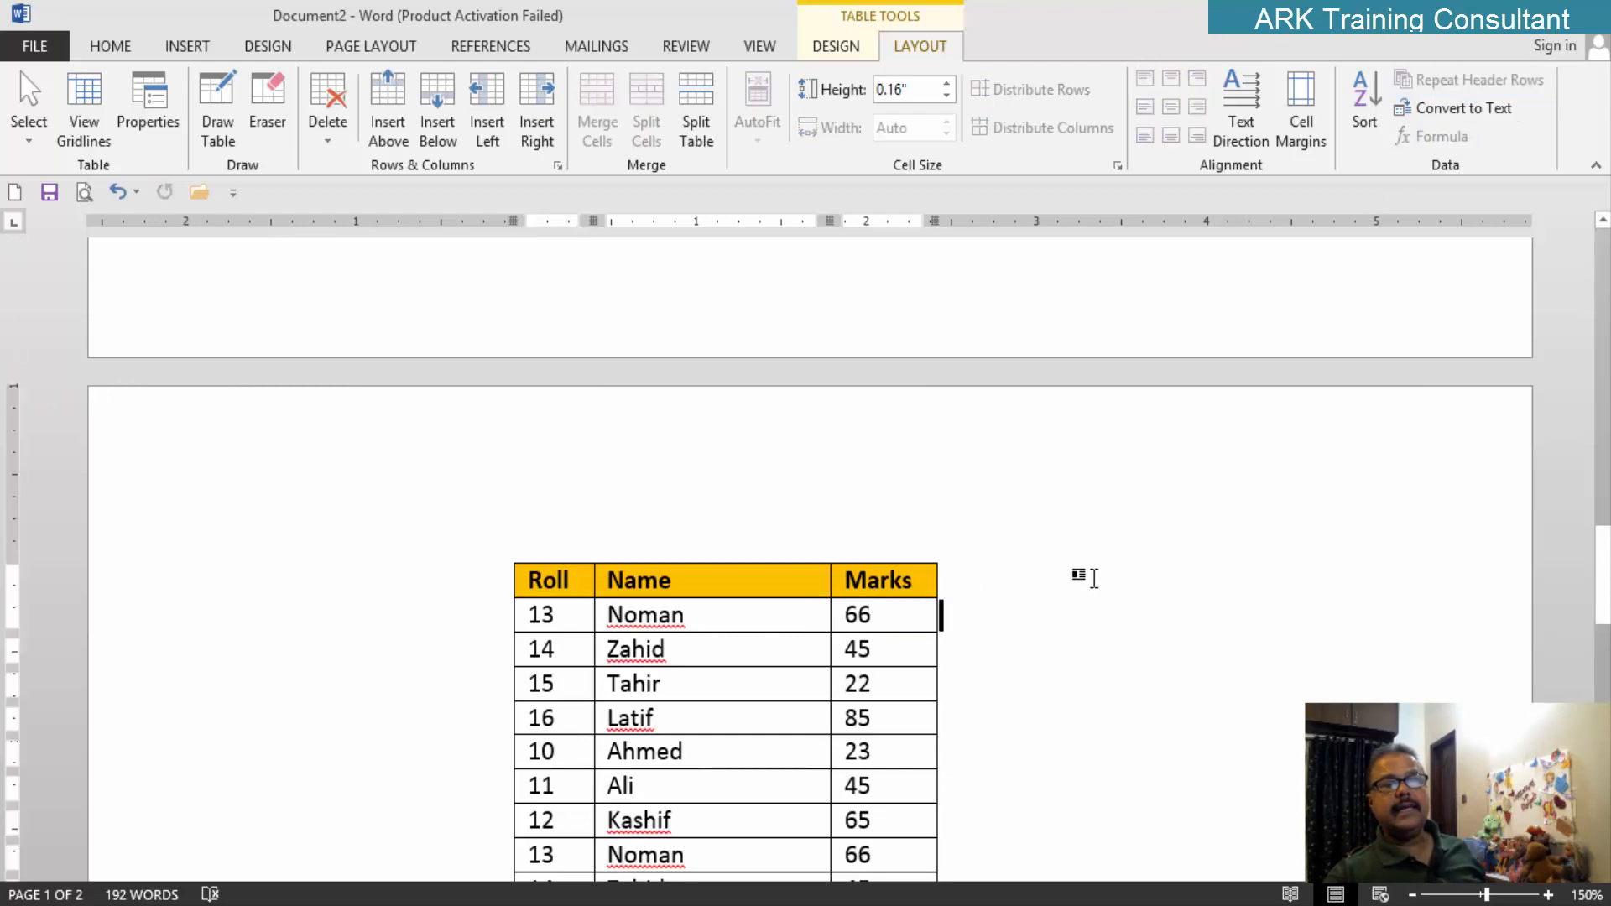
pyautogui.scroll(-15, 1176, 456)
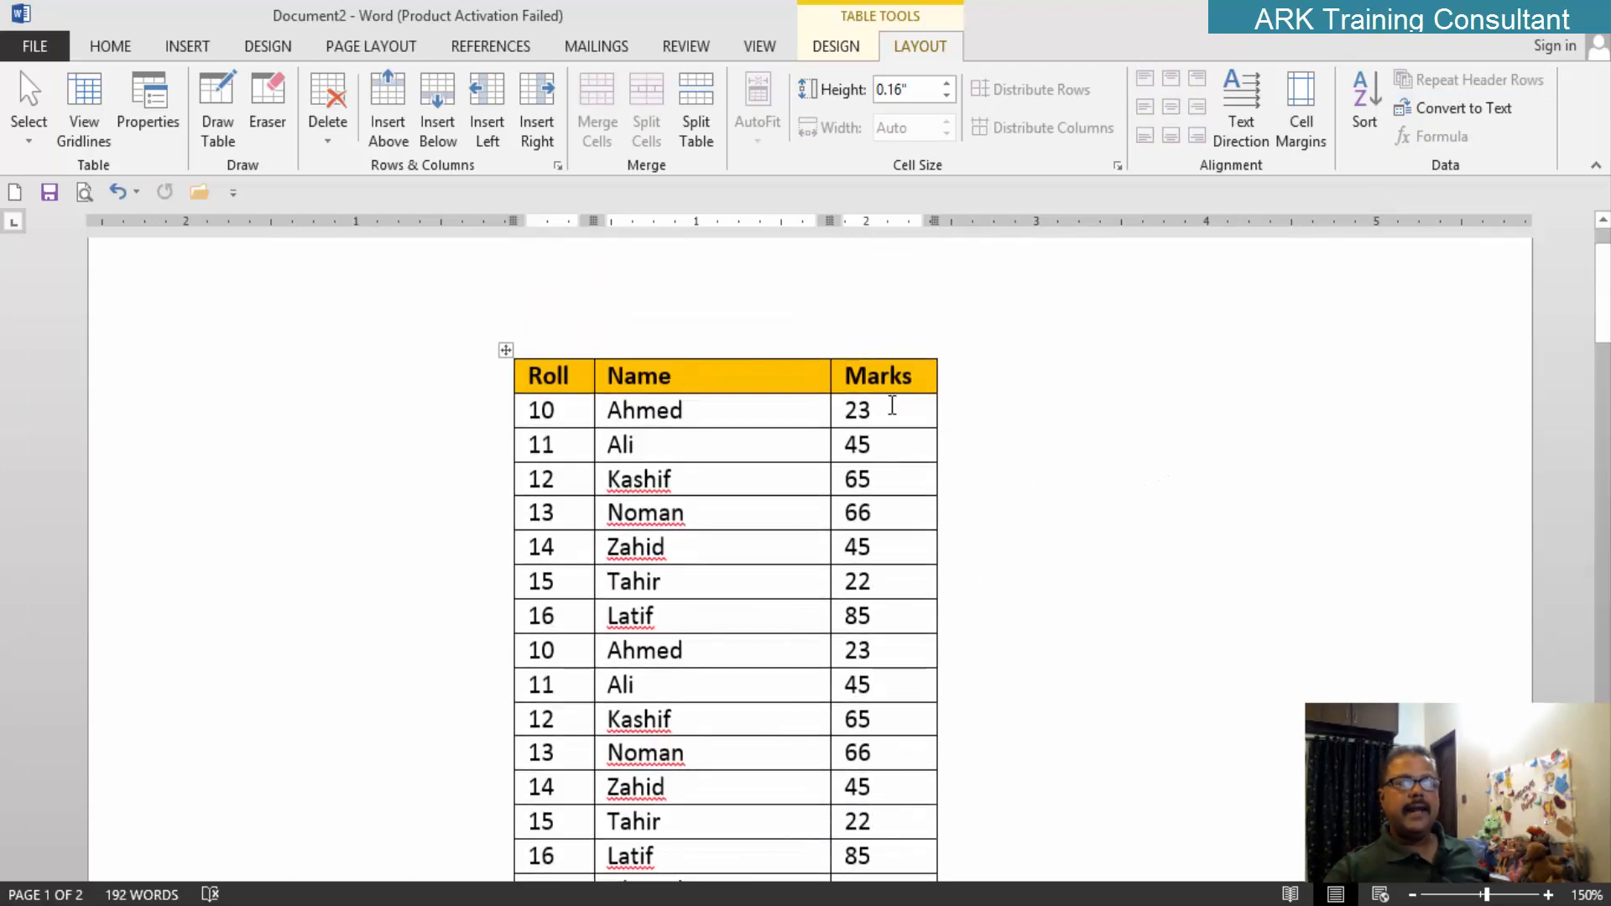
# Step: Select the first page's header row again, reapply Repeat Header Rows and check the header on the second page
pyautogui.moveTo(538, 373); pyautogui.dragTo(869, 369)
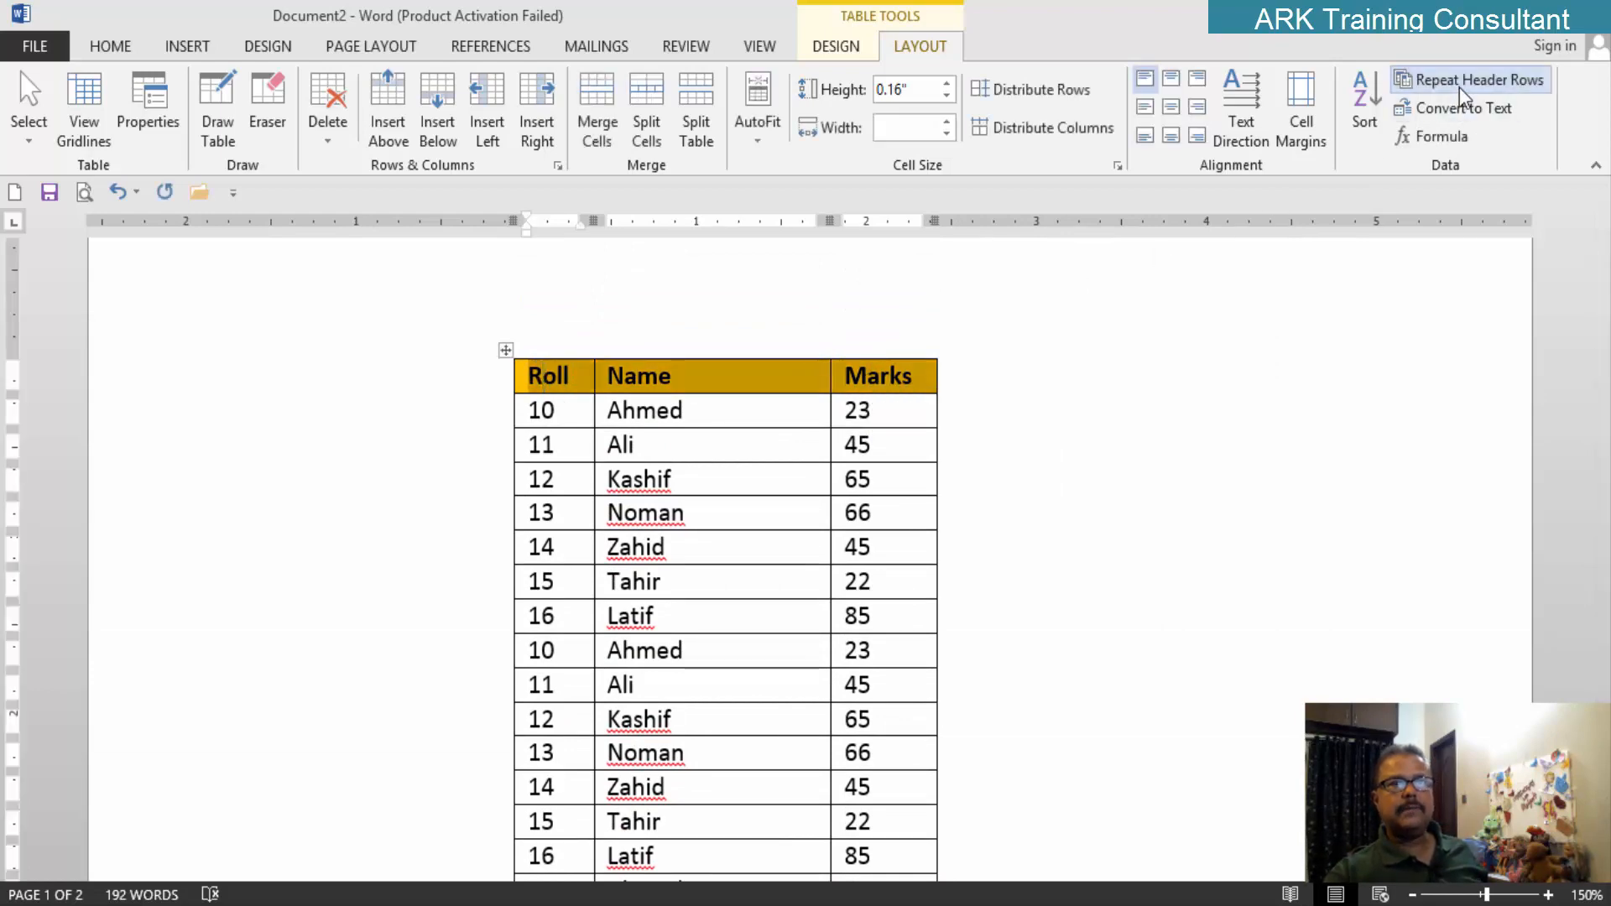
pyautogui.click(1459, 88)
pyautogui.scroll(-10, 1194, 467)
pyautogui.scroll(-15, 995, 539)
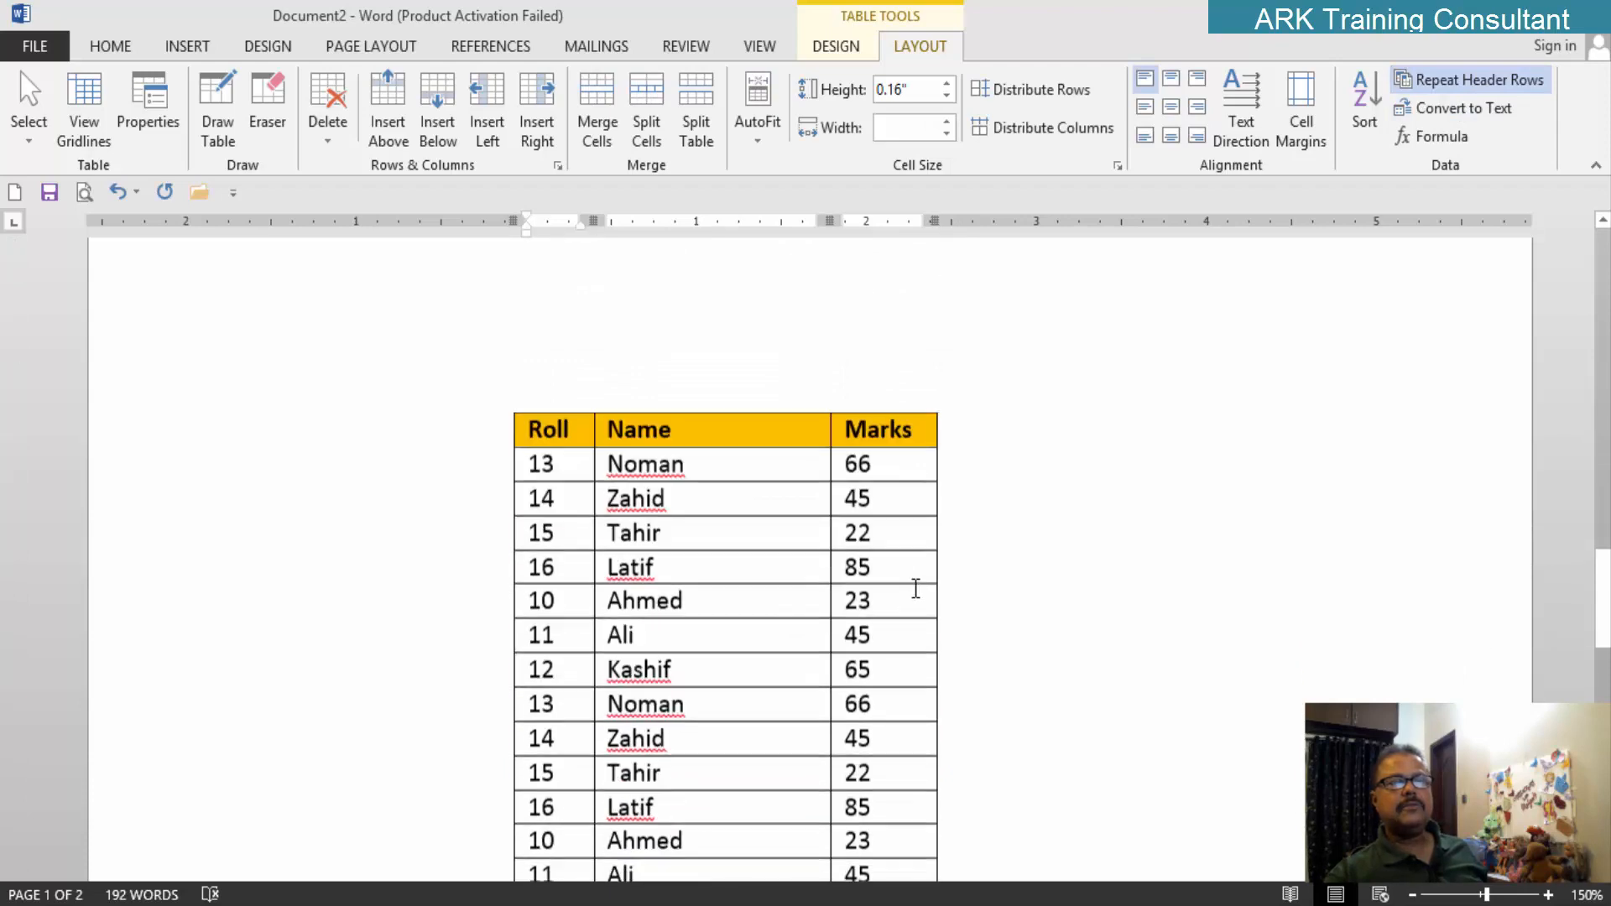
pyautogui.scroll(10, 786, 567)
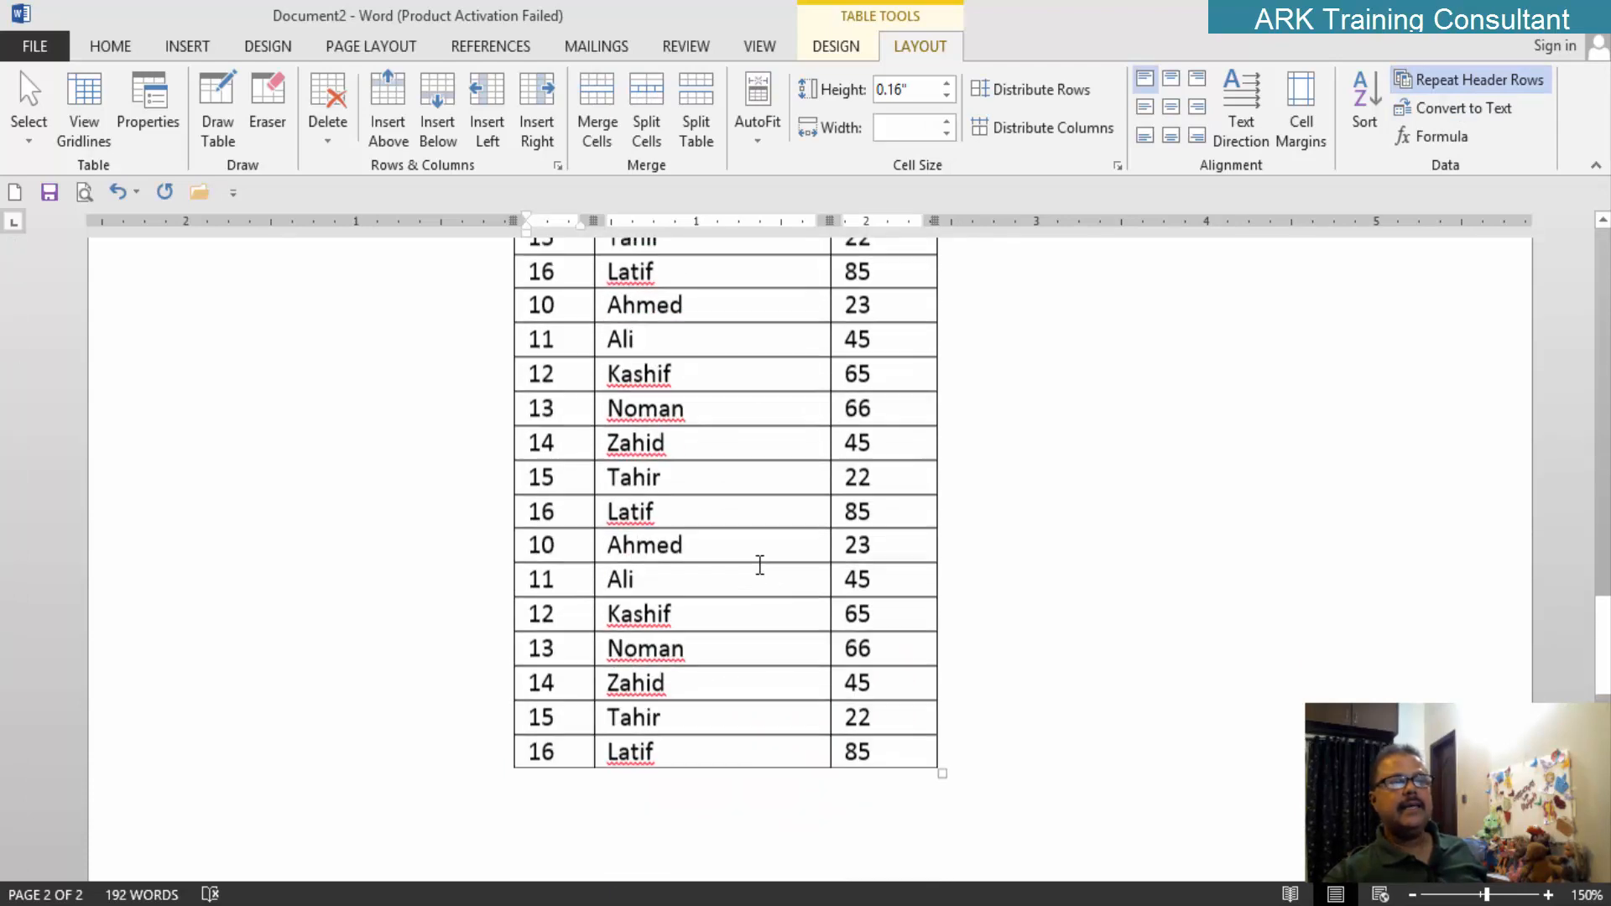
pyautogui.scroll(-5, 648, 586)
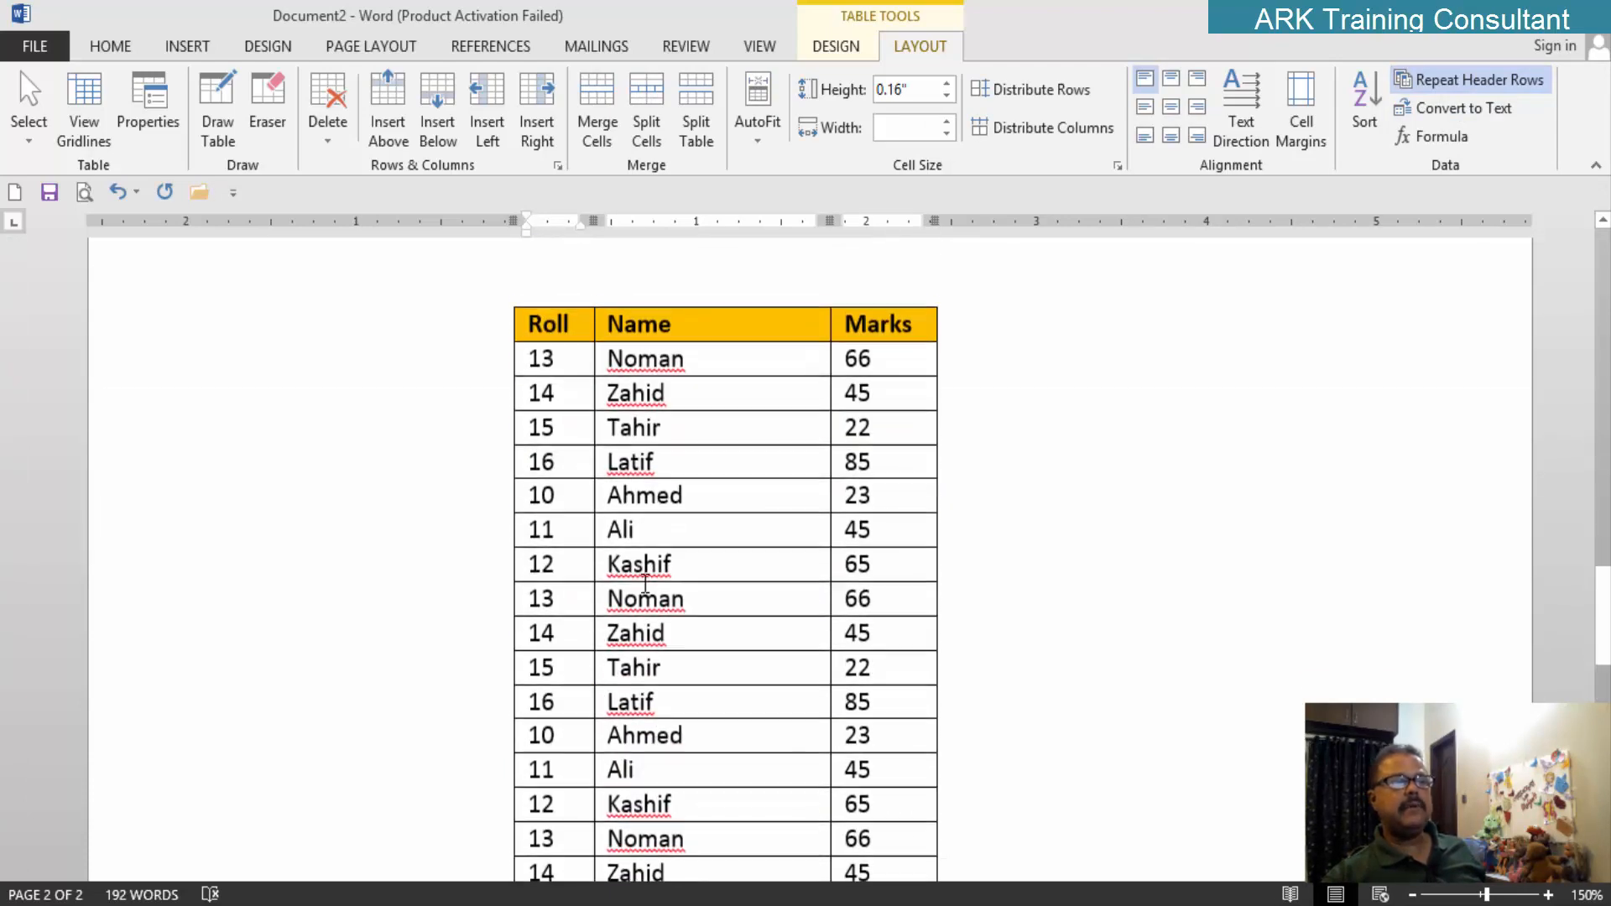
# Step: Copy the data rows on the second page and paste them below the table to extend it onto another page
pyautogui.moveTo(577, 361); pyautogui.dragTo(940, 586)
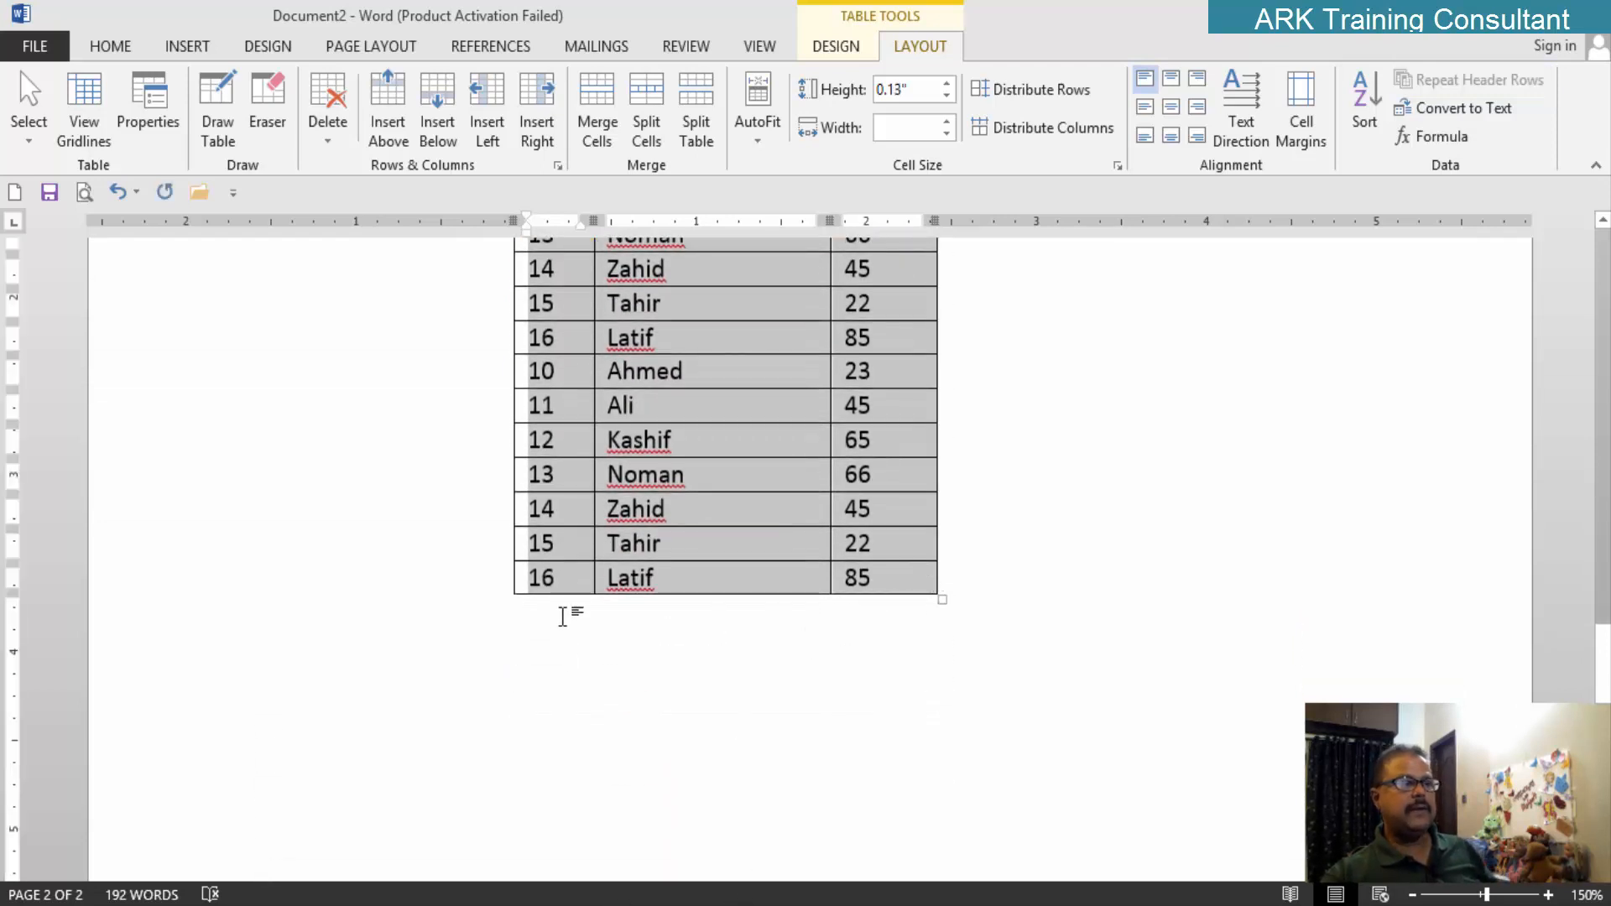
pyautogui.click(562, 617)
pyautogui.hotkey('ctrl', 'v')
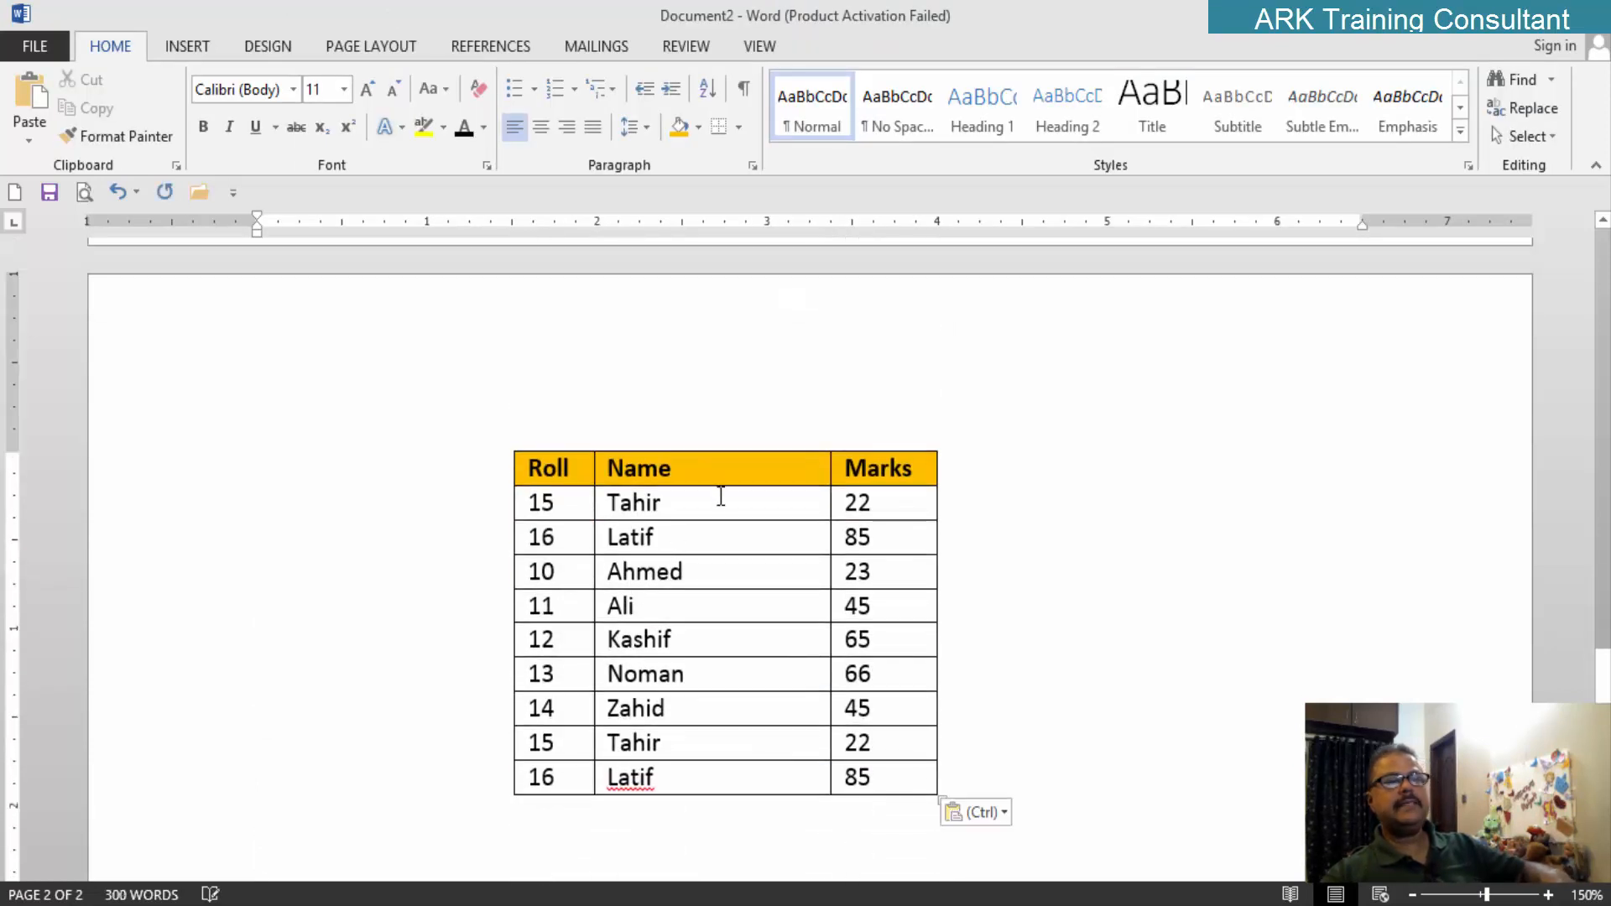
# Step: Select the gold Roll, Name and Marks header row on the first page and toggle Repeat Header Rows for it
pyautogui.scroll(3, 972, 538)
pyautogui.scroll(20, 972, 538)
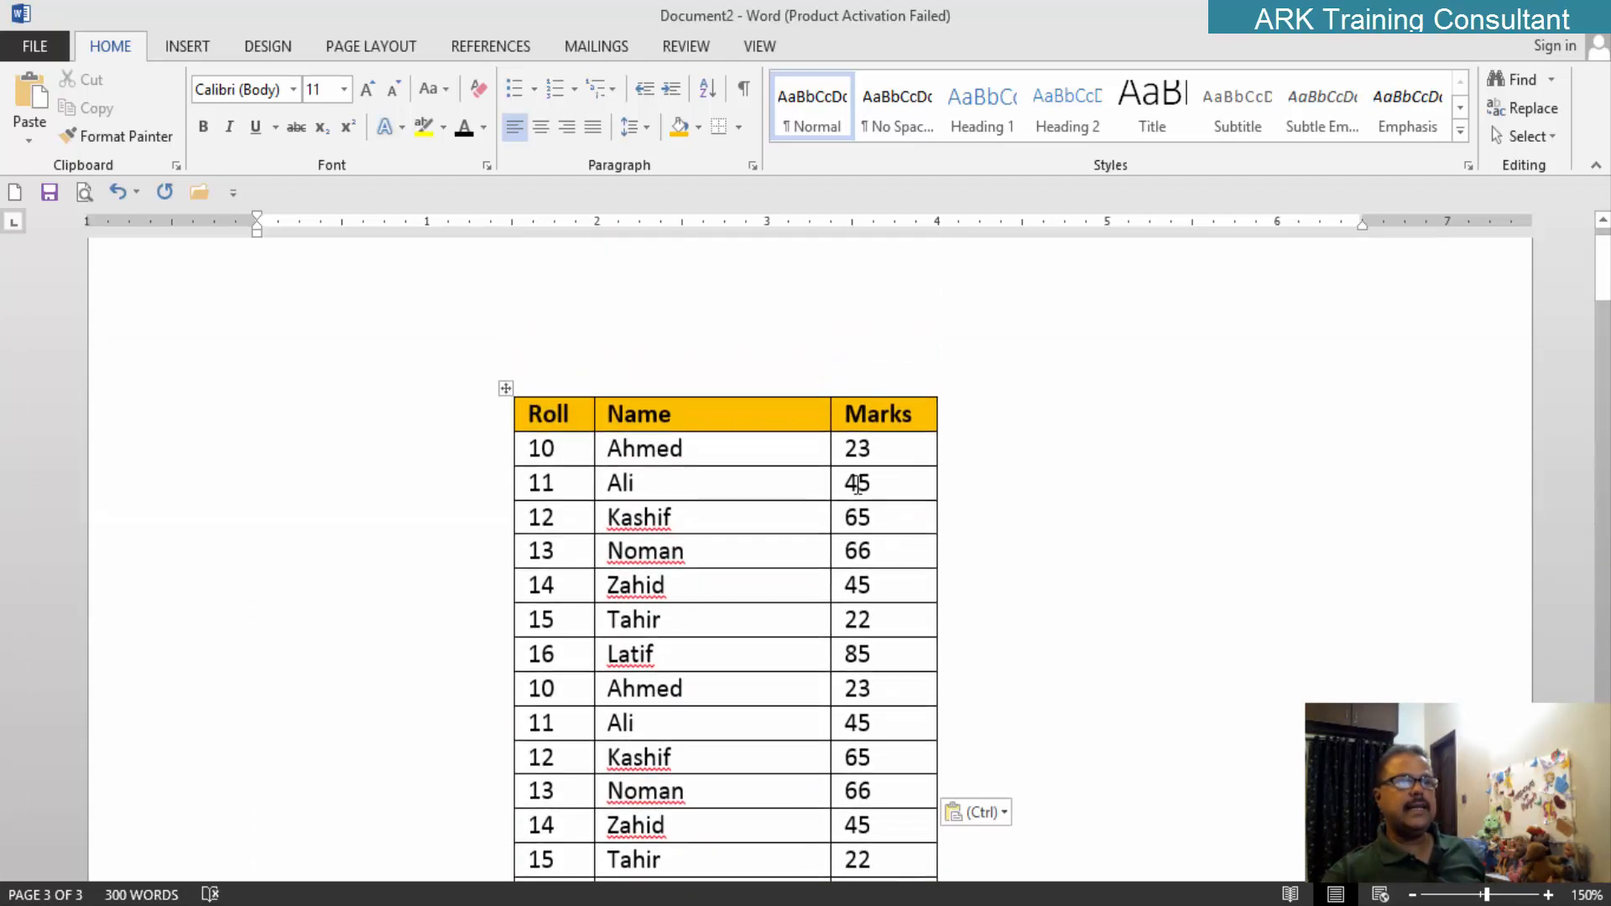
pyautogui.moveTo(543, 415); pyautogui.dragTo(906, 415)
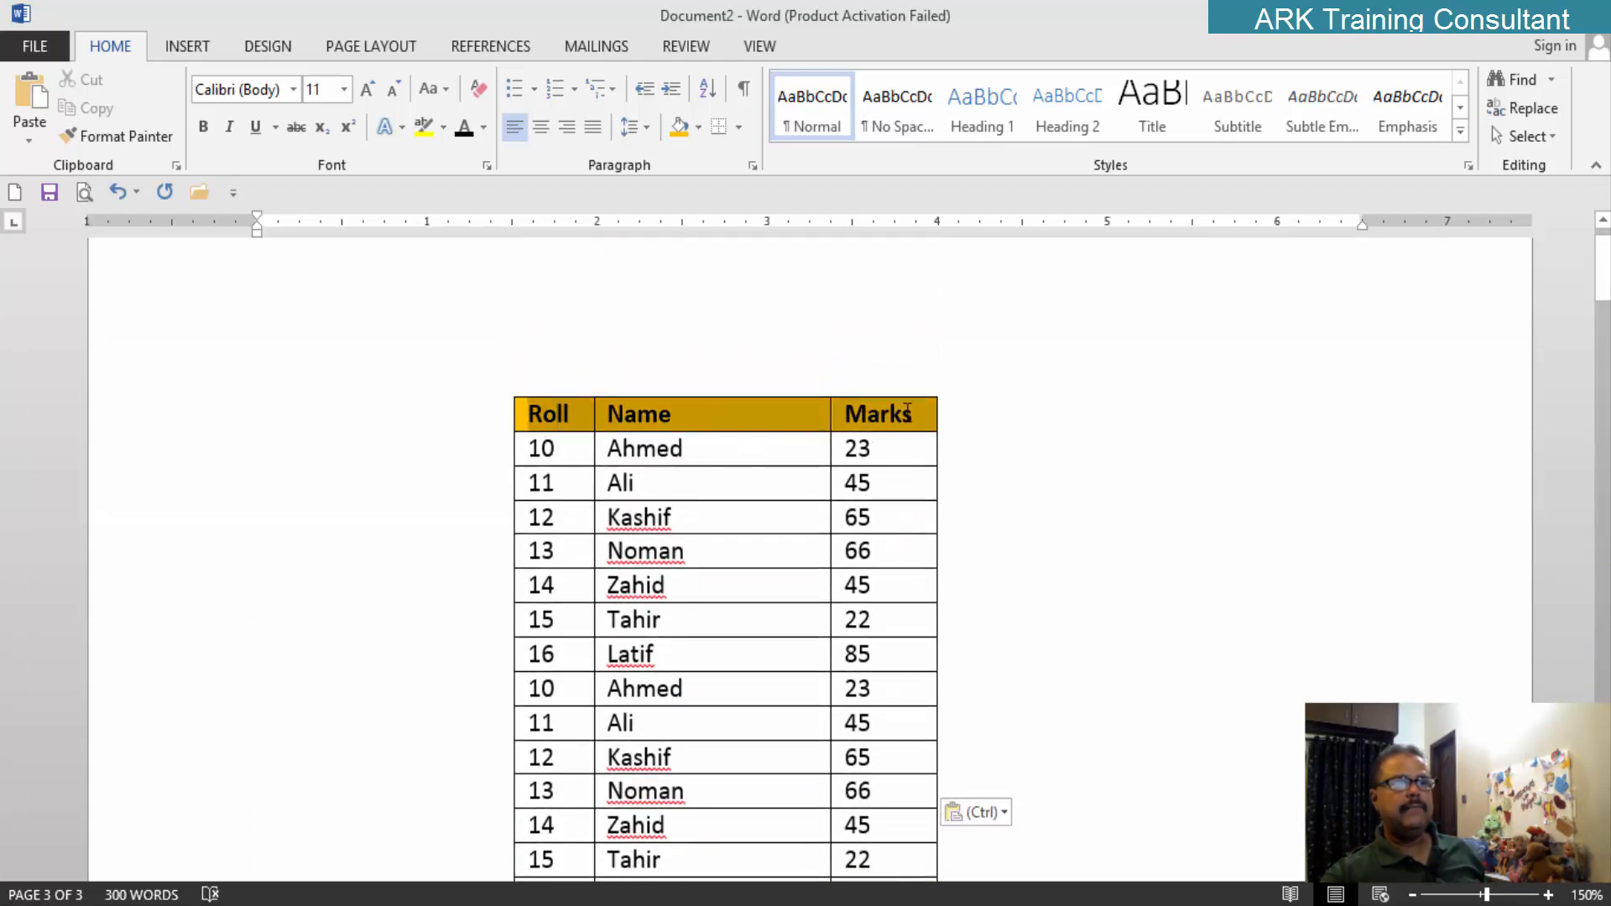
pyautogui.click(909, 38)
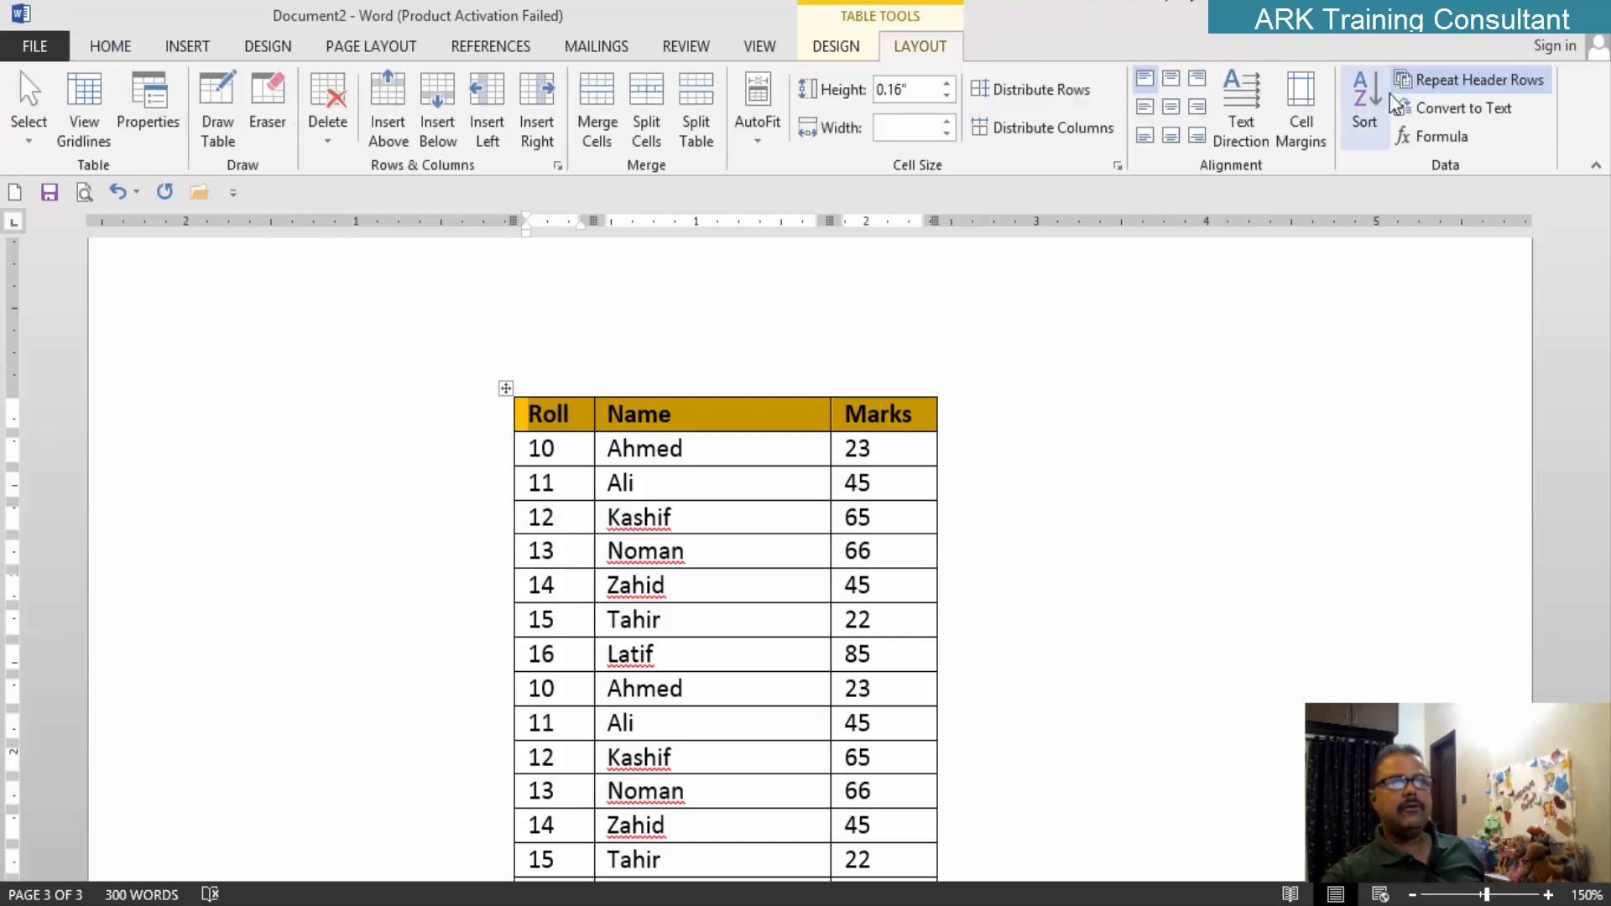
pyautogui.click(1437, 82)
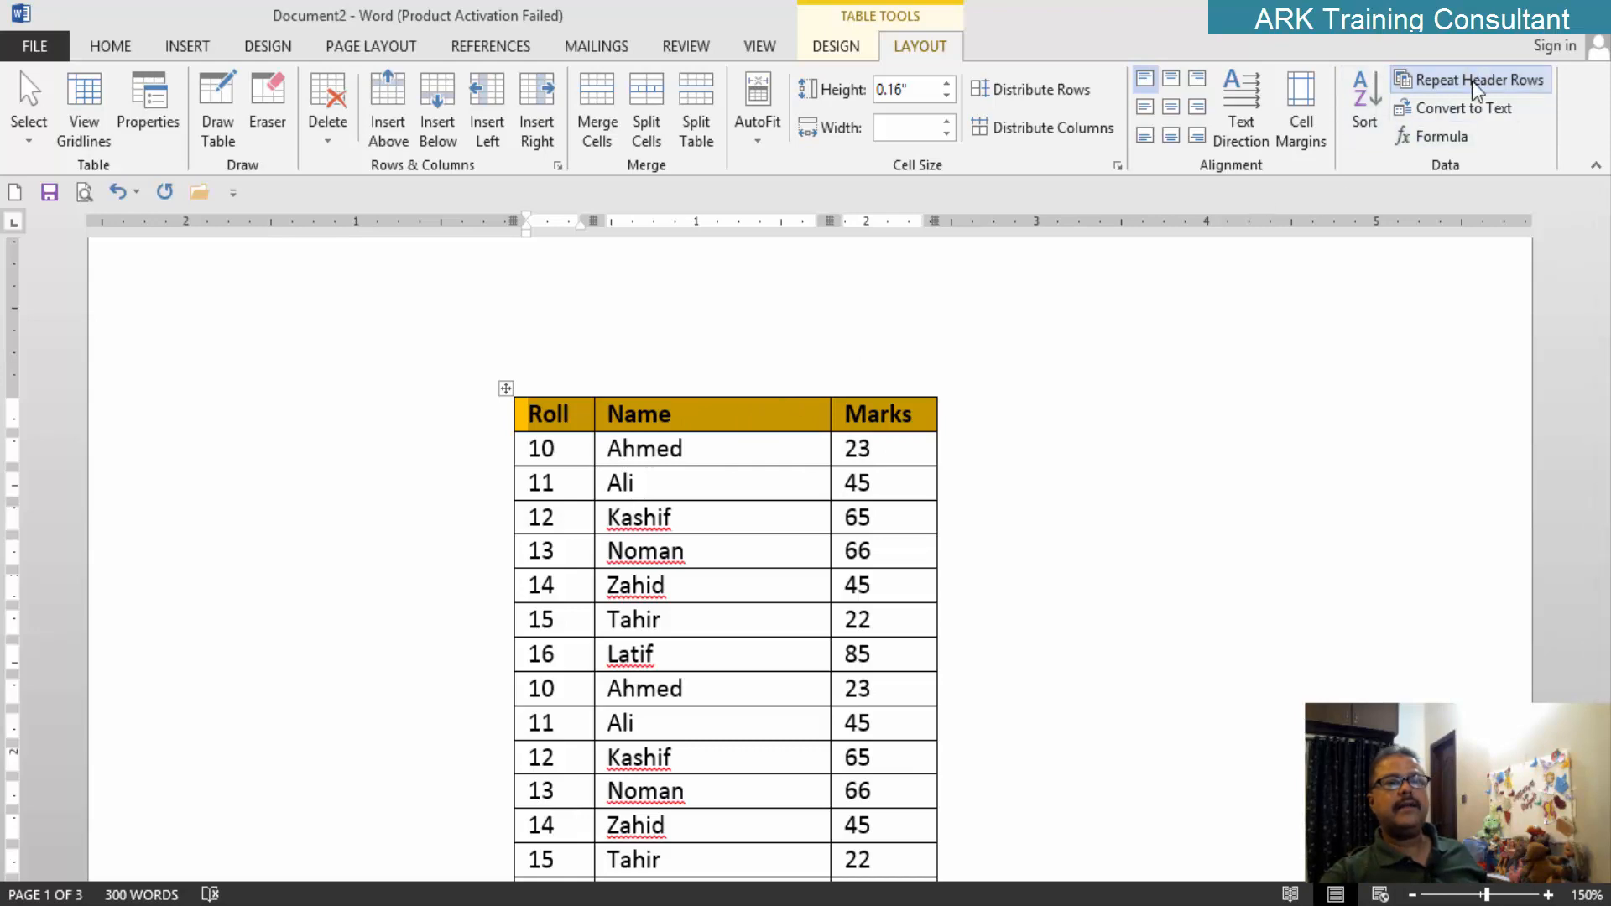
# Step: Undo the repeat-header changes and row pastes until only the header and the original rows for rolls 10 to 16 are left
pyautogui.hotkey('ctrl', 'z')
pyautogui.hotkey('ctrl', 'z')
pyautogui.hotkey('ctrl', 'z')
pyautogui.hotkey('ctrl', 'z')
pyautogui.hotkey('ctrl', 'z')
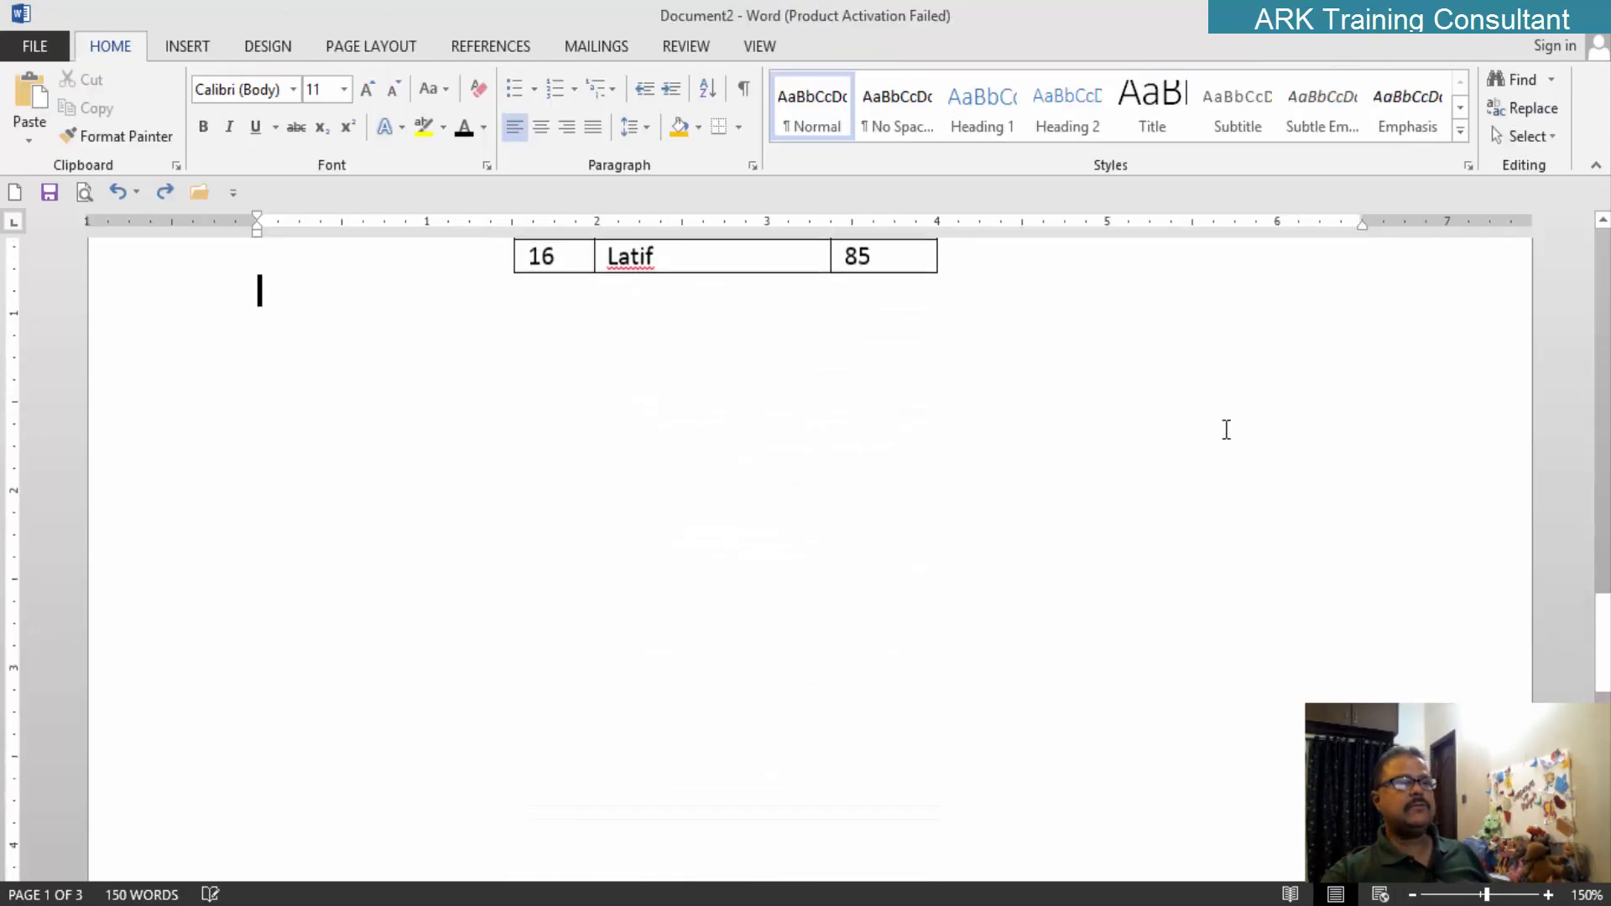
pyautogui.scroll(6, 1227, 429)
pyautogui.hotkey('ctrl', 'z')
pyautogui.hotkey('ctrl', 'z')
pyautogui.hotkey('ctrl', 'z')
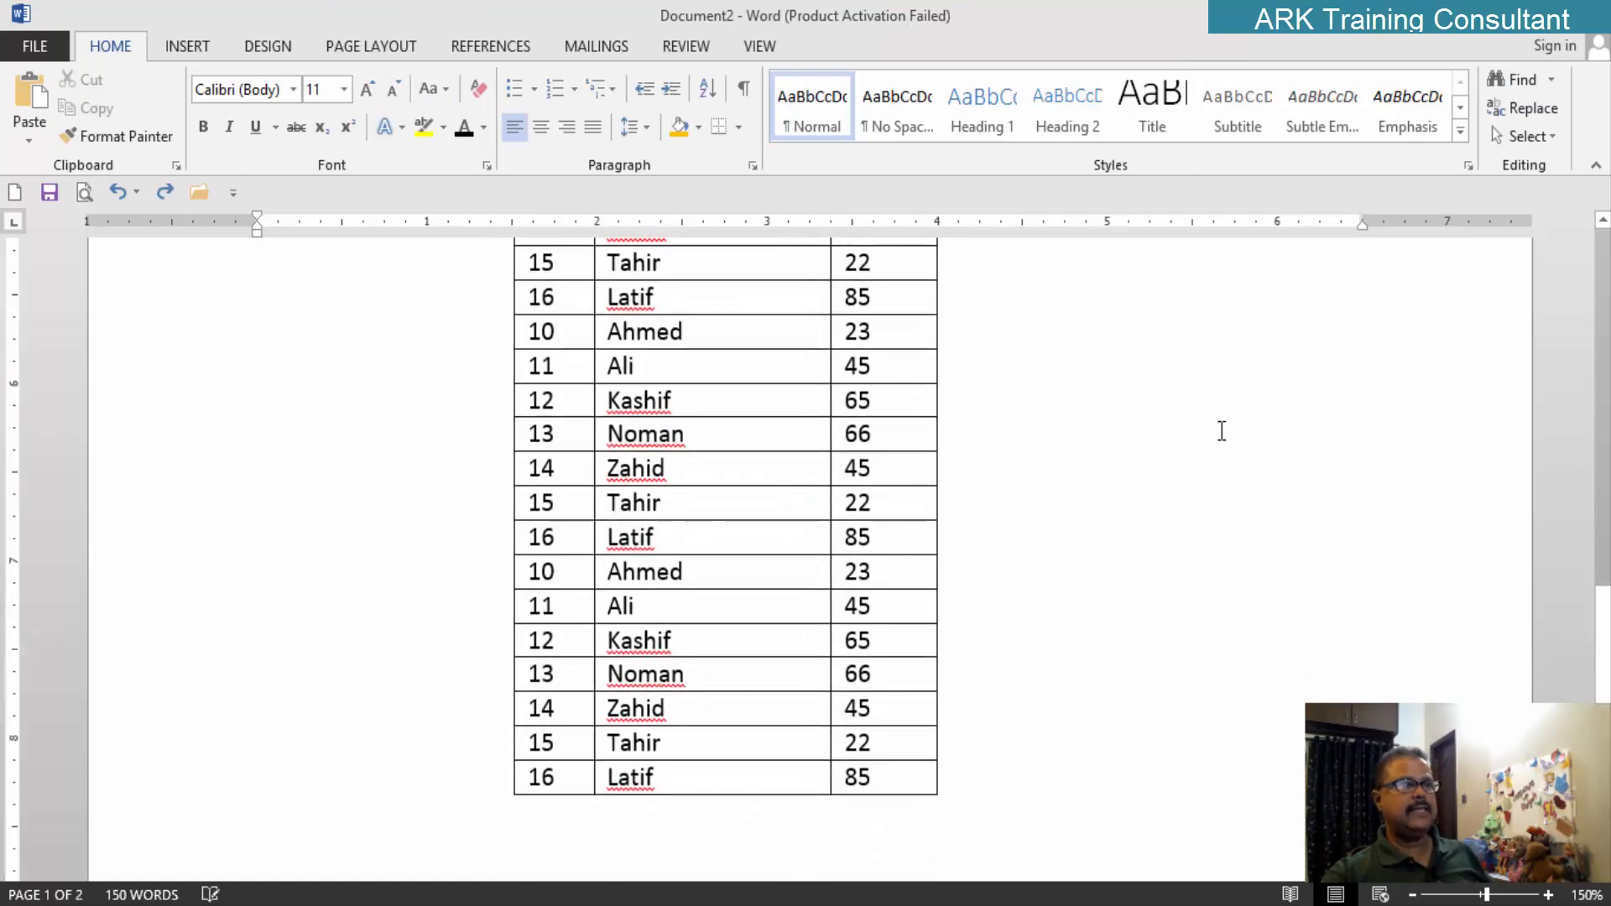
pyautogui.scroll(7, 1221, 431)
pyautogui.scroll(1, 1220, 430)
pyautogui.hotkey('ctrl', 'z')
pyautogui.scroll(3, 1220, 430)
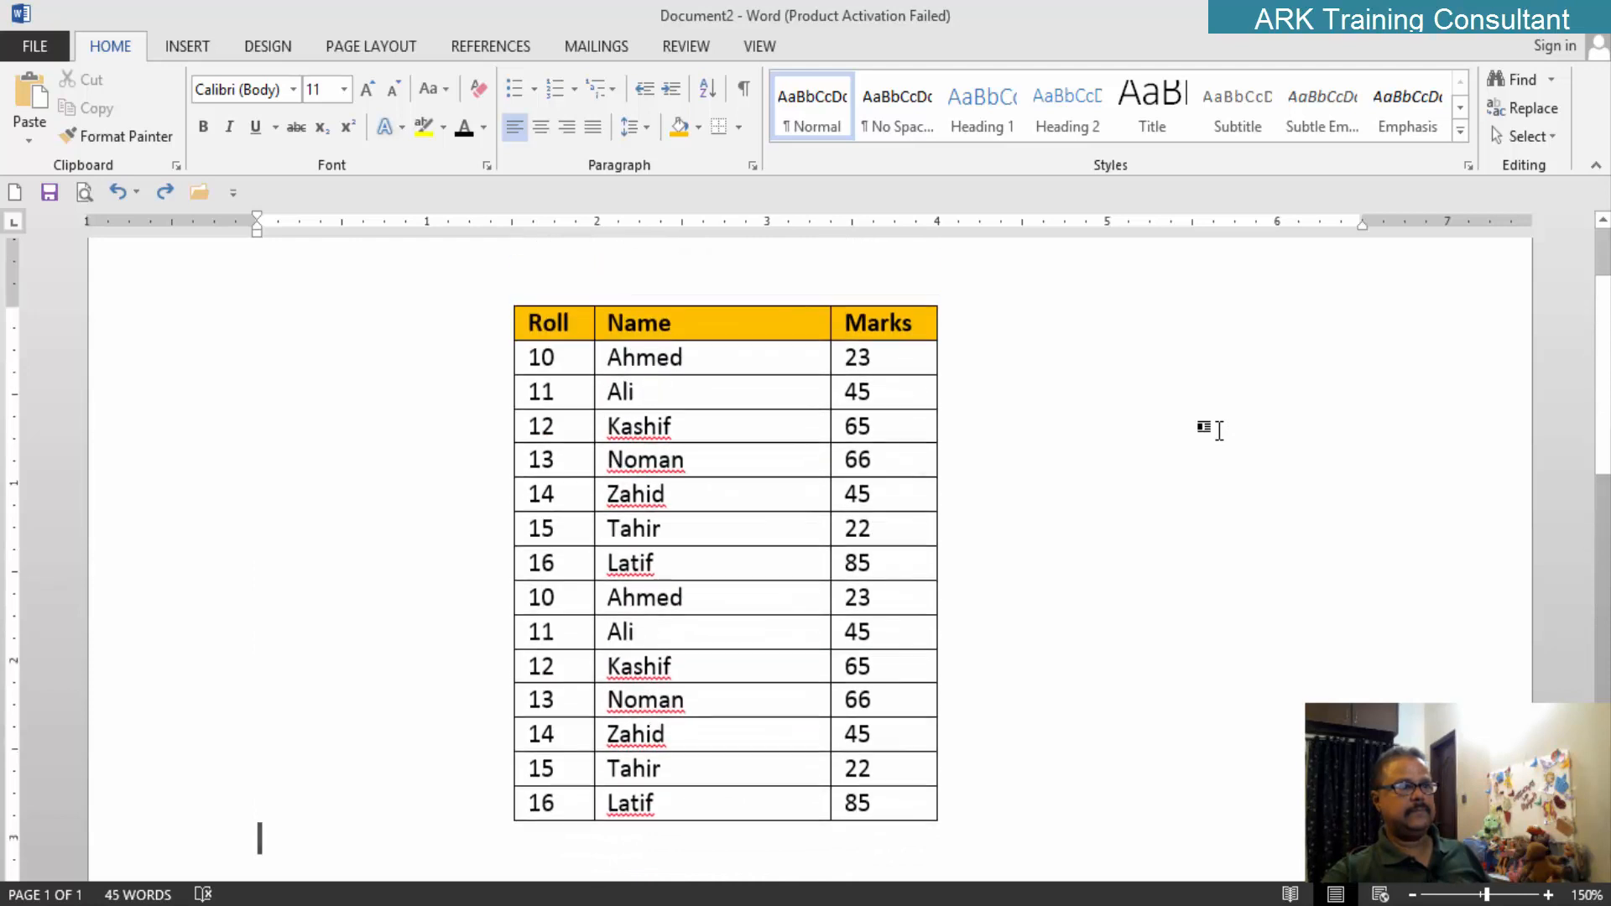
pyautogui.hotkey('ctrl', 'z')
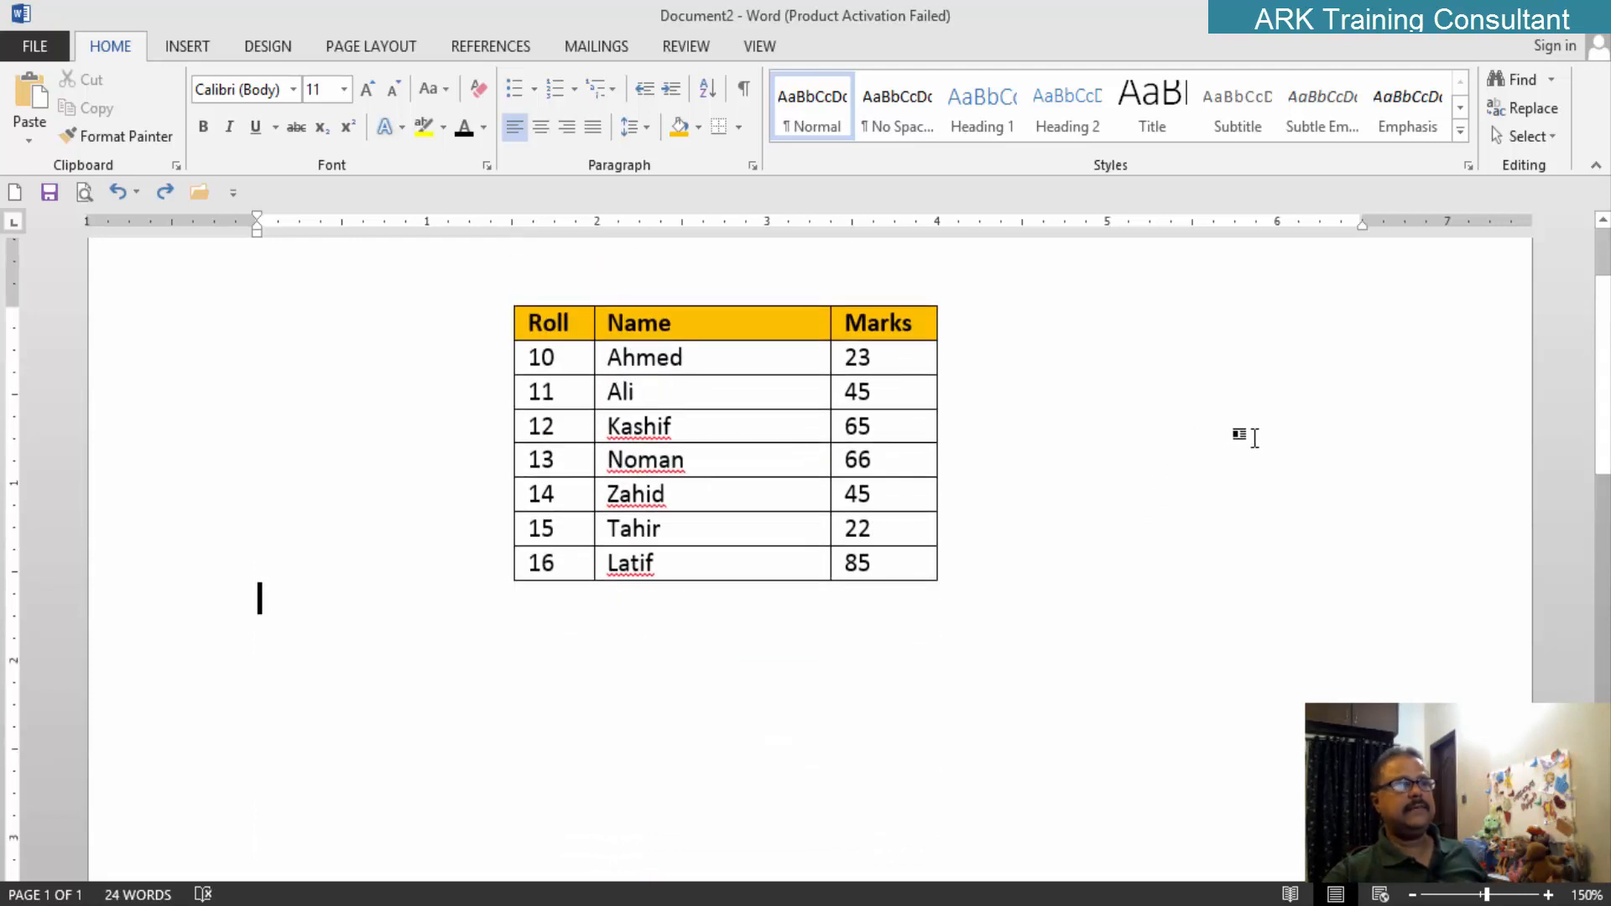
pyautogui.scroll(2, 1170, 499)
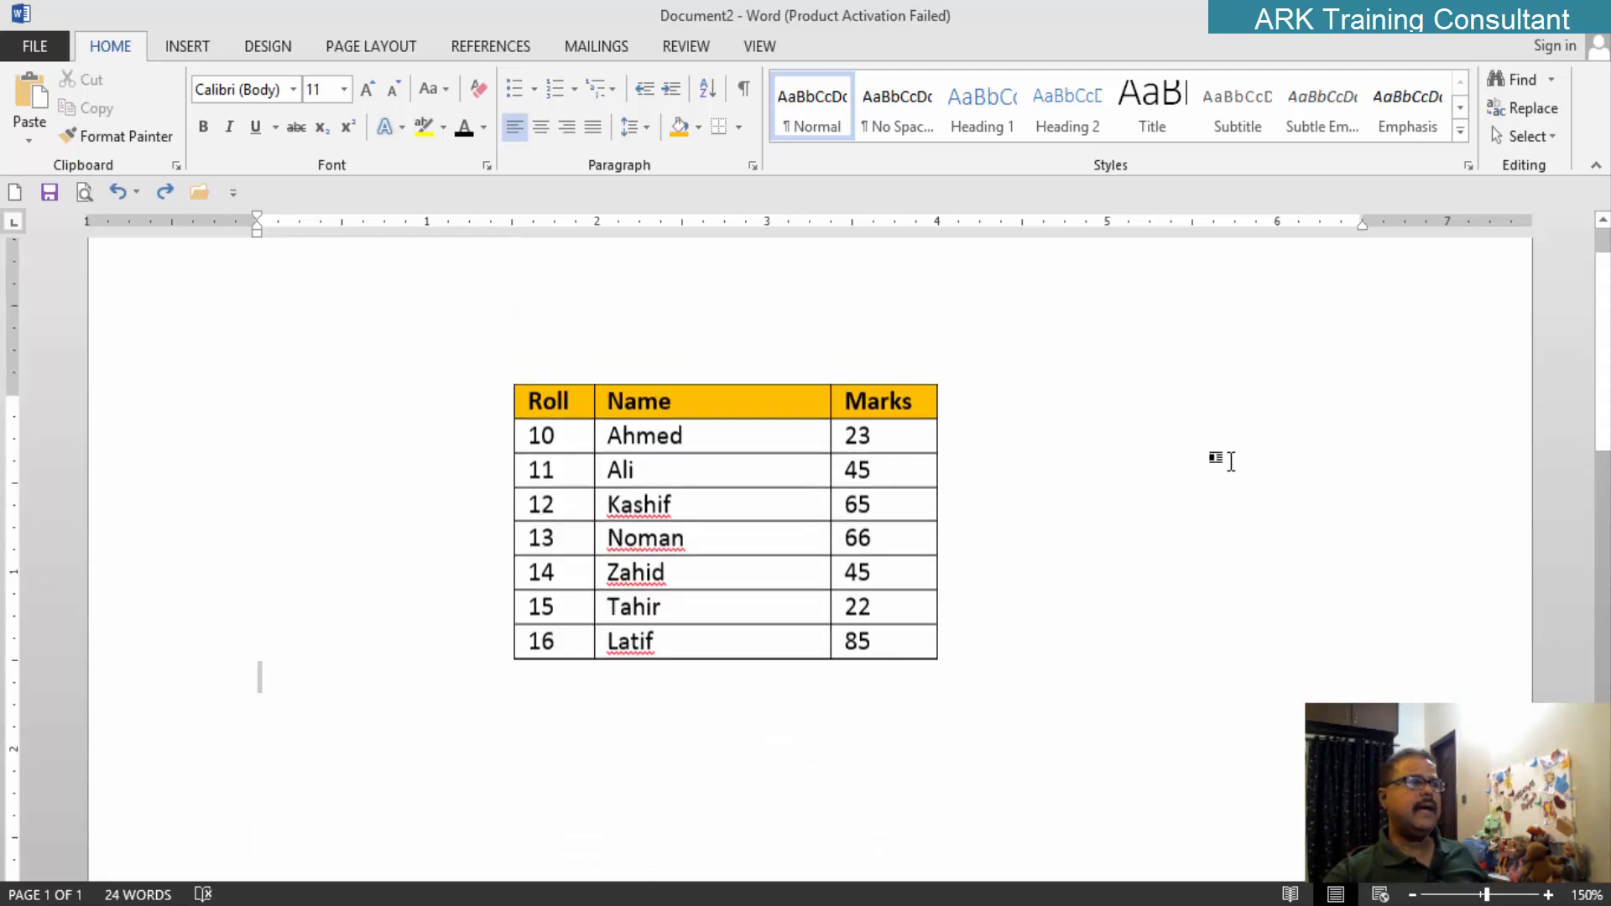
# Step: Make the header row slightly taller and rotate the Roll heading's text direction so it reads vertically from bottom to top
pyautogui.click(734, 409)
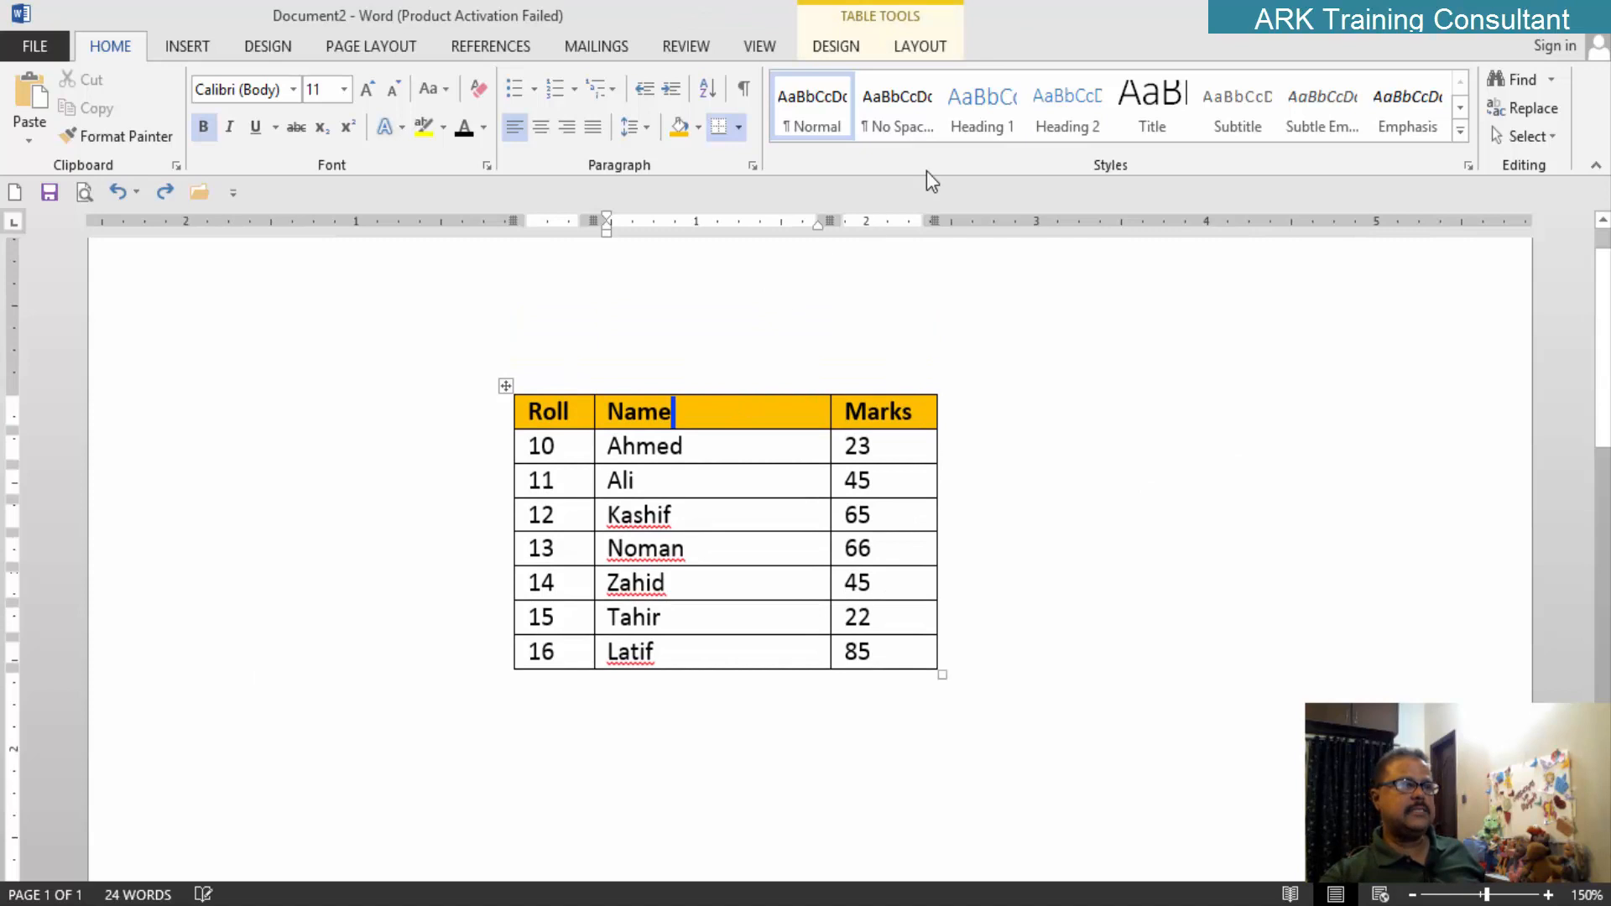
pyautogui.click(935, 48)
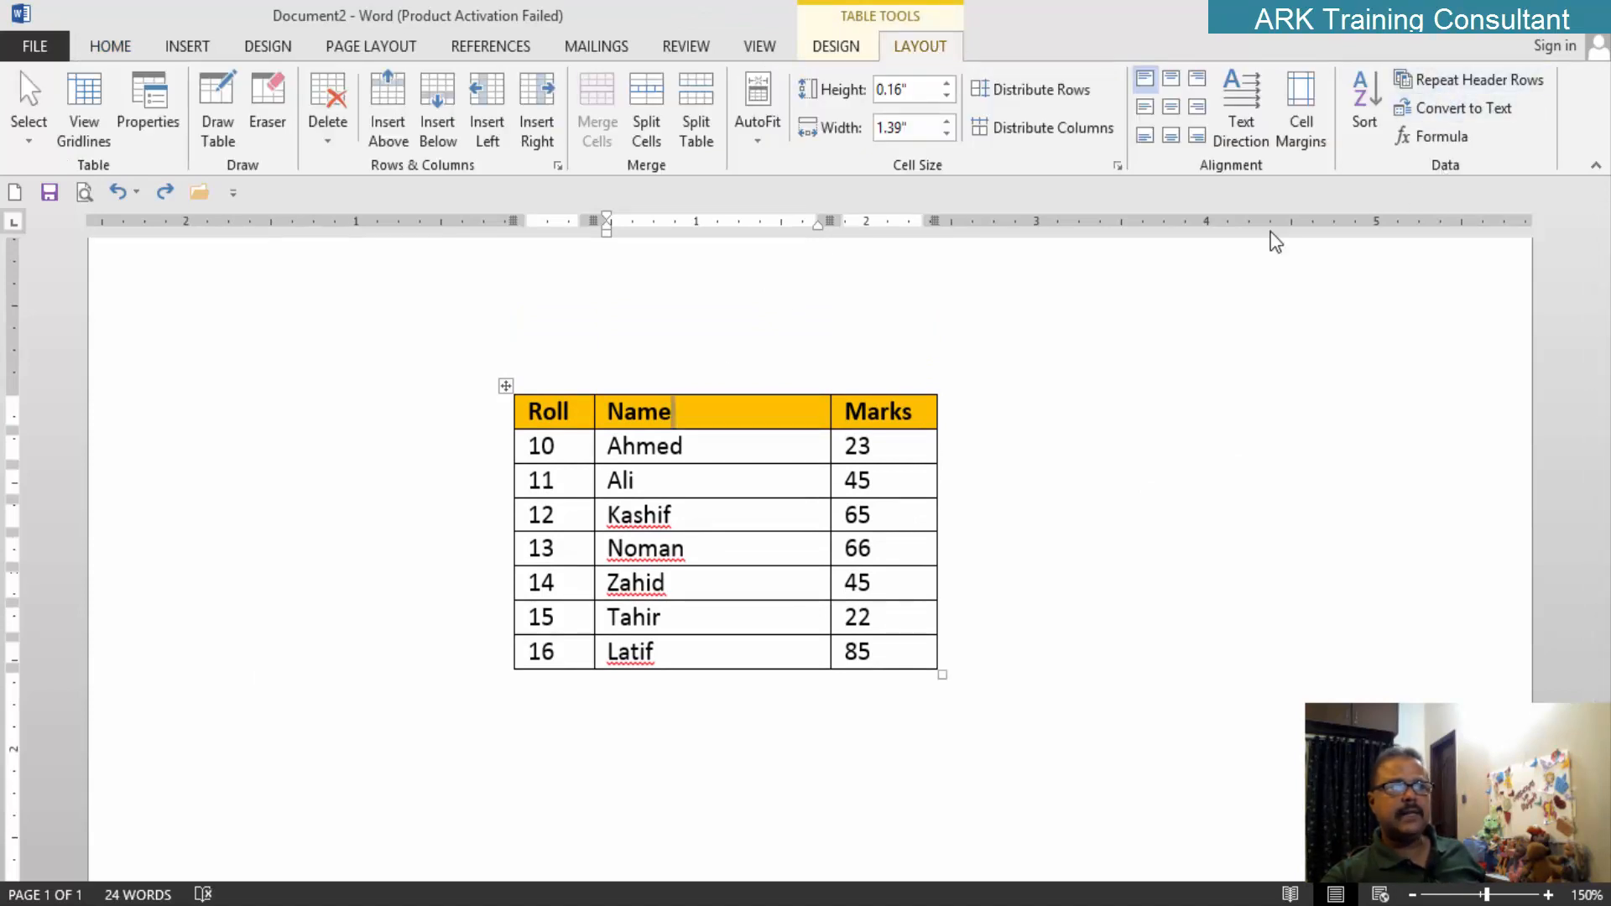
pyautogui.click(568, 413)
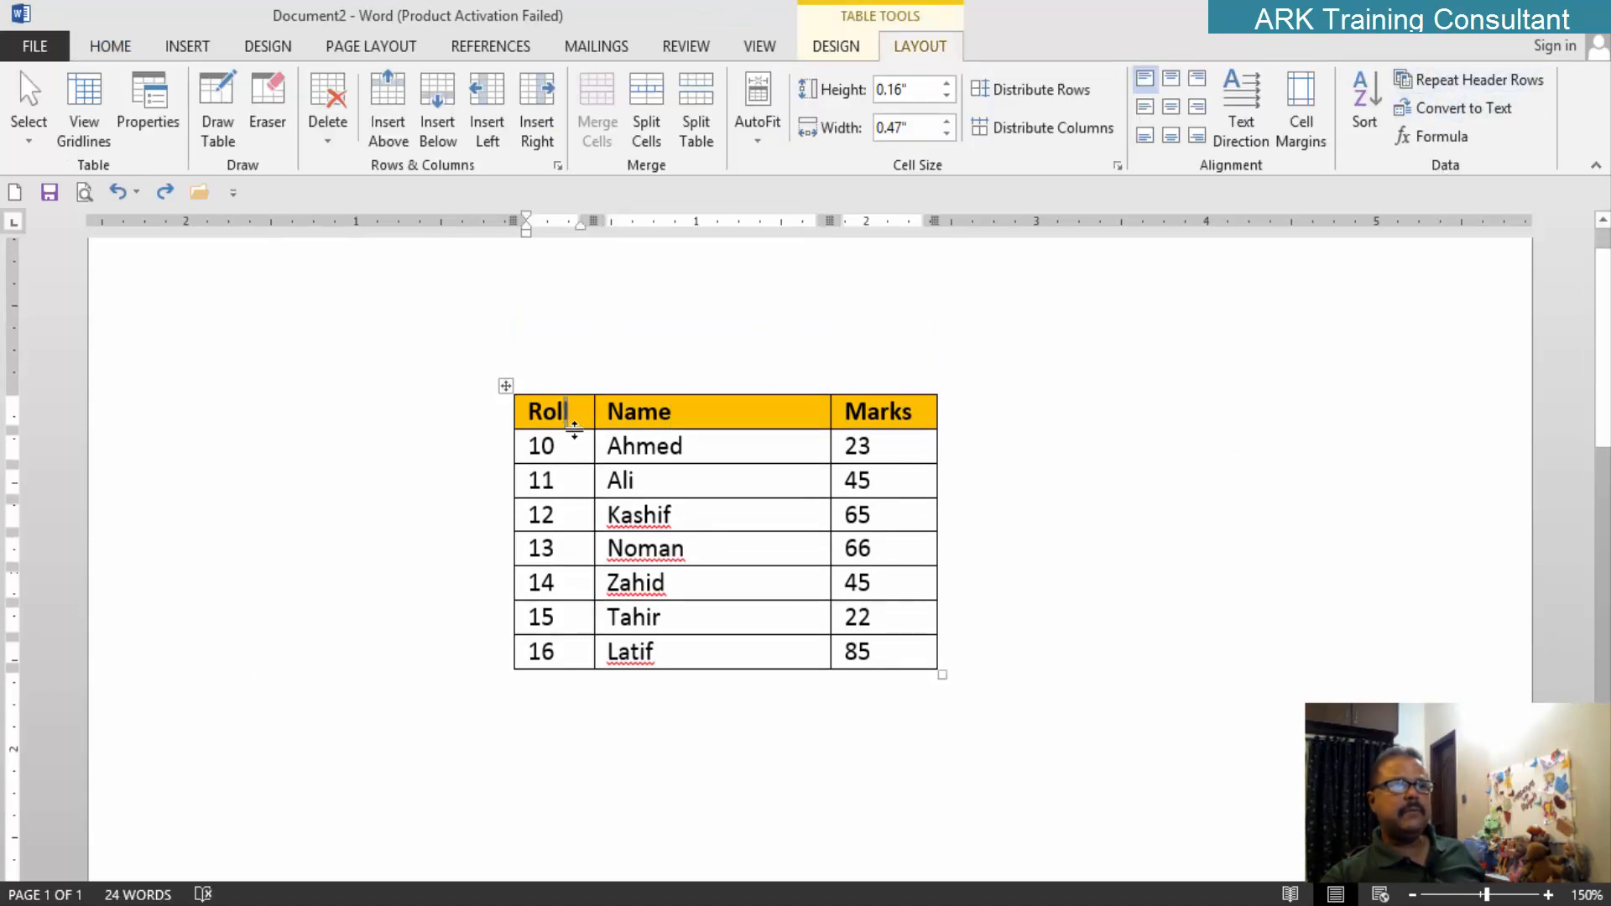
pyautogui.moveTo(574, 430); pyautogui.dragTo(574, 439)
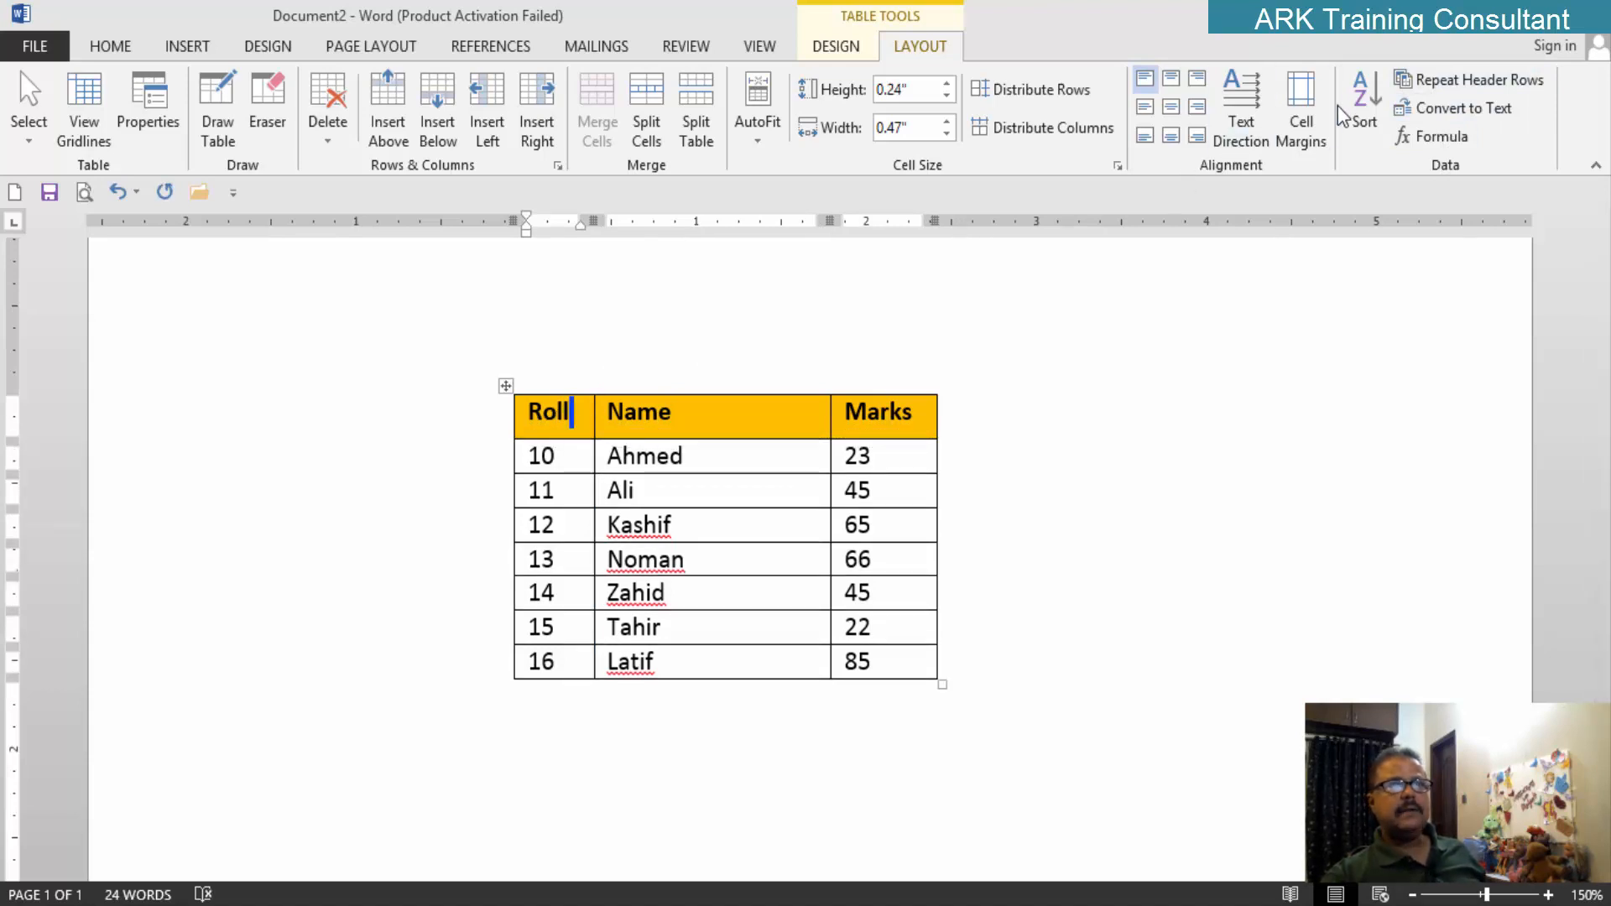
pyautogui.click(1255, 109)
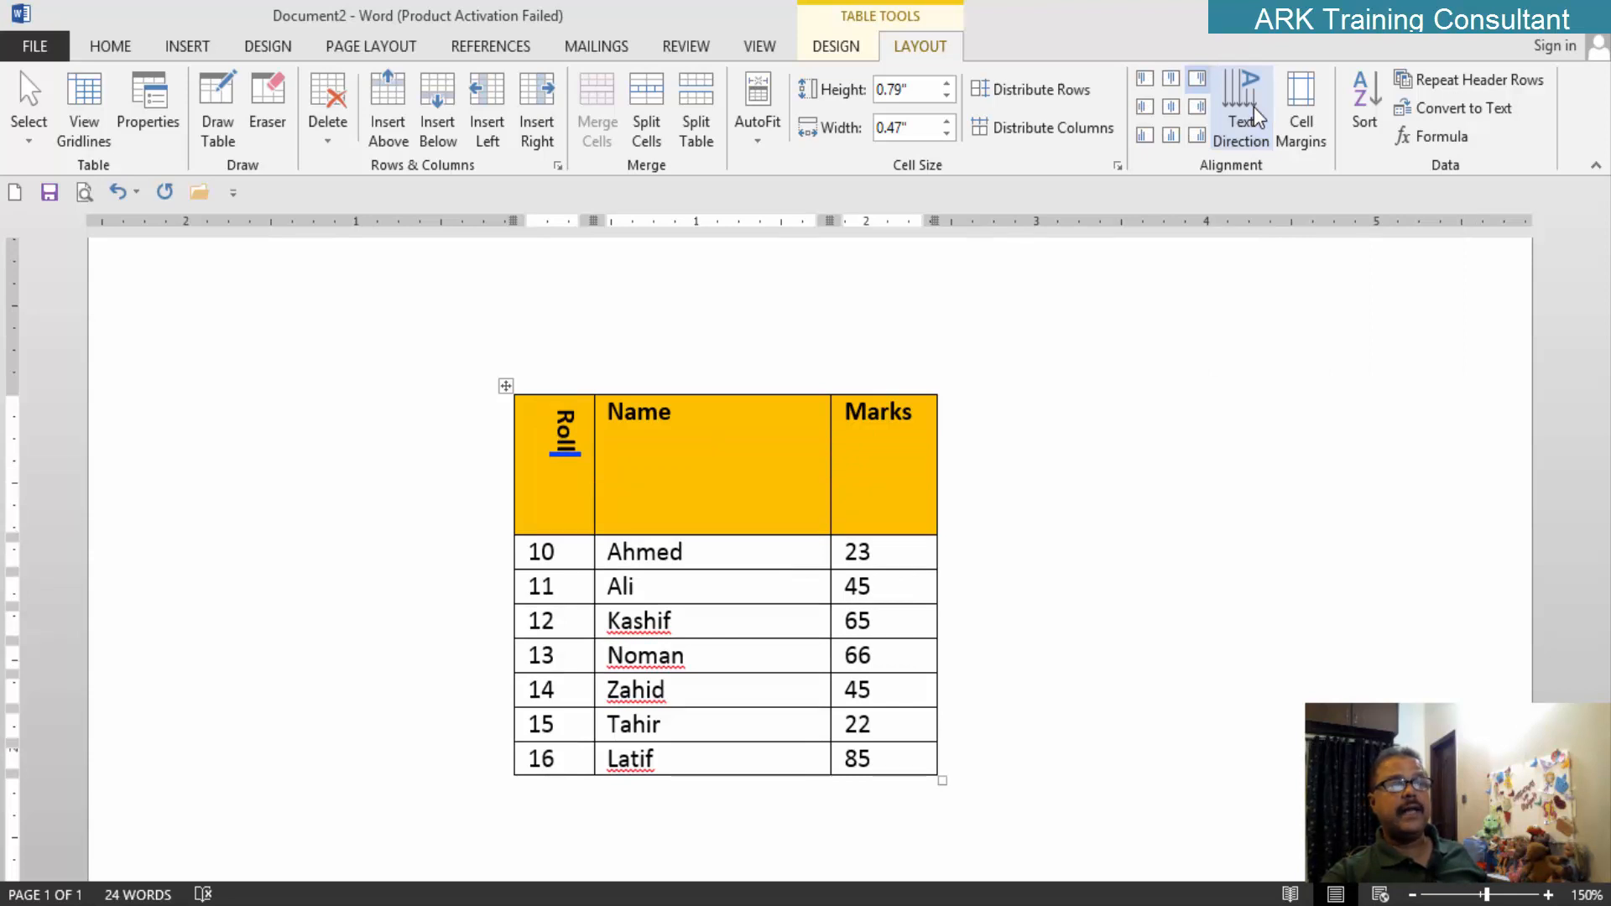
pyautogui.click(1253, 108)
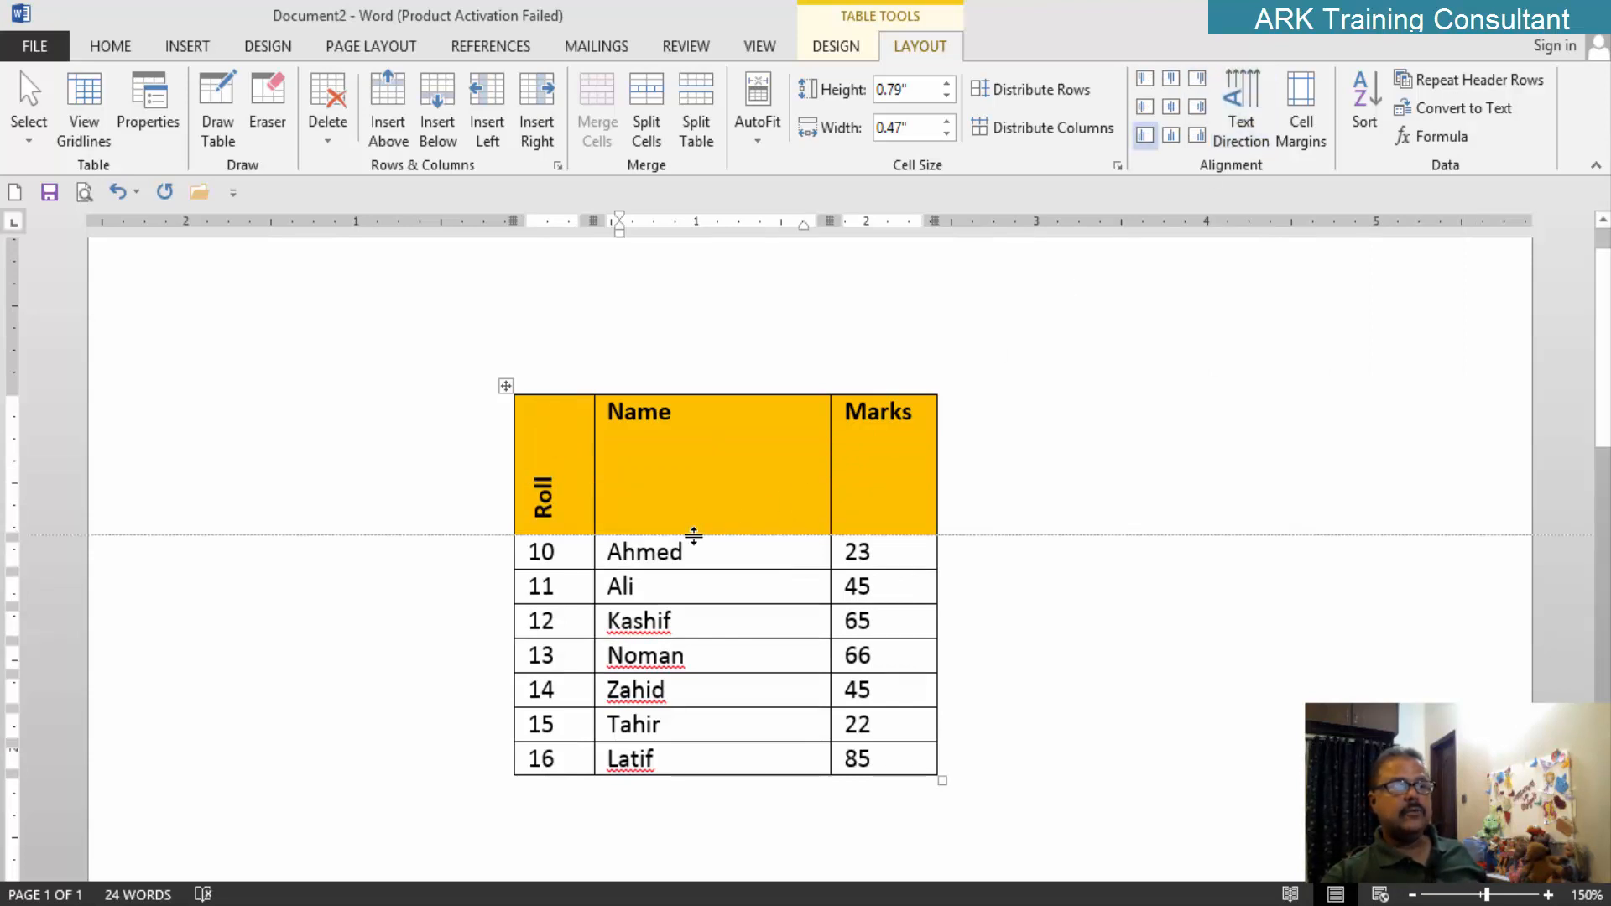
# Step: Reduce the height of the header row to about 0.43" so the rotated Roll heading still fits on one line
pyautogui.moveTo(693, 534); pyautogui.dragTo(704, 461)
pyautogui.click(956, 506)
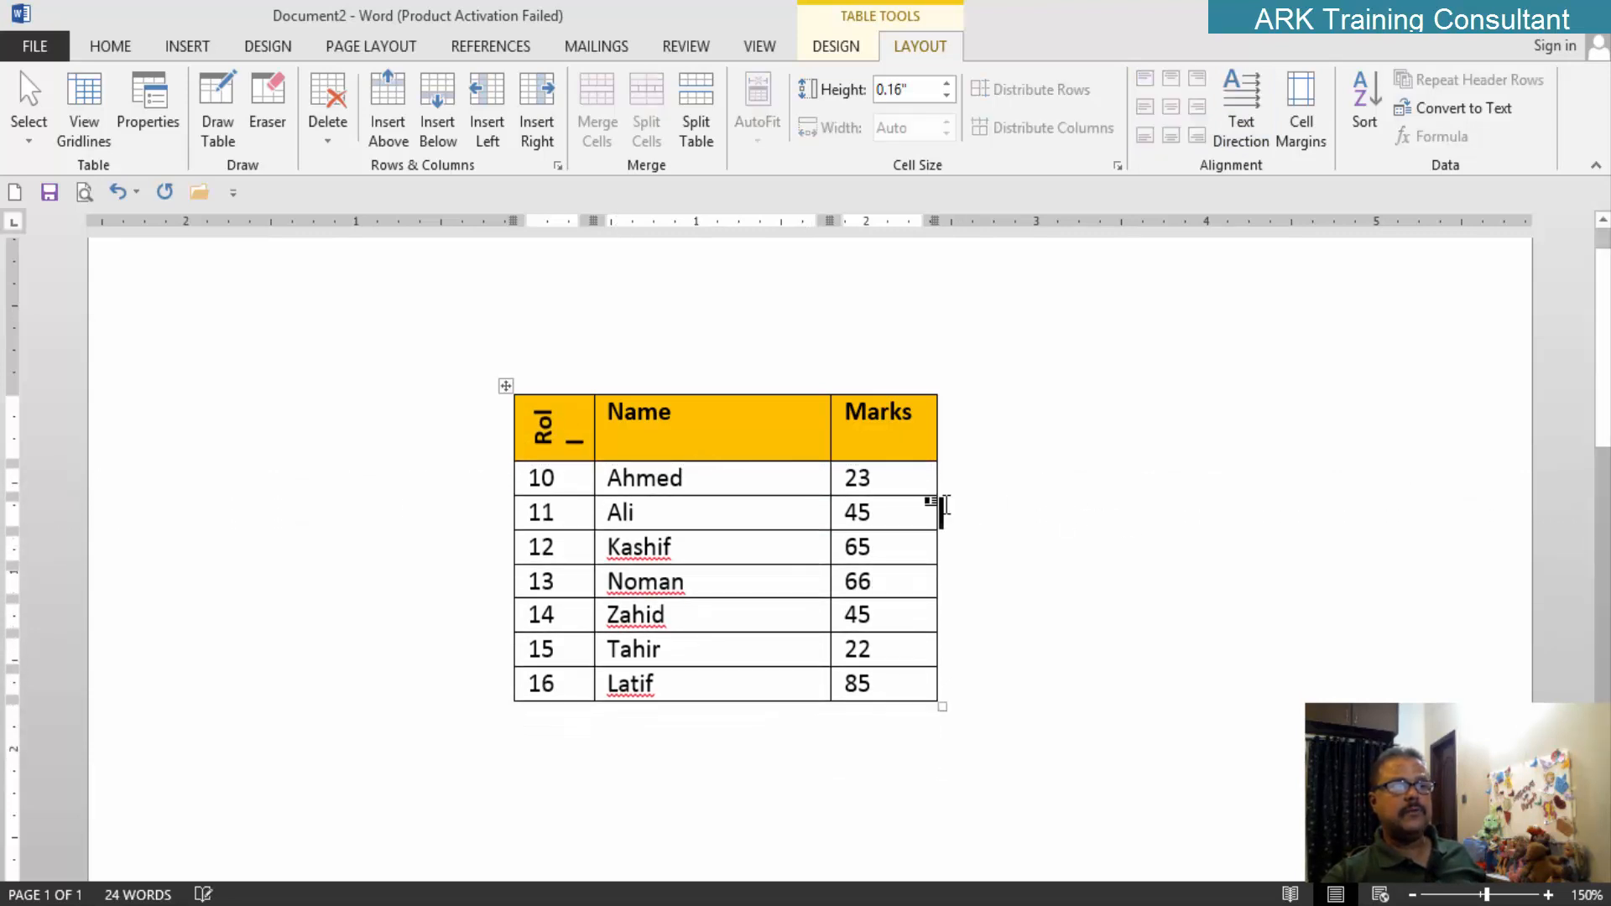
pyautogui.moveTo(750, 461); pyautogui.dragTo(746, 472)
# Step: Centre the Name and Marks headings both ways in their cells and narrow the Roll column to about 0.38"
pyautogui.moveTo(623, 417); pyautogui.dragTo(908, 442)
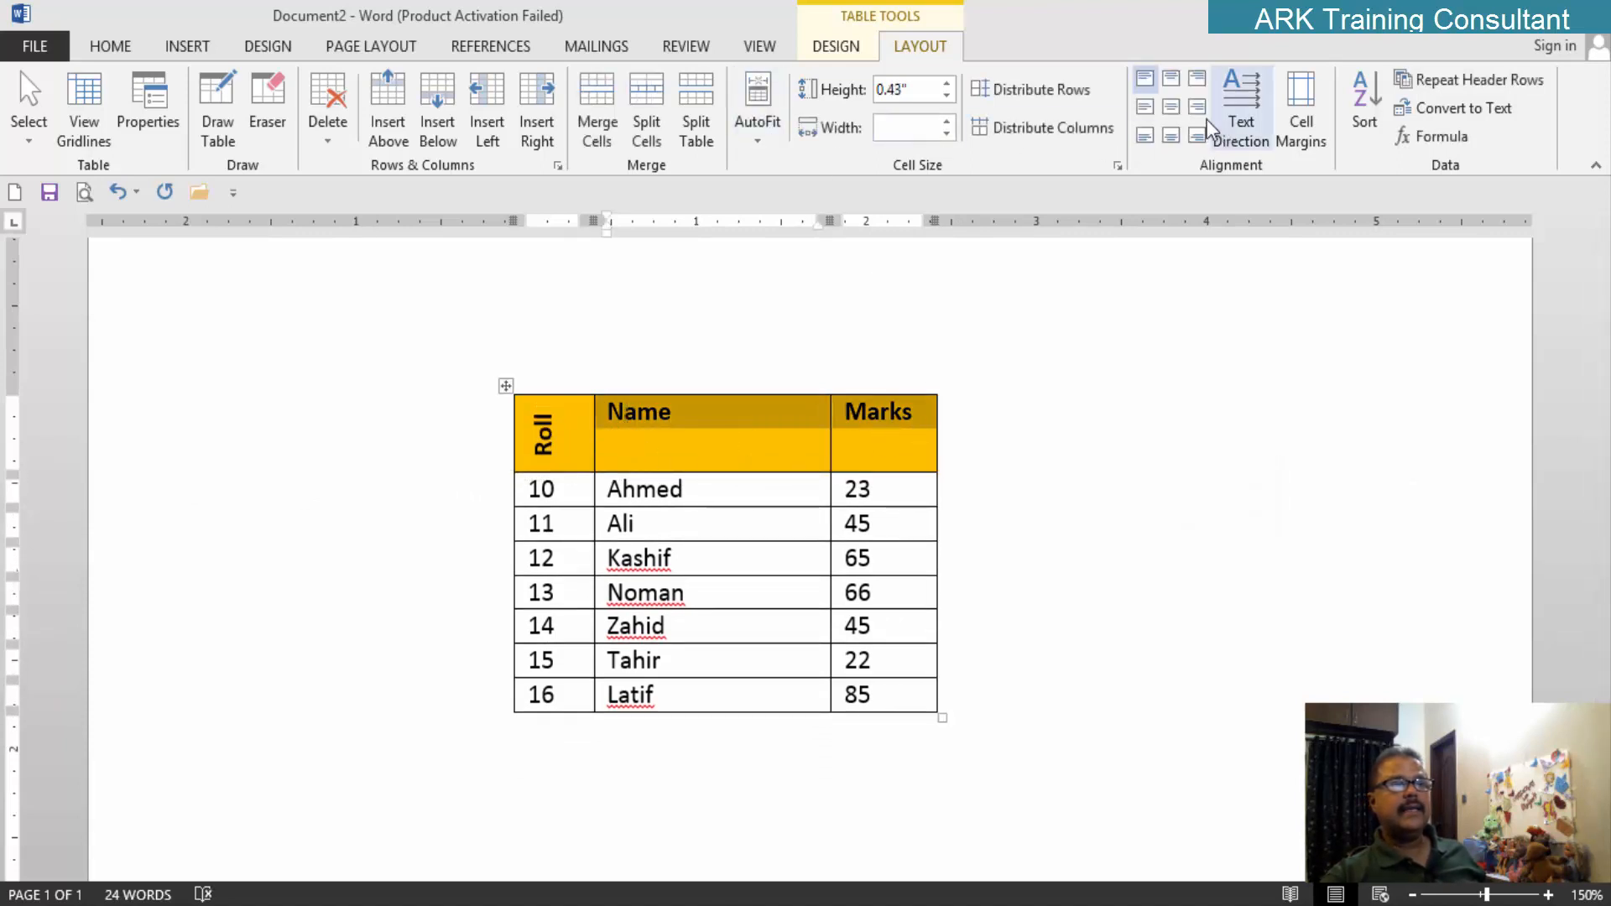
pyautogui.click(1171, 107)
pyautogui.click(1118, 417)
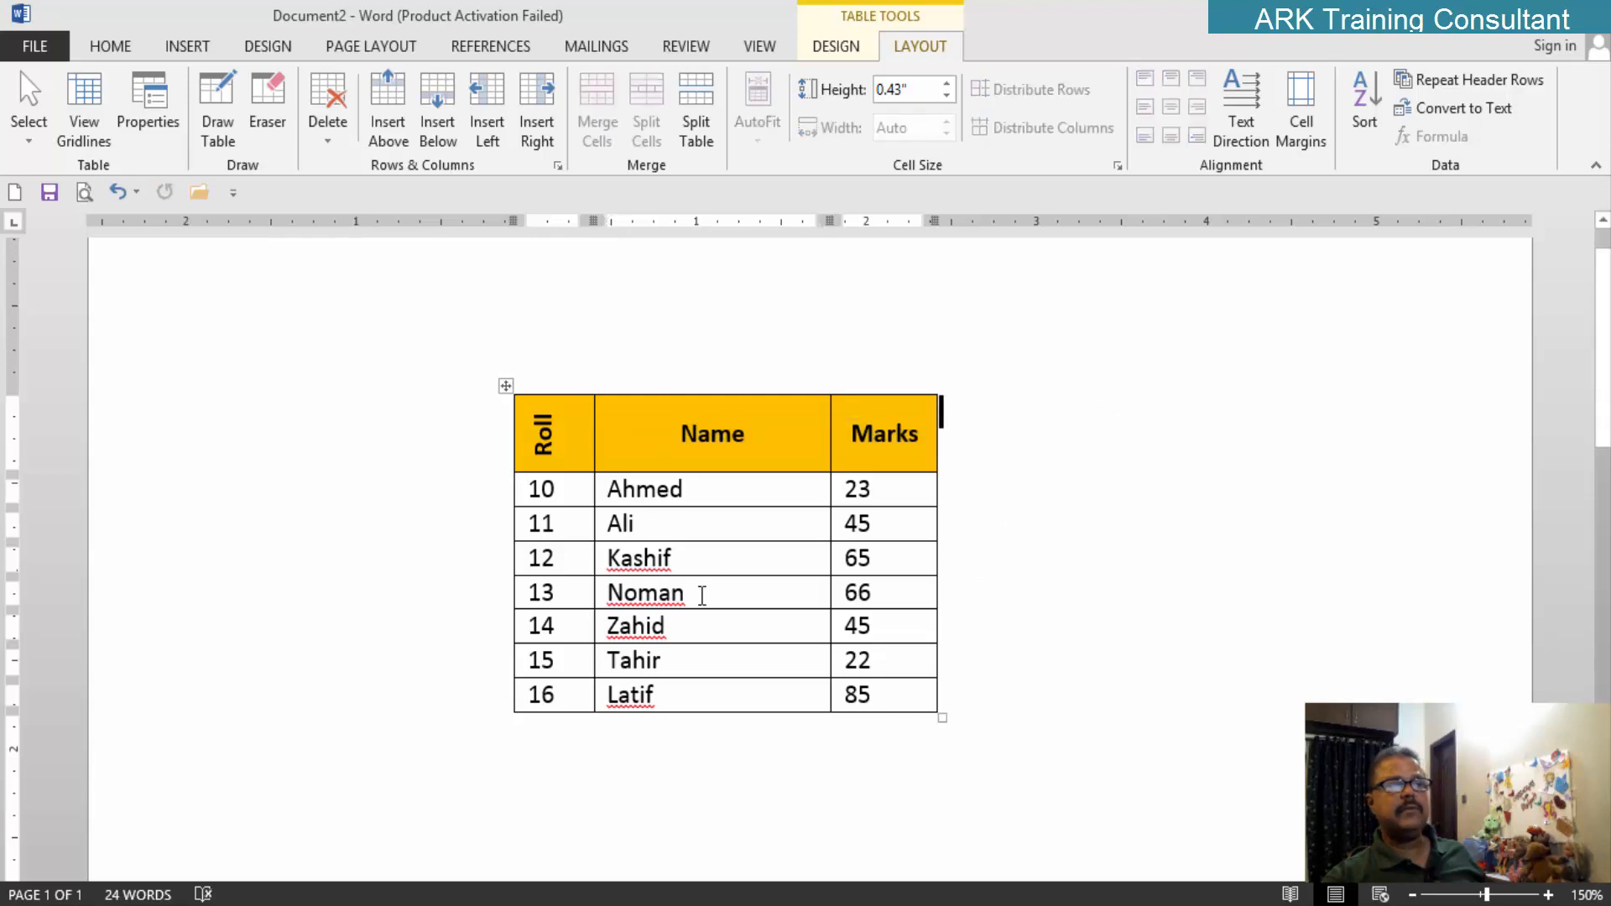
pyautogui.moveTo(593, 433); pyautogui.dragTo(577, 436)
pyautogui.click(1020, 550)
pyautogui.moveTo(728, 473); pyautogui.dragTo(729, 466)
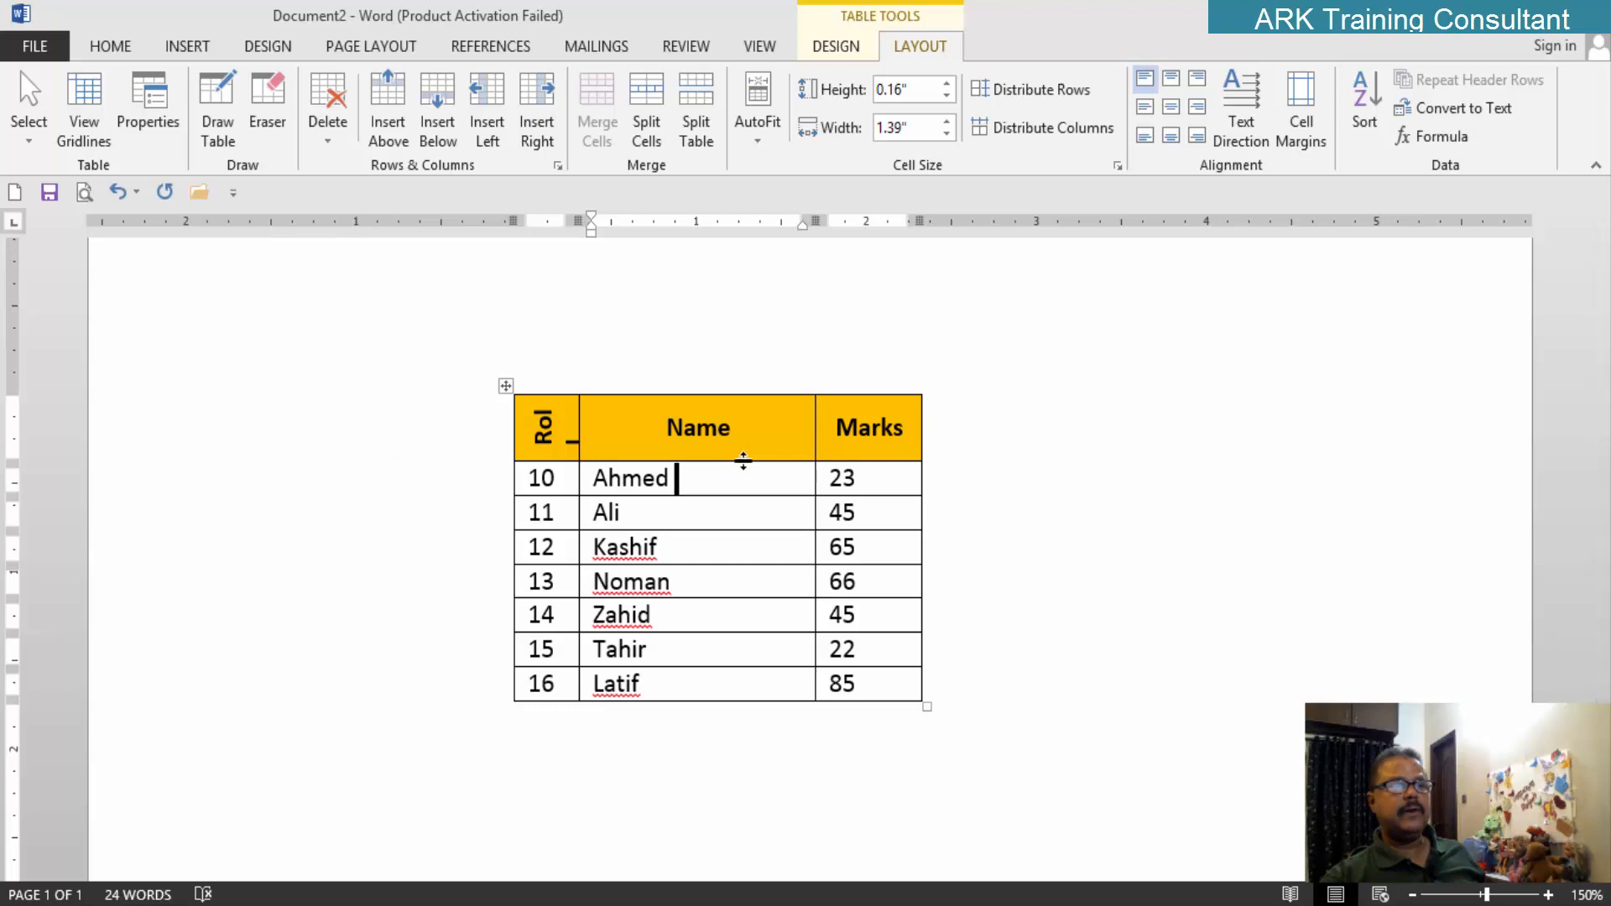
pyautogui.click(1037, 485)
pyautogui.hotkey('ctrl', 'z')
pyautogui.click(1048, 501)
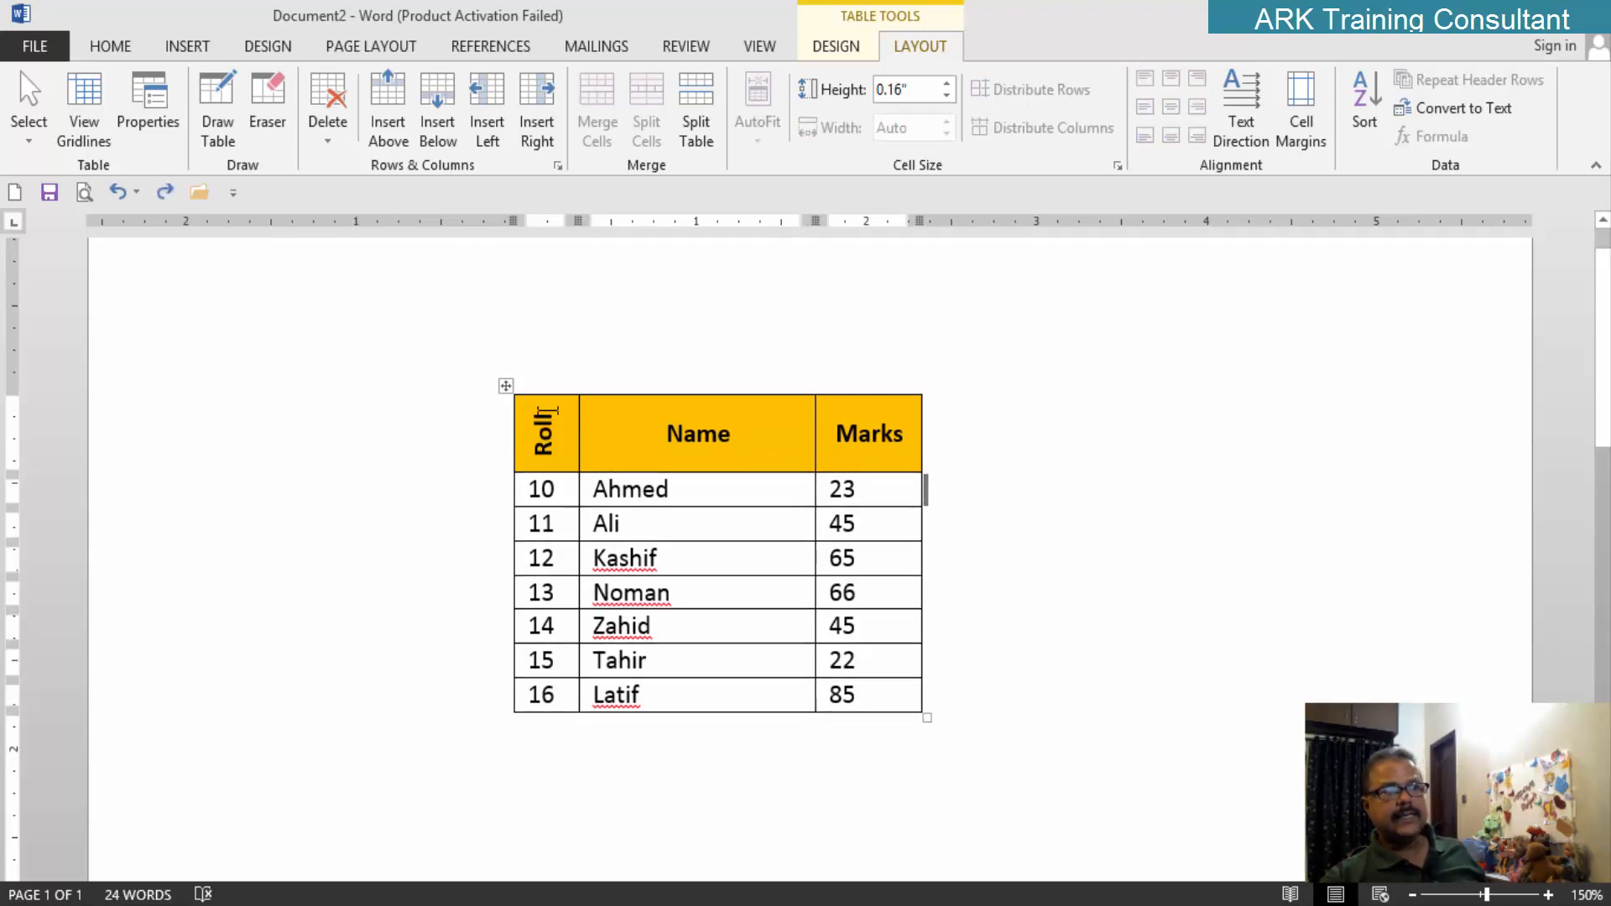
# Step: Select the Roll heading and cycle its text direction through horizontal and downward, back to reading from bottom to top
pyautogui.moveTo(546, 411); pyautogui.dragTo(544, 465)
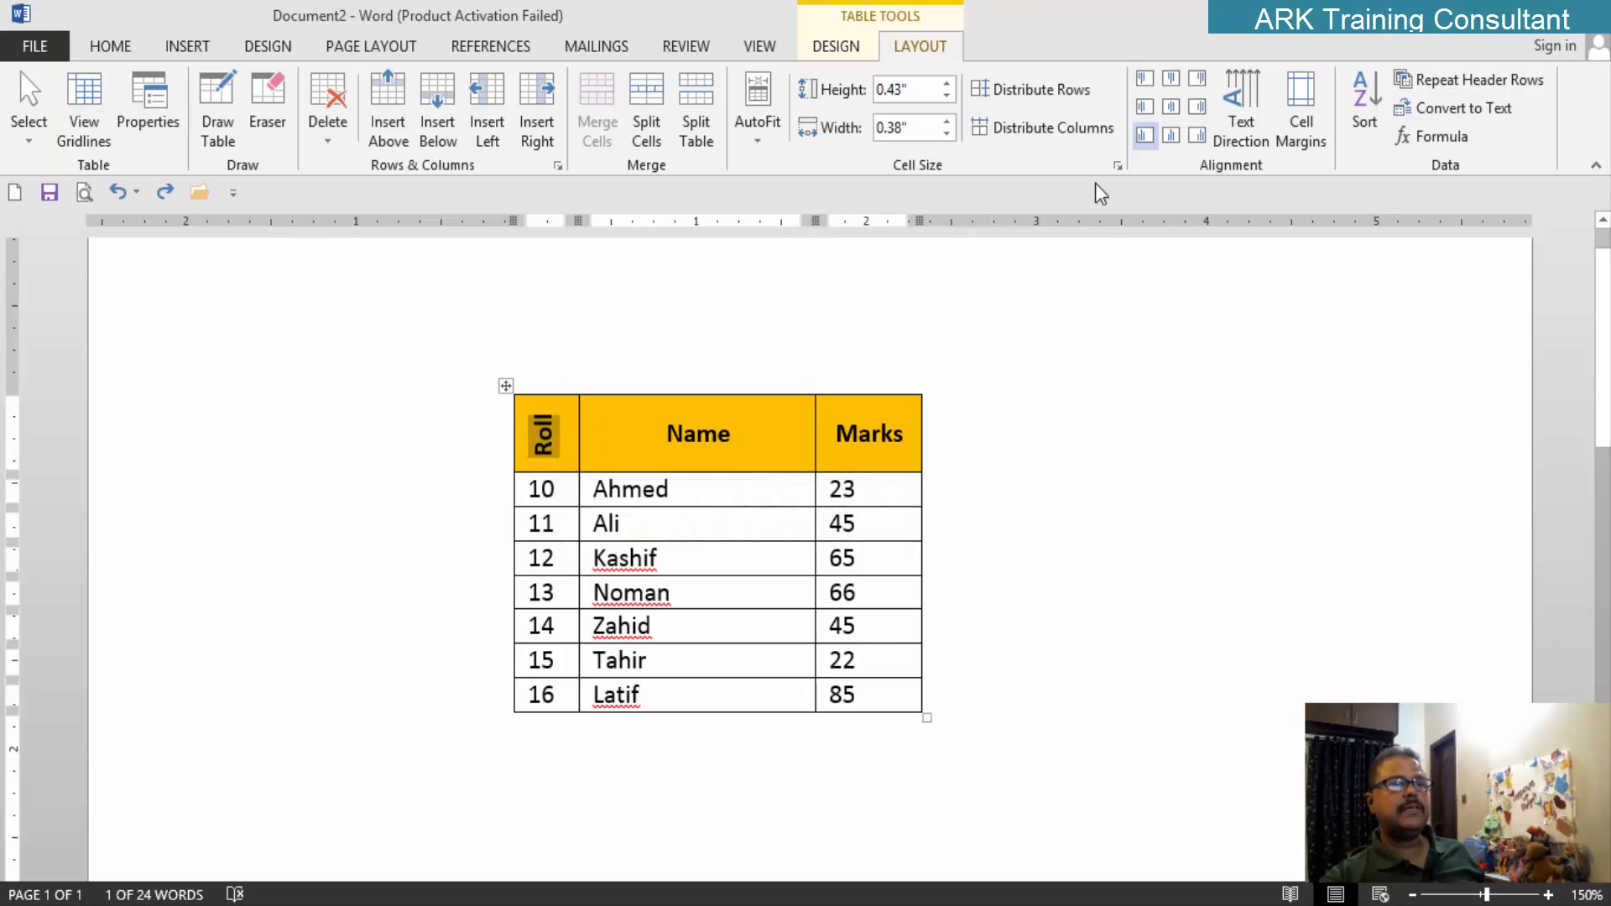
pyautogui.click(1246, 104)
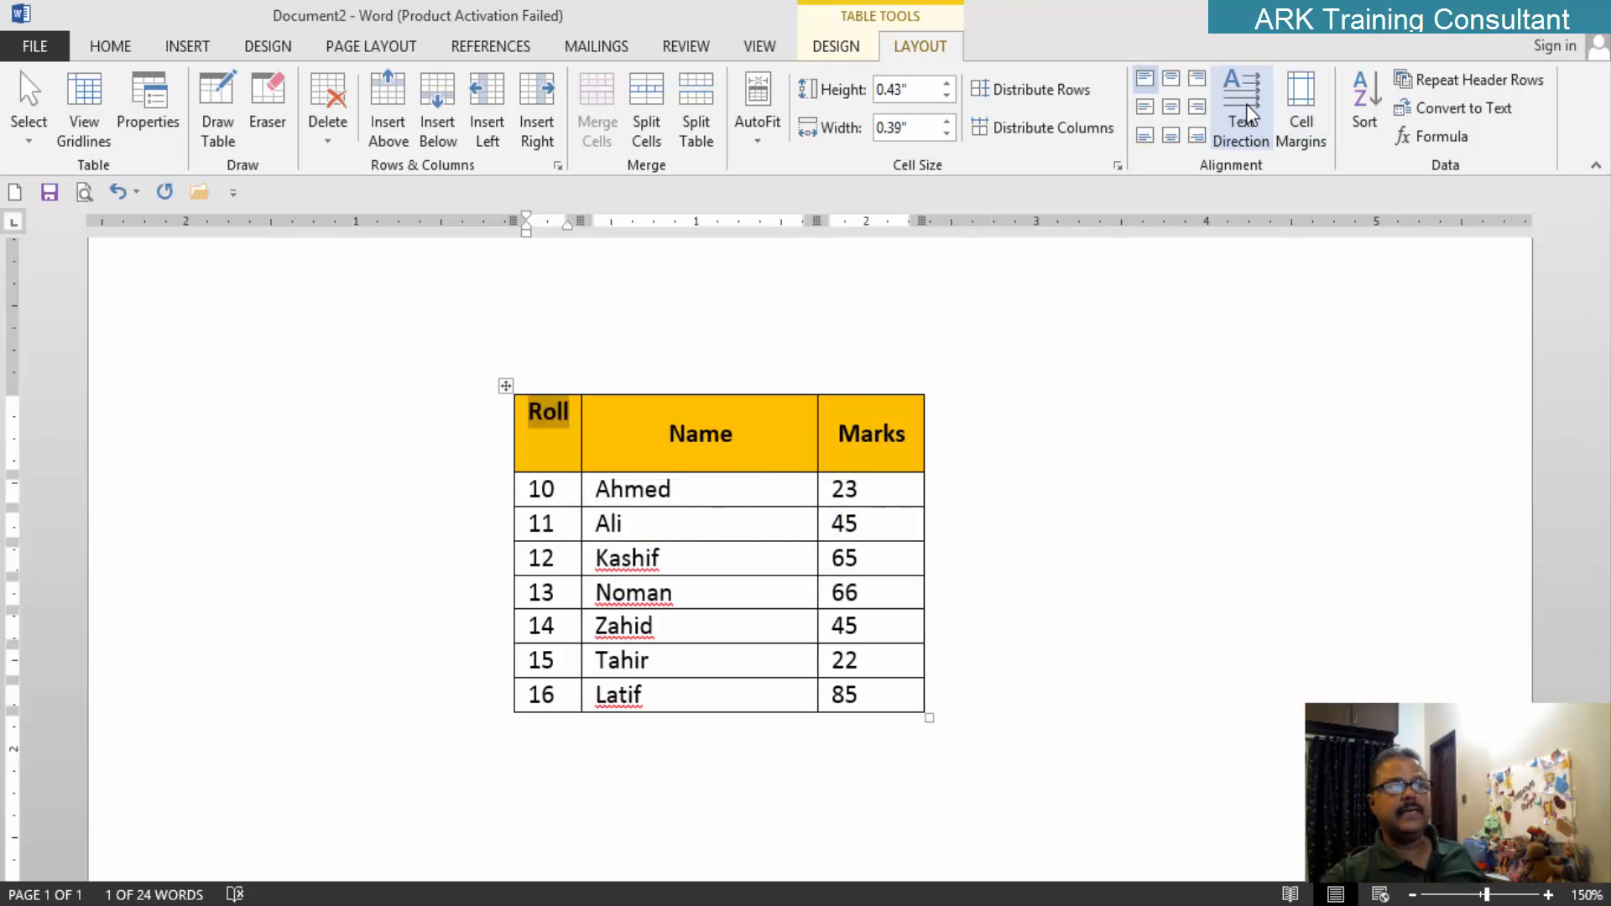
pyautogui.click(1246, 108)
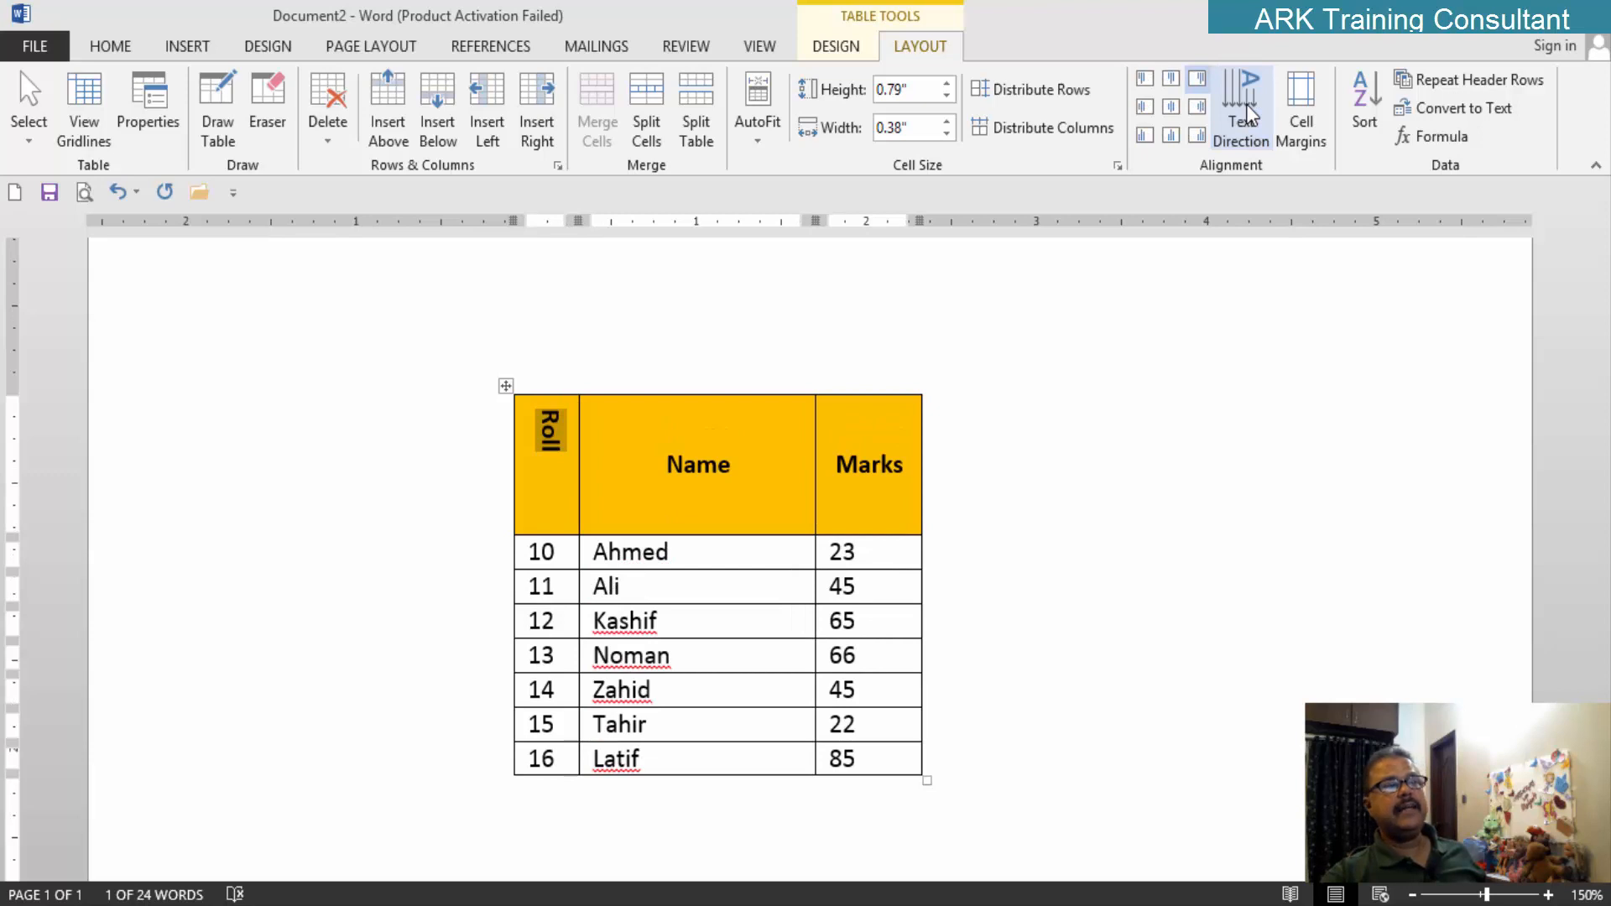
pyautogui.click(1248, 110)
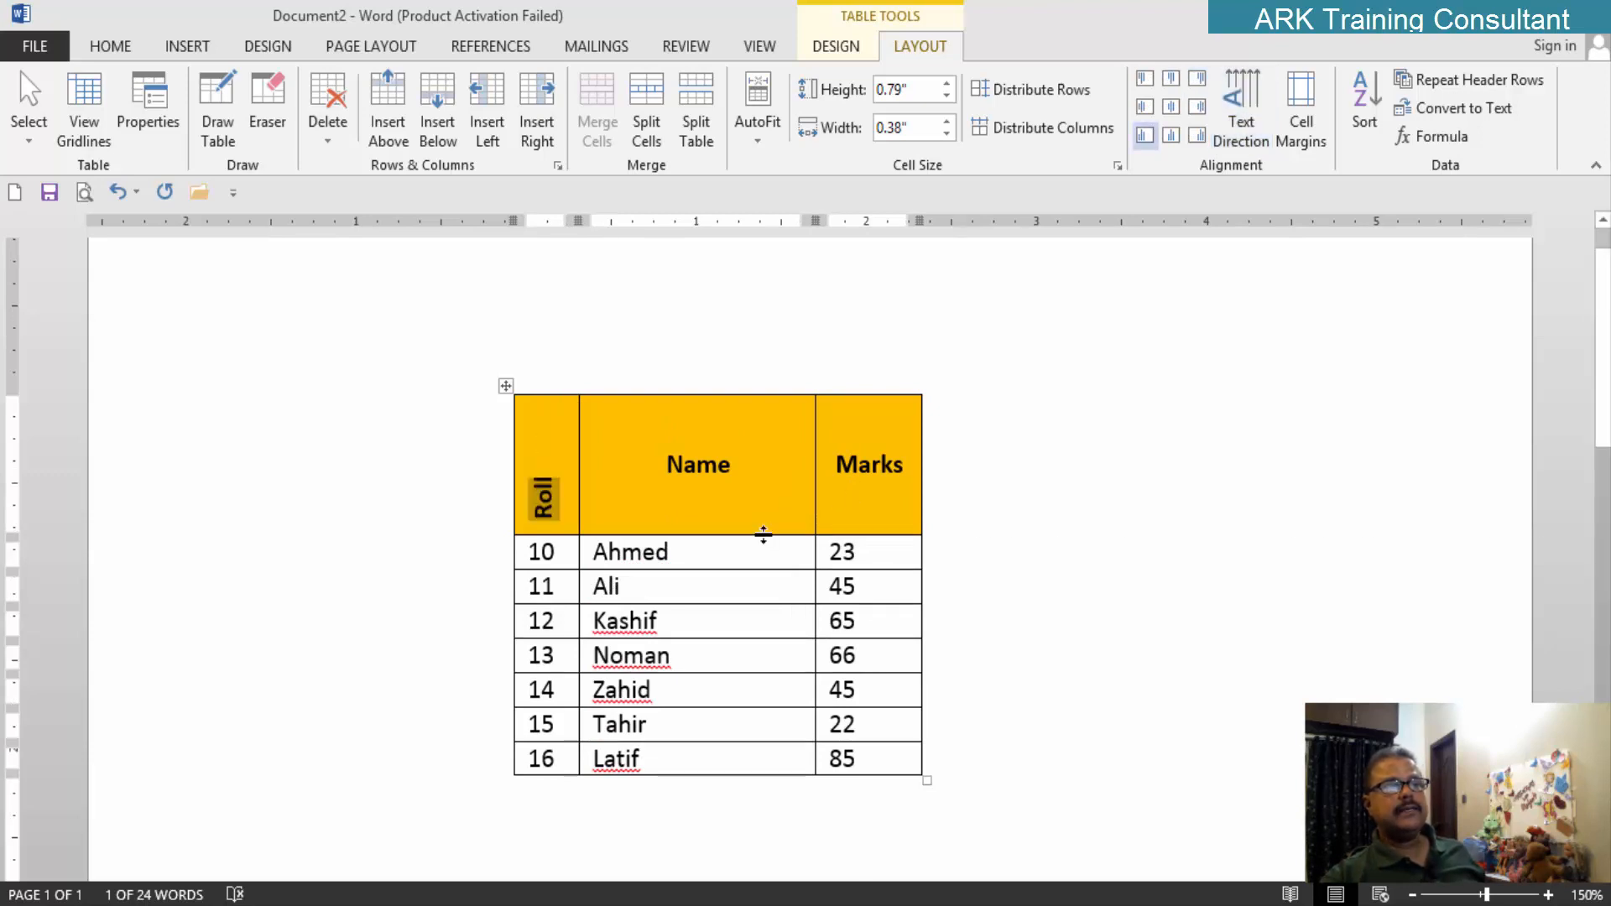
pyautogui.moveTo(762, 535); pyautogui.dragTo(762, 534)
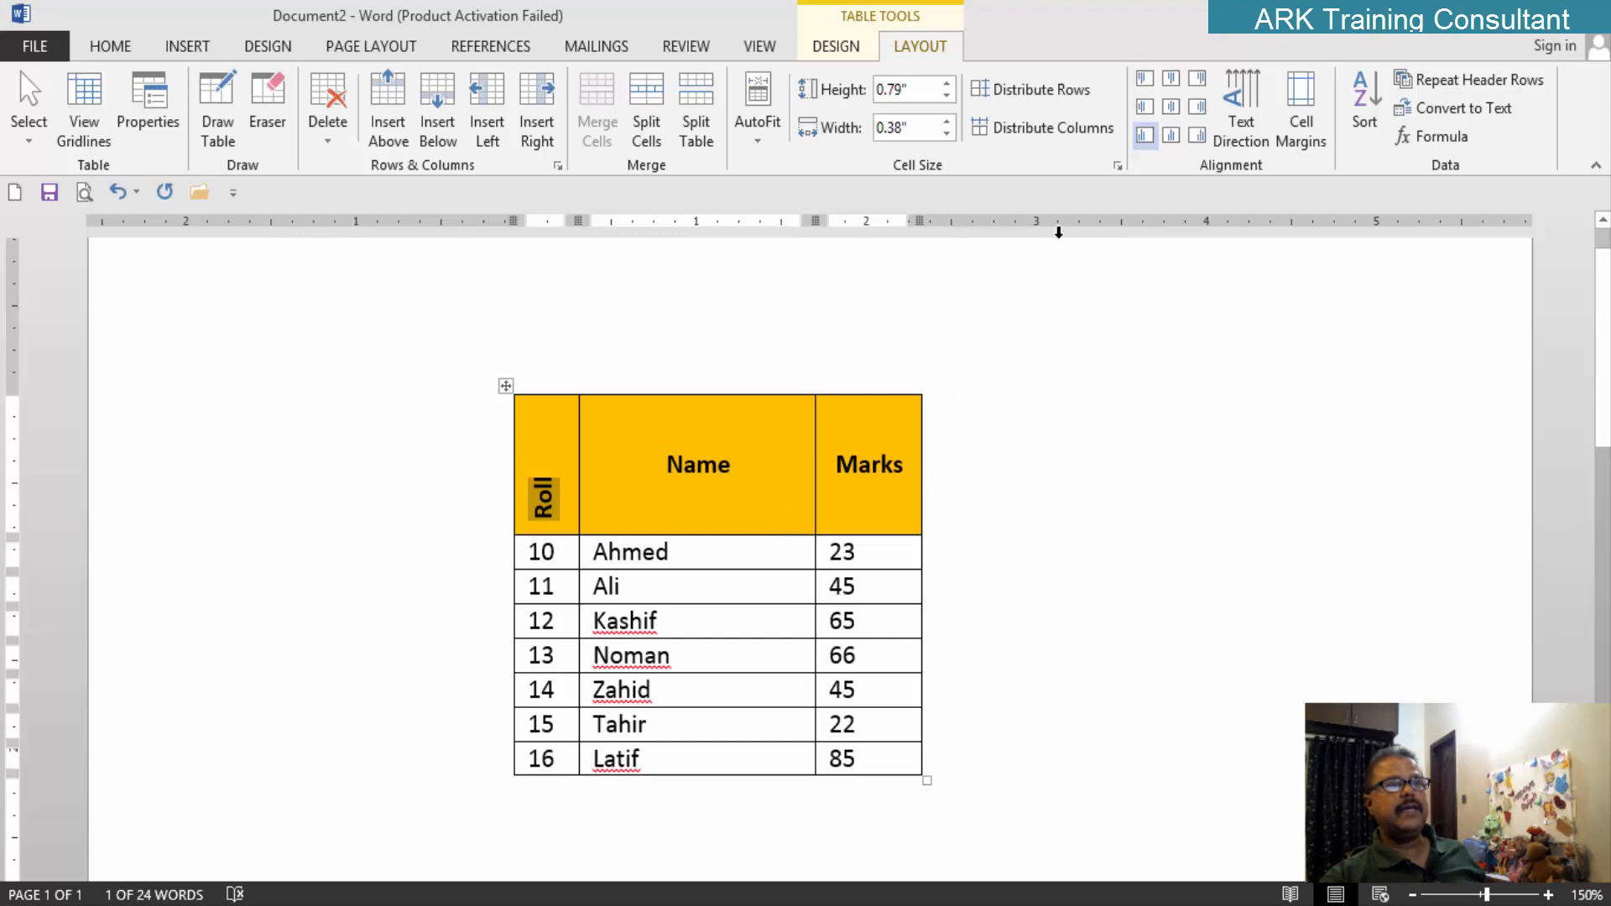
# Step: Centre the rotated Roll heading both ways in its cell and reduce the header row's height to about 0.43"
pyautogui.click(1171, 107)
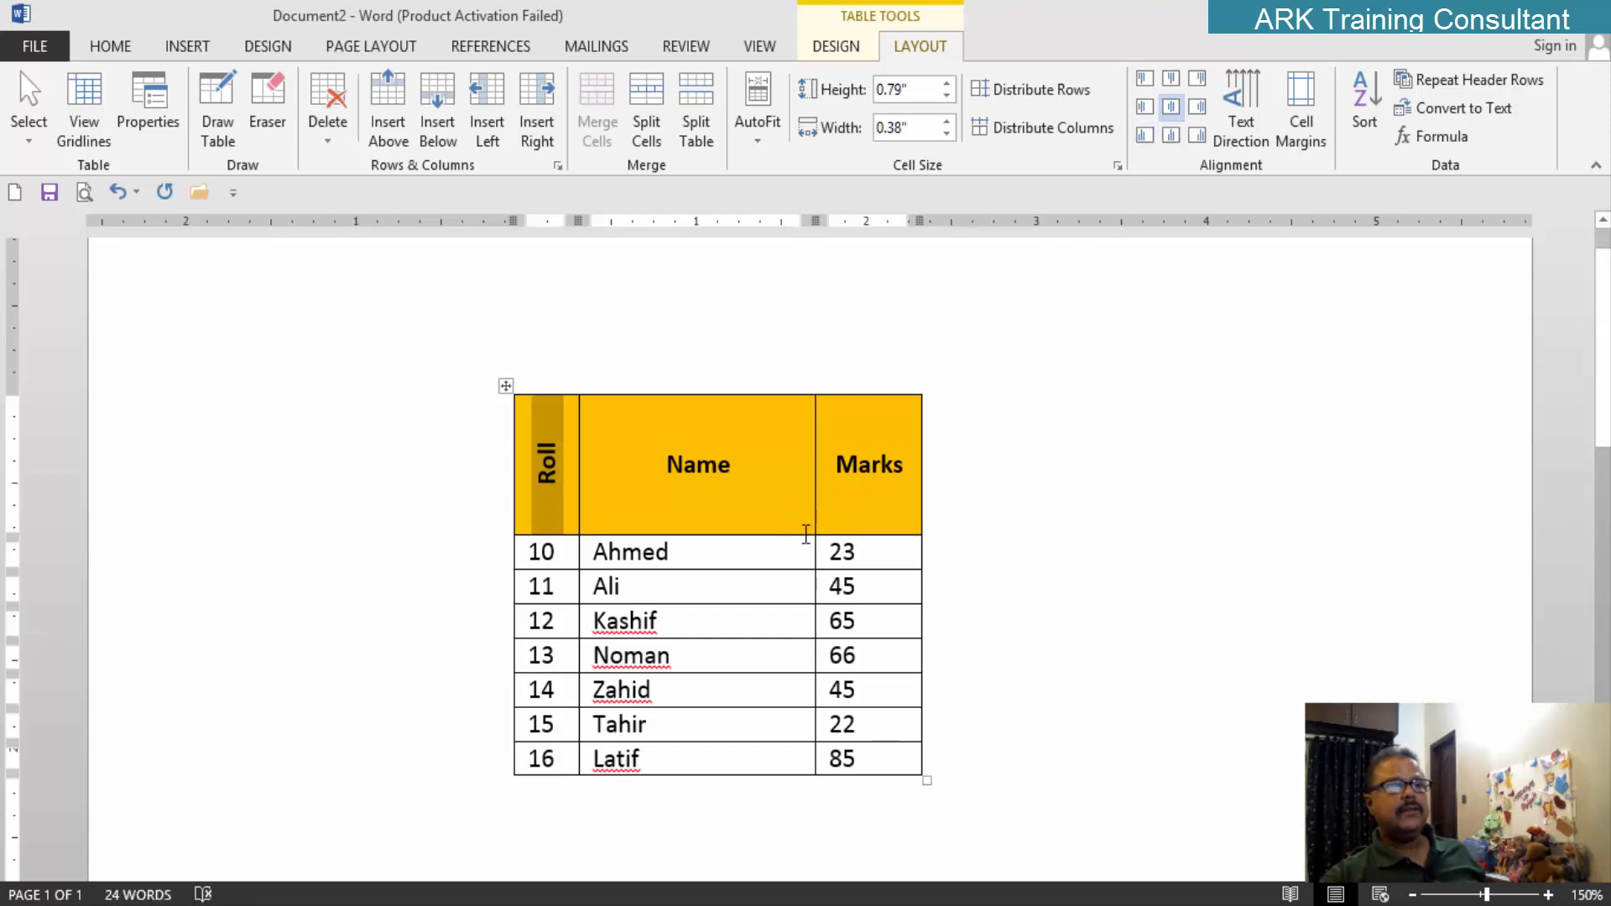
pyautogui.moveTo(791, 534); pyautogui.dragTo(805, 470)
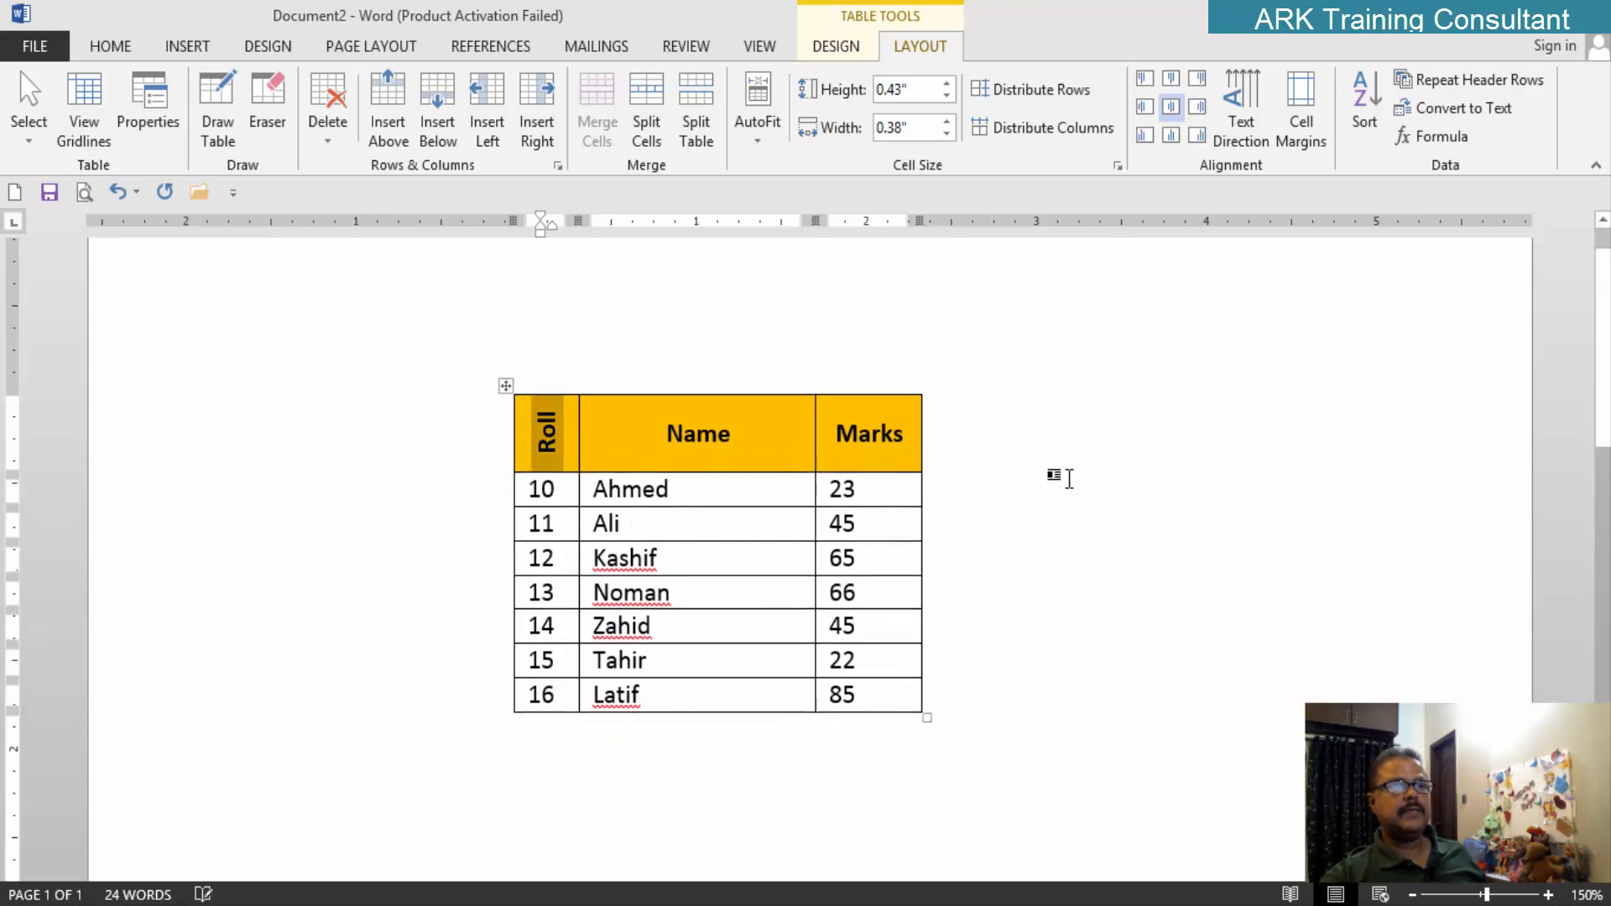
pyautogui.click(1064, 475)
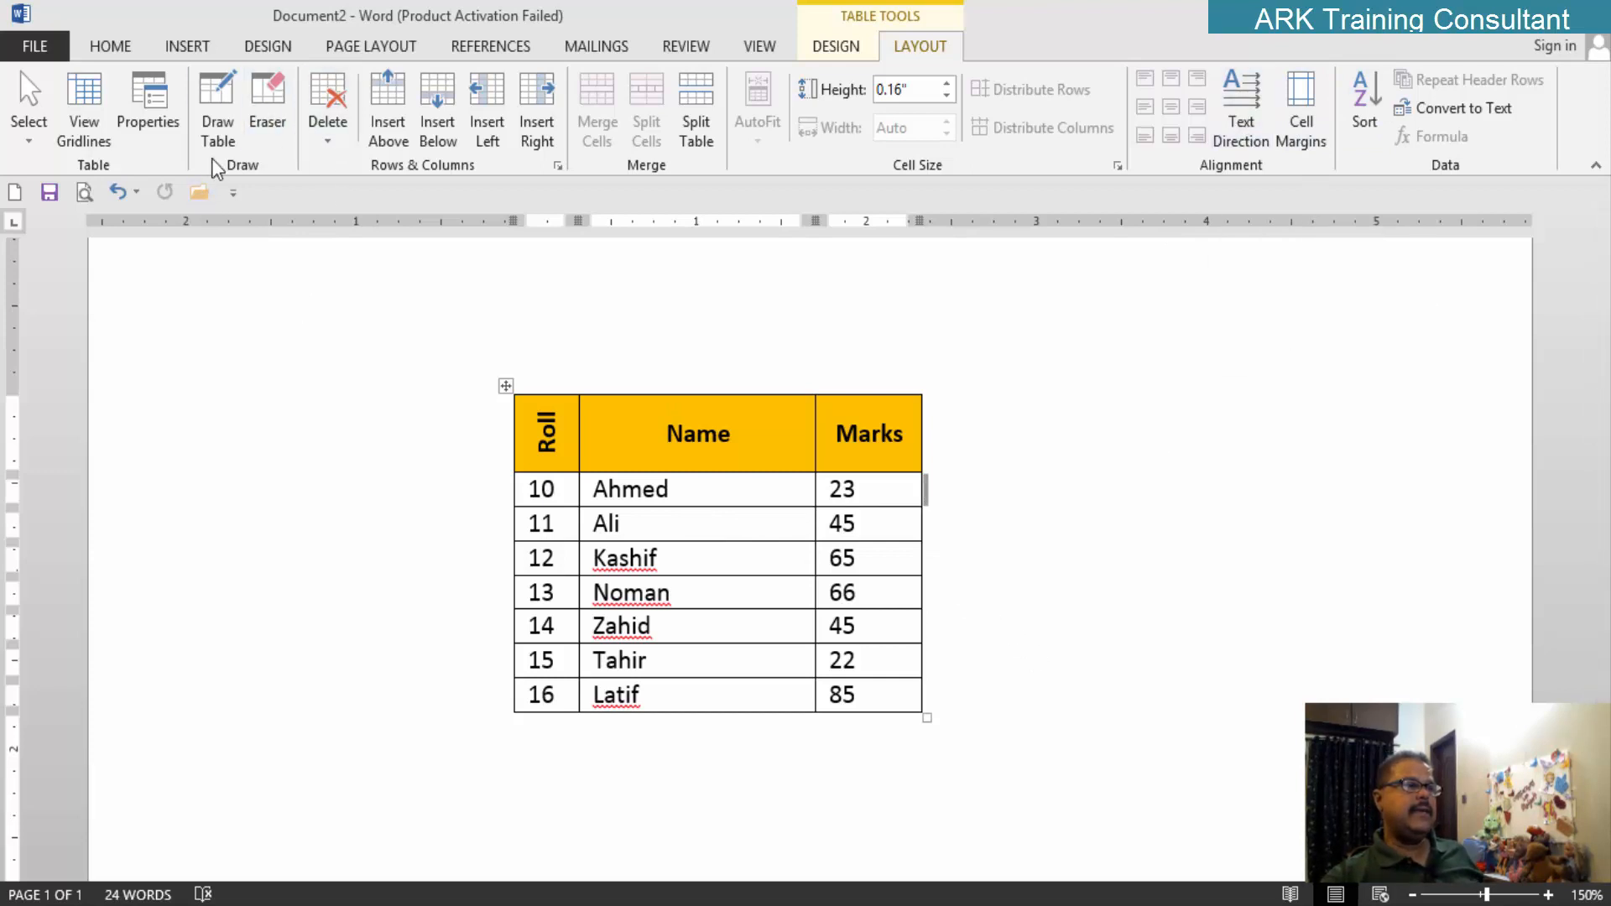
# Step: Move the whole marks table slightly down the page, leaving an empty line above it
pyautogui.click(635, 339)
pyautogui.click(1002, 564)
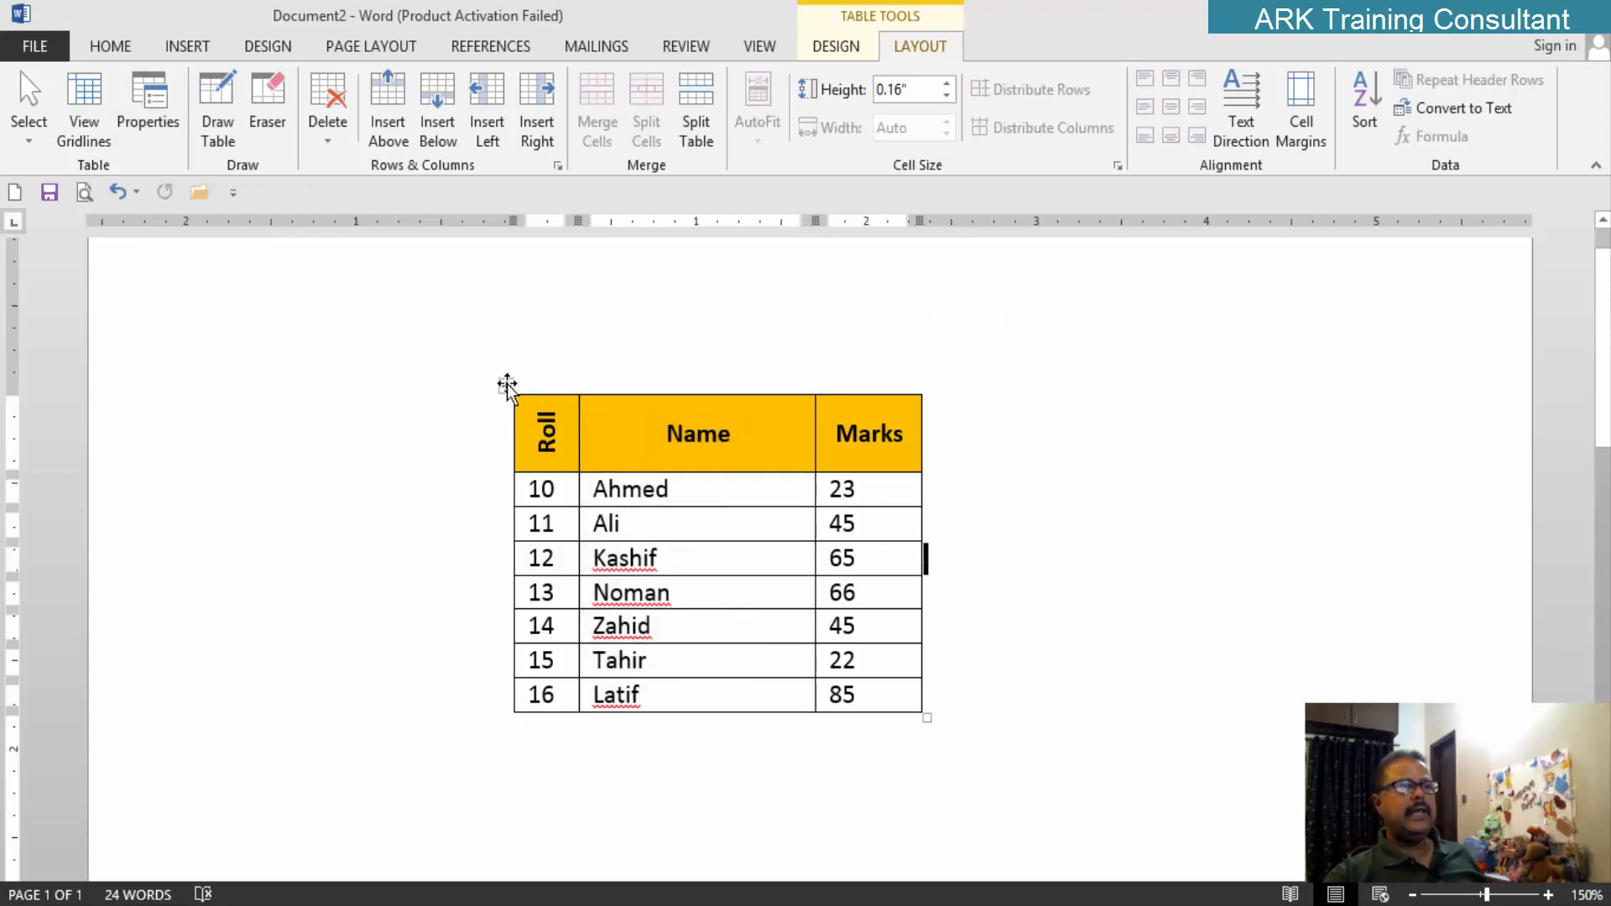
pyautogui.moveTo(507, 385); pyautogui.dragTo(502, 448)
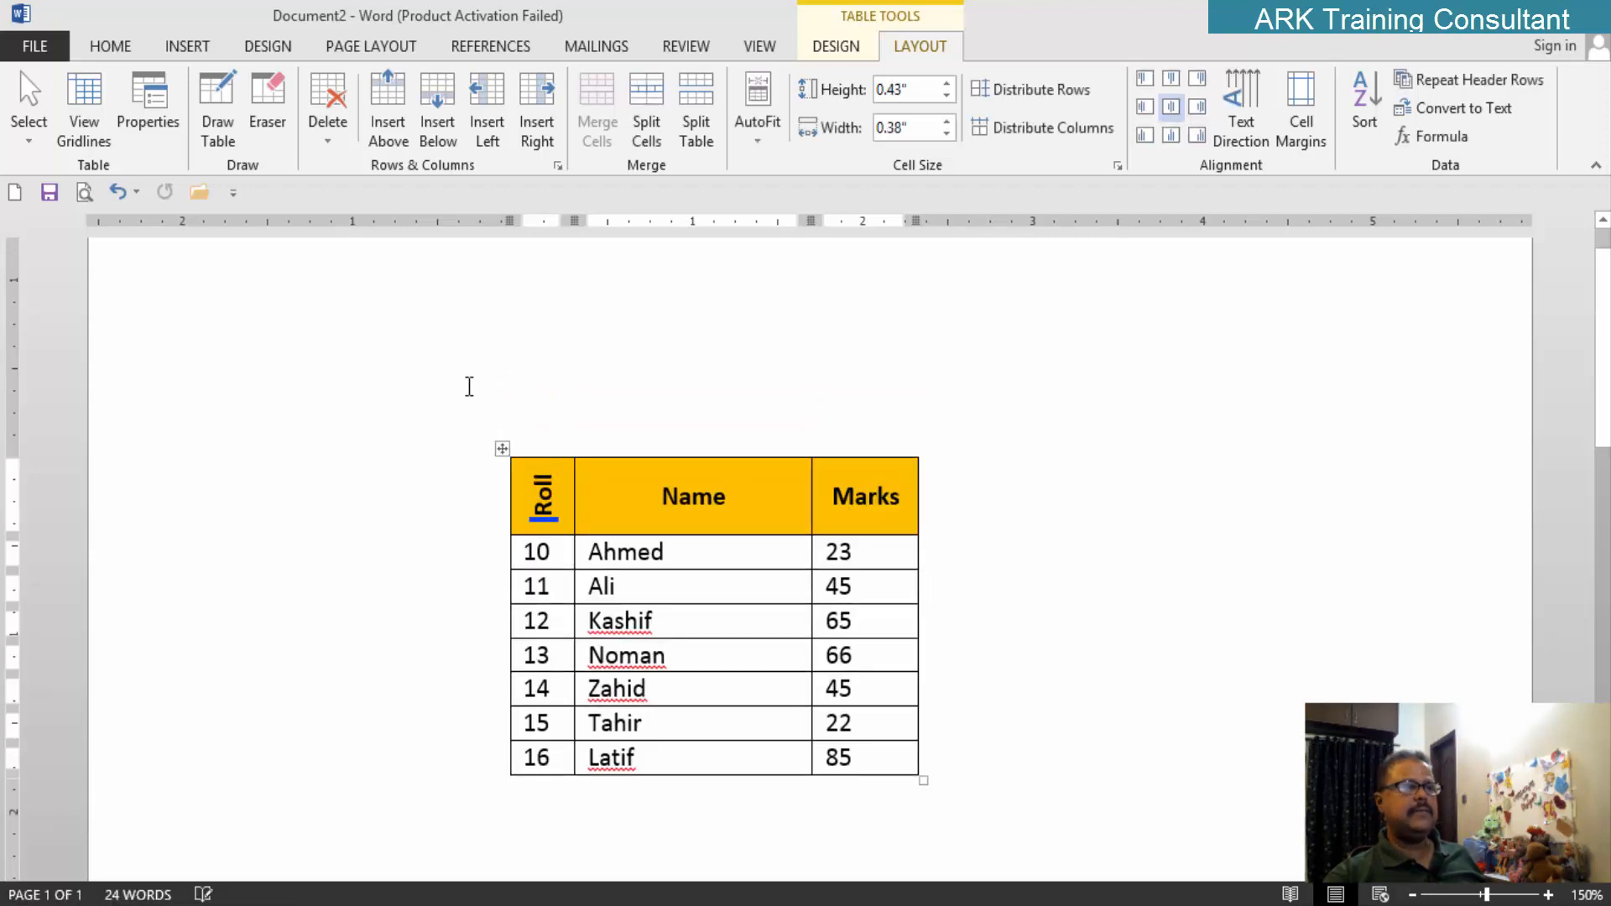
# Step: Generate Word's sample paragraphs from the empty line above the table, wrapping around it, and justify all the document's text
pyautogui.click(468, 380)
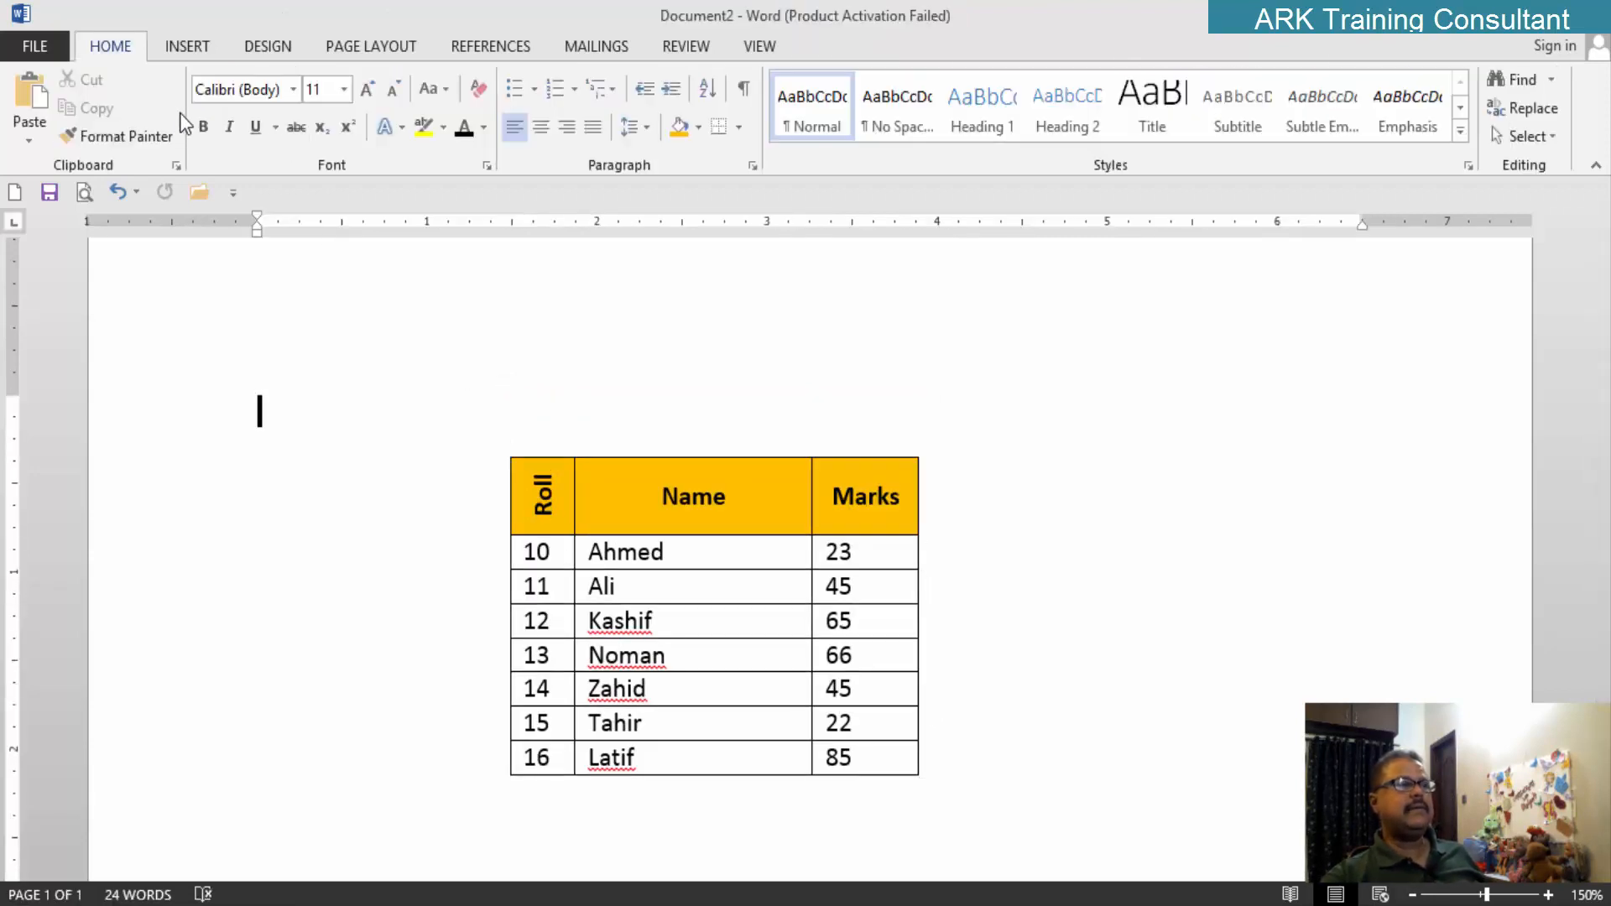
pyautogui.write('=')
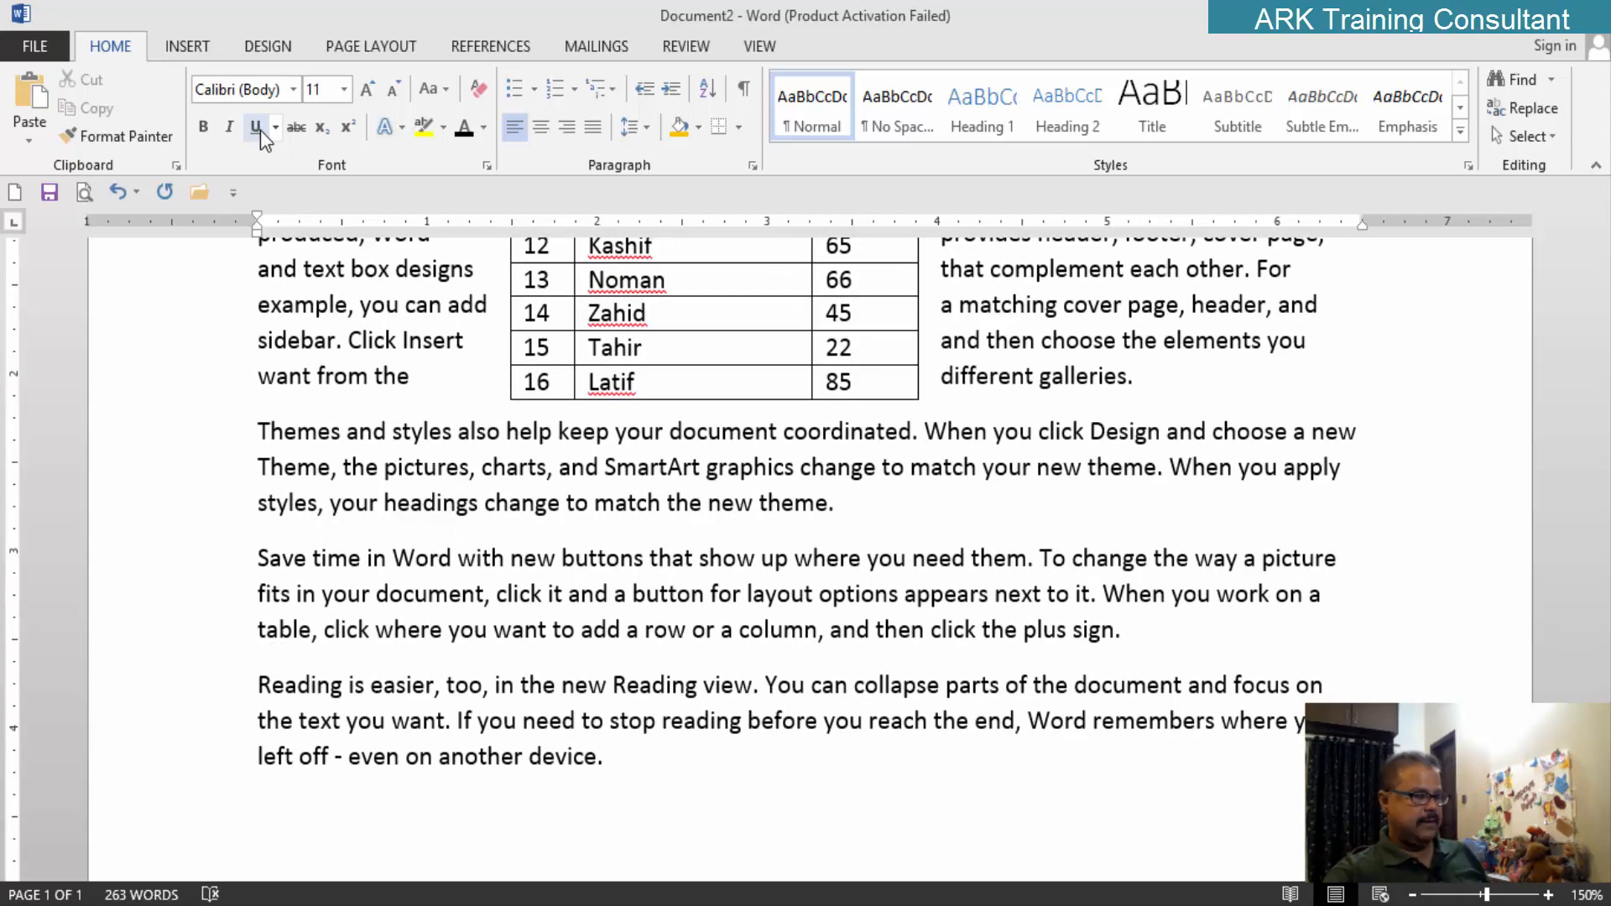
pyautogui.hotkey('ctrl', 'a')
pyautogui.hotkey('ctrl', 'j')
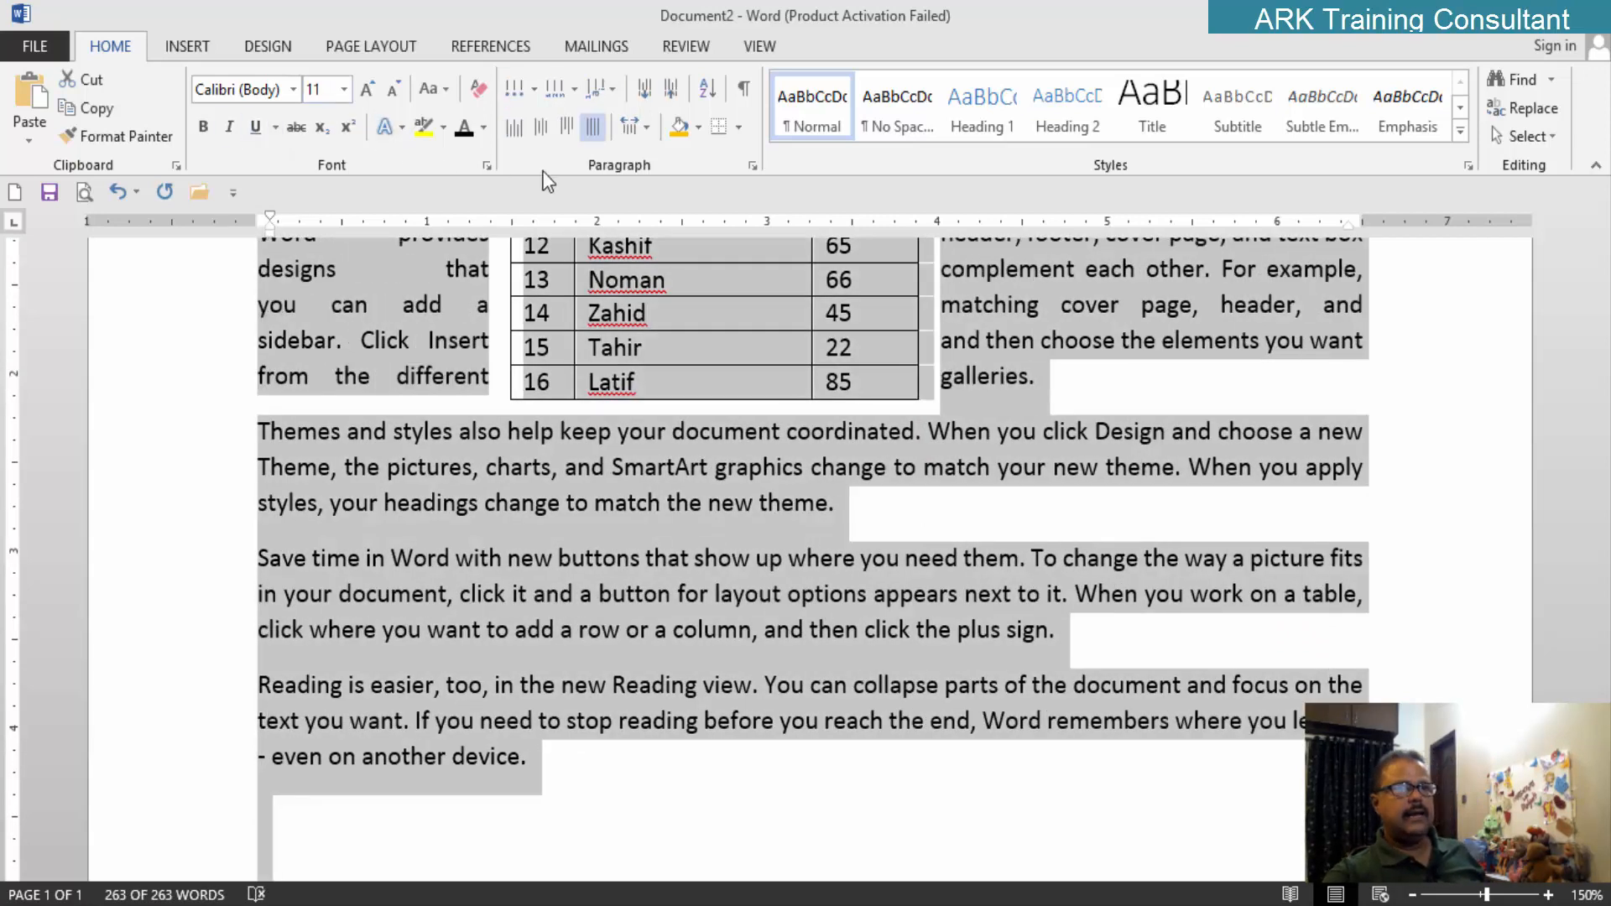
pyautogui.scroll(5, 819, 418)
pyautogui.click(1060, 437)
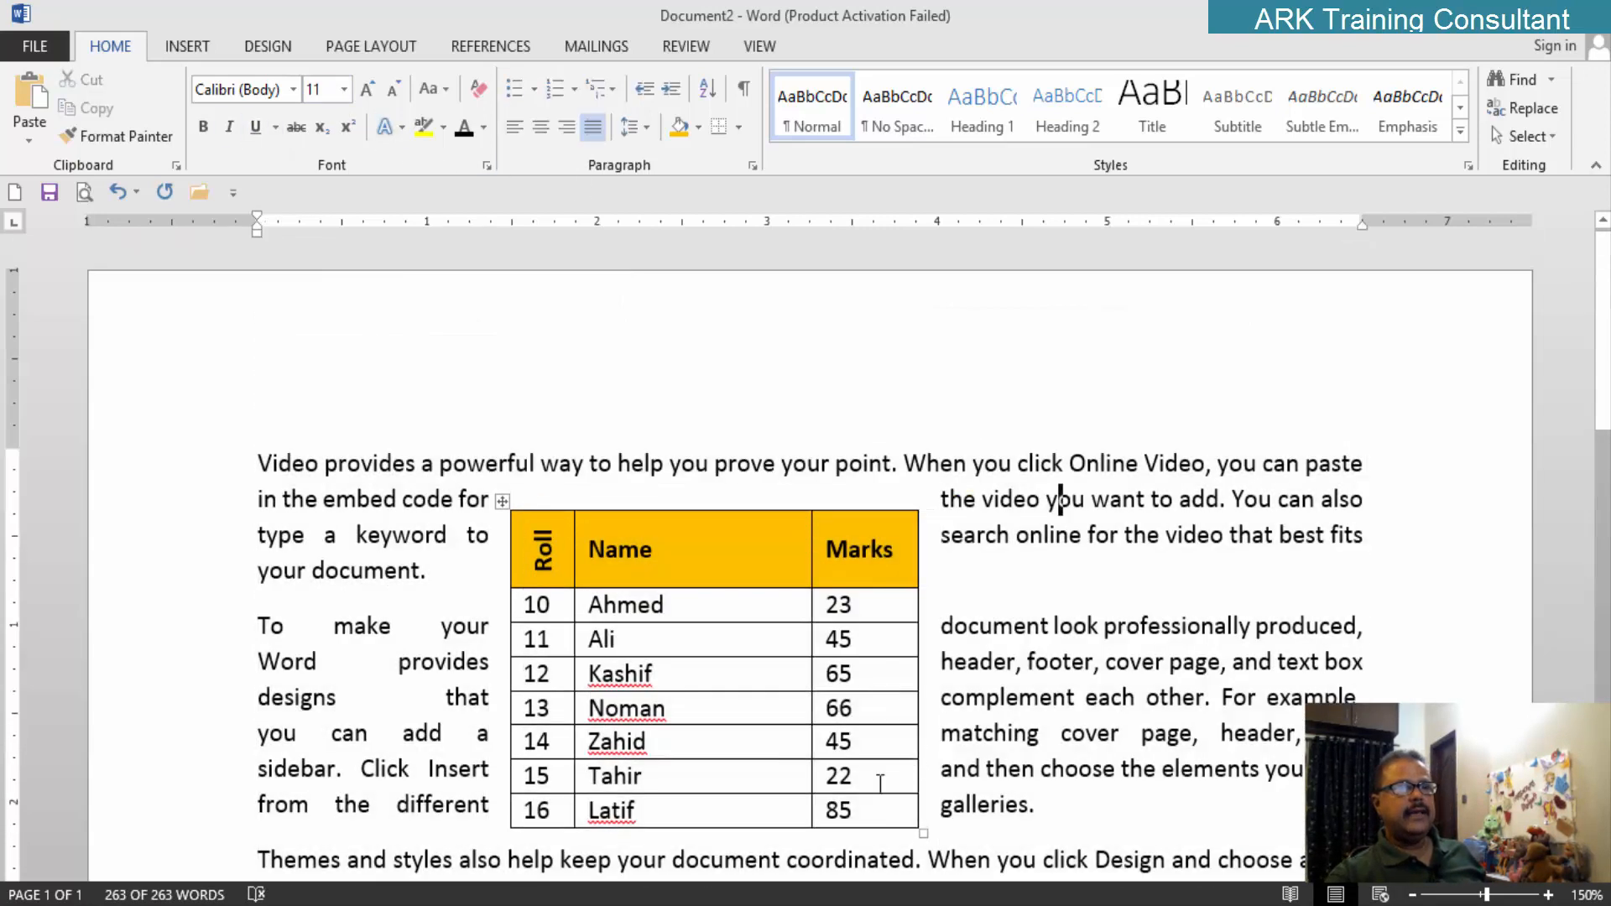
pyautogui.scroll(-2, 854, 785)
pyautogui.scroll(1, 705, 604)
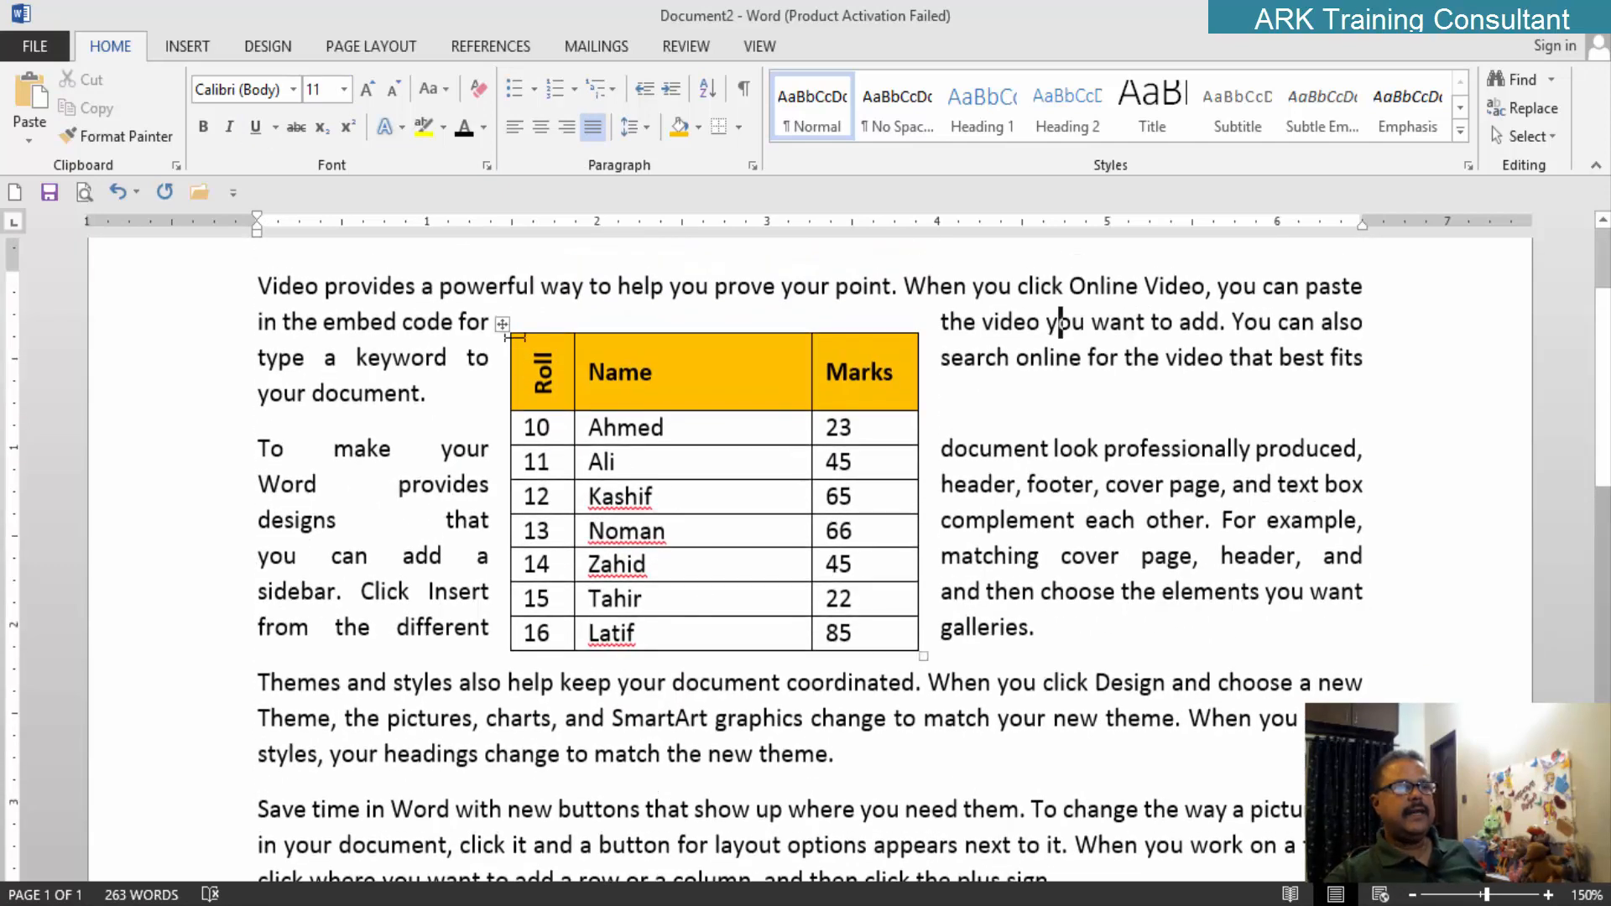
# Step: Move the table down into the second paragraph with text wrapping on both sides, and across to the page's right margin
pyautogui.moveTo(495, 326); pyautogui.dragTo(522, 414)
pyautogui.click(741, 511)
pyautogui.scroll(-1, 781, 532)
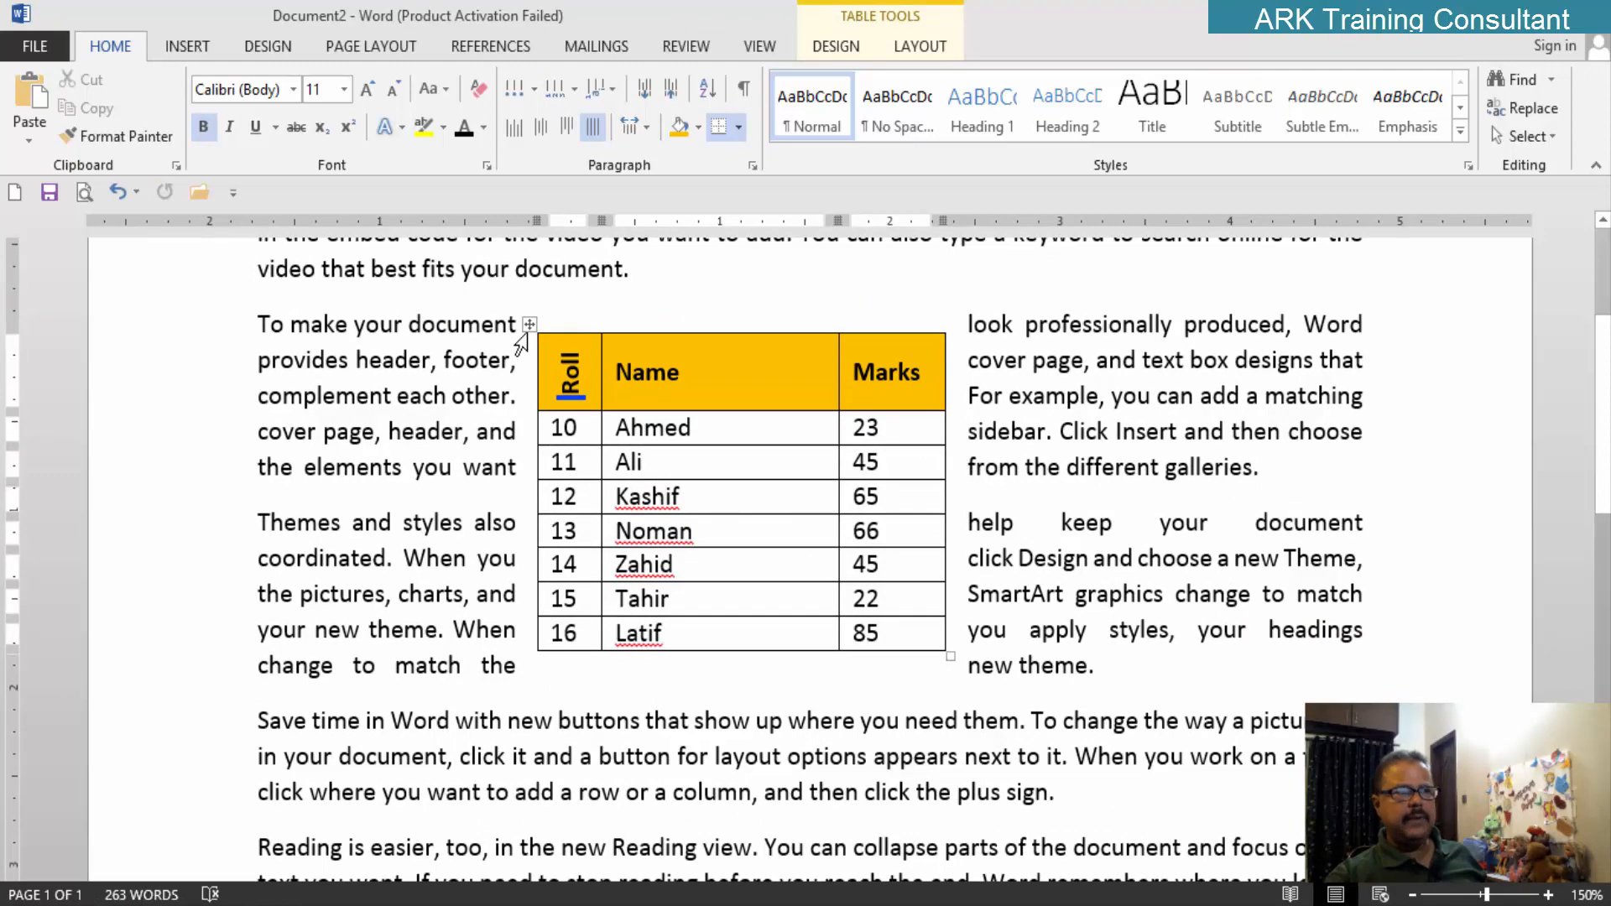
pyautogui.moveTo(530, 324); pyautogui.dragTo(597, 360)
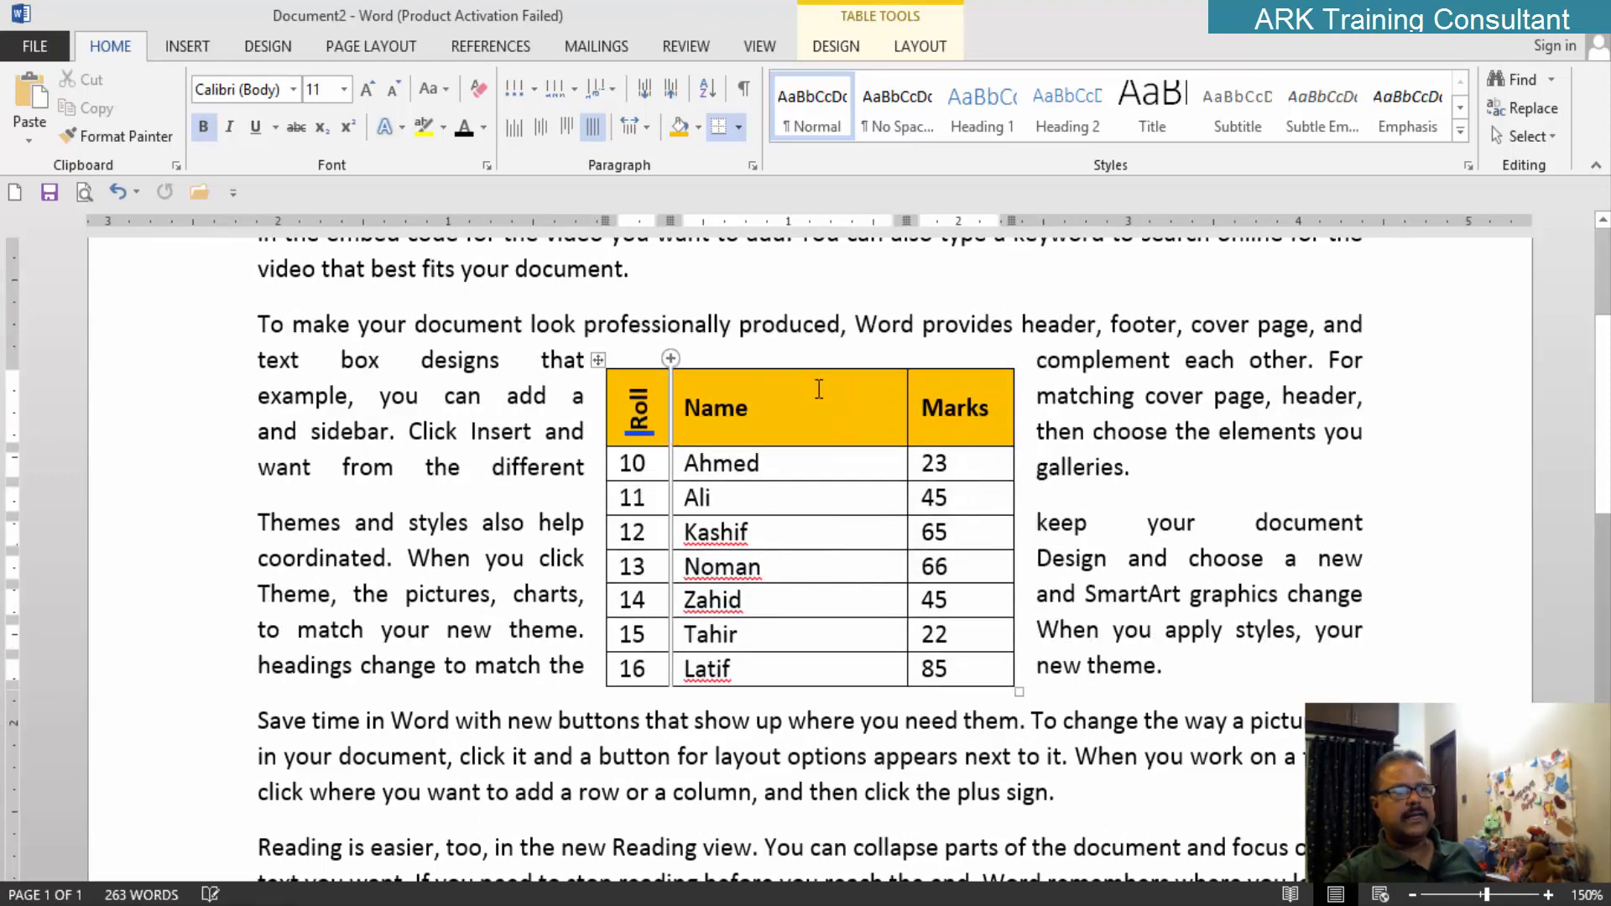
pyautogui.click(597, 360)
pyautogui.click(923, 49)
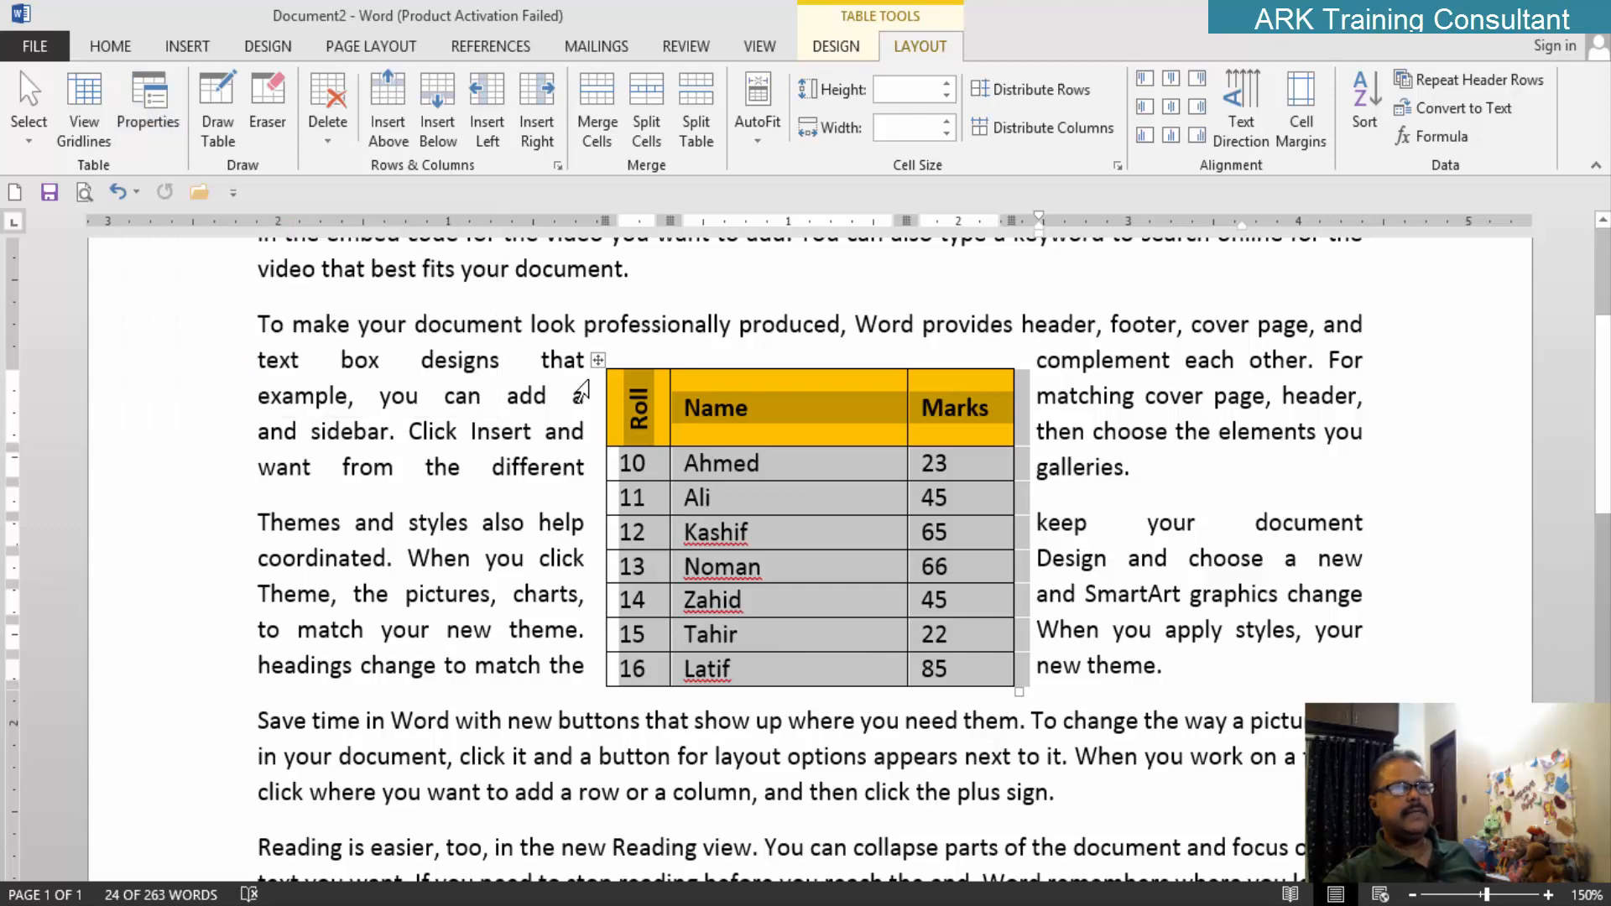
pyautogui.click(946, 309)
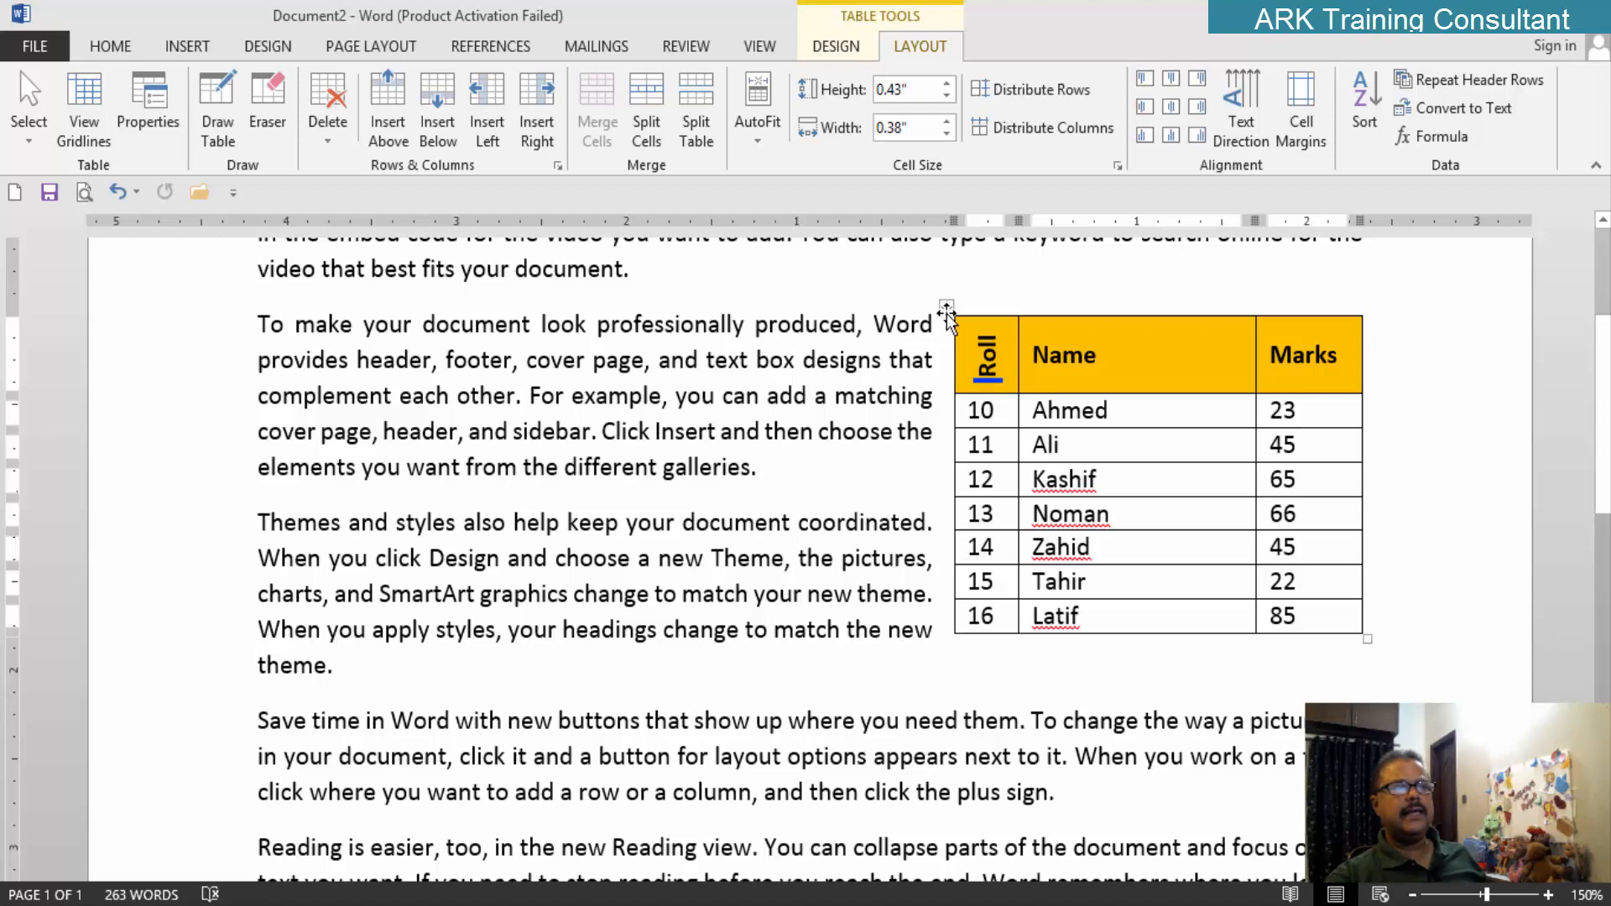
# Step: Set the table's alignment to Left in its properties and apply it, and change the alignment to Center
pyautogui.click(153, 115)
pyautogui.click(623, 379)
pyautogui.click(893, 684)
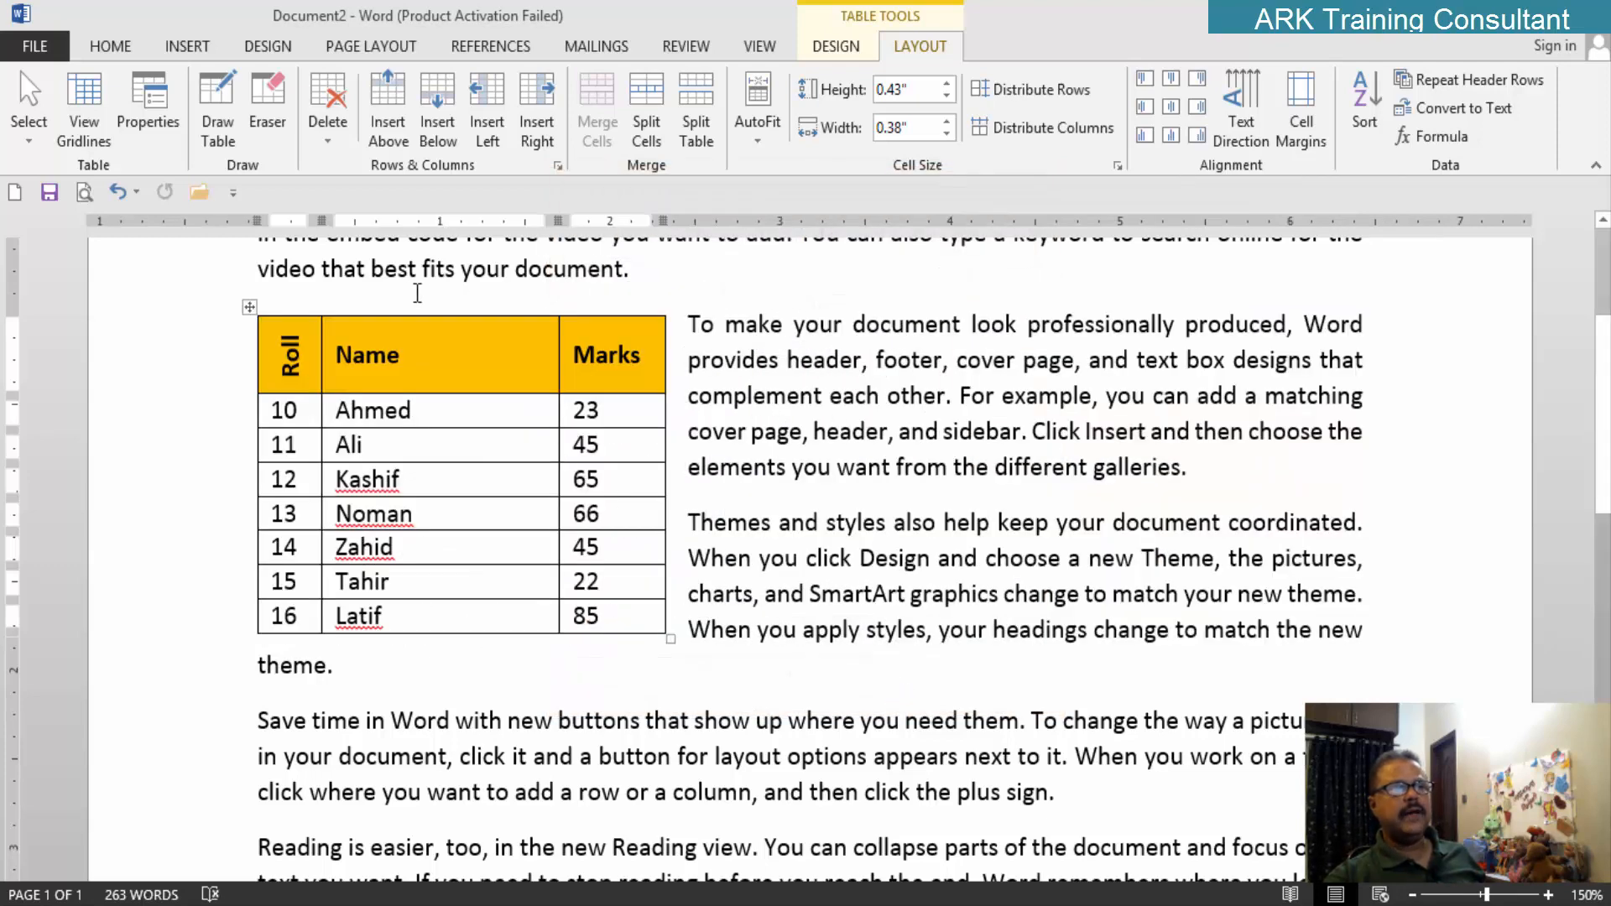
pyautogui.click(148, 108)
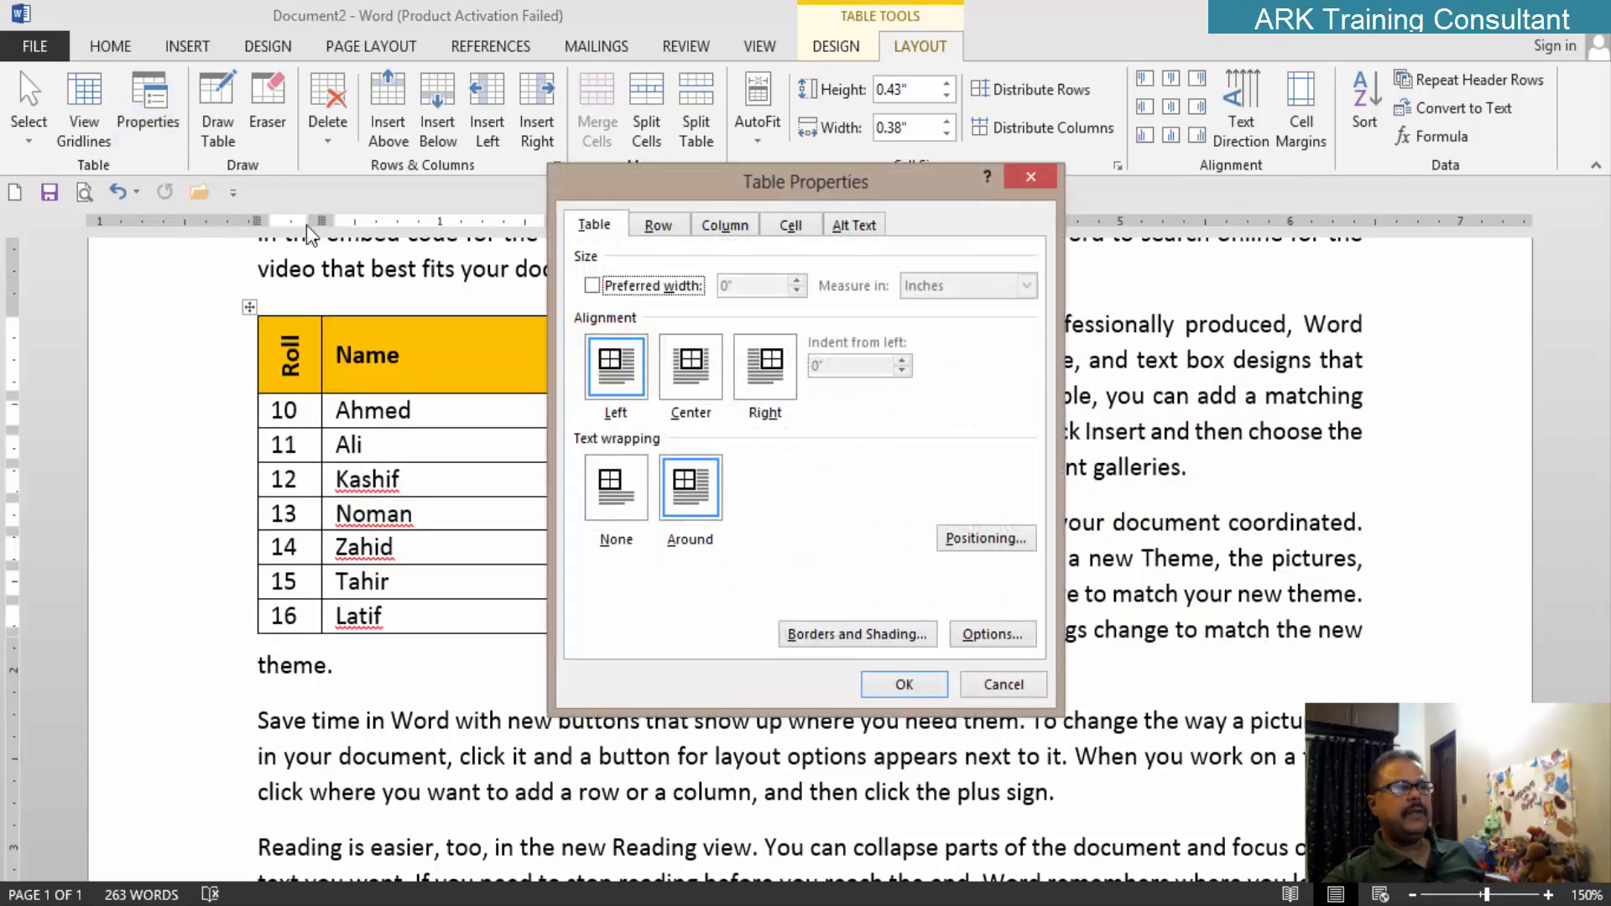
pyautogui.click(691, 370)
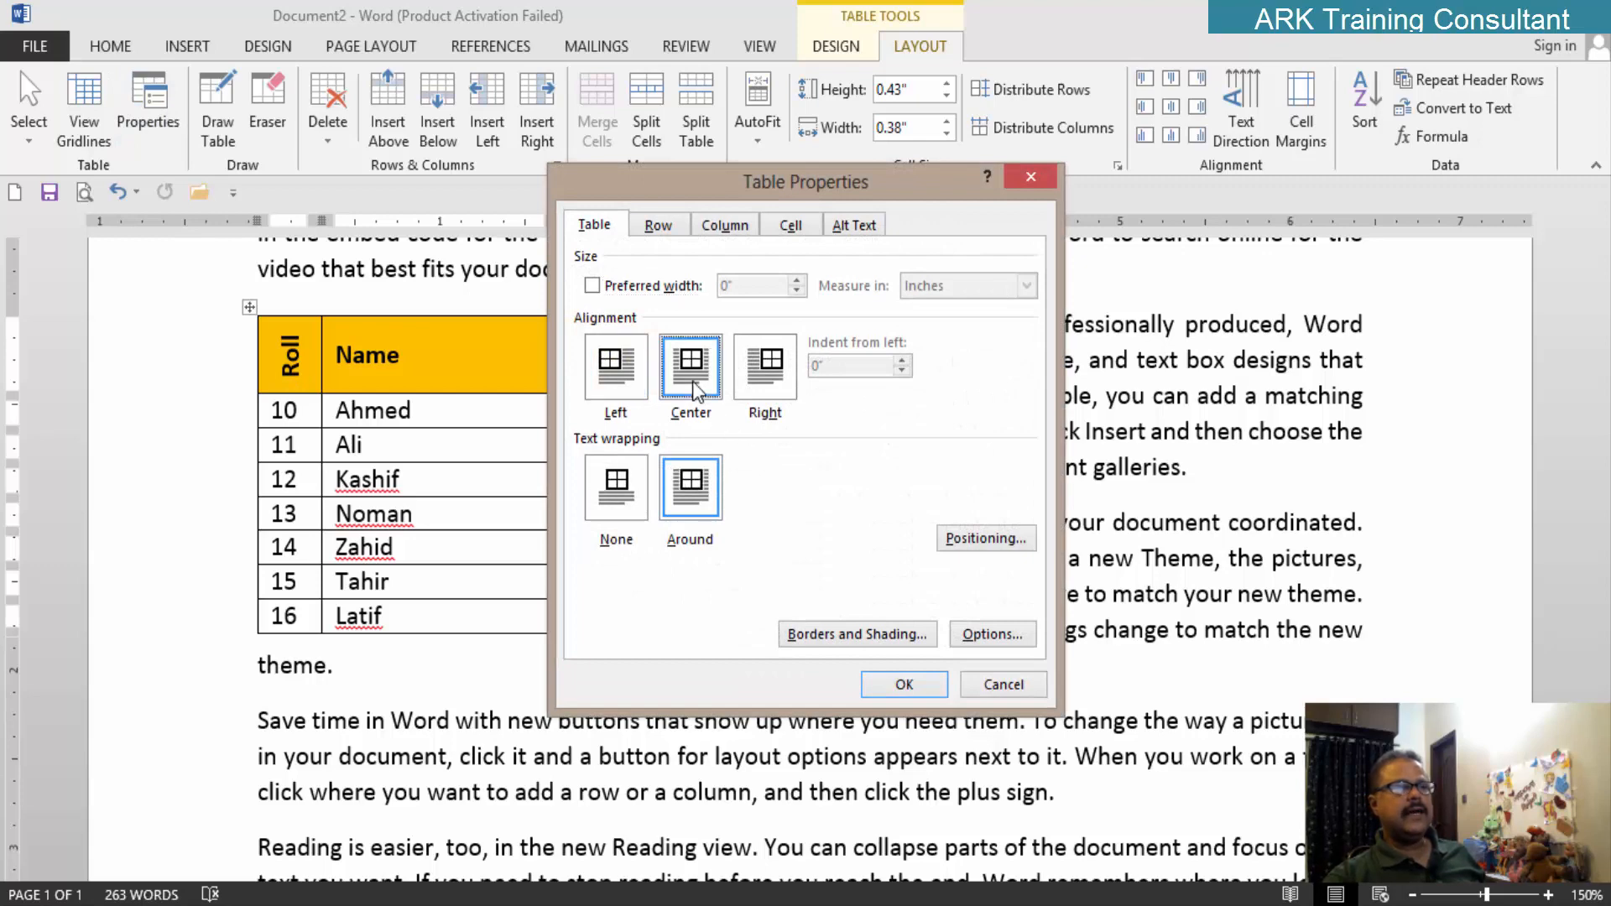
pyautogui.click(904, 684)
# Step: Set the table's alignment to Right in its properties and reapply Around as its text wrapping
pyautogui.click(172, 101)
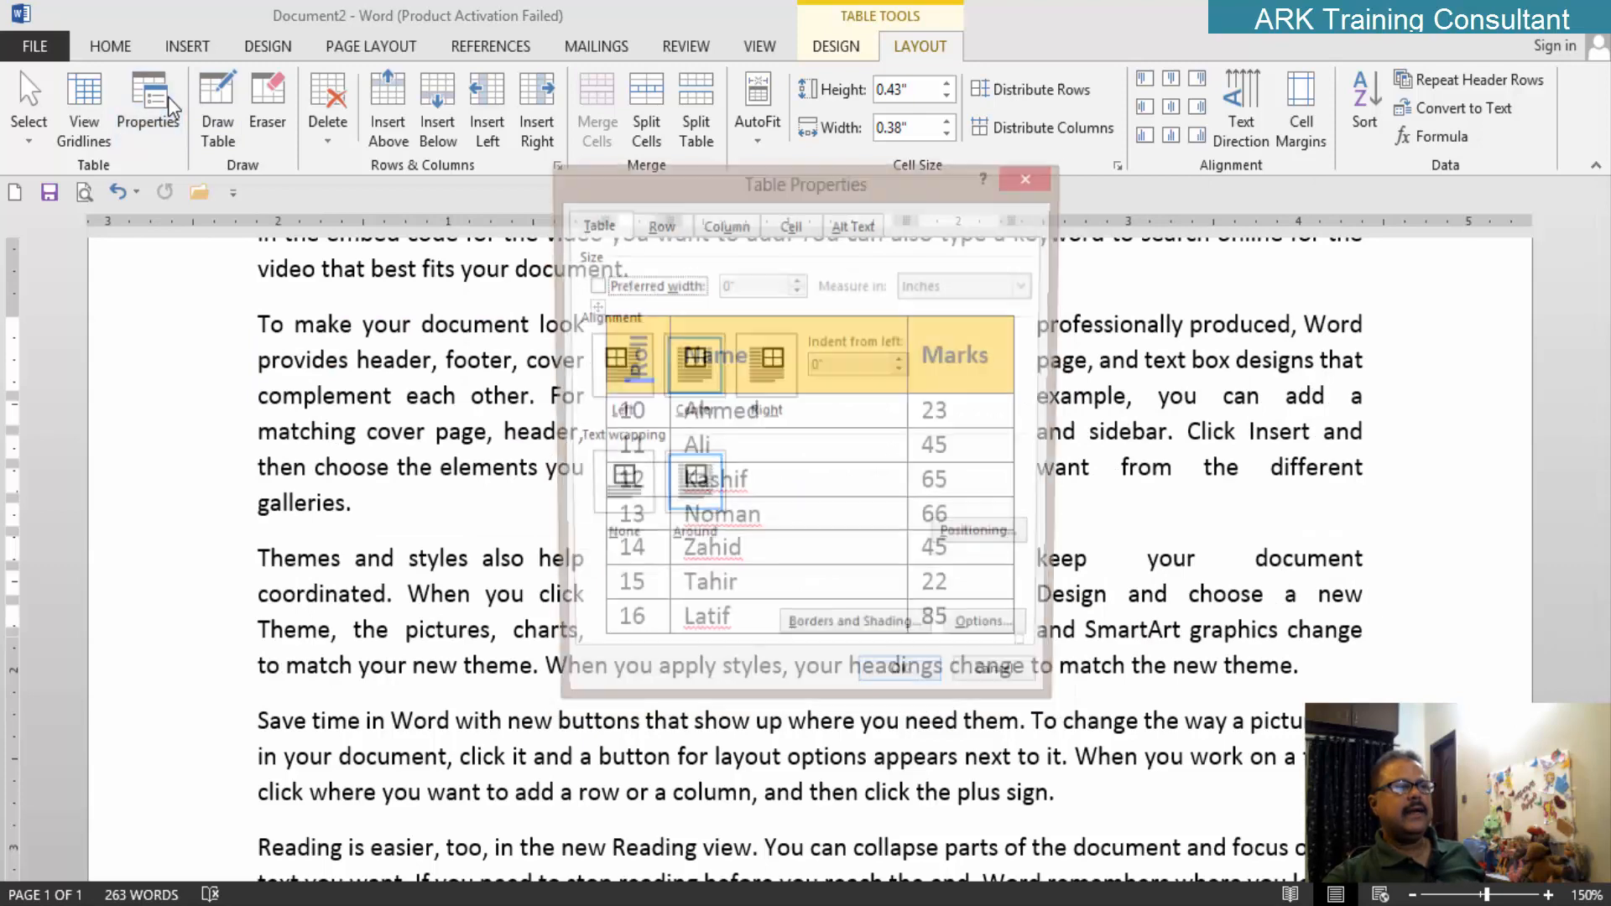
pyautogui.click(765, 367)
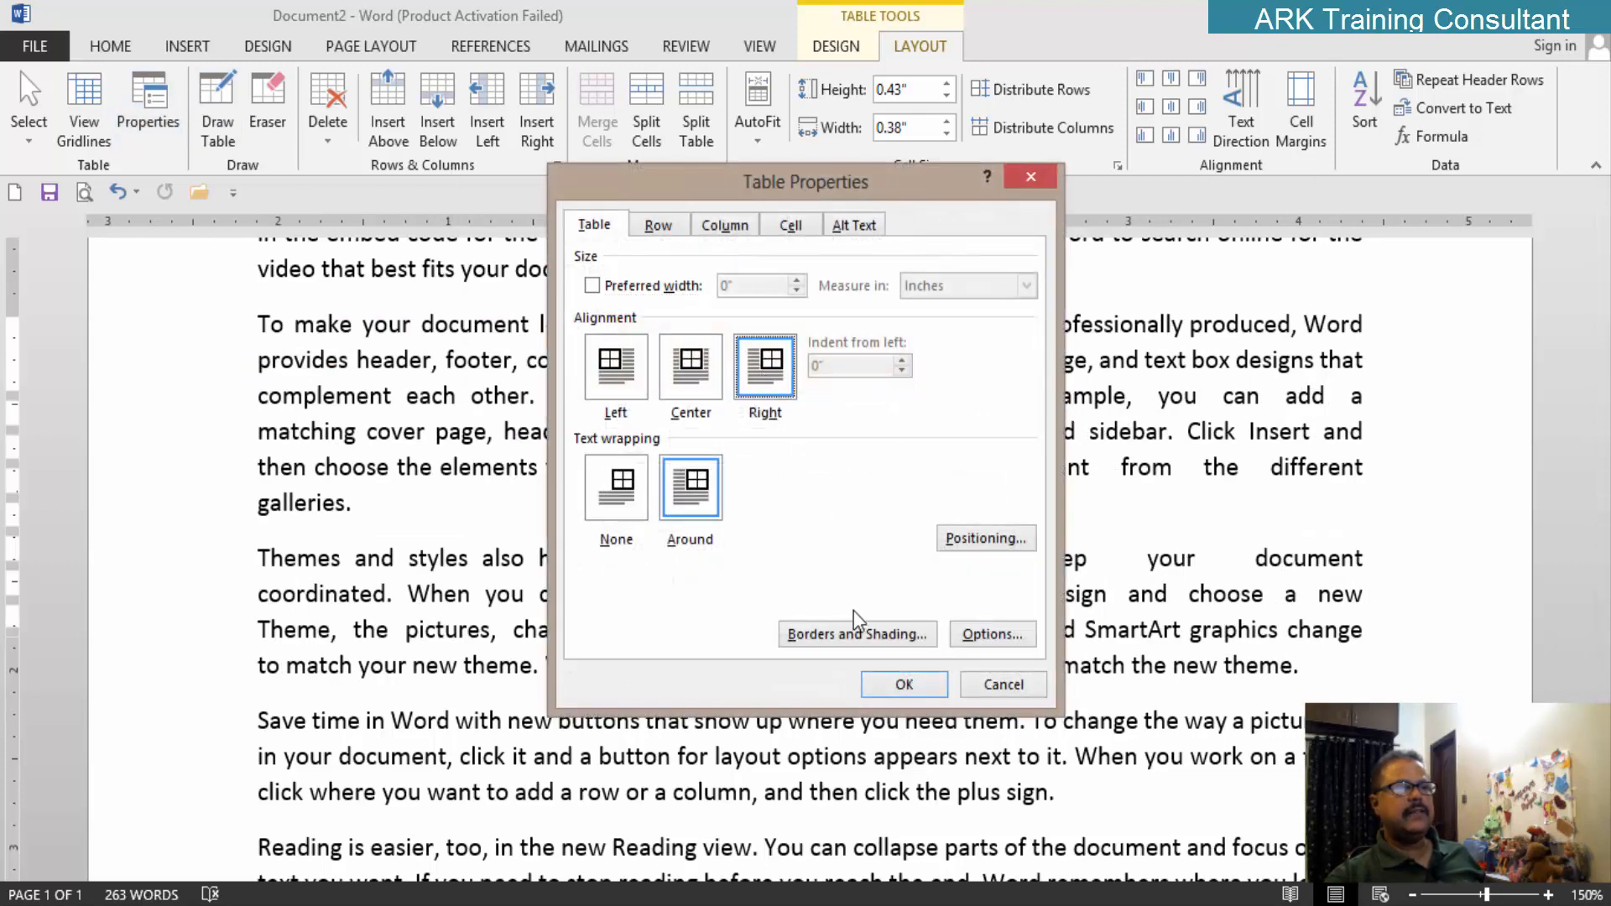
pyautogui.click(904, 684)
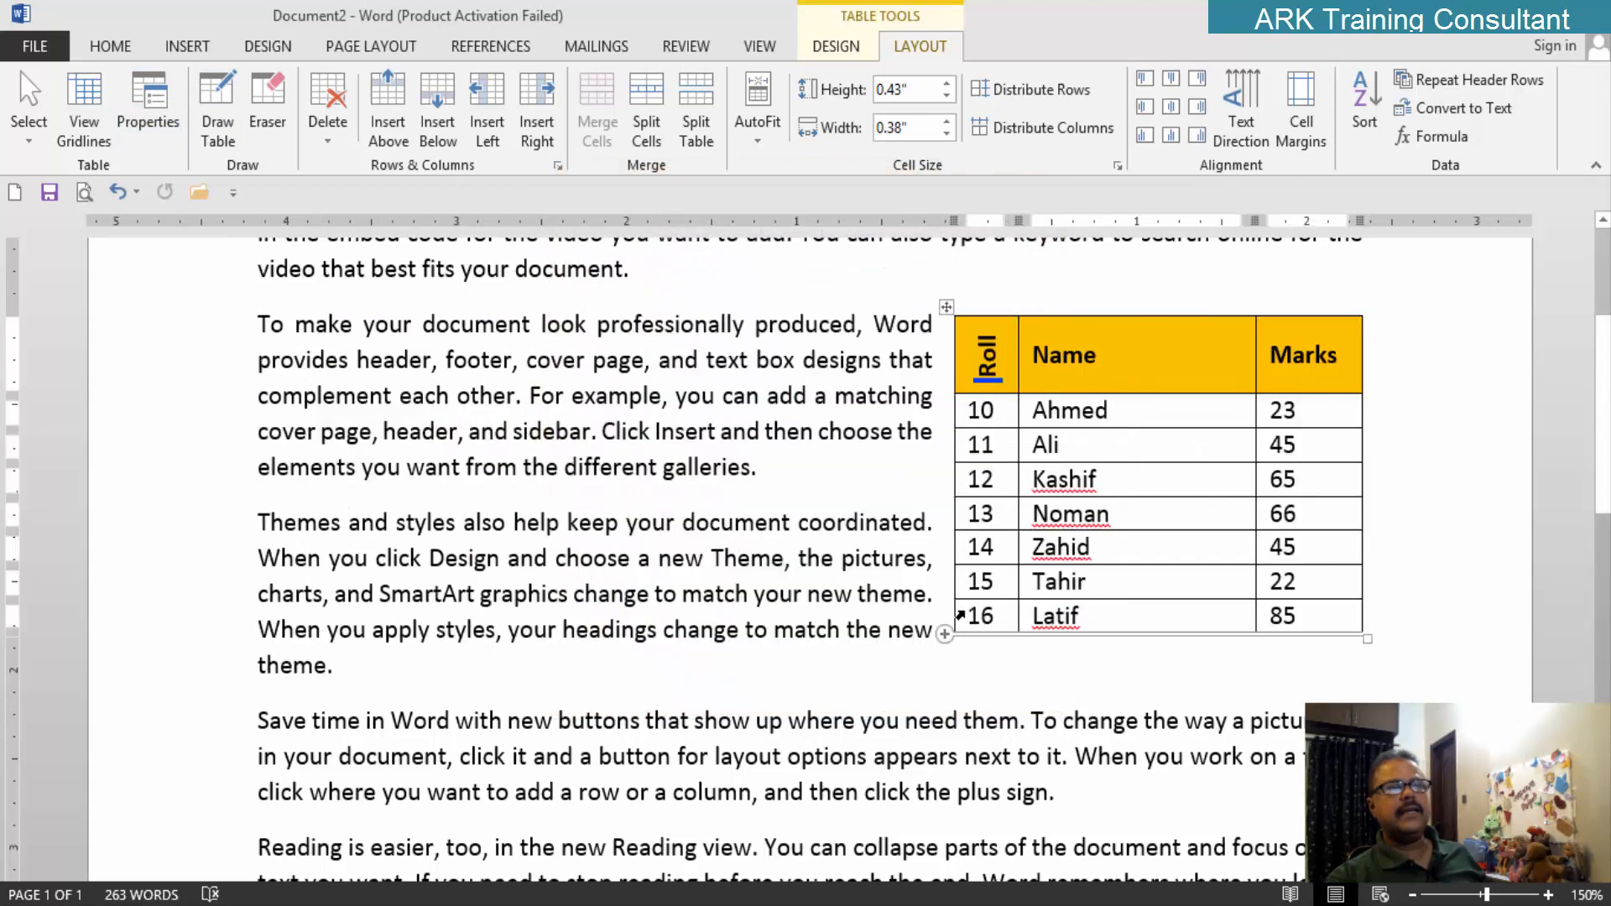
pyautogui.scroll(3, 956, 617)
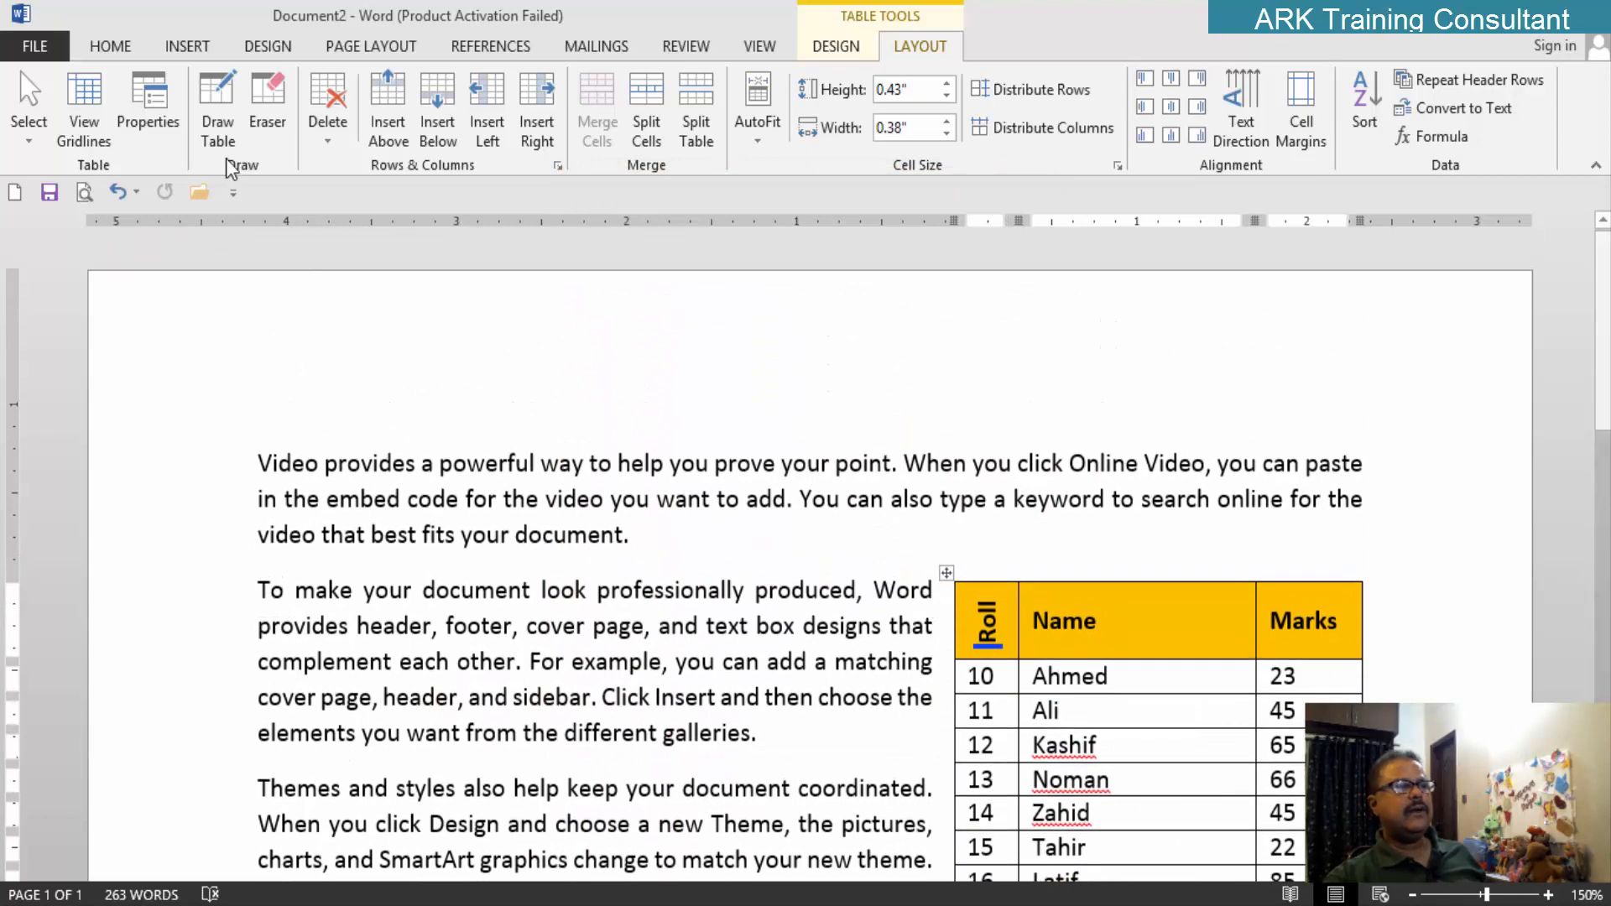
pyautogui.click(148, 109)
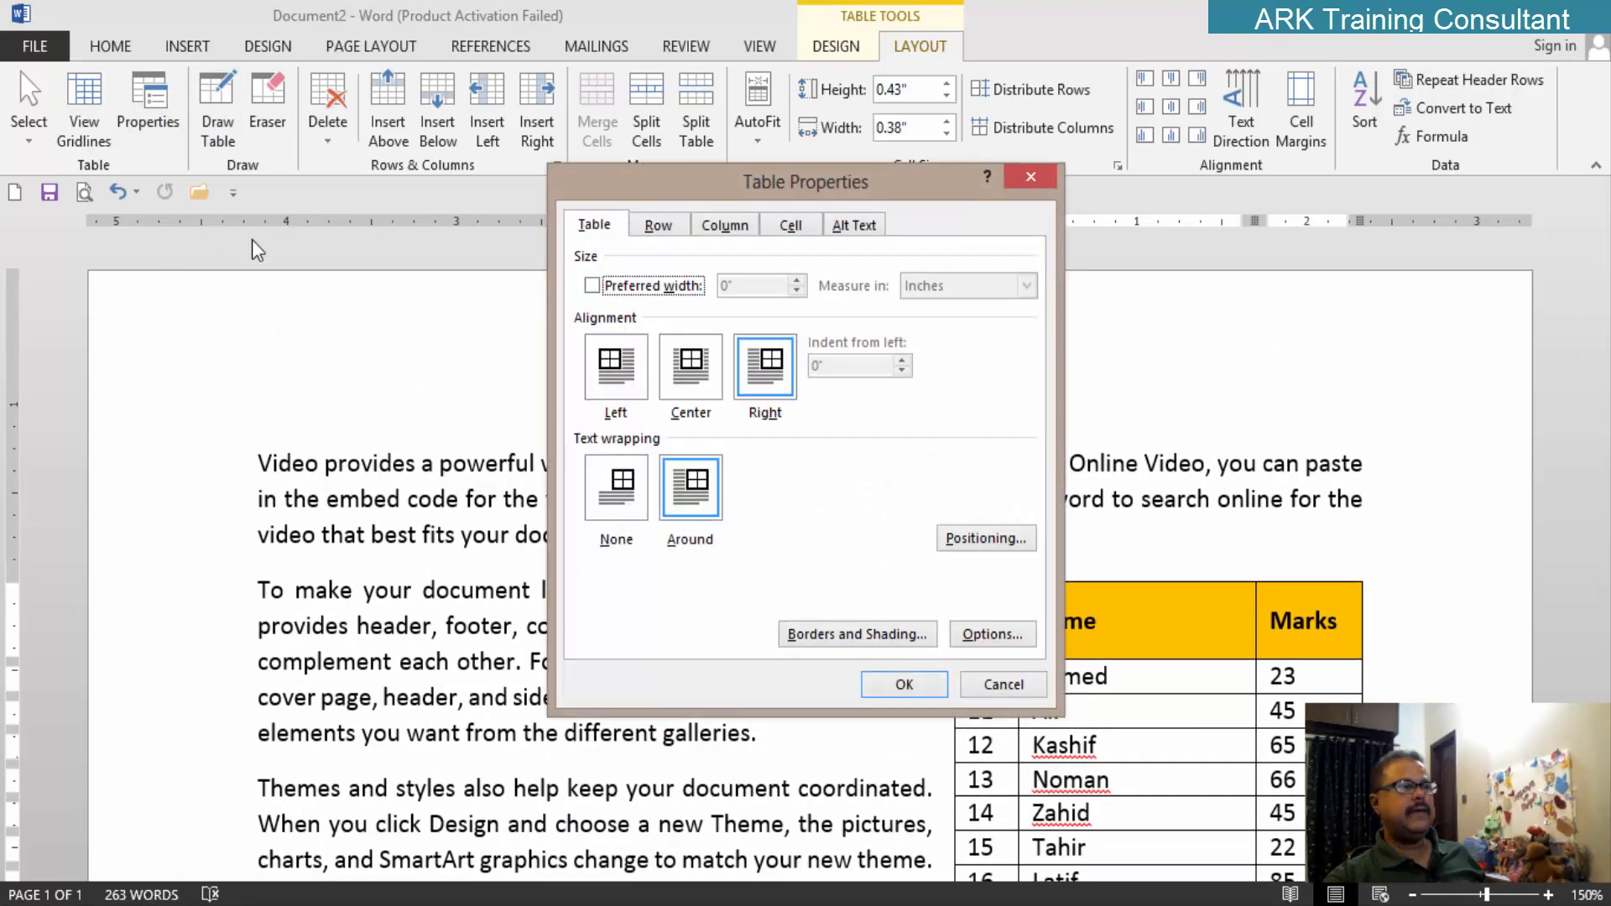
pyautogui.click(688, 506)
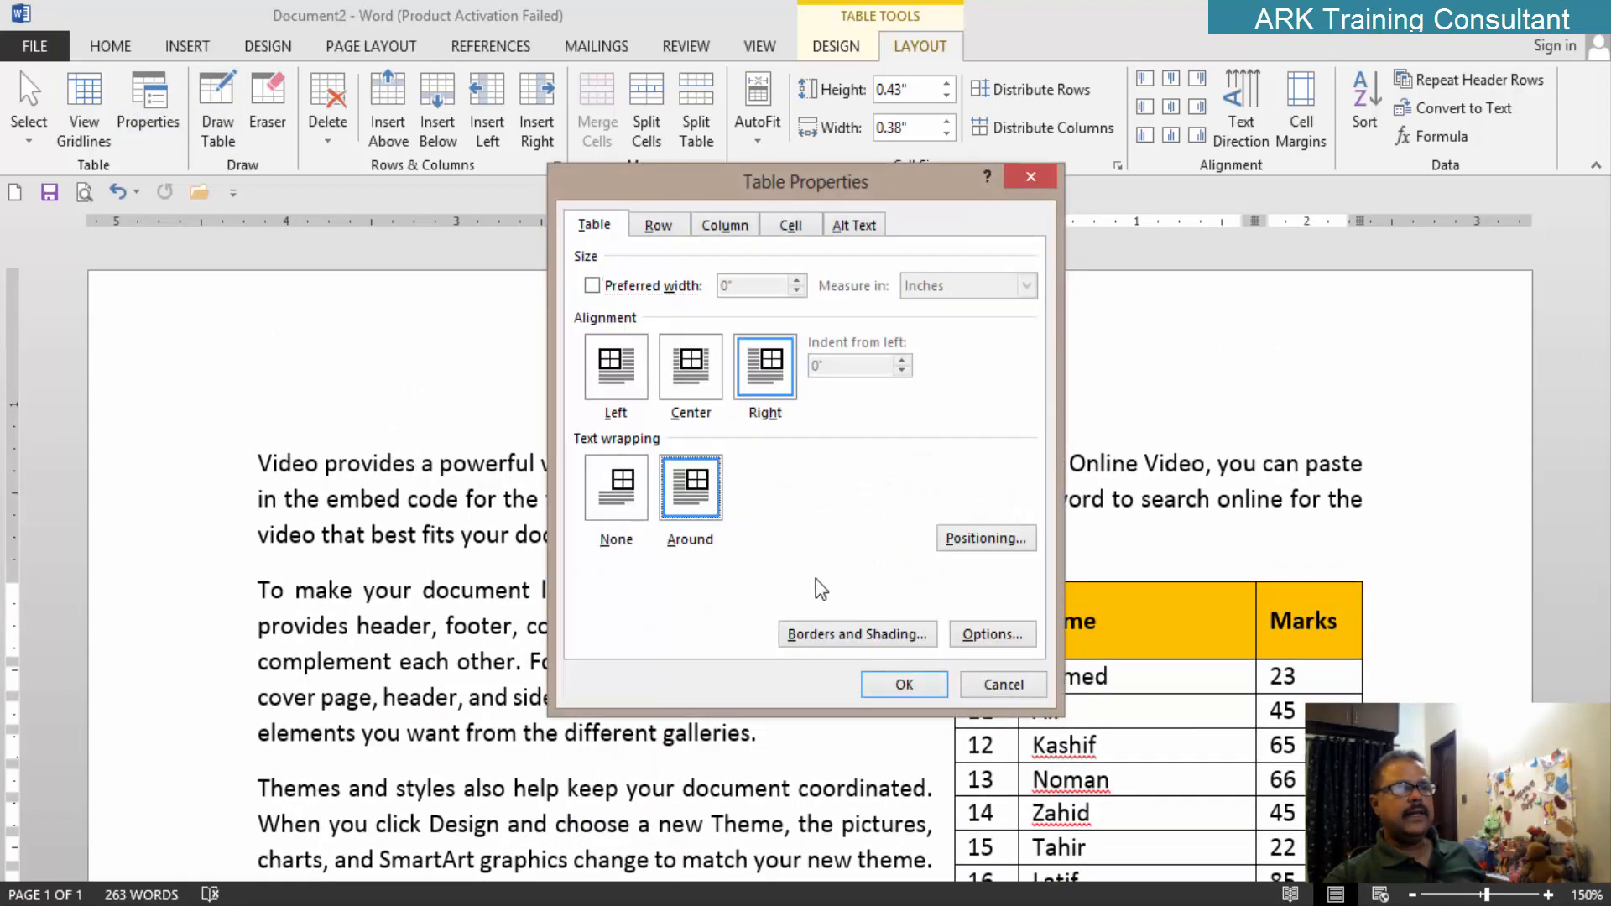
pyautogui.click(903, 685)
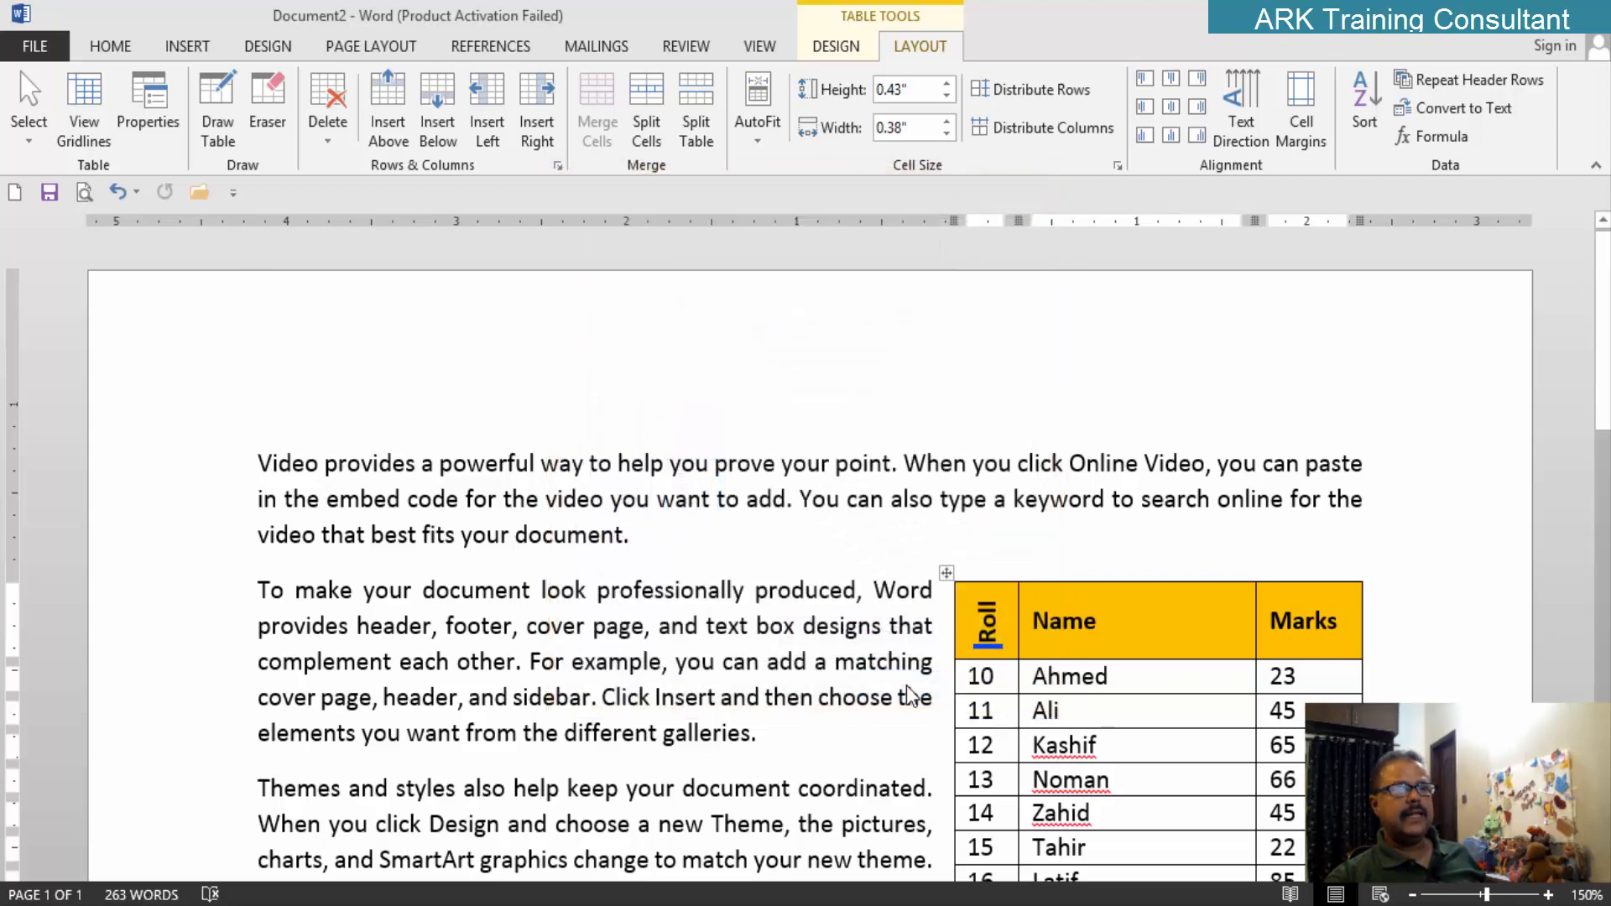
# Step: Select the whole right-aligned table and set its text wrapping to None
pyautogui.scroll(-1, 725, 617)
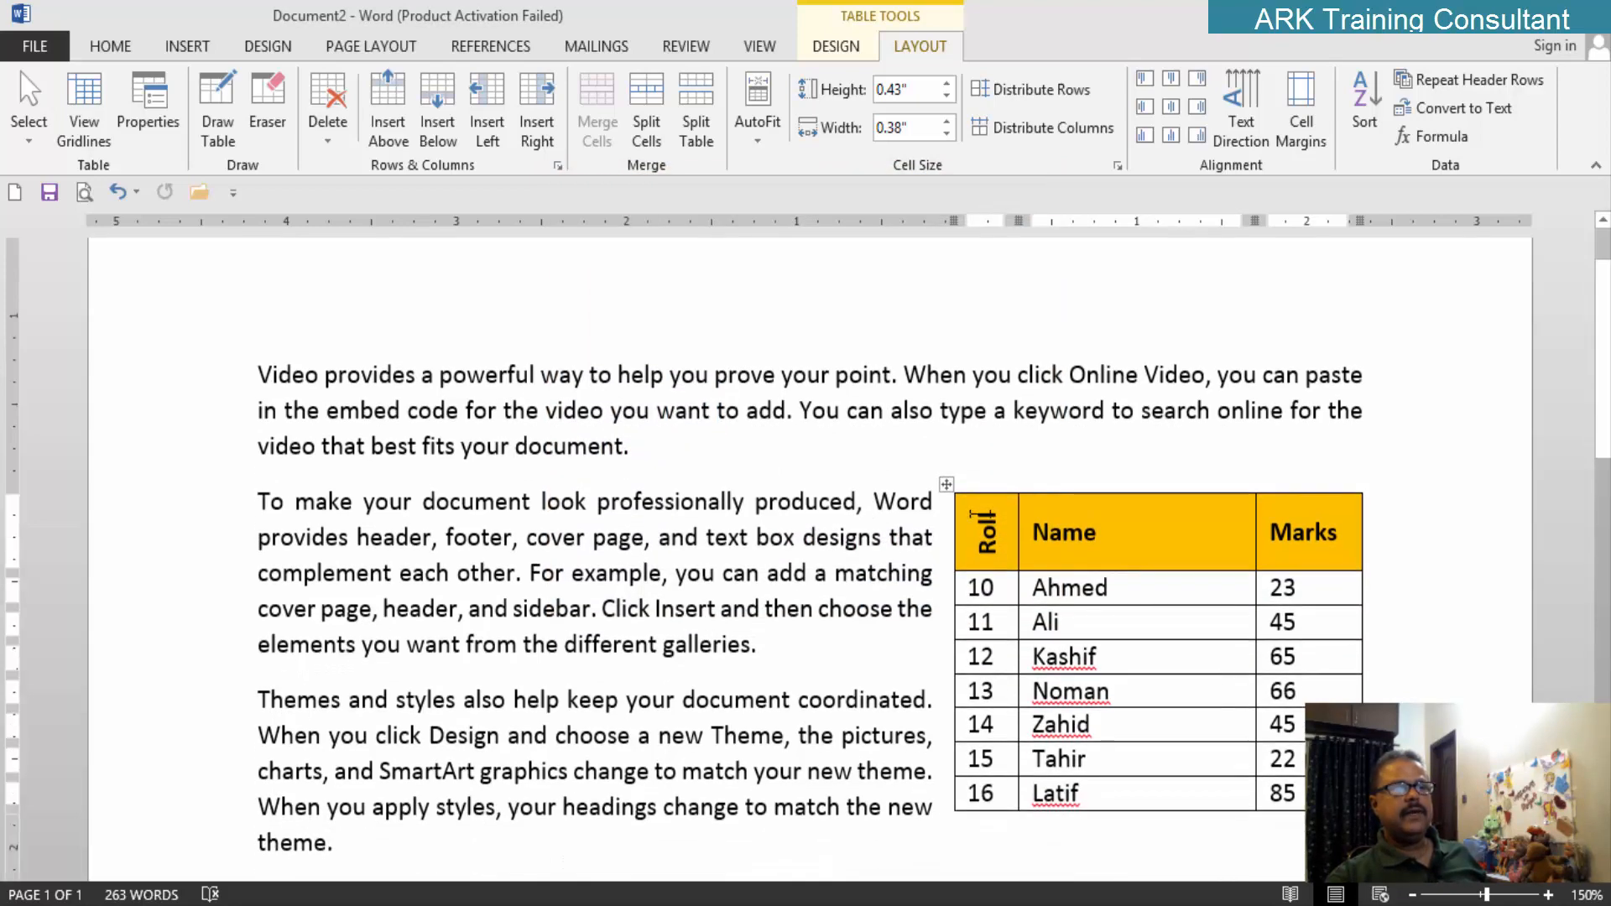
pyautogui.click(946, 484)
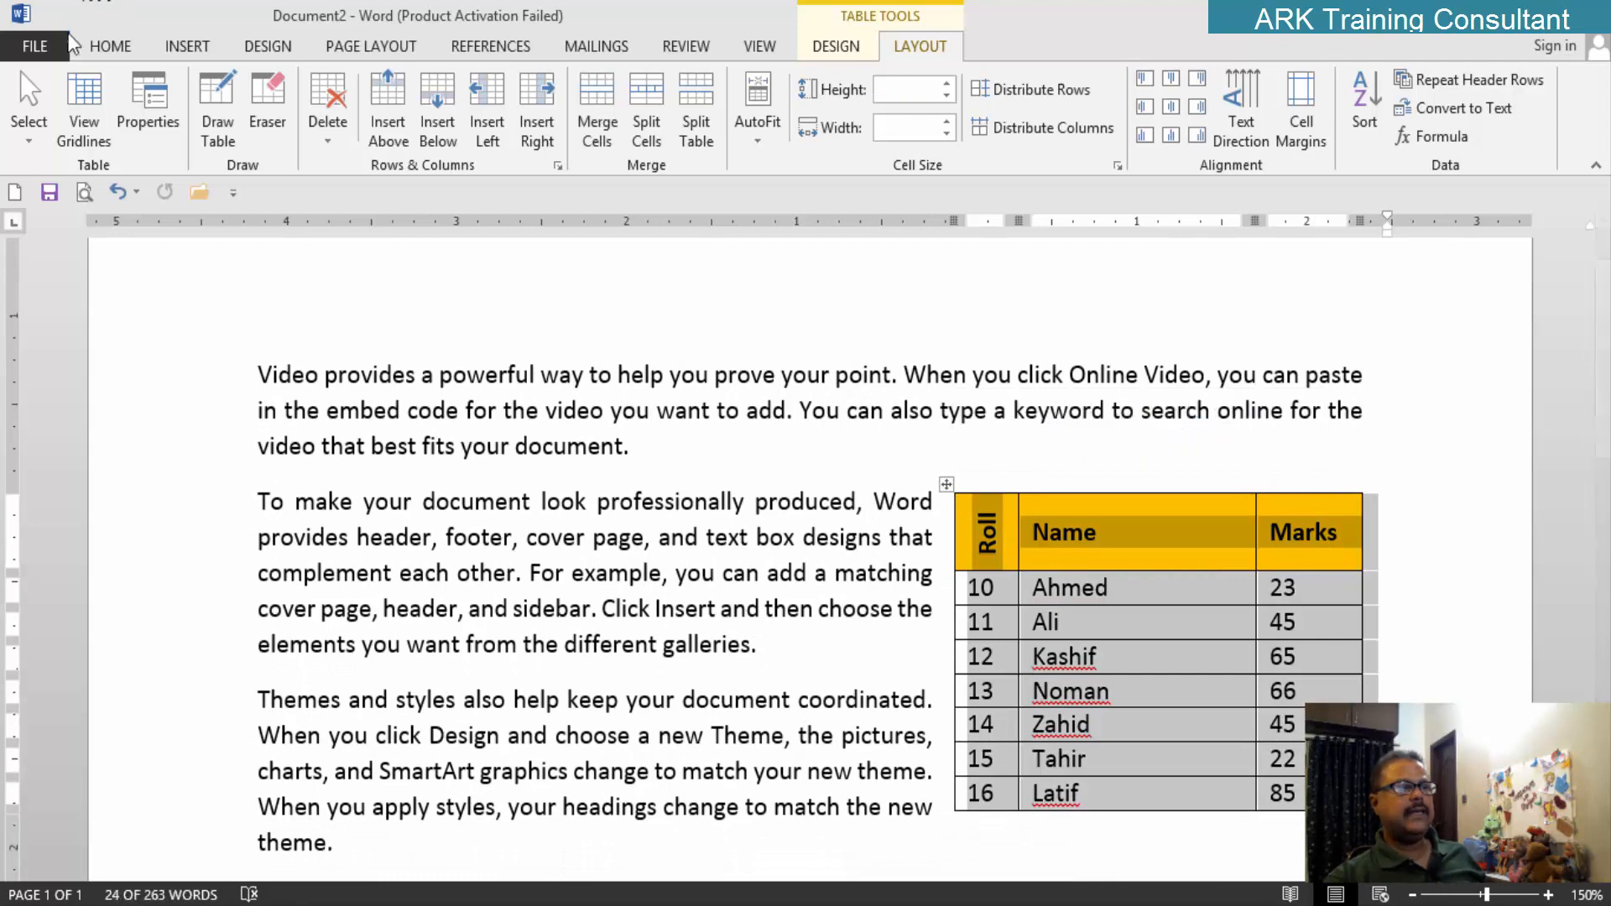
pyautogui.click(148, 105)
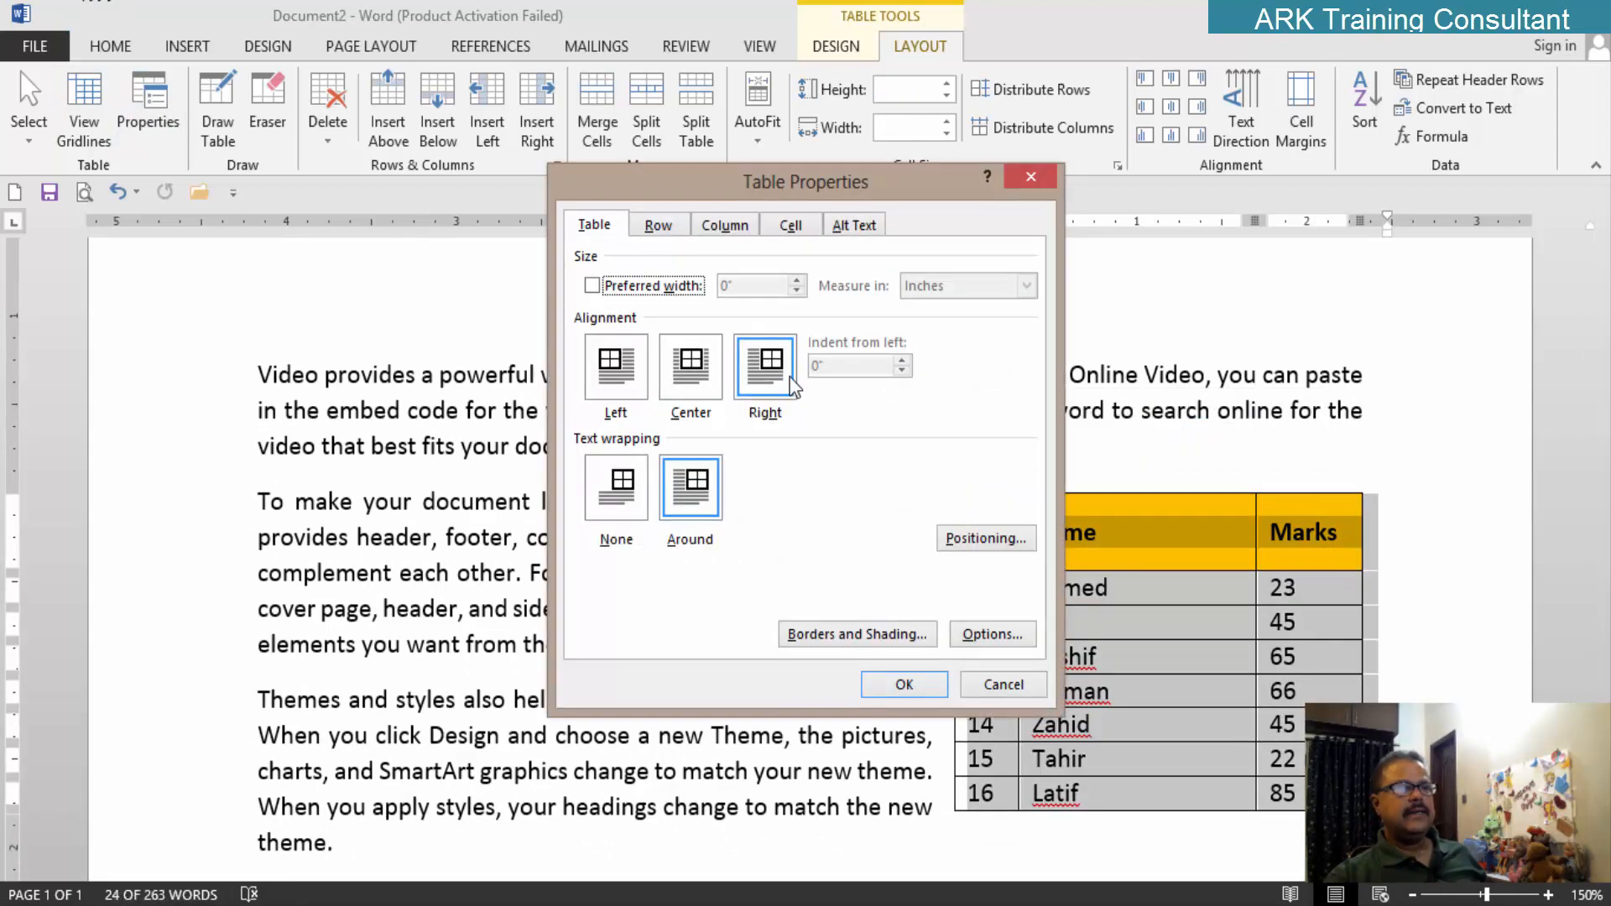
pyautogui.click(615, 501)
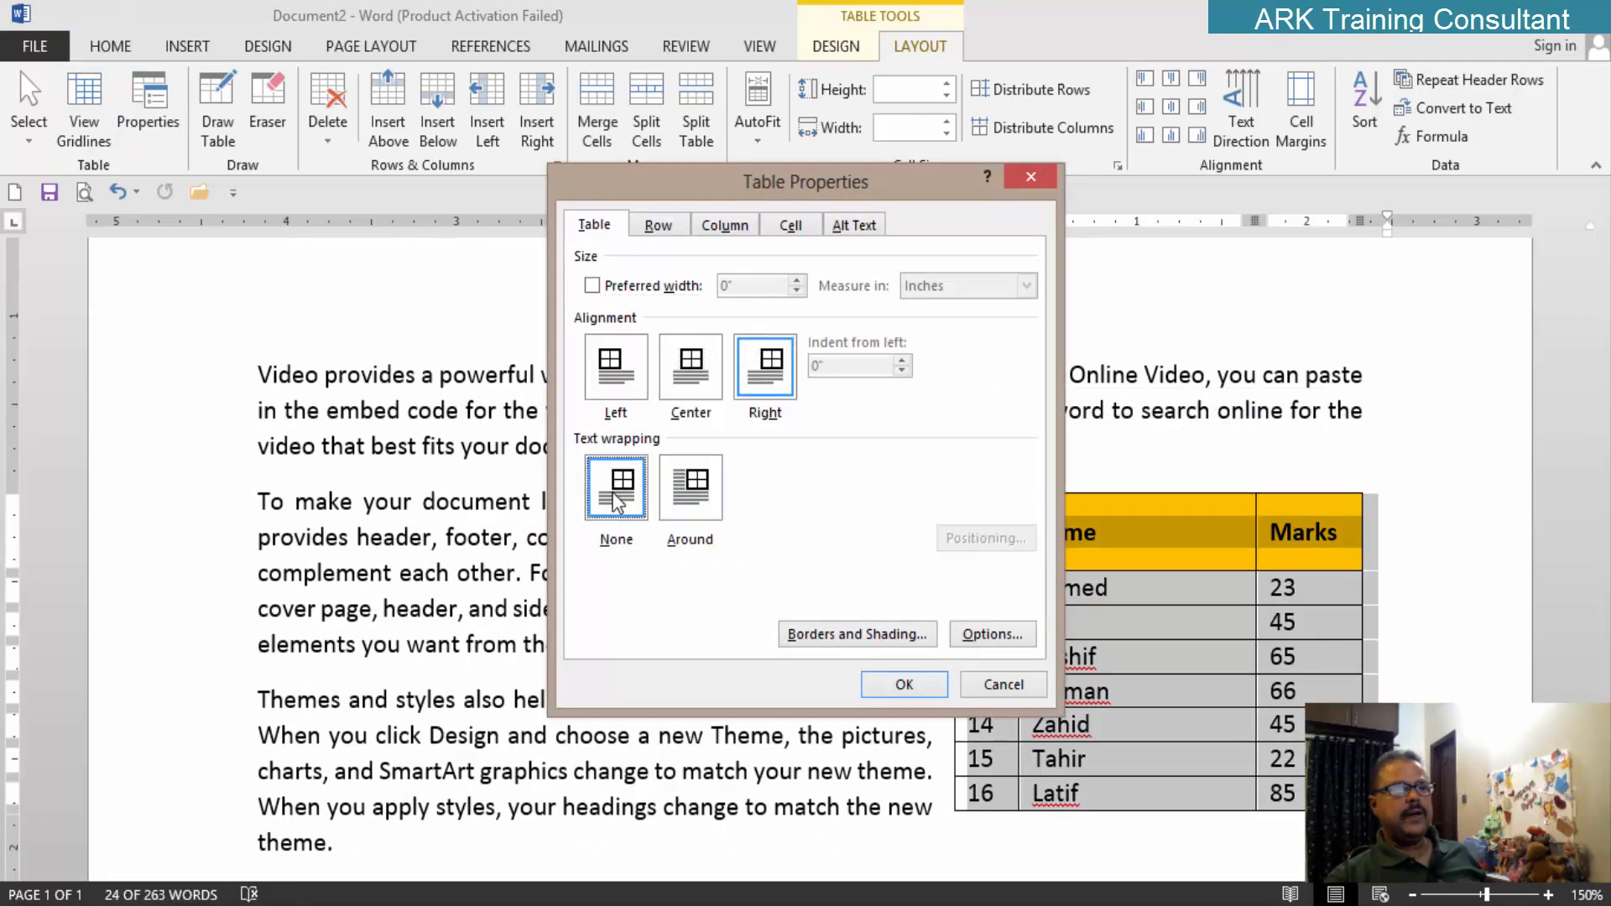
pyautogui.click(900, 684)
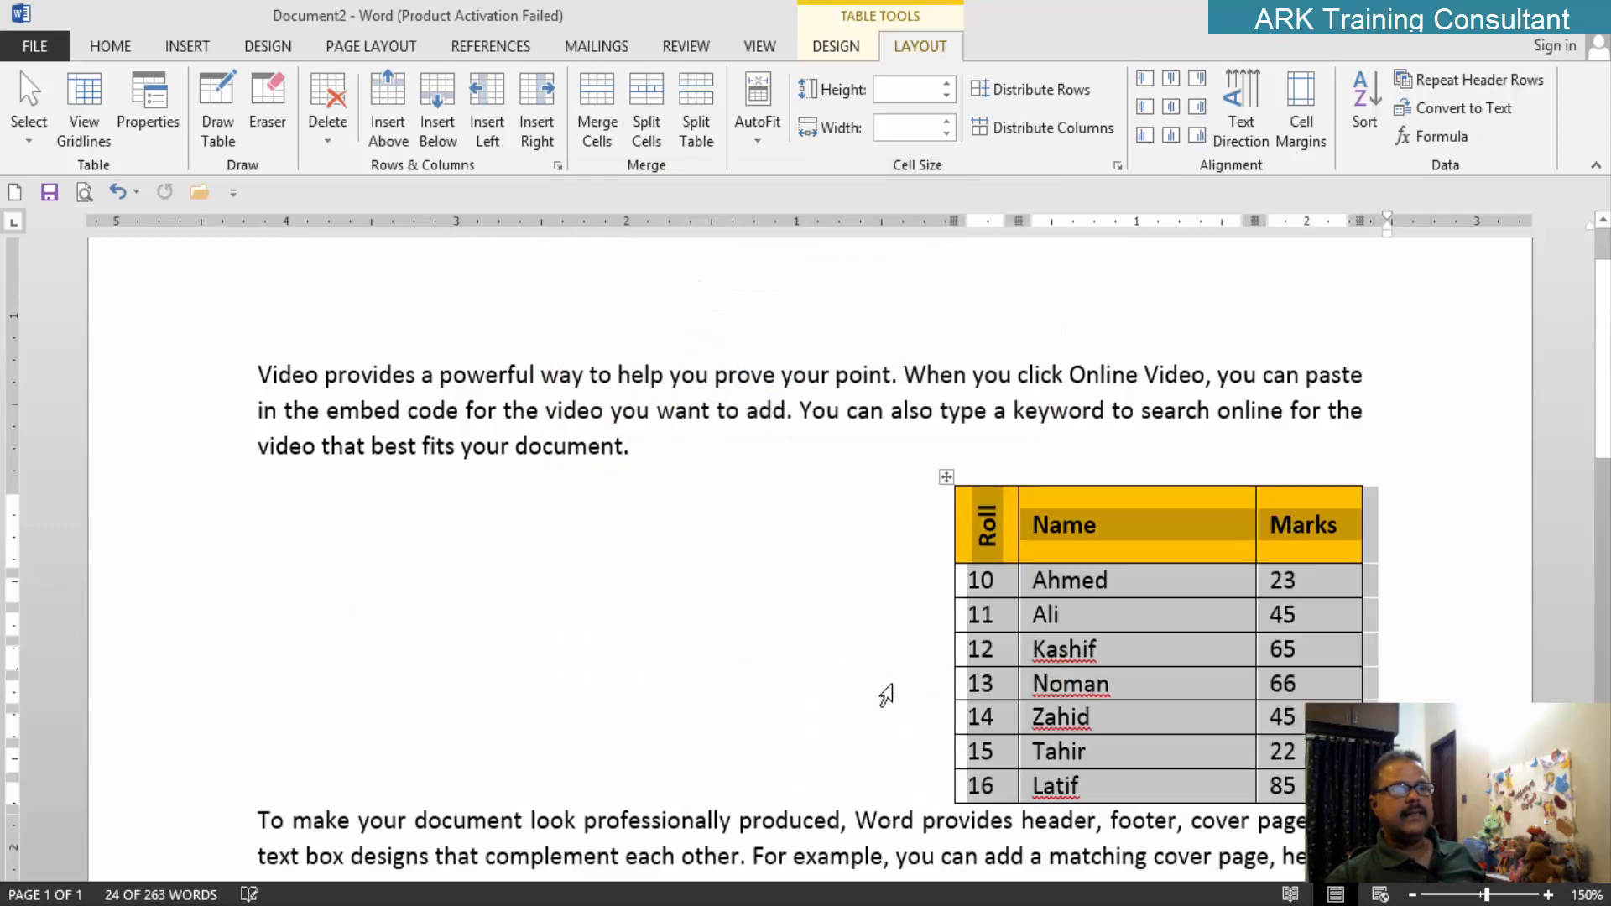
# Step: Move the table to the horizontal centre of the page and set its text wrapping to None
pyautogui.moveTo(945, 480); pyautogui.dragTo(639, 480)
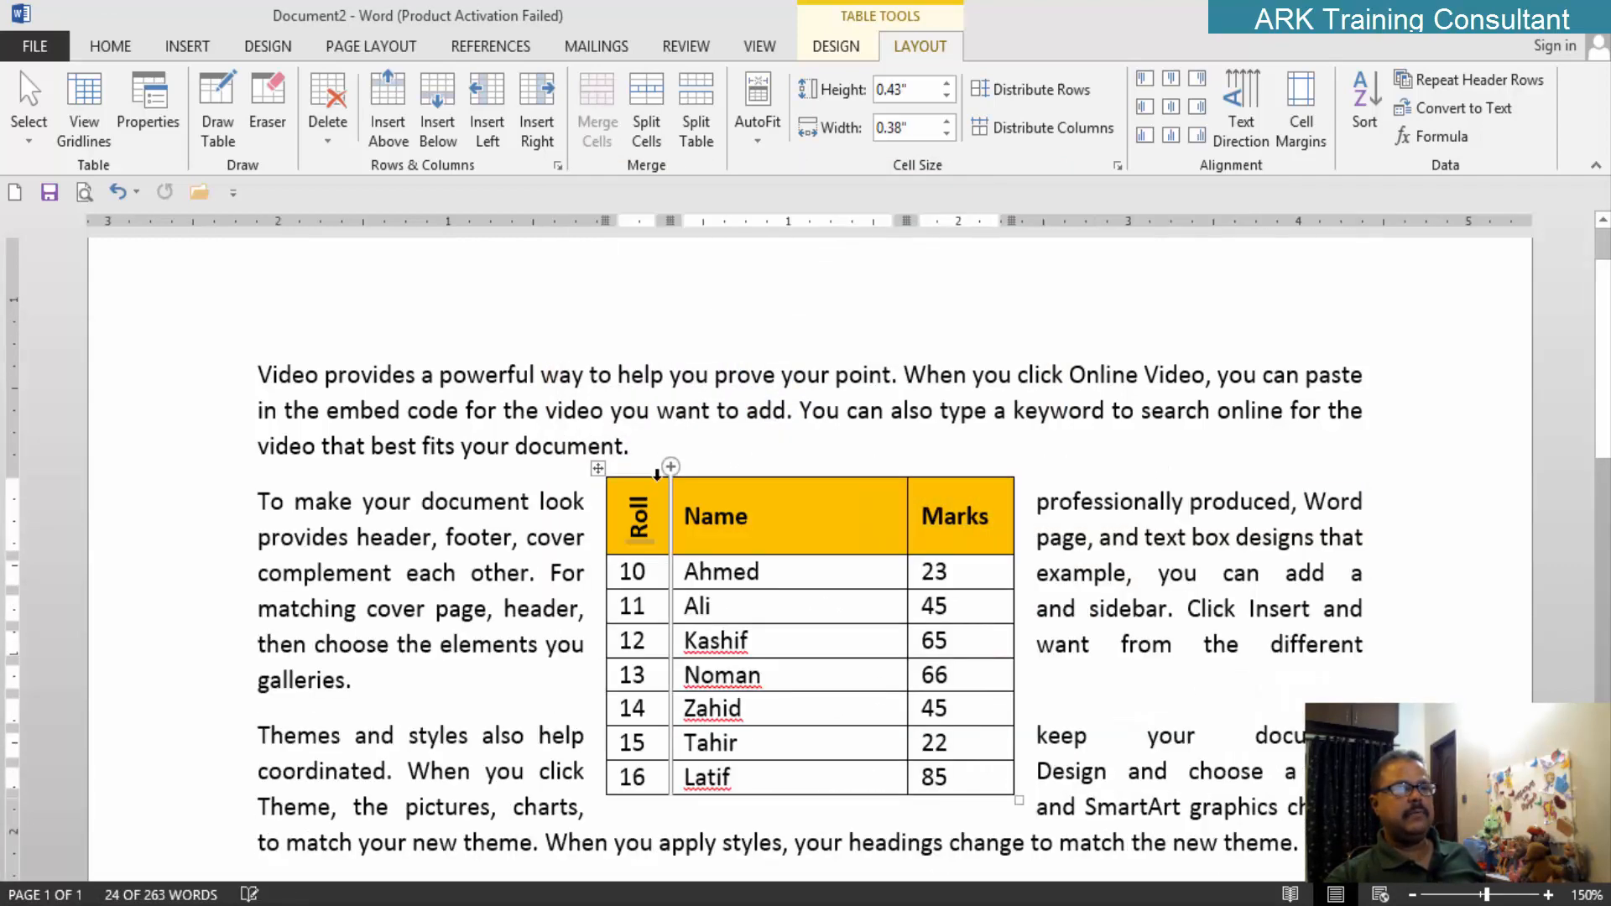
pyautogui.click(150, 109)
pyautogui.click(618, 489)
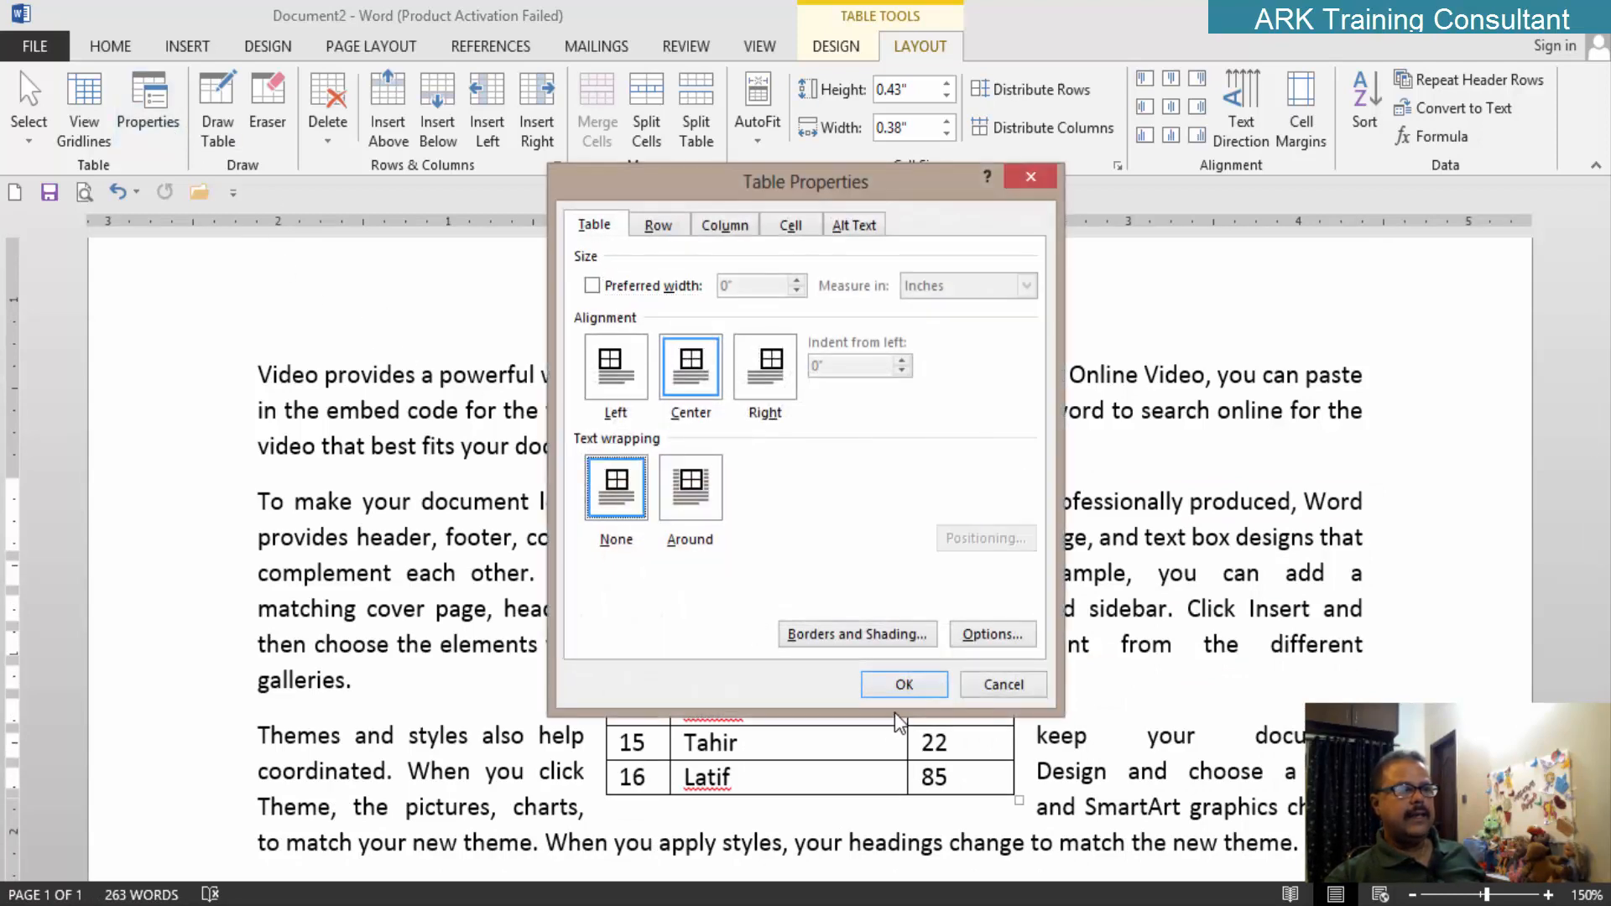
pyautogui.click(904, 685)
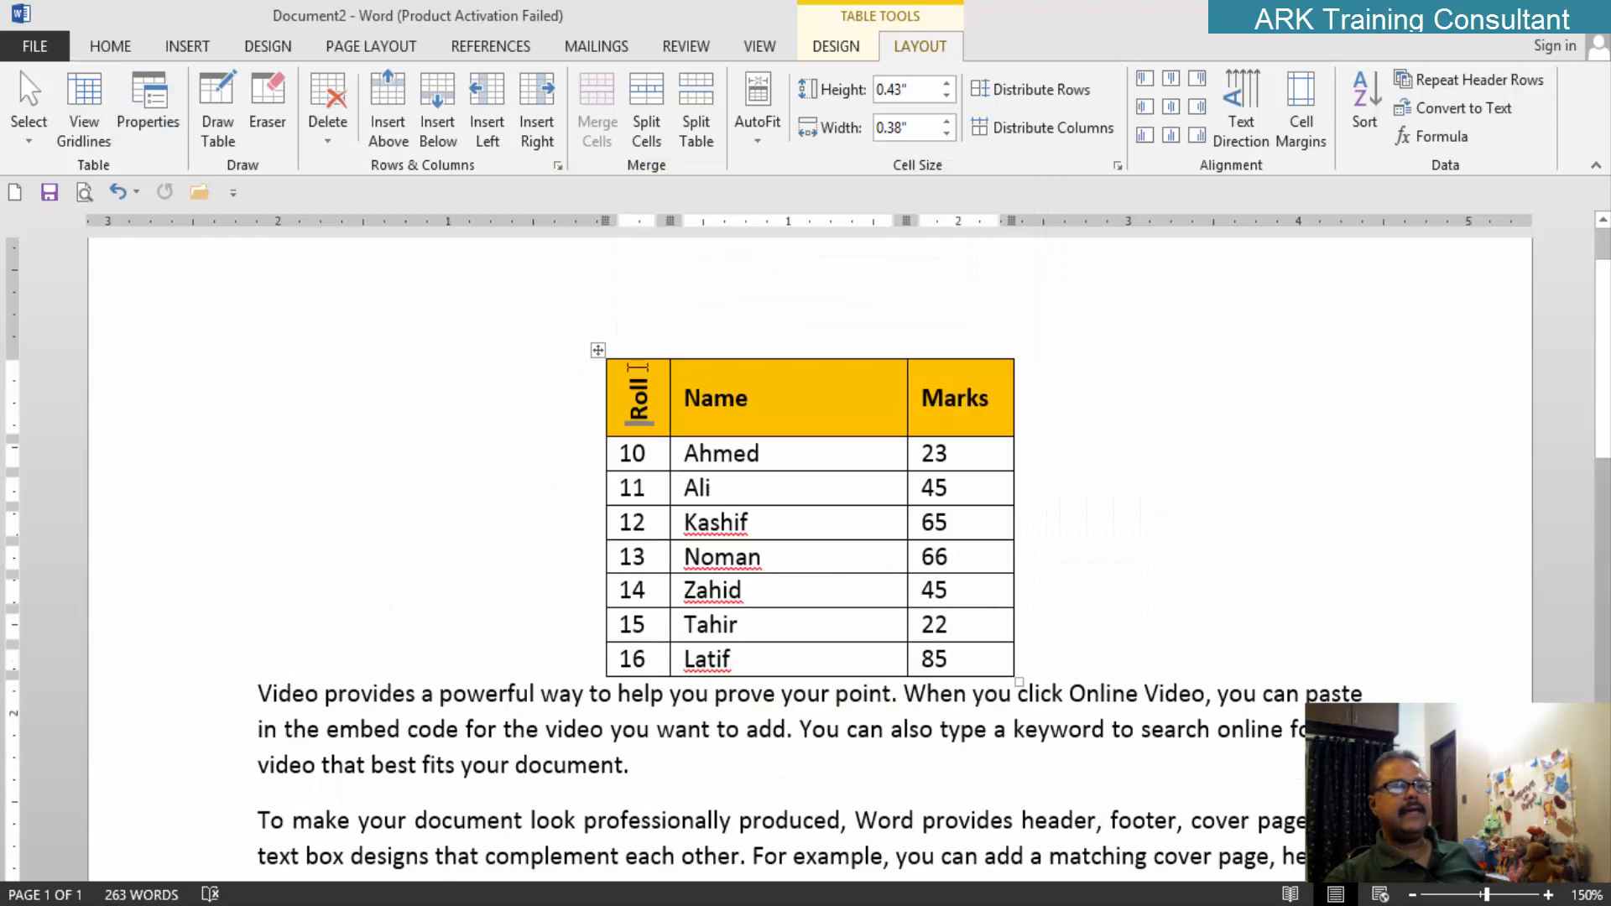
# Step: Set the centred table's text wrapping to Around in its properties
pyautogui.scroll(-1, 681, 538)
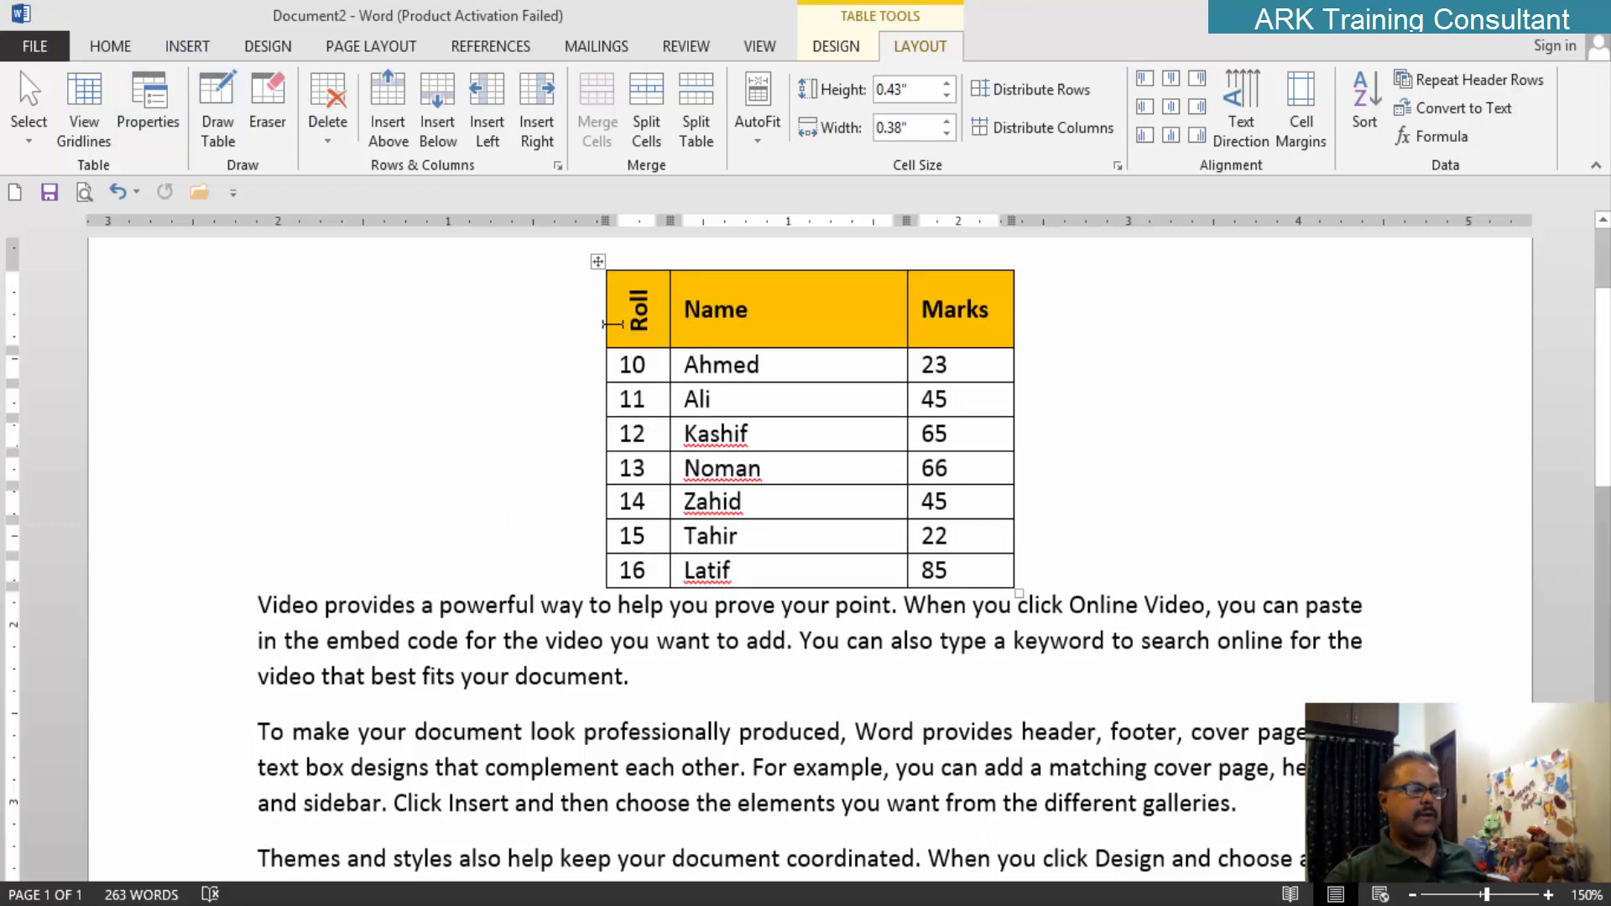
pyautogui.click(148, 117)
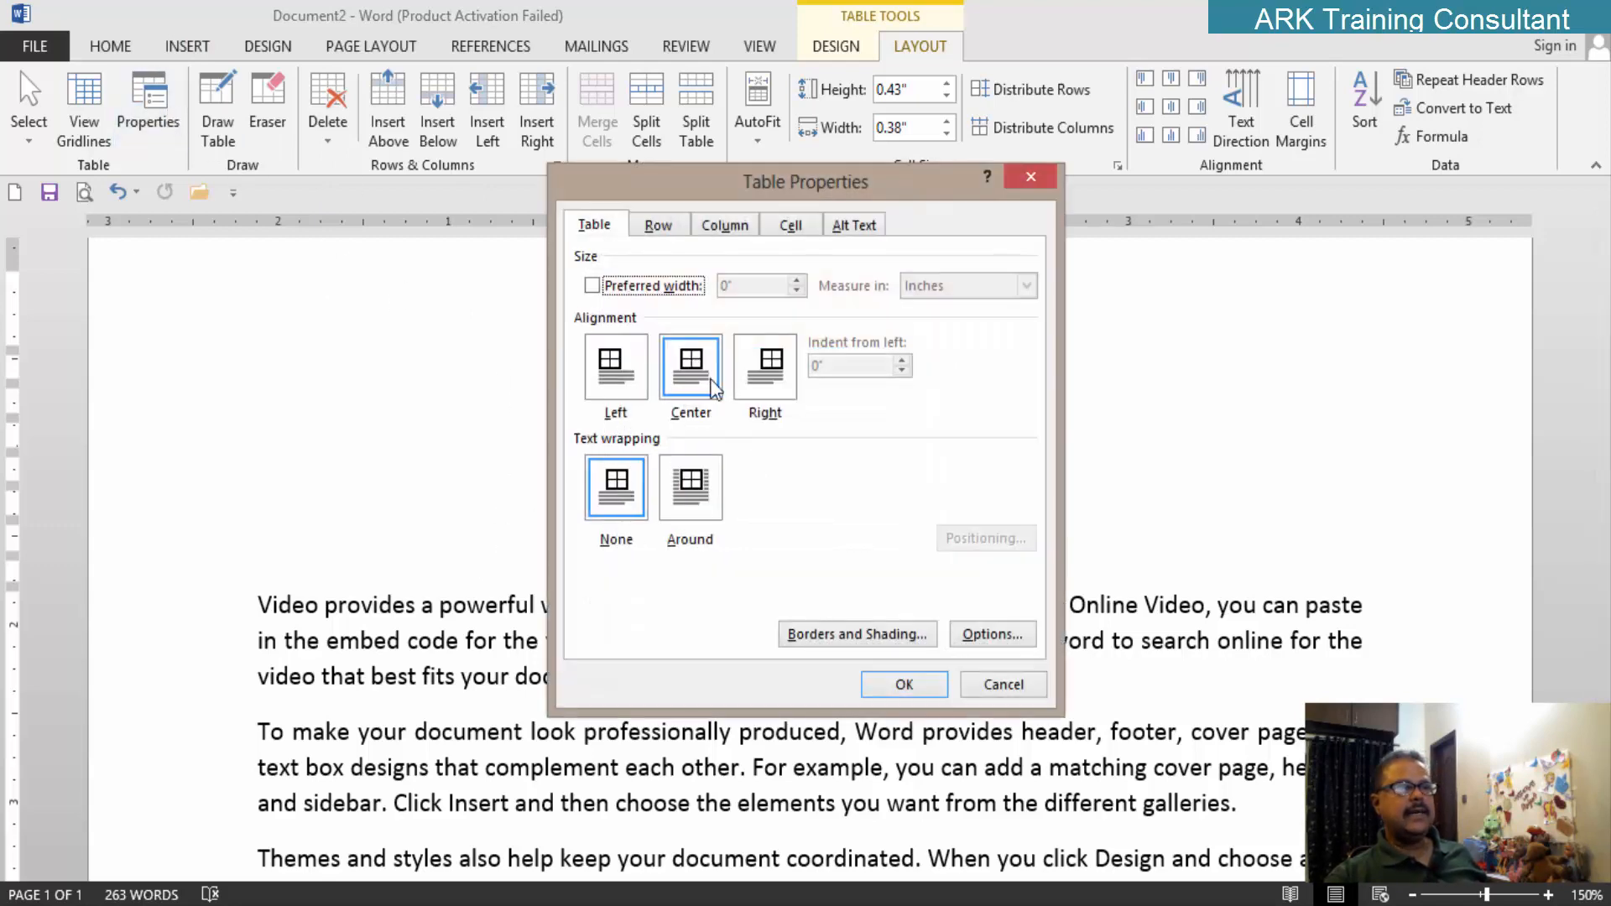
pyautogui.click(990, 685)
pyautogui.click(170, 109)
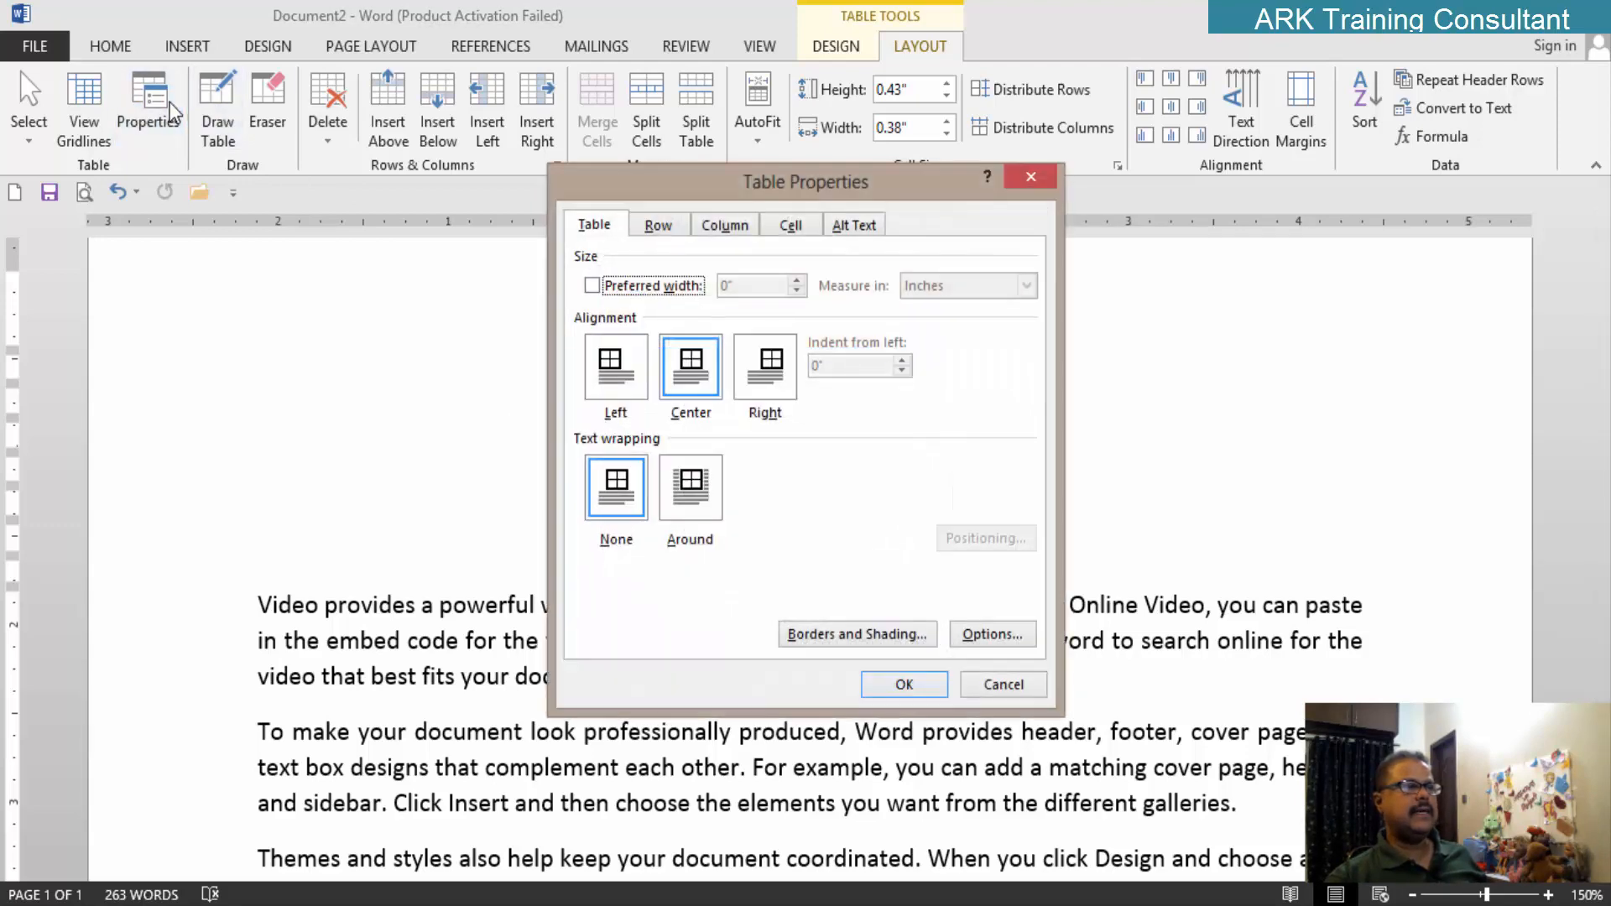
pyautogui.click(689, 511)
pyautogui.click(906, 686)
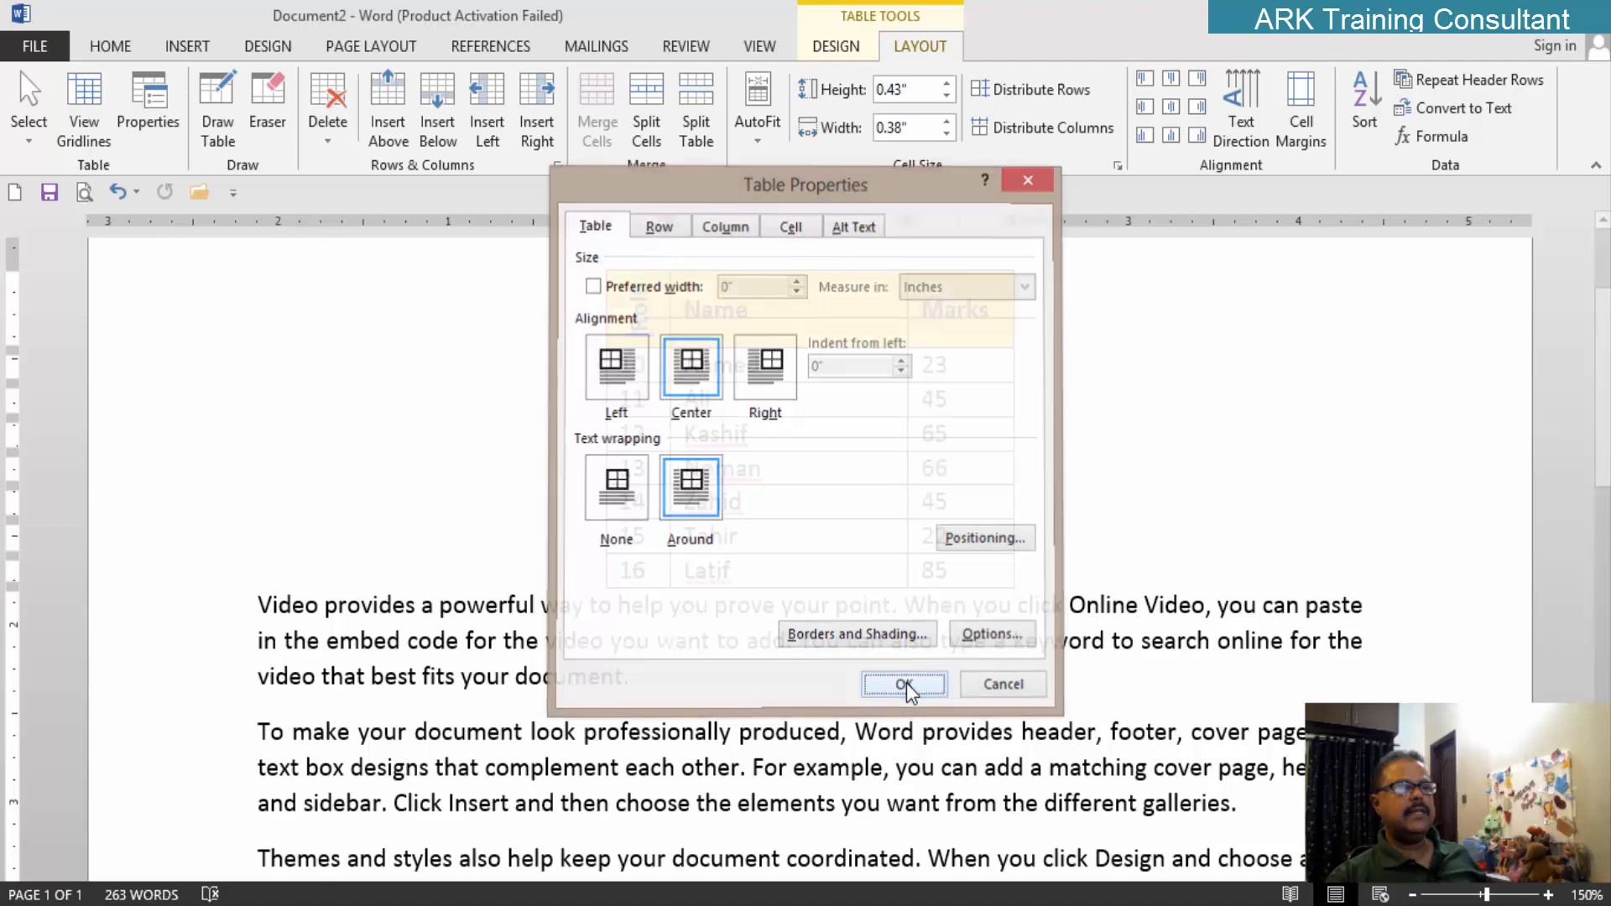
# Step: Move the centred table down to just below the first paragraph, keeping the text wrapped on both sides
pyautogui.click(838, 492)
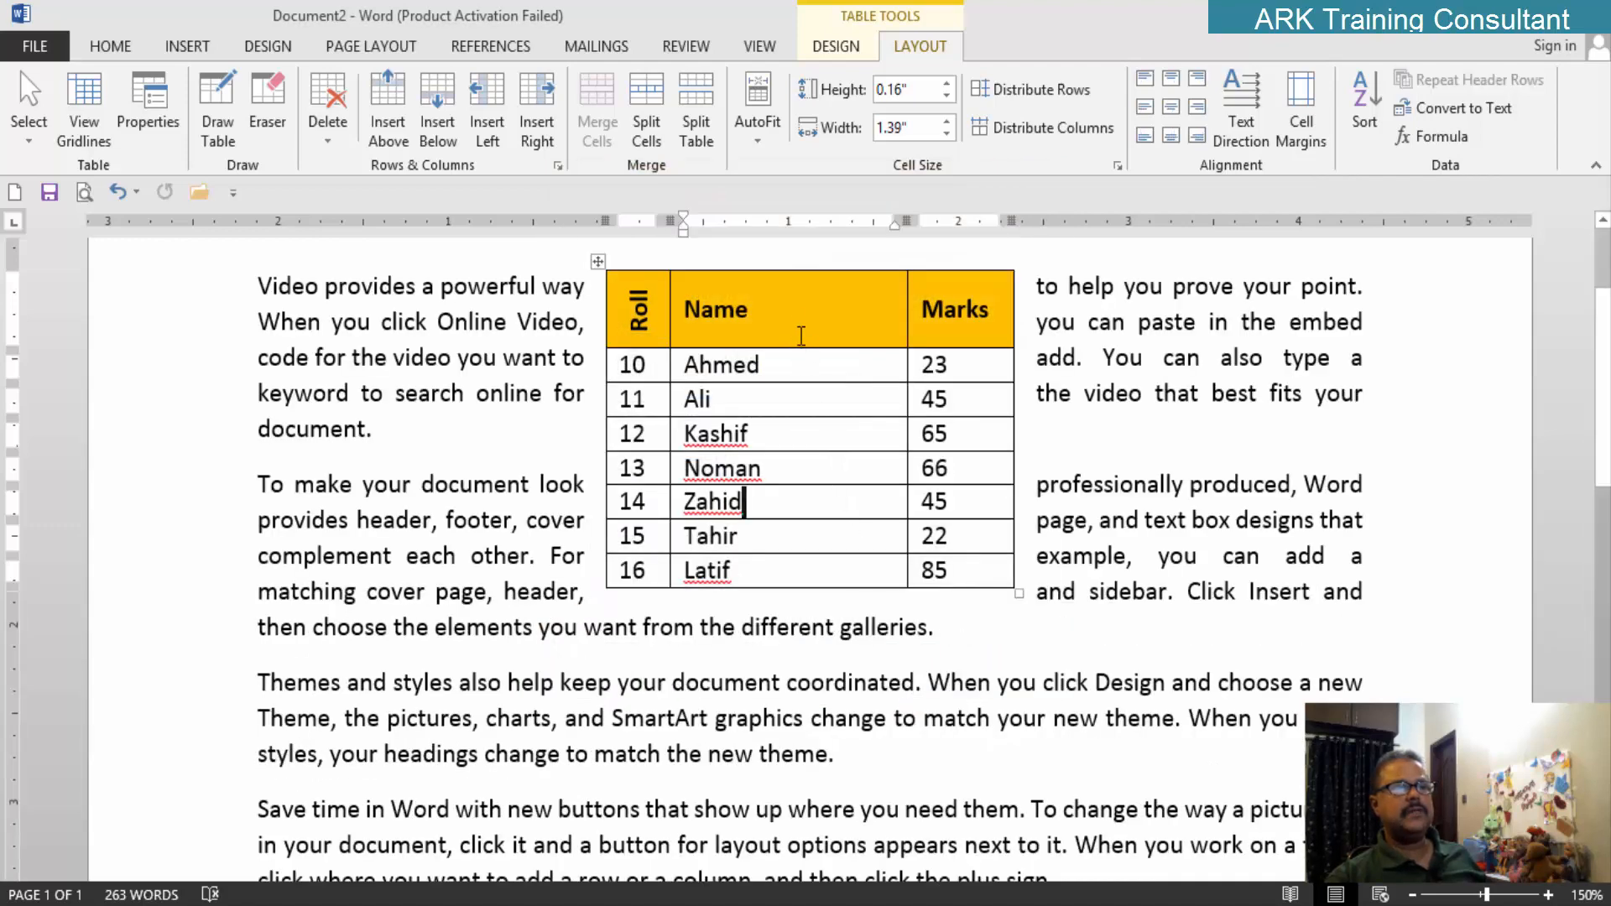
pyautogui.click(1026, 461)
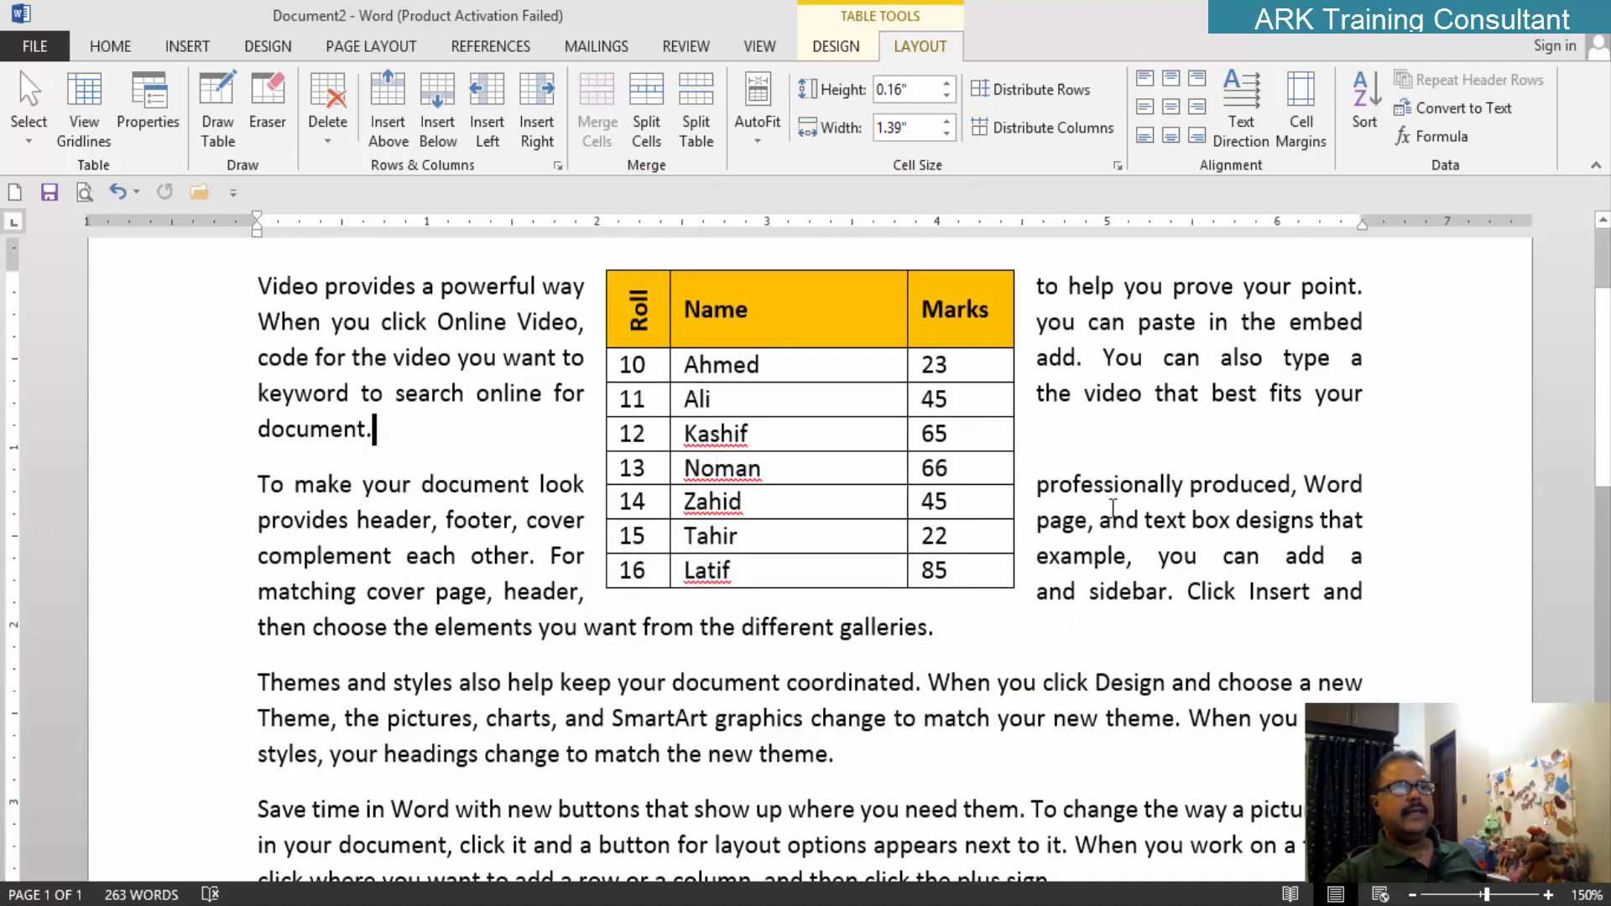
pyautogui.scroll(2, 1032, 558)
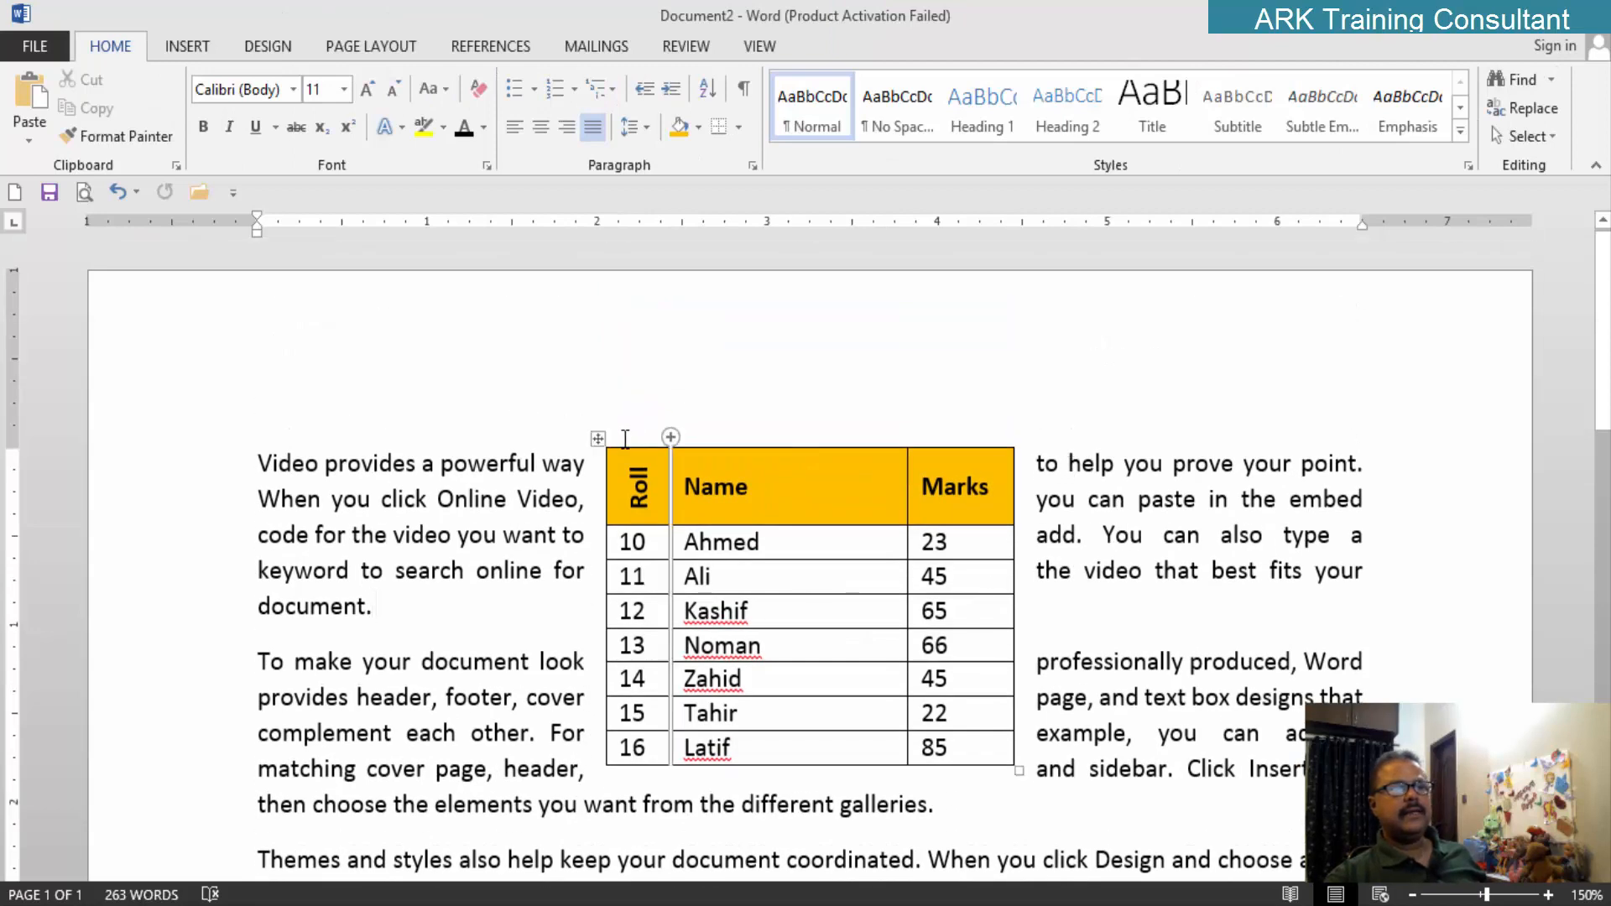
pyautogui.moveTo(598, 439); pyautogui.dragTo(589, 567)
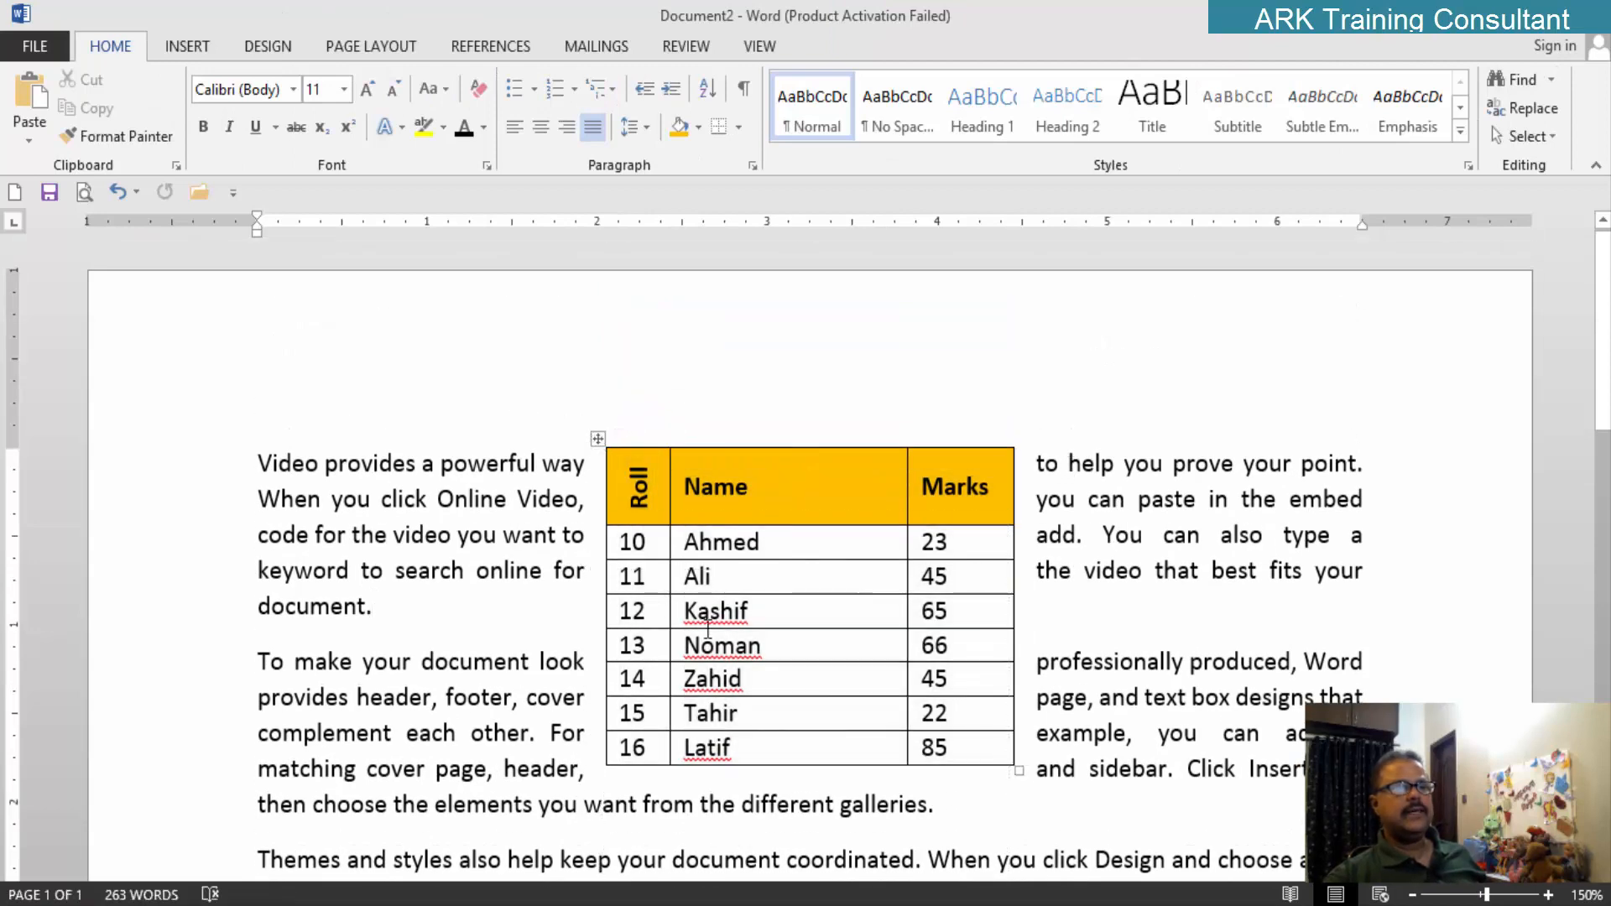
pyautogui.scroll(-3, 618, 344)
pyautogui.moveTo(602, 297); pyautogui.dragTo(604, 342)
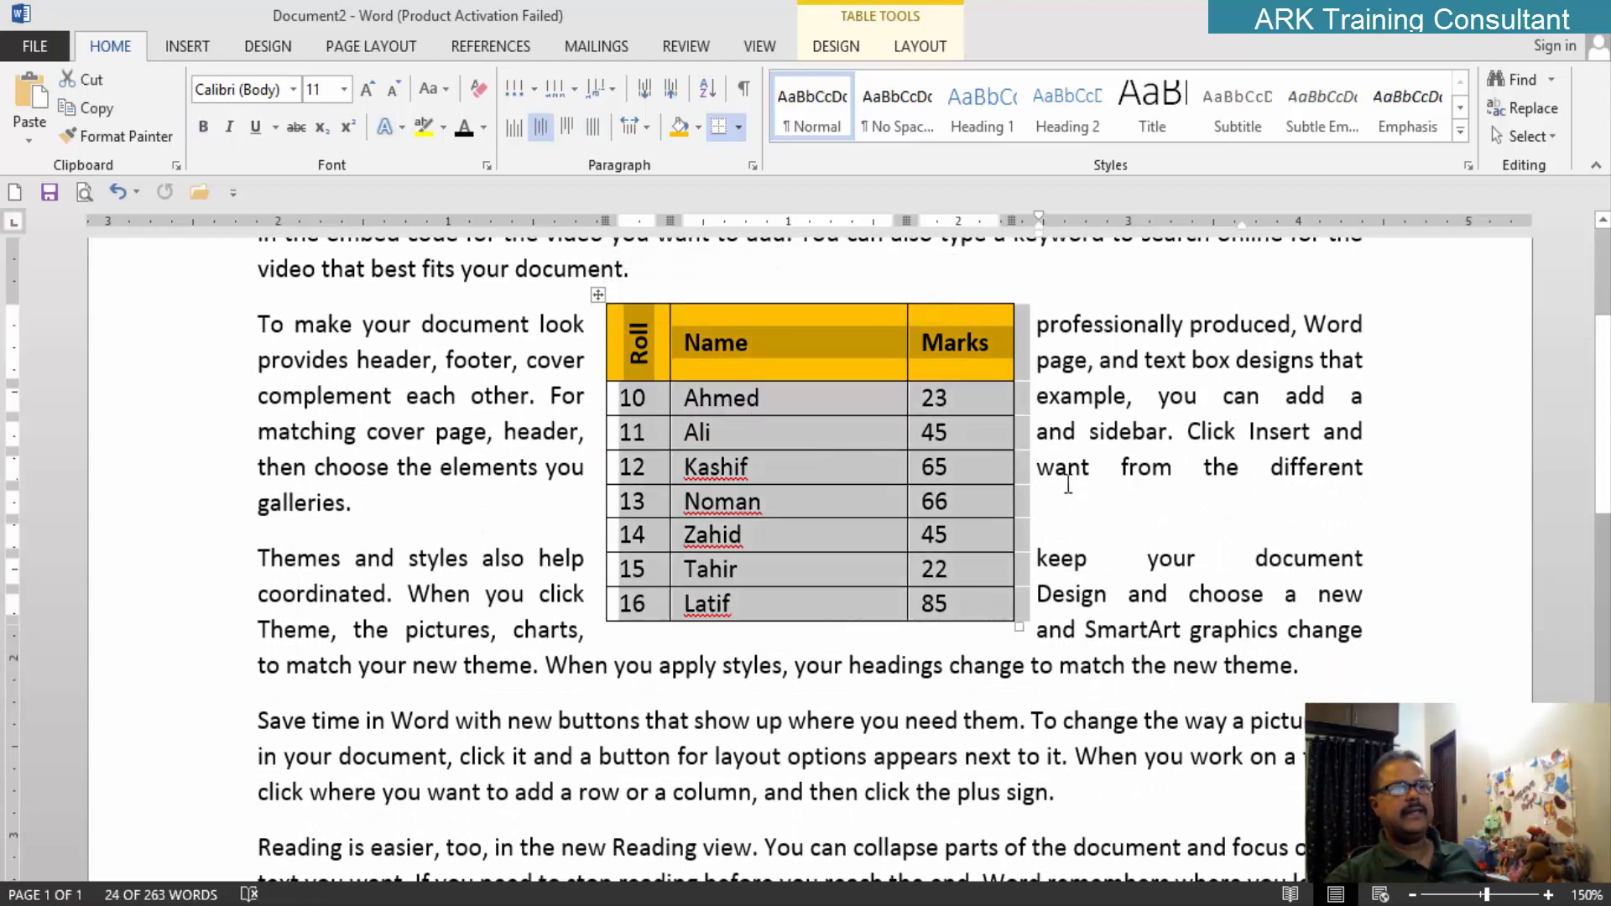
pyautogui.click(1175, 476)
pyautogui.scroll(3, 1040, 625)
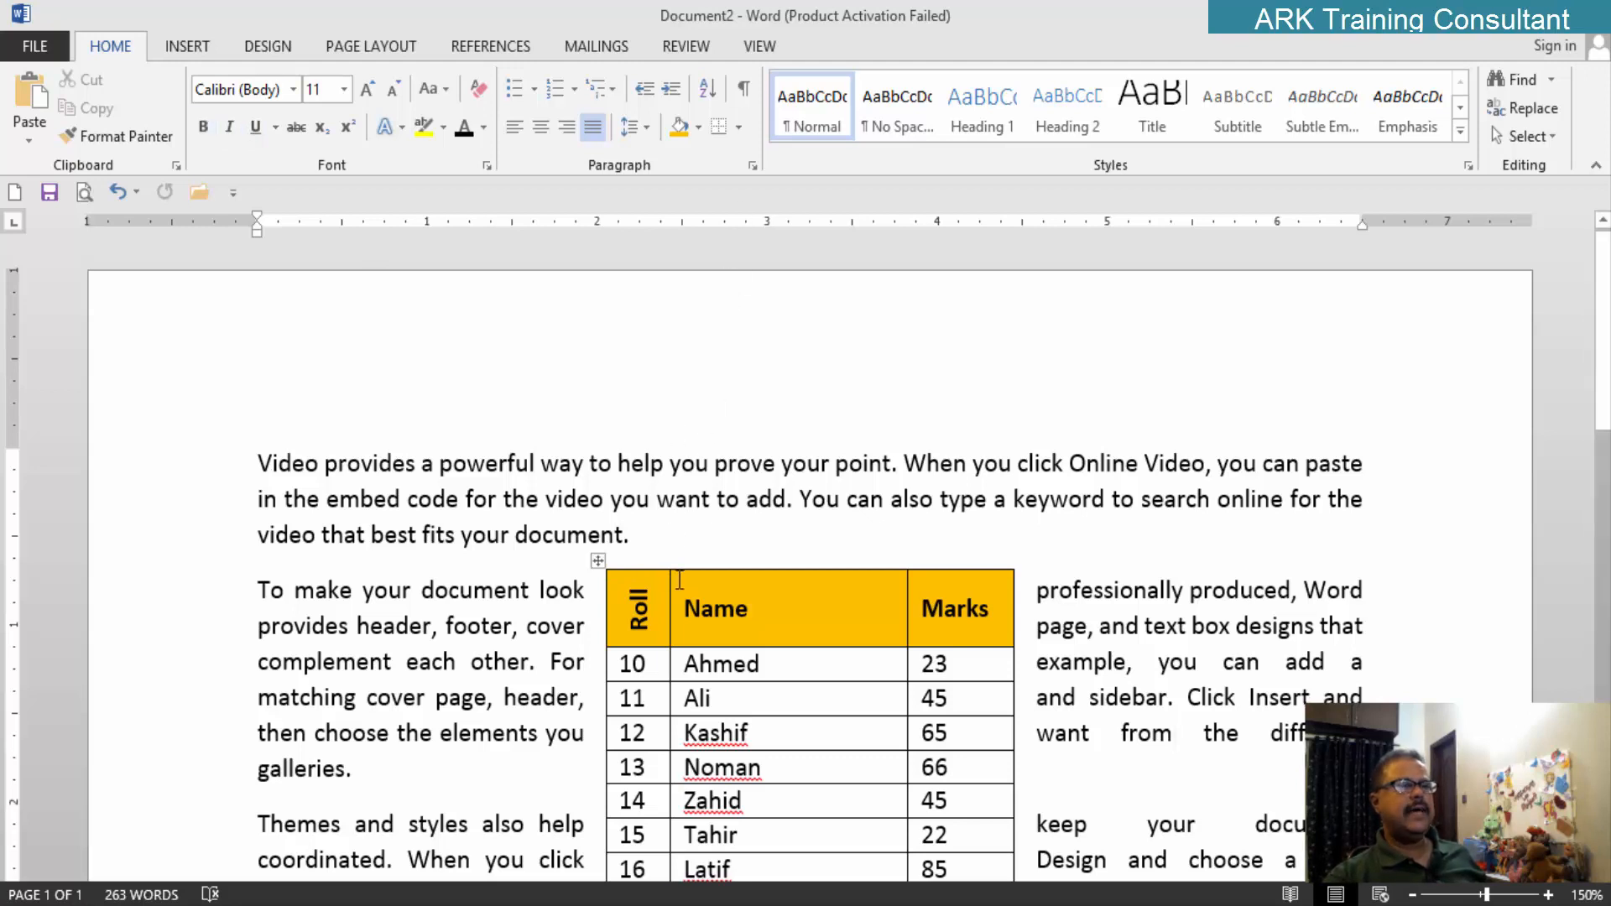
pyautogui.click(597, 559)
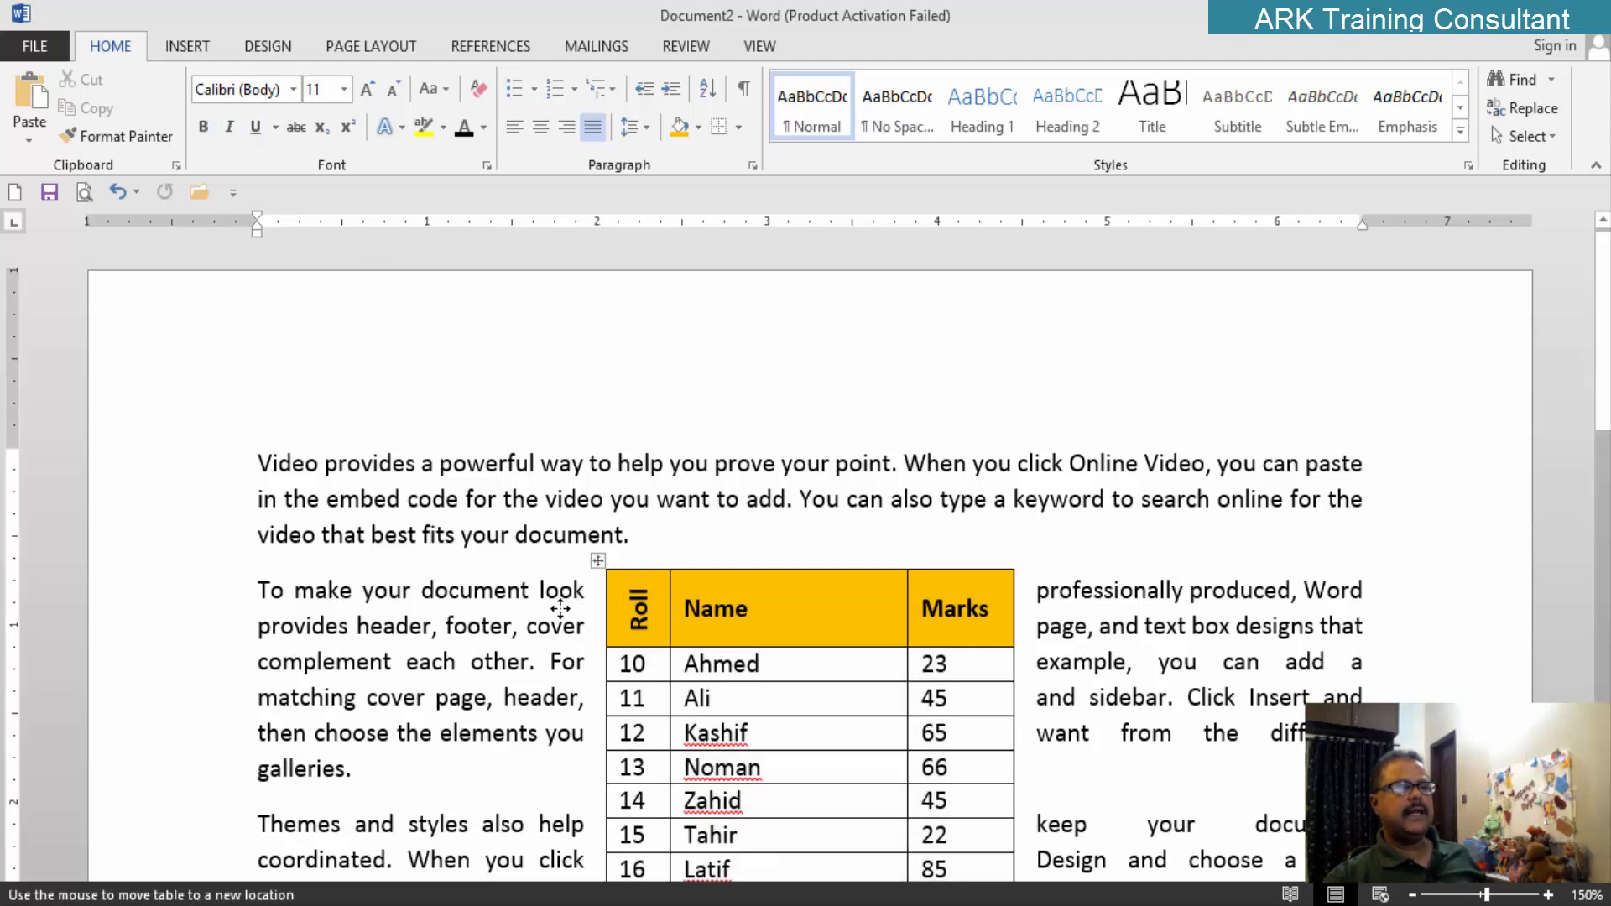
pyautogui.click(923, 500)
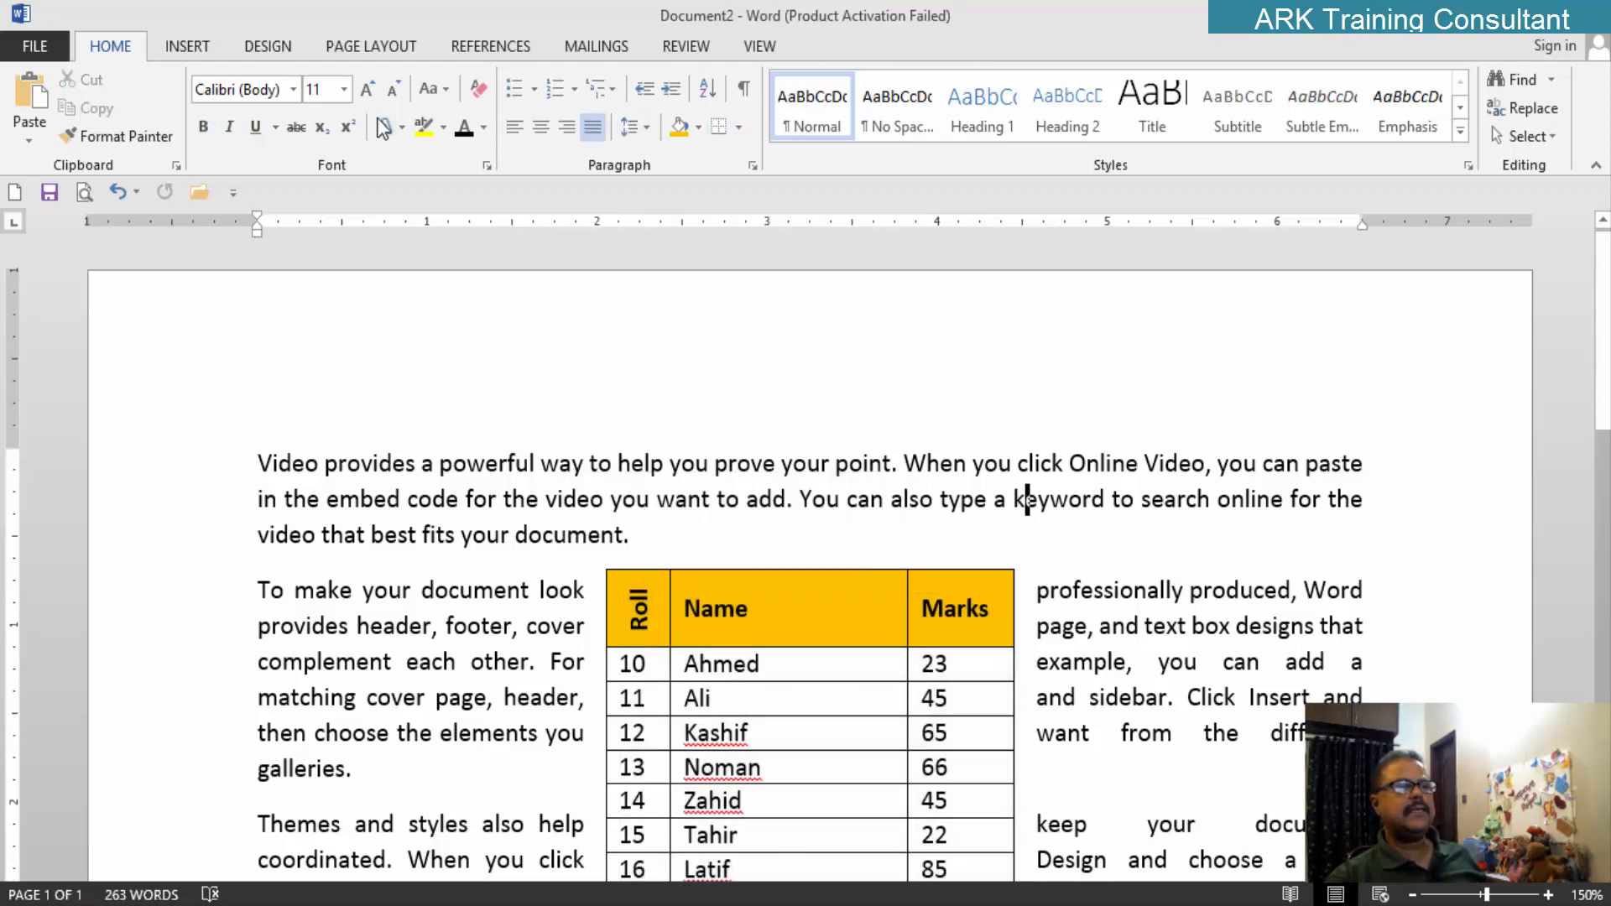
# Step: Select the whole table and turn on the display of table gridlines
pyautogui.click(766, 604)
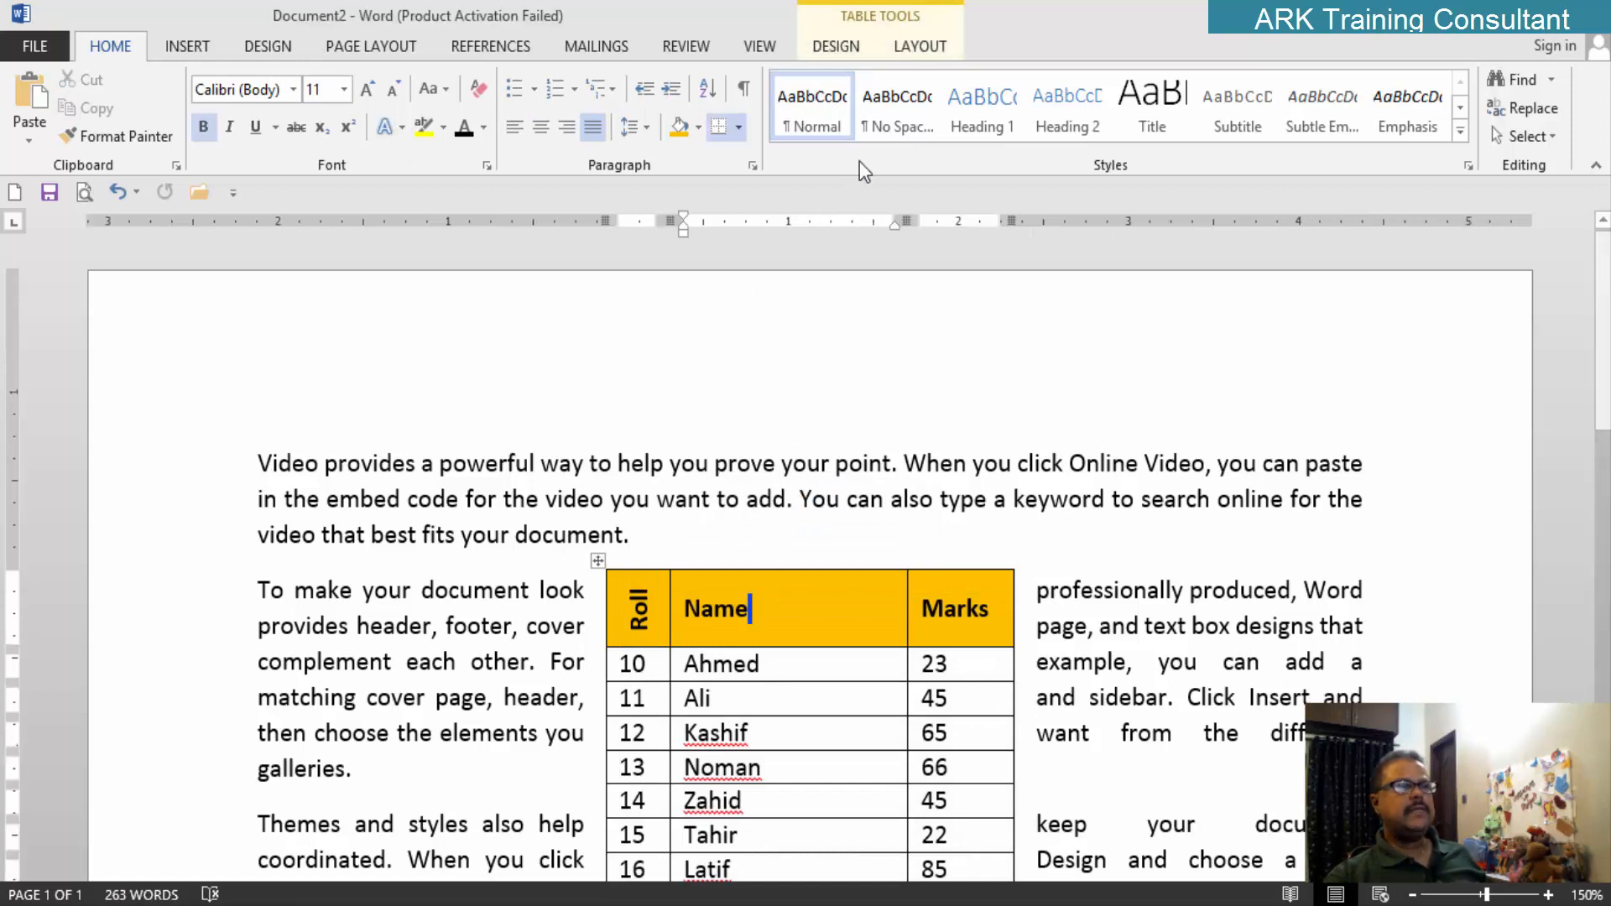
pyautogui.click(920, 50)
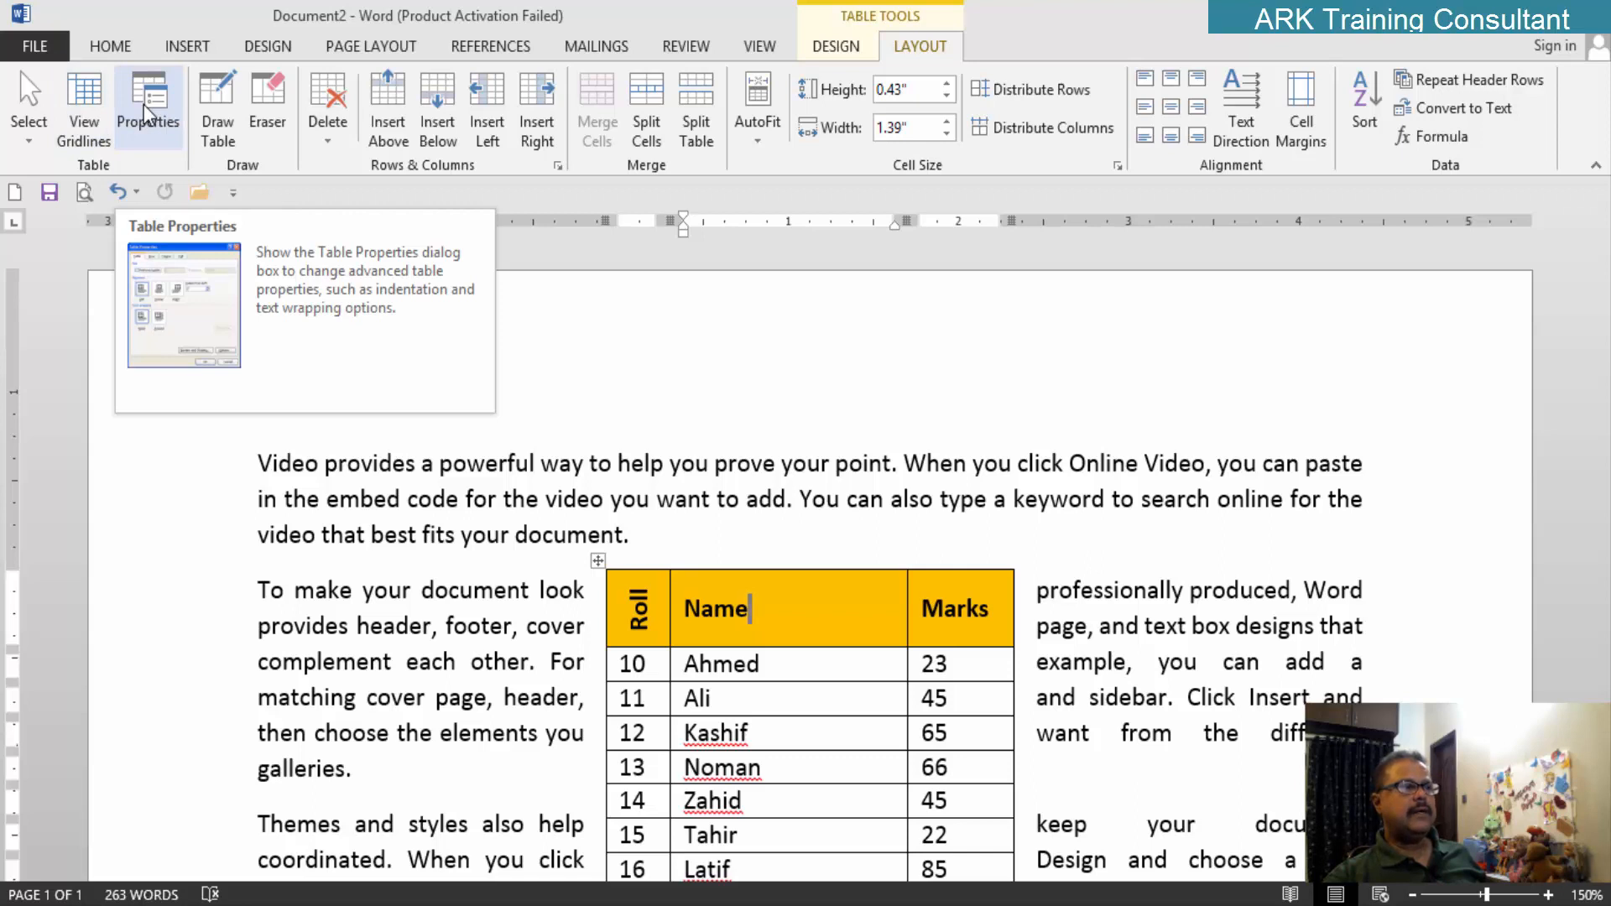
pyautogui.click(601, 559)
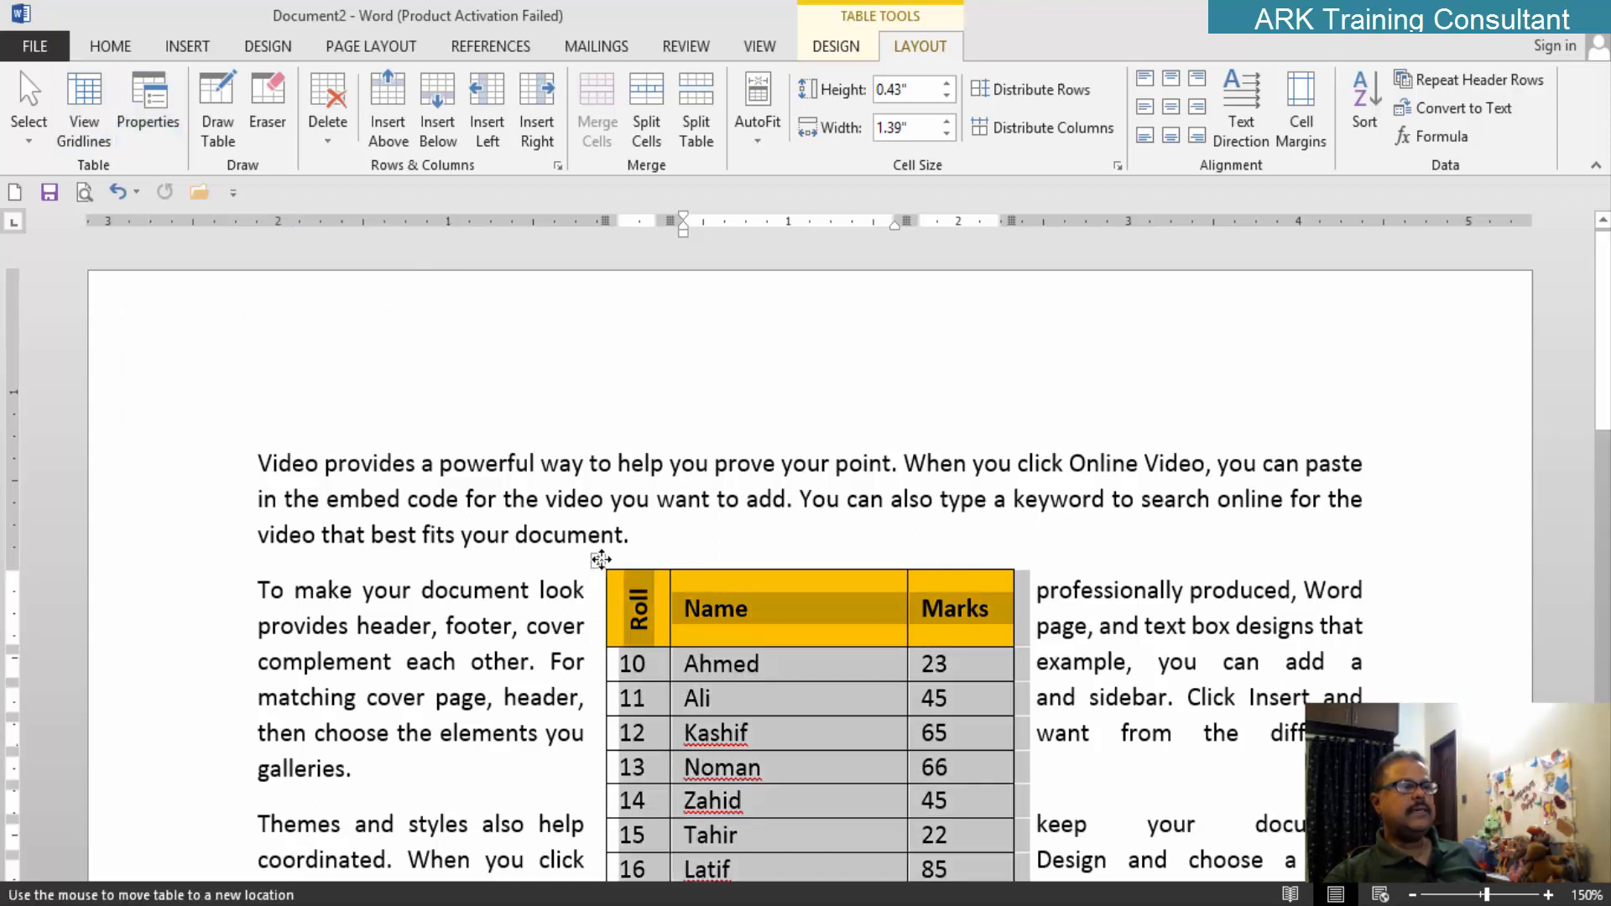
pyautogui.click(74, 91)
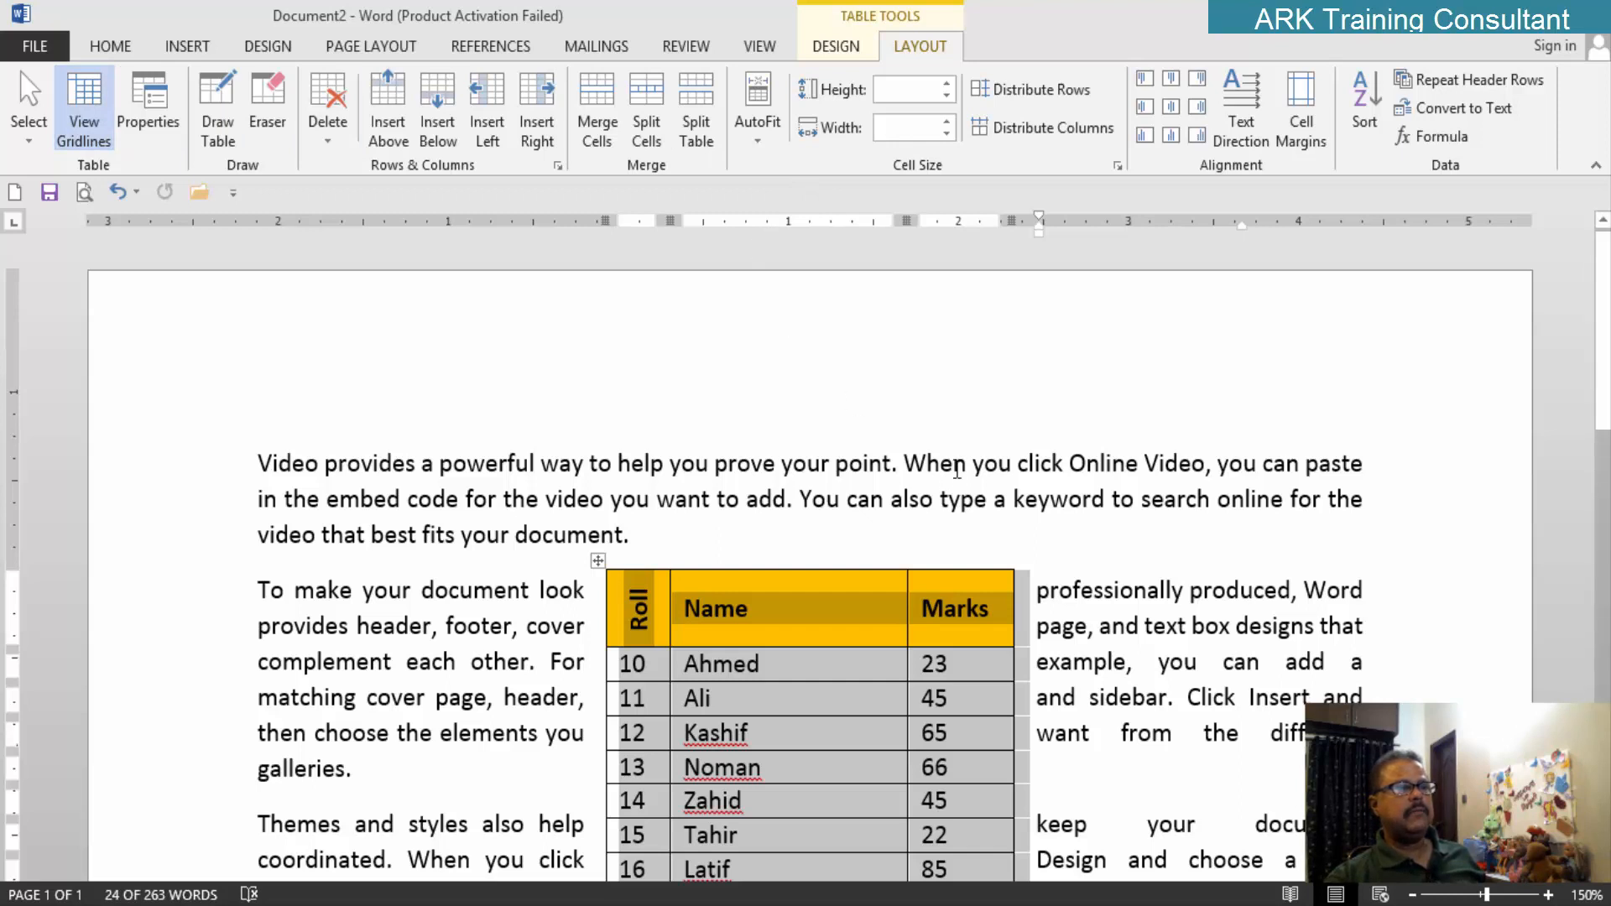
pyautogui.click(955, 467)
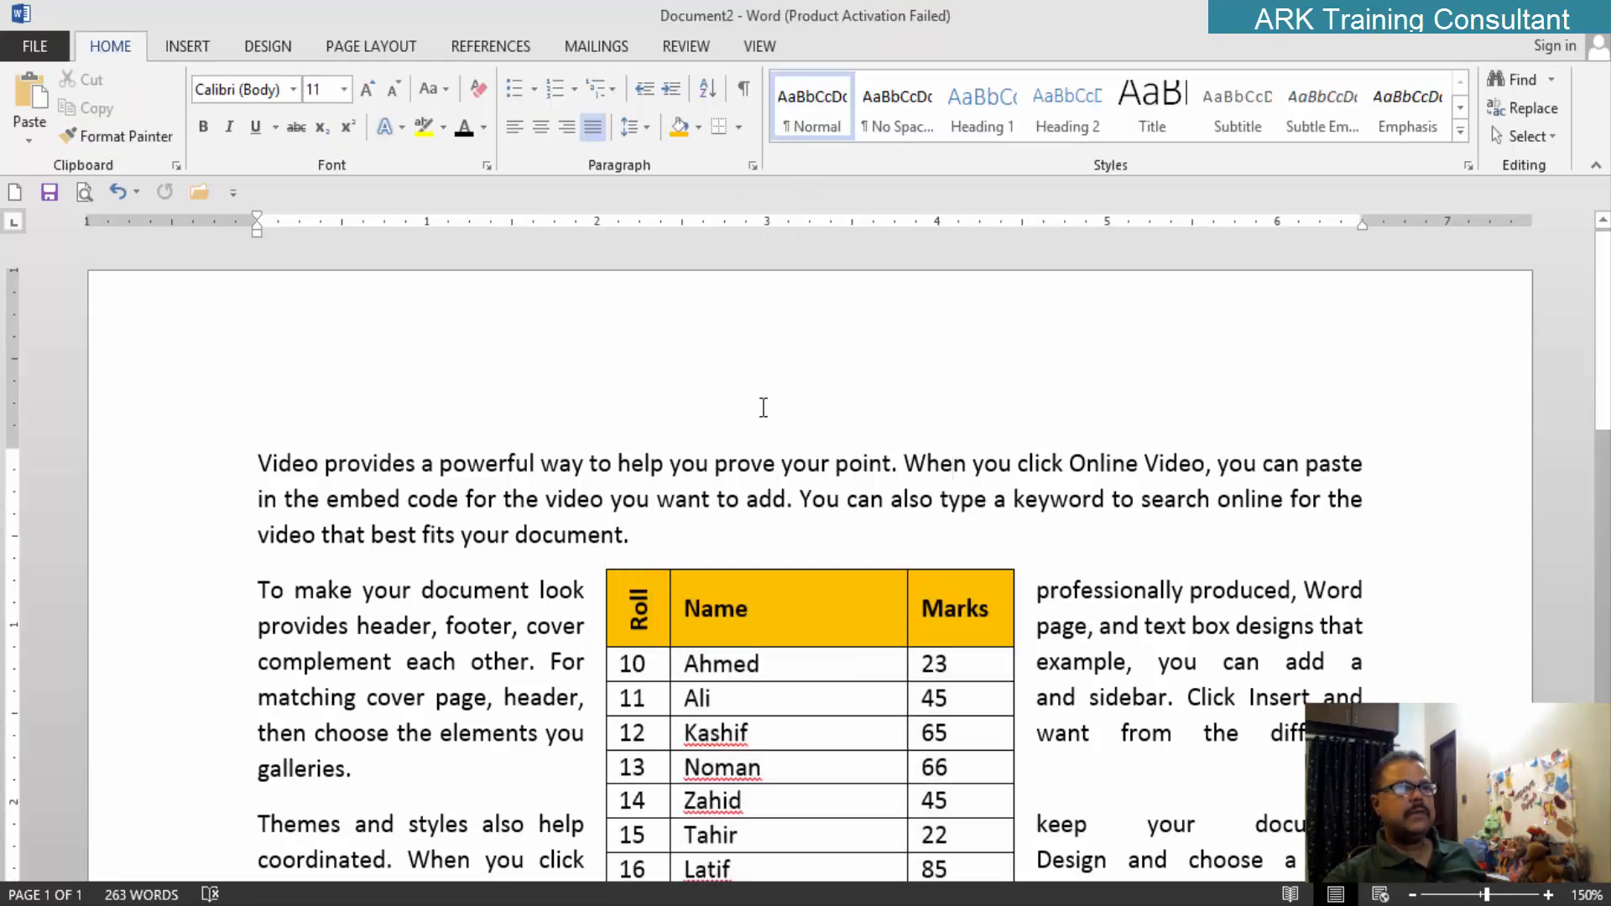
# Step: Centre the Name header text both horizontally and vertically in its cell
pyautogui.click(755, 608)
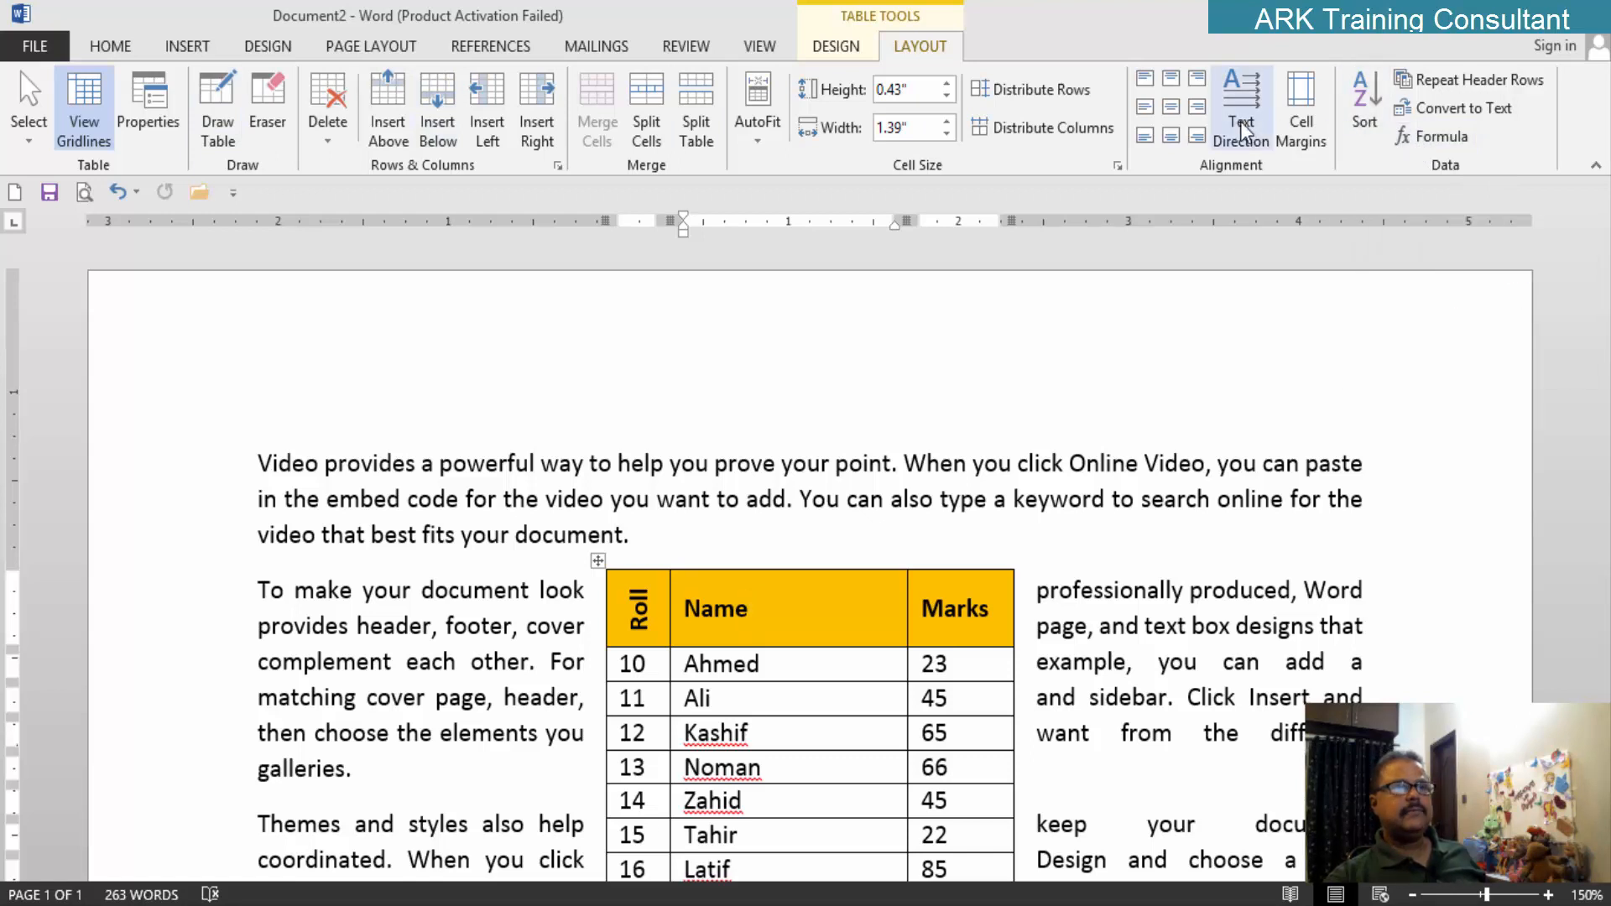
pyautogui.click(1175, 116)
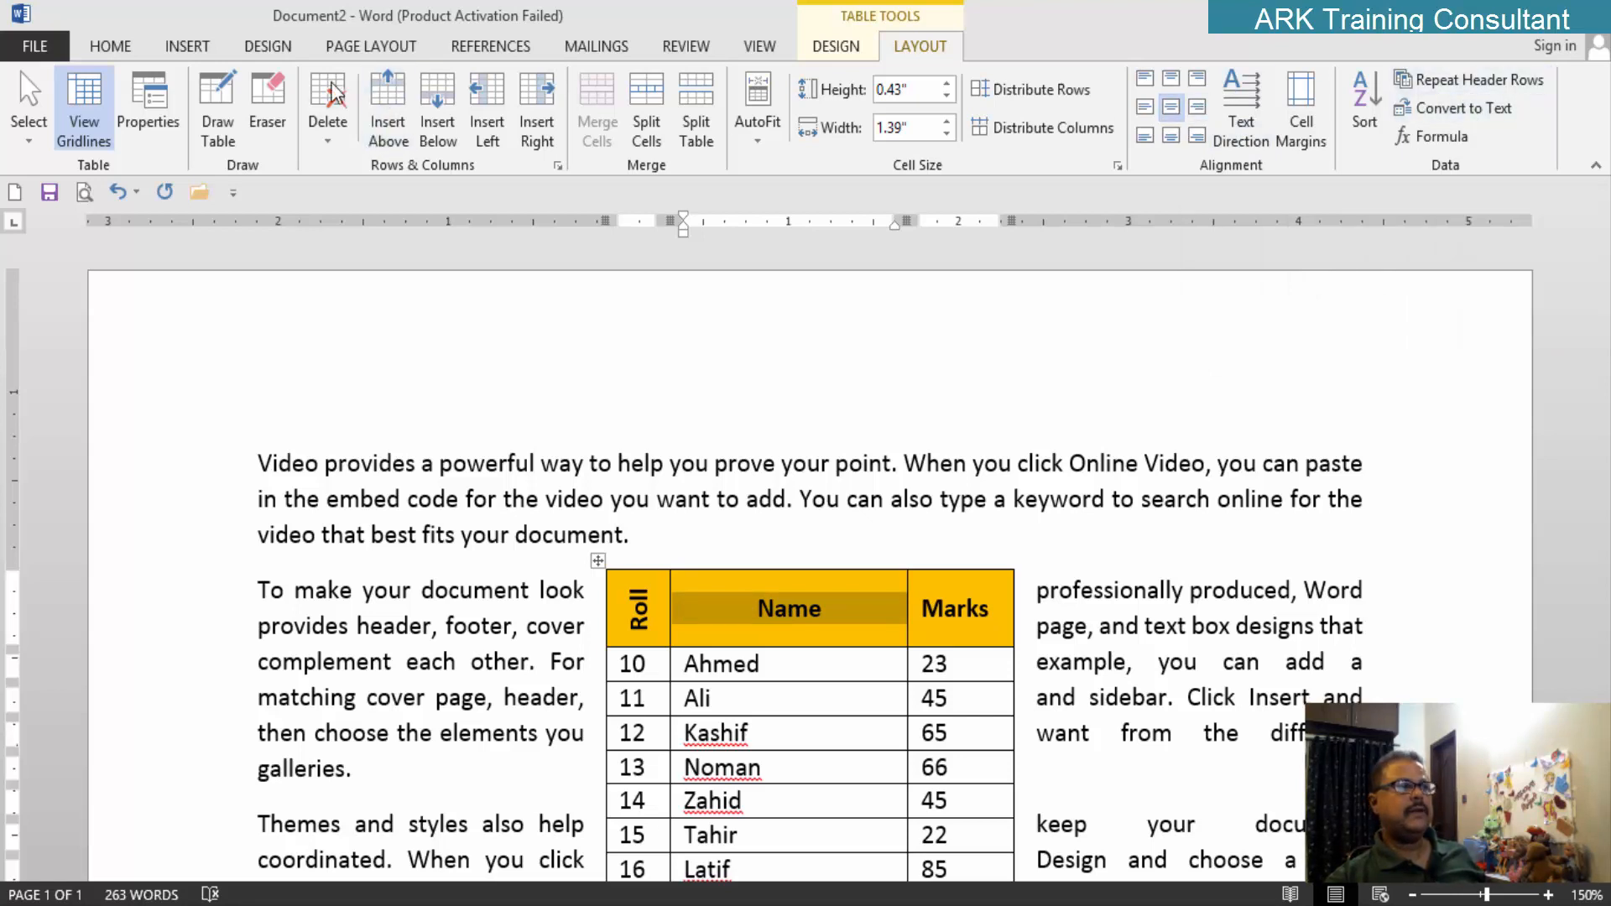
# Step: Examine the table insertion options and the design and layout tools available for the existing table
pyautogui.click(186, 46)
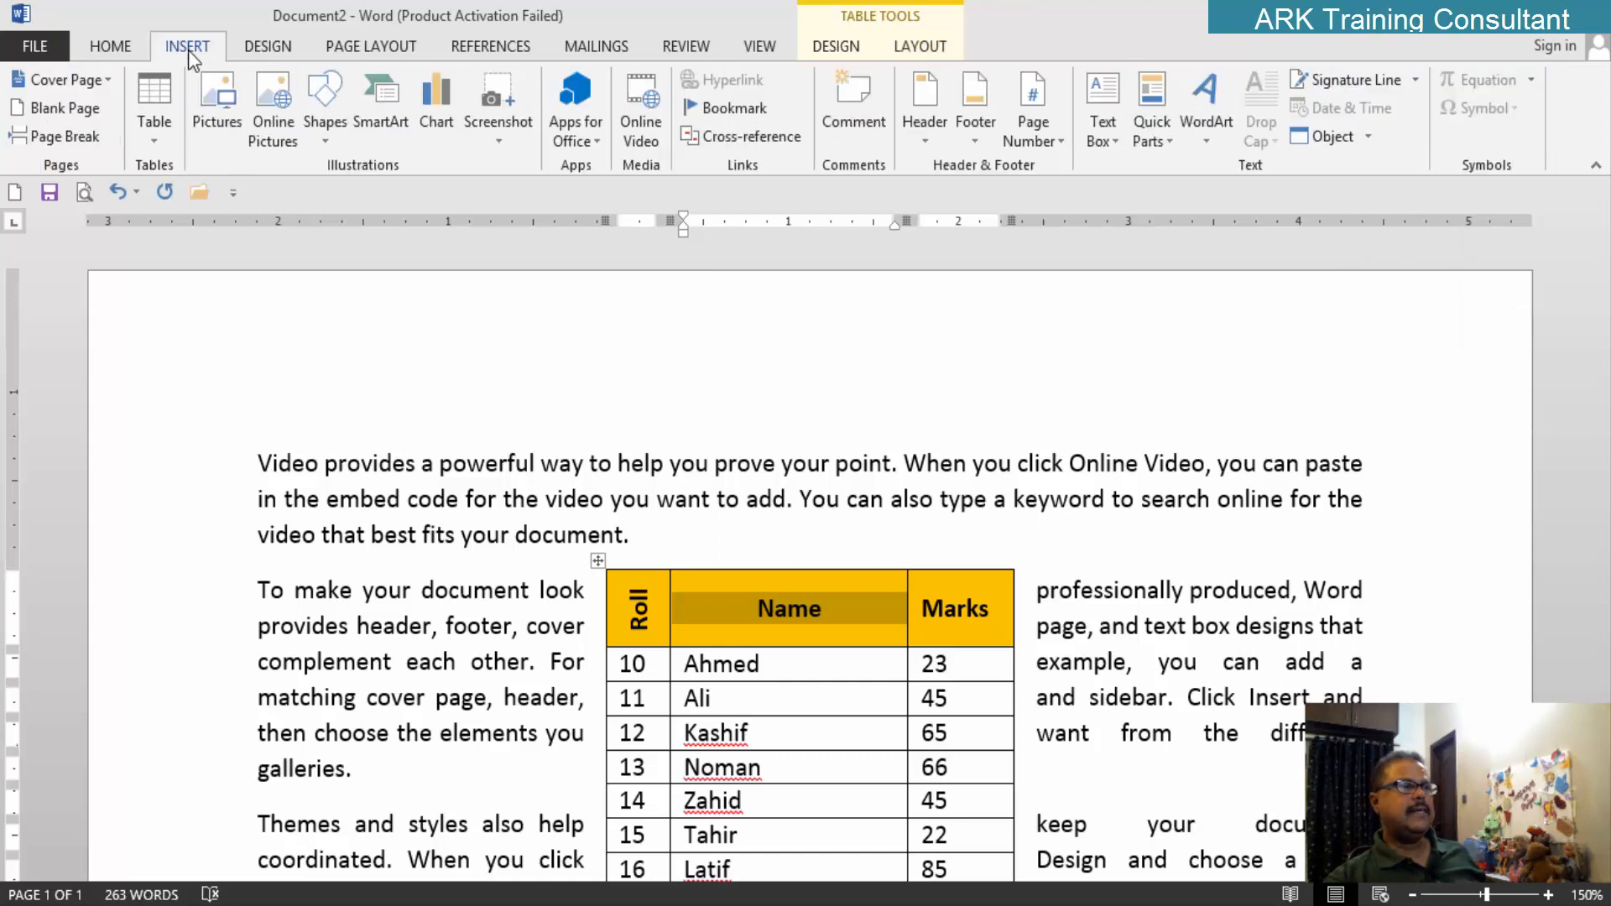
pyautogui.click(155, 147)
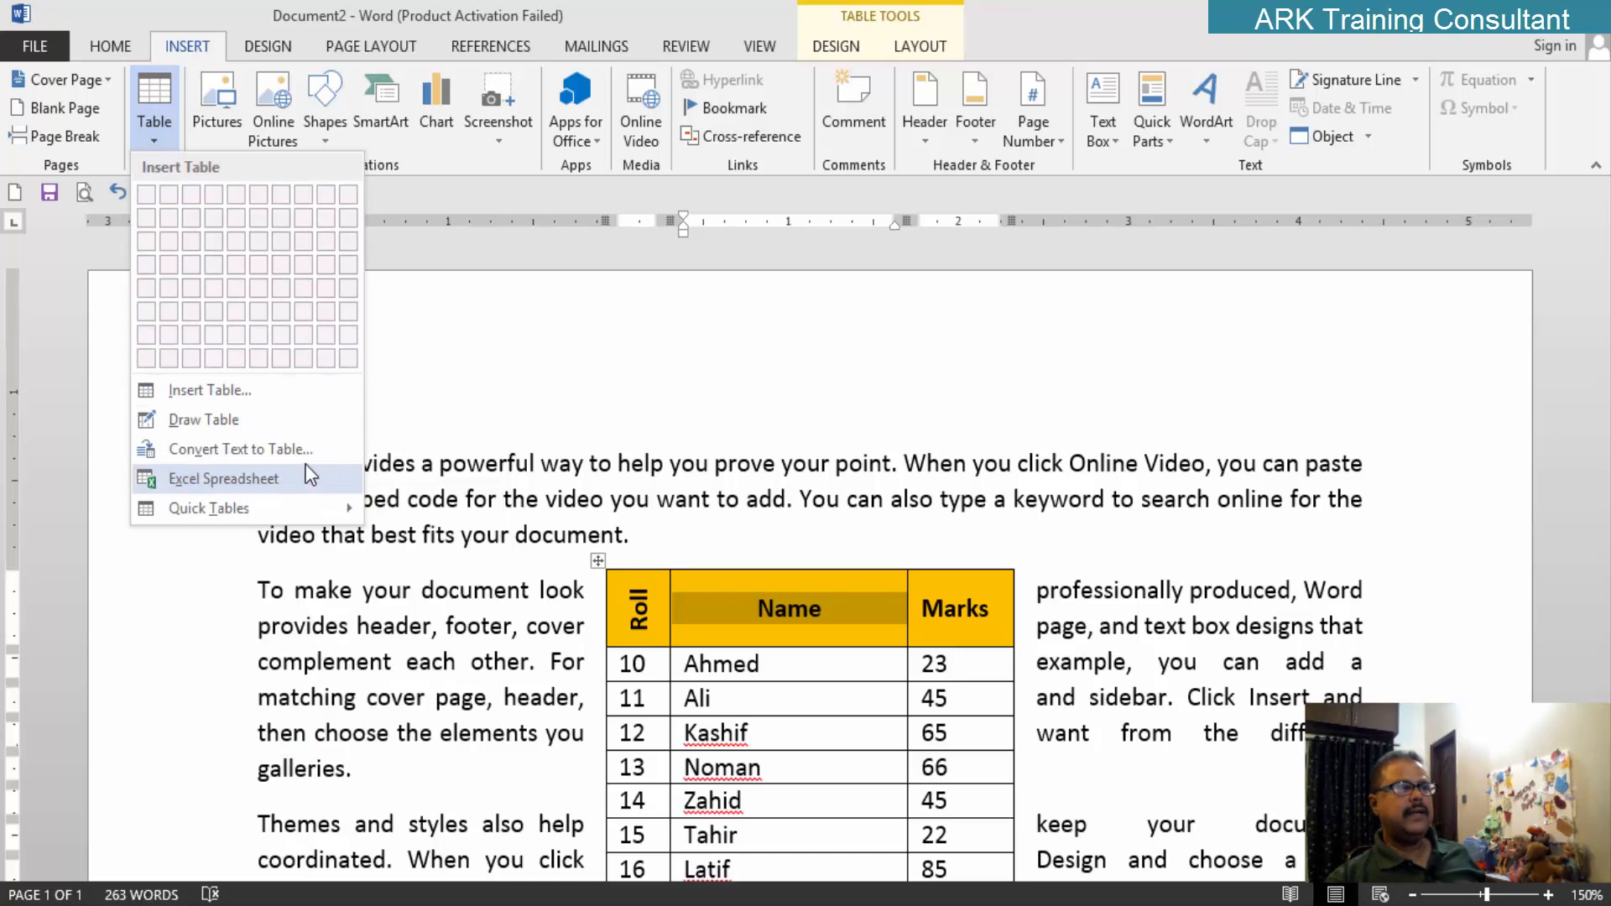
pyautogui.click(562, 413)
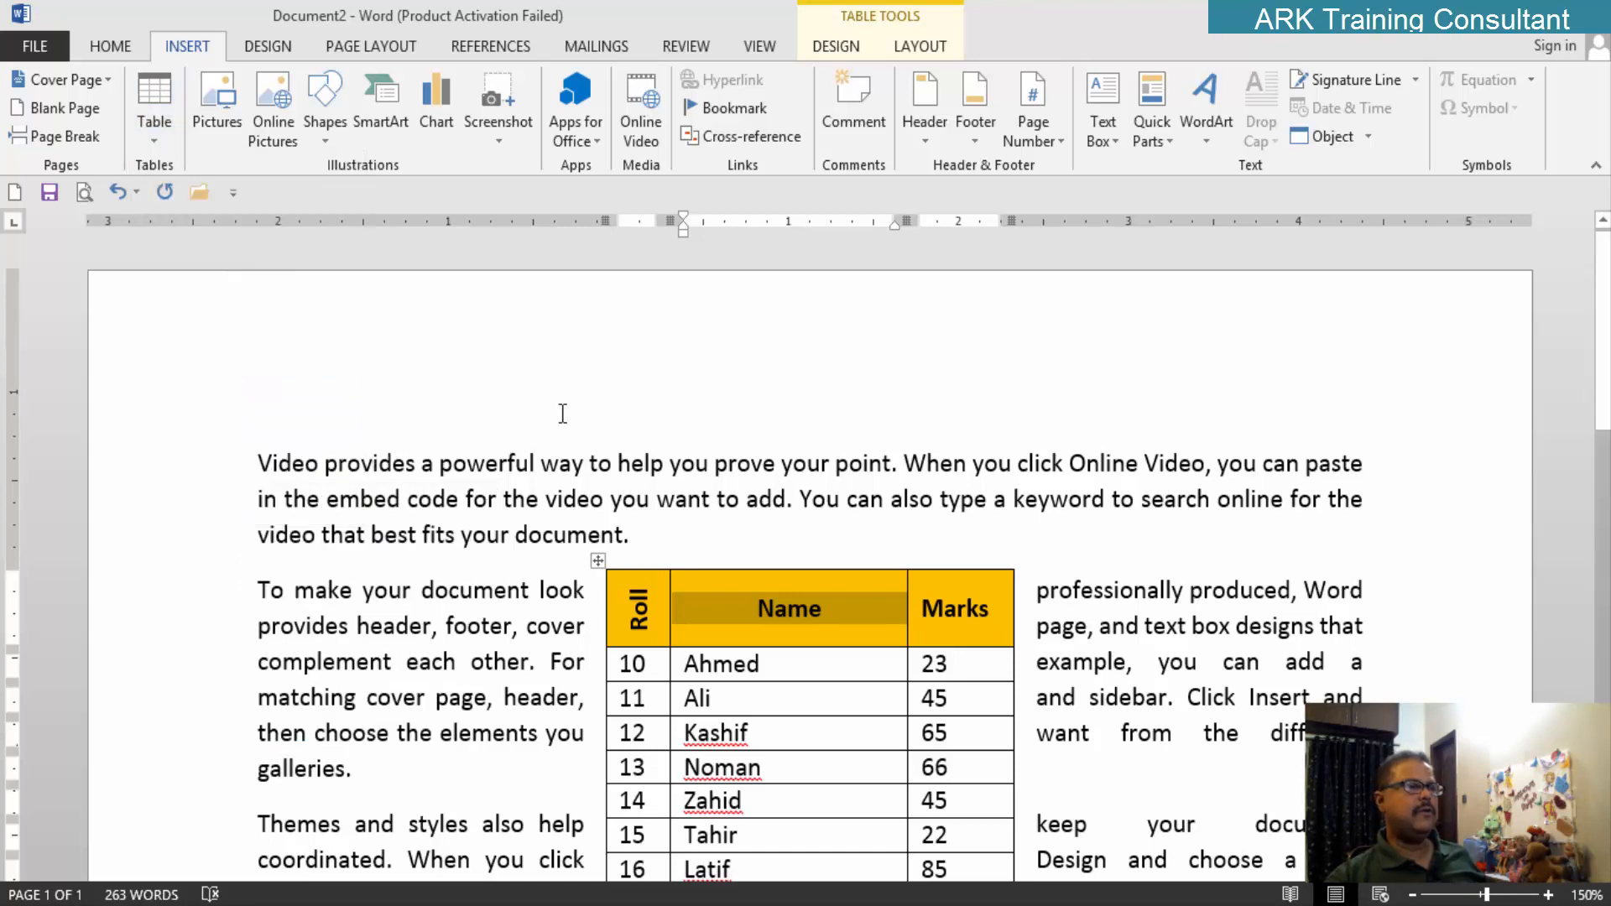
pyautogui.click(1020, 463)
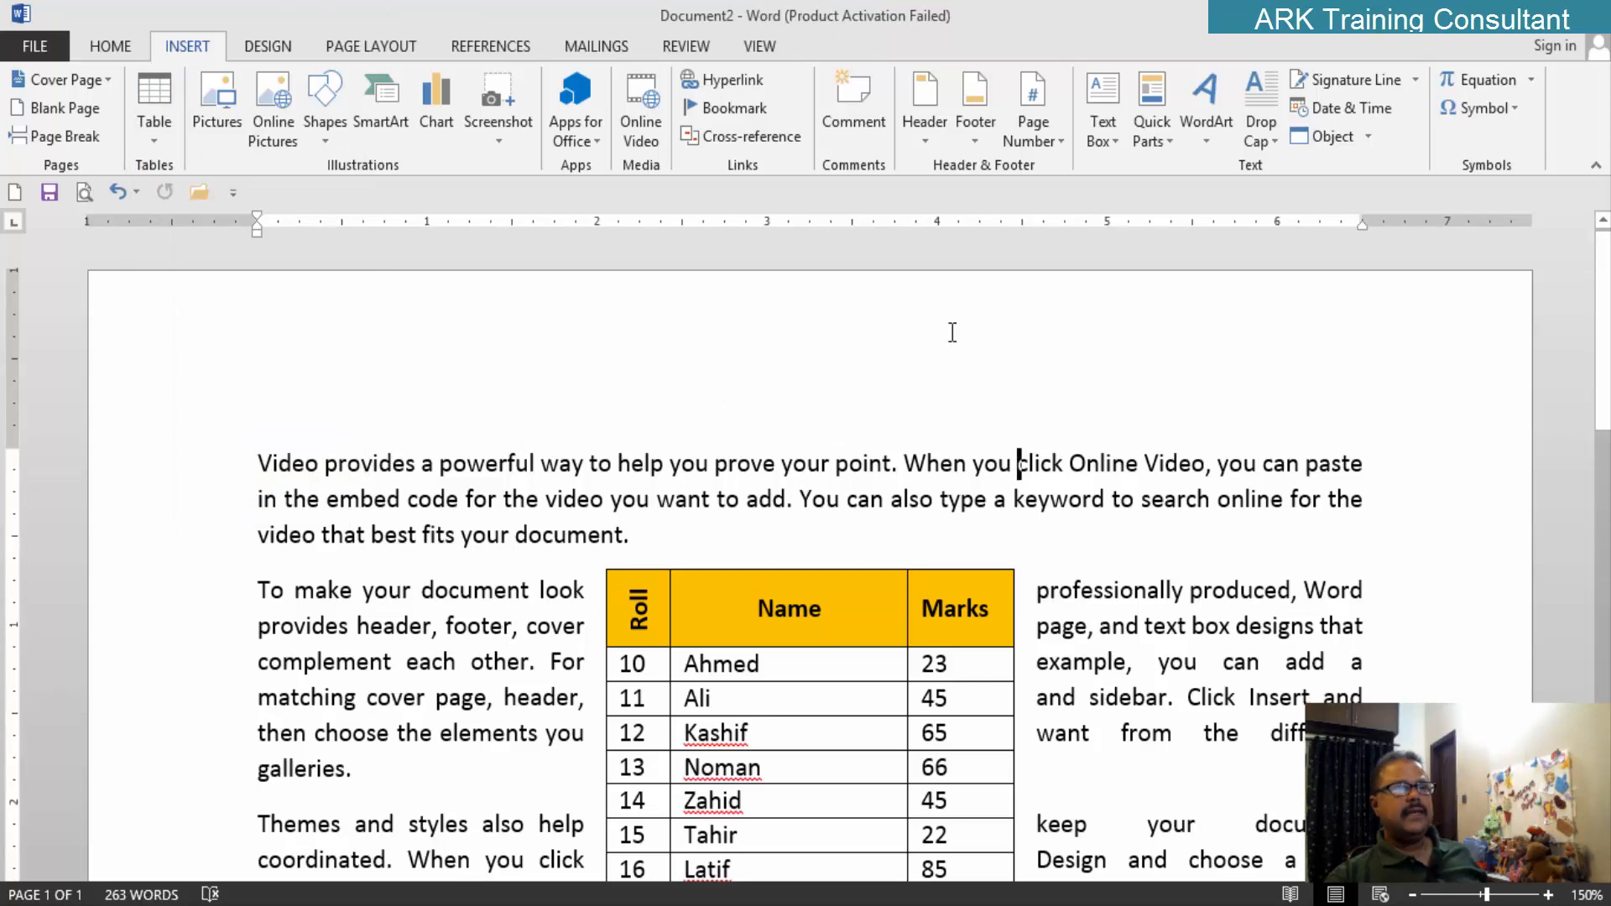
pyautogui.scroll(-3, 953, 332)
pyautogui.scroll(3, 875, 289)
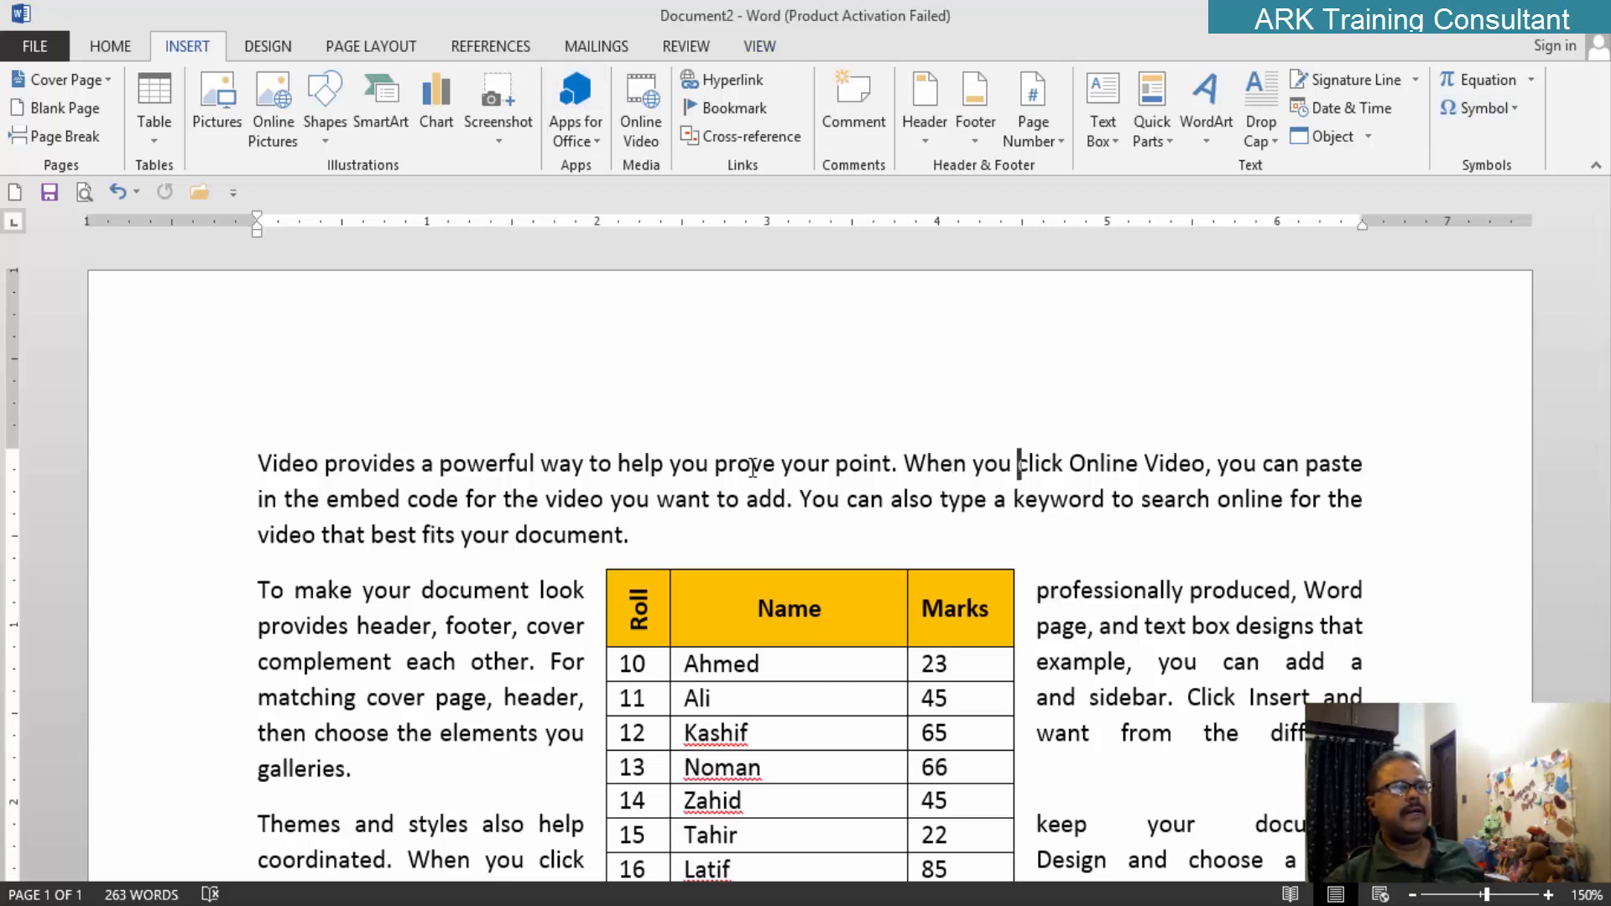
pyautogui.click(777, 608)
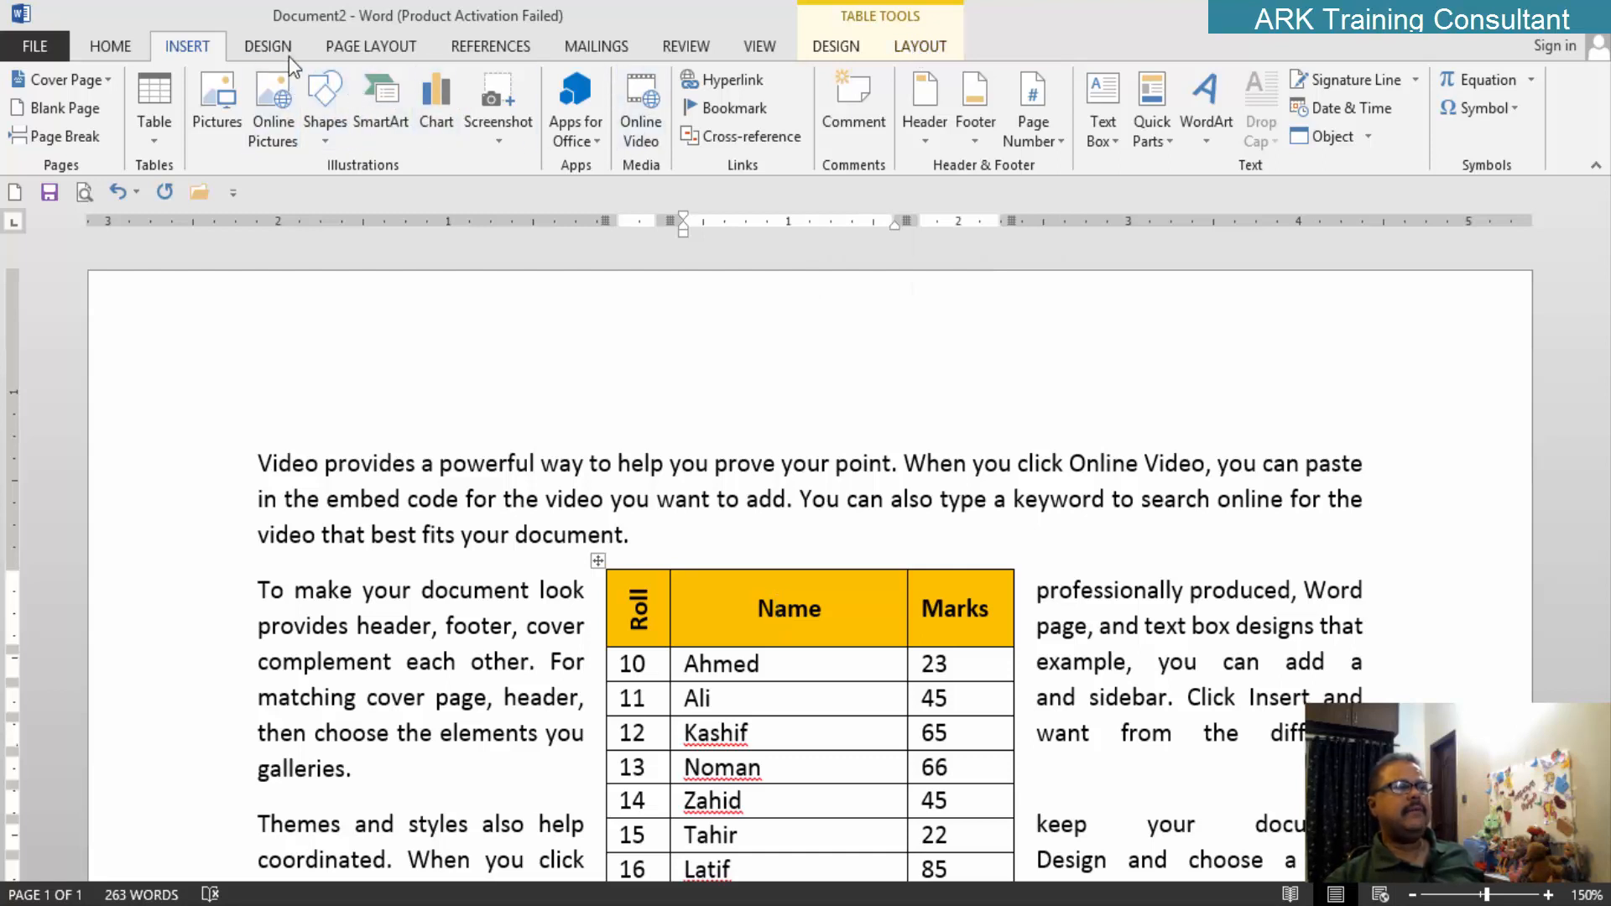
pyautogui.click(268, 47)
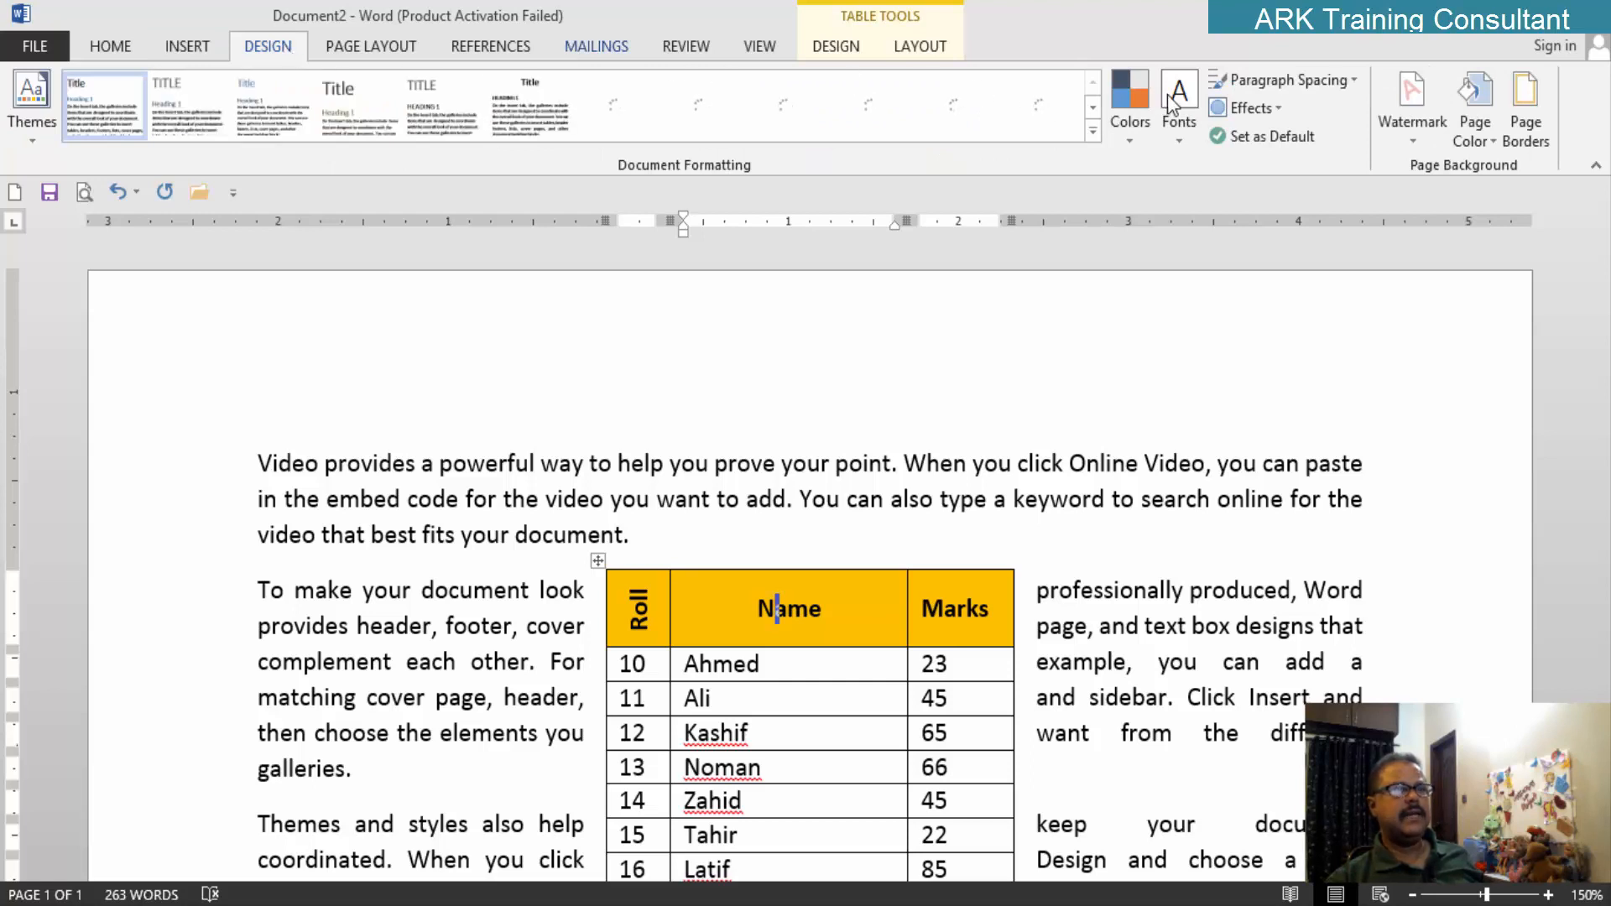
pyautogui.click(843, 52)
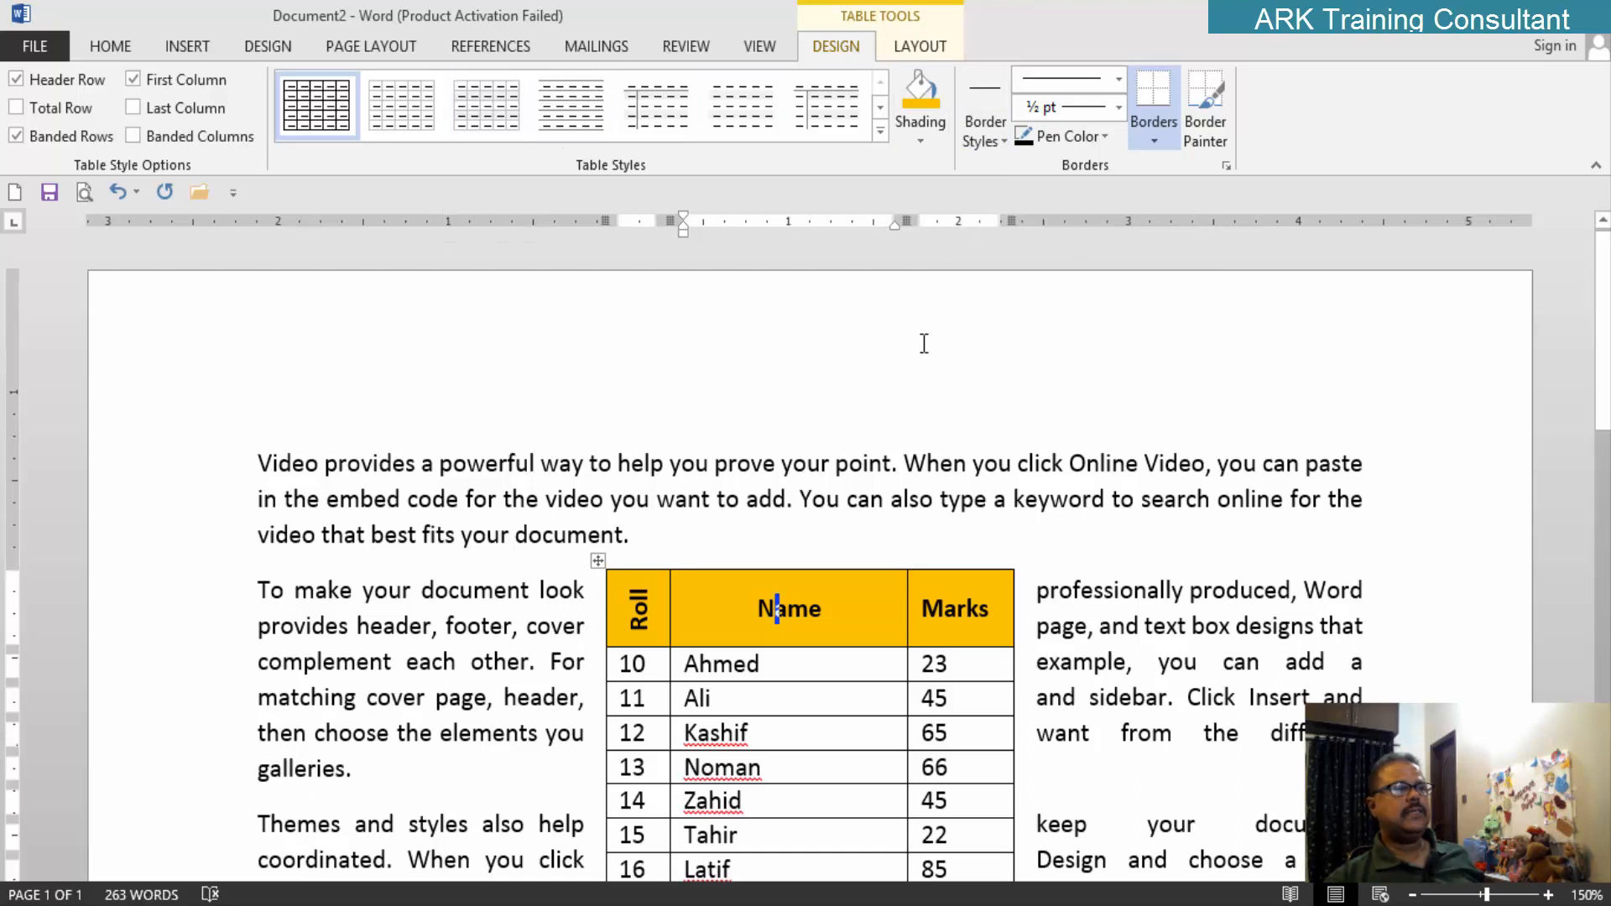
pyautogui.click(926, 47)
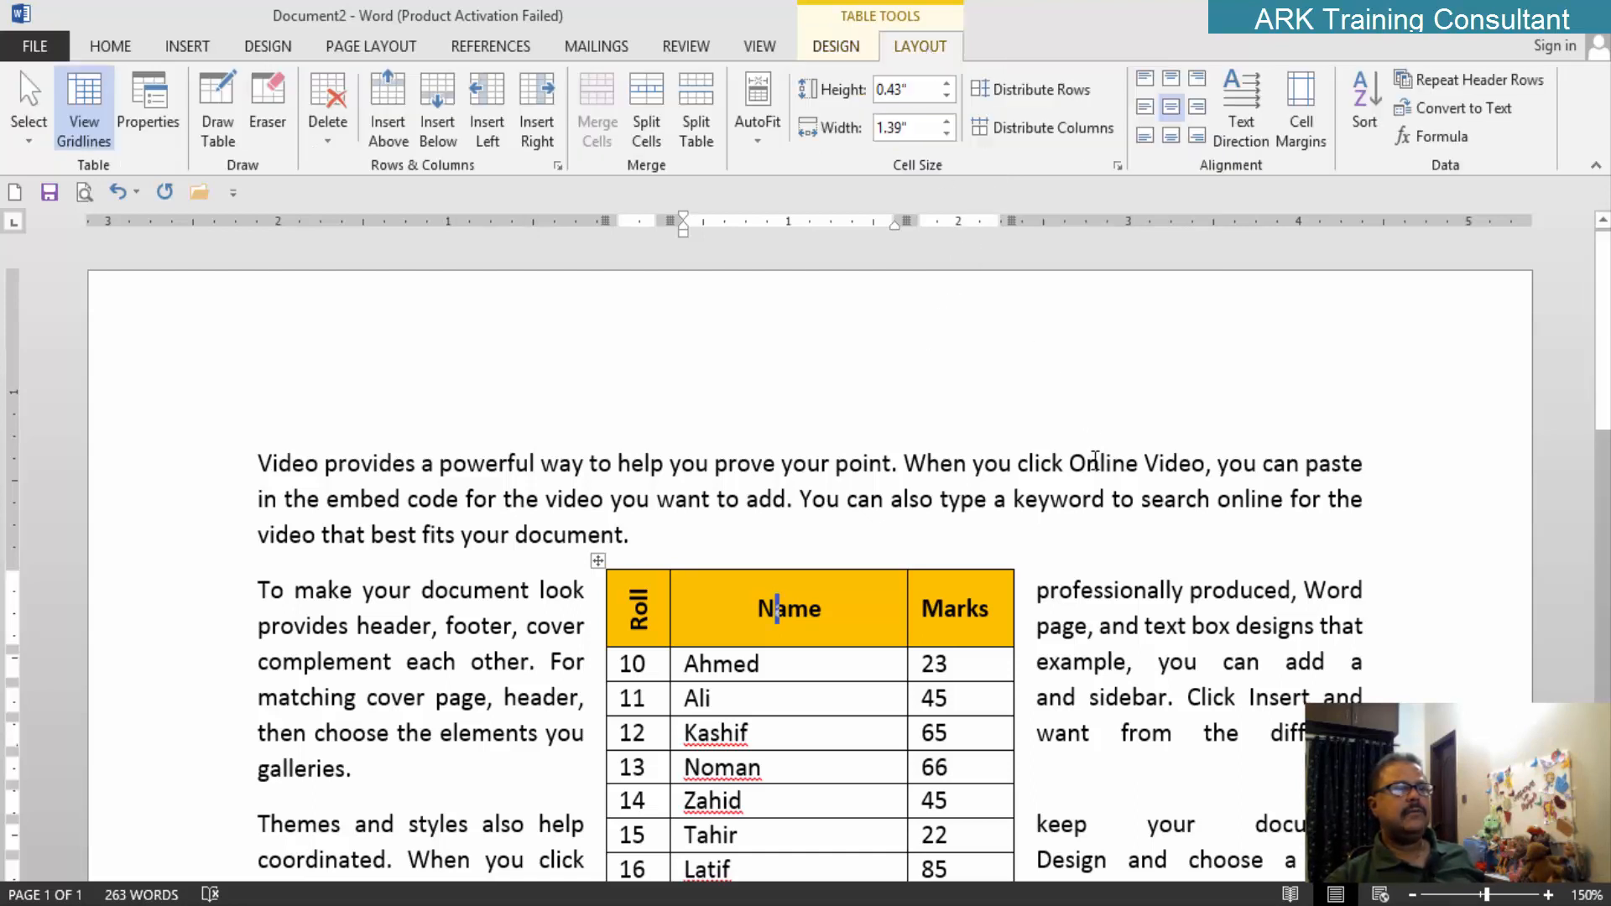